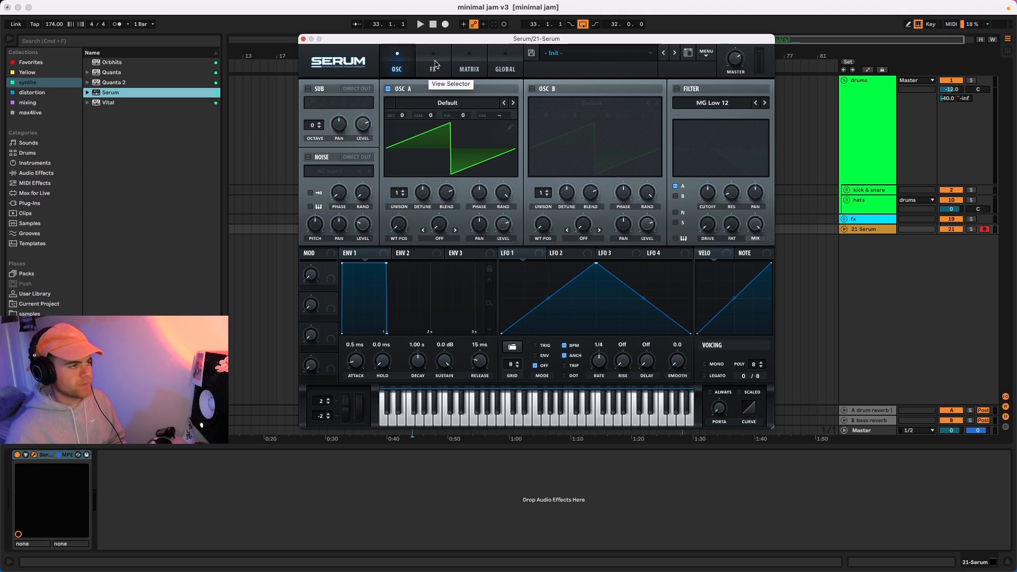
# Step: Check the global oscillator settings, and enable the sub oscillator at octave -3 with direct output
pyautogui.click(506, 65)
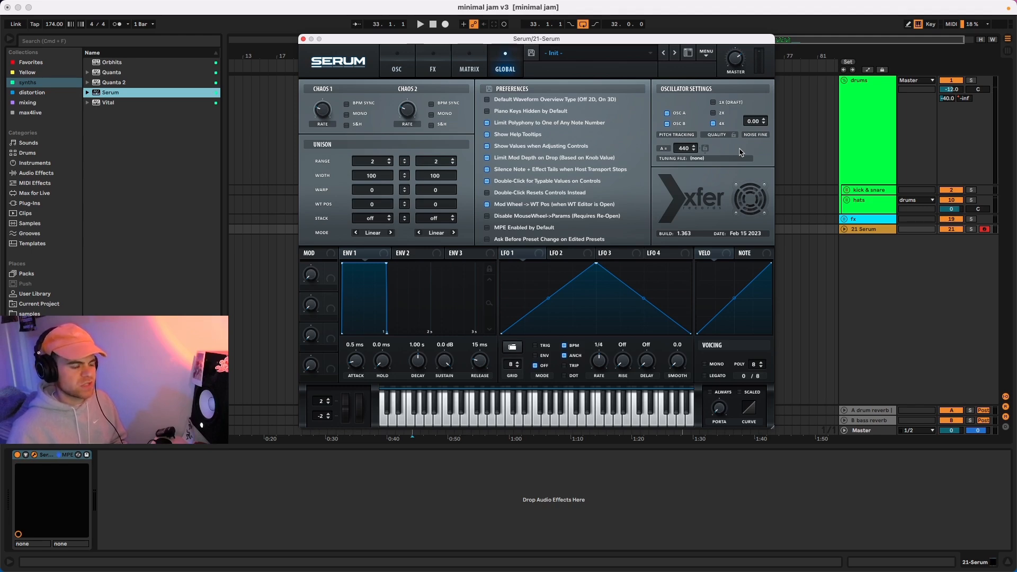
pyautogui.click(397, 66)
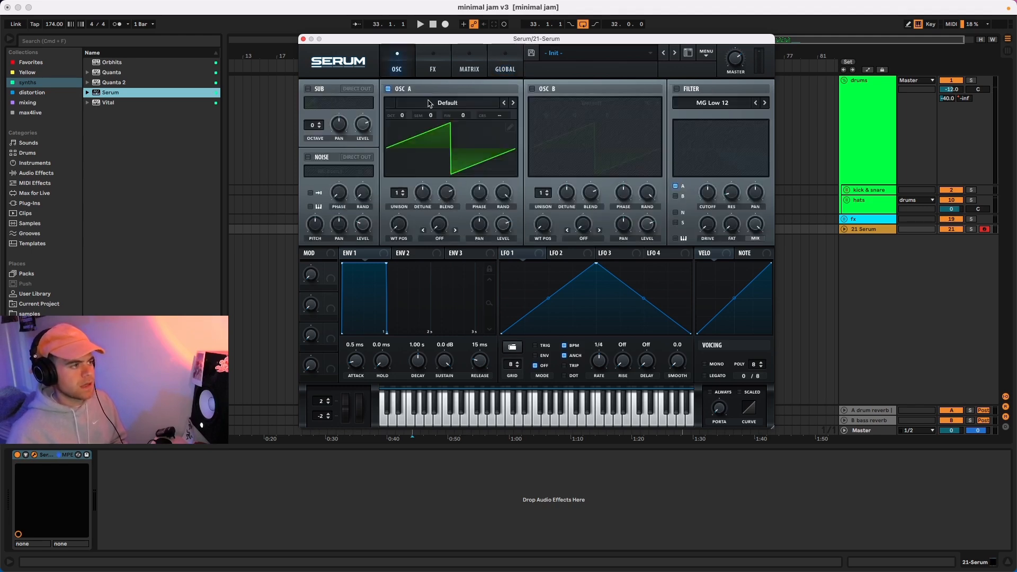
pyautogui.click(307, 88)
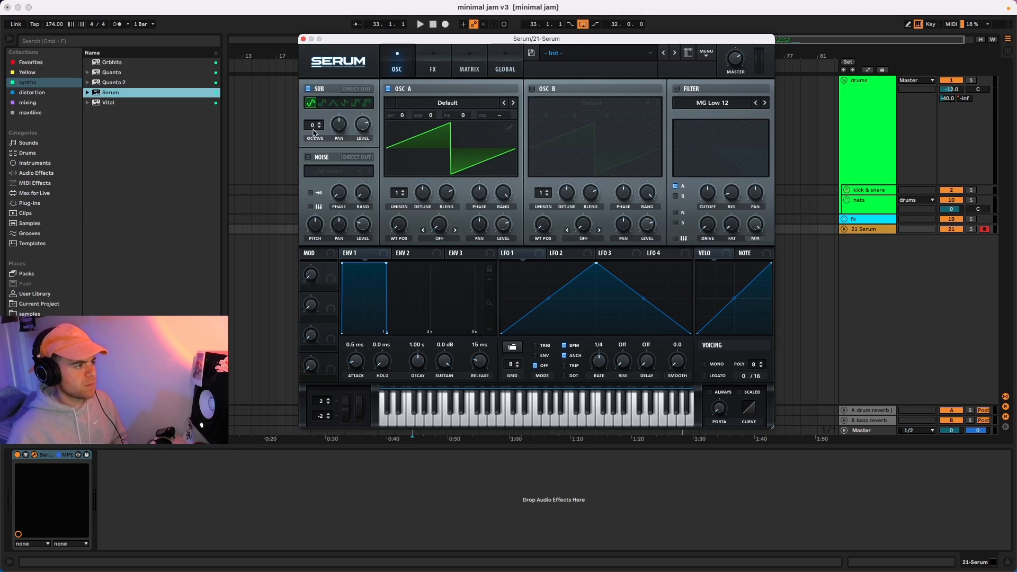
pyautogui.moveTo(314, 130); pyautogui.dragTo(313, 149)
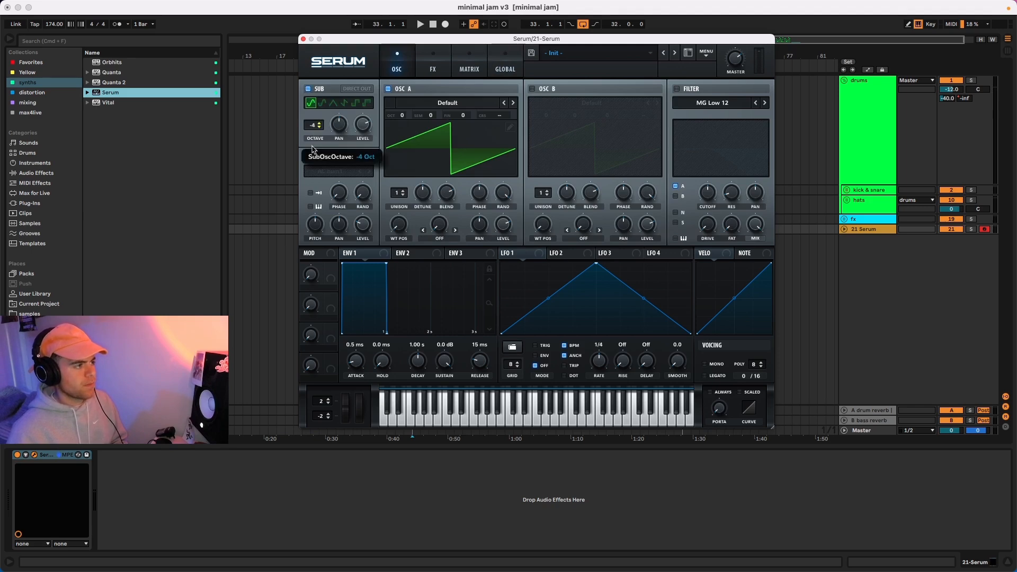
pyautogui.click(362, 89)
# Step: Load the analog Basic Shapes wavetable into oscillator A and set its octave to -3
pyautogui.click(462, 107)
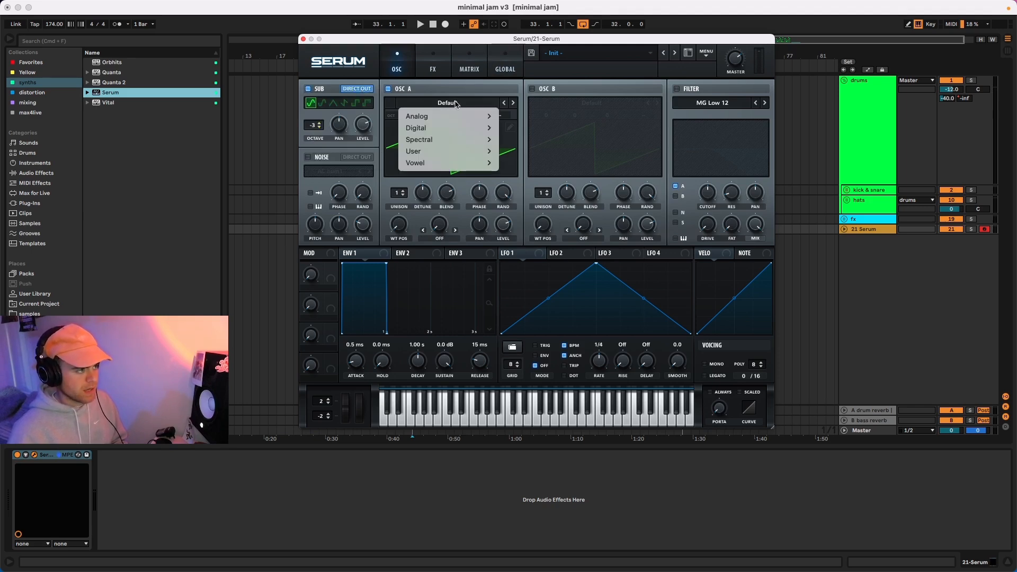
pyautogui.moveTo(450, 116)
pyautogui.click(524, 141)
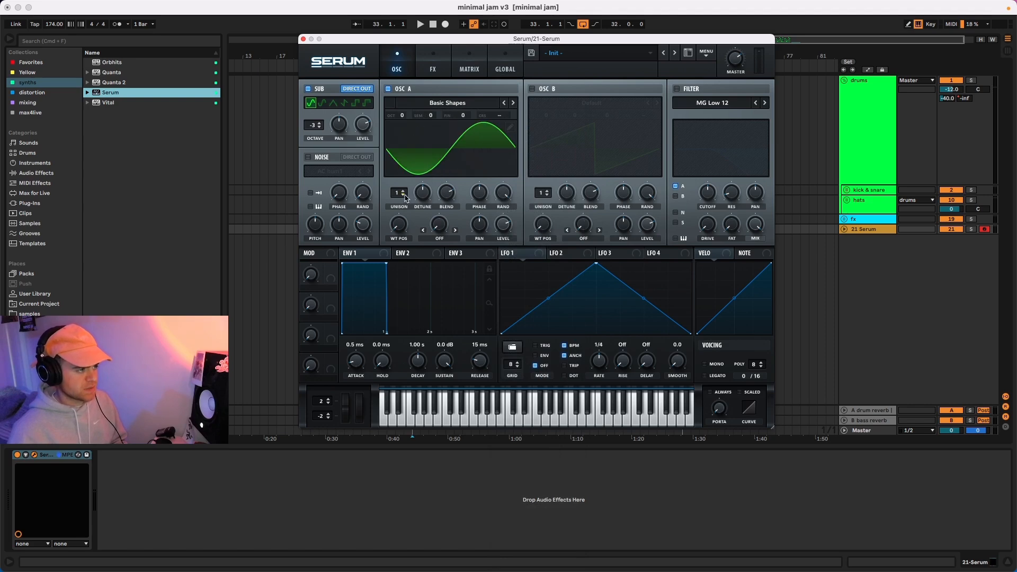
pyautogui.moveTo(404, 114); pyautogui.dragTo(403, 151)
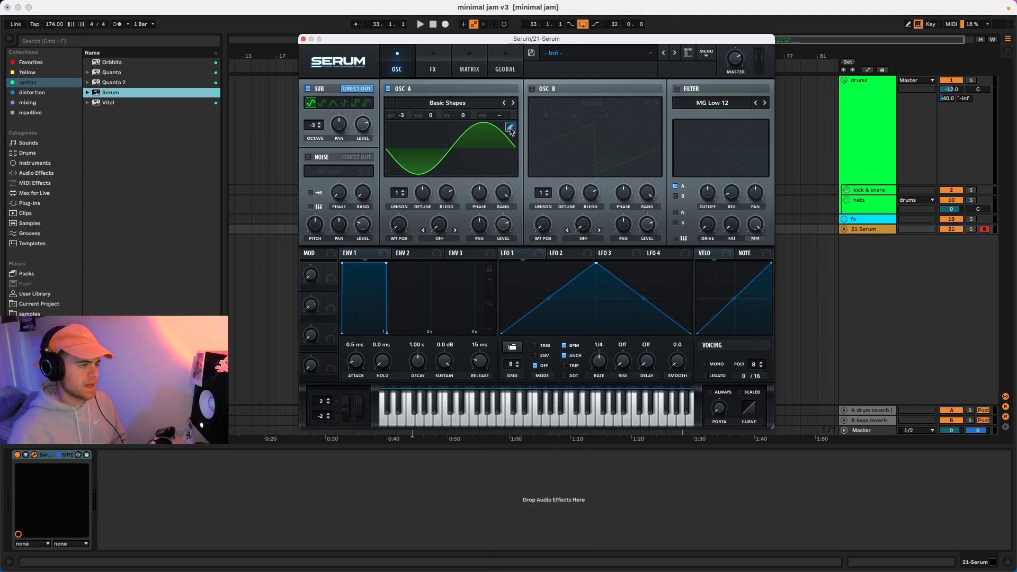
# Step: Open oscillator A's wavetable for editing and remove frames 7 through 2, keeping only the sine frame
pyautogui.click(510, 128)
pyautogui.click(459, 357)
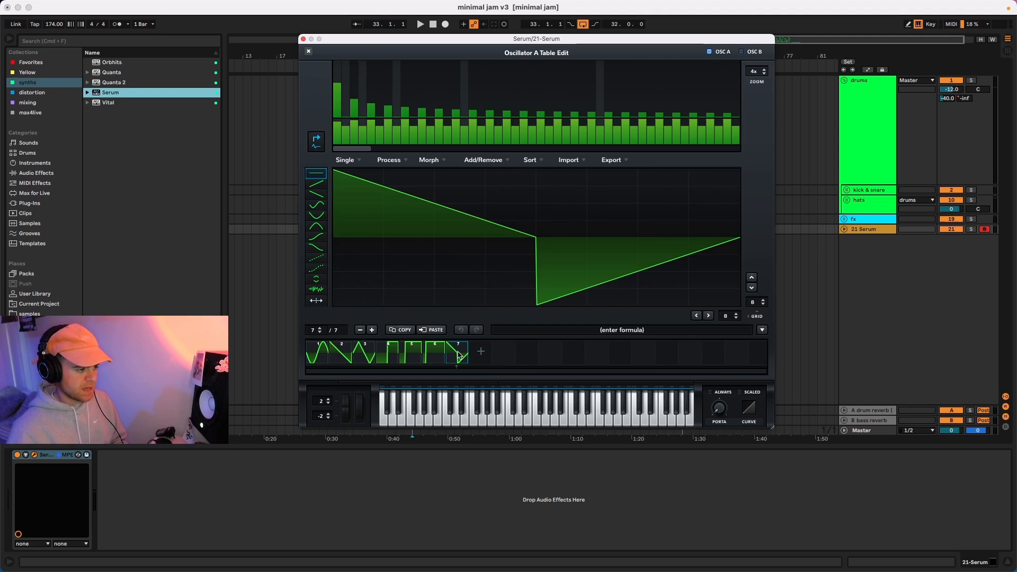
pyautogui.click(360, 332)
pyautogui.click(360, 332)
pyautogui.click(360, 332)
pyautogui.click(360, 332)
pyautogui.click(360, 332)
pyautogui.click(360, 332)
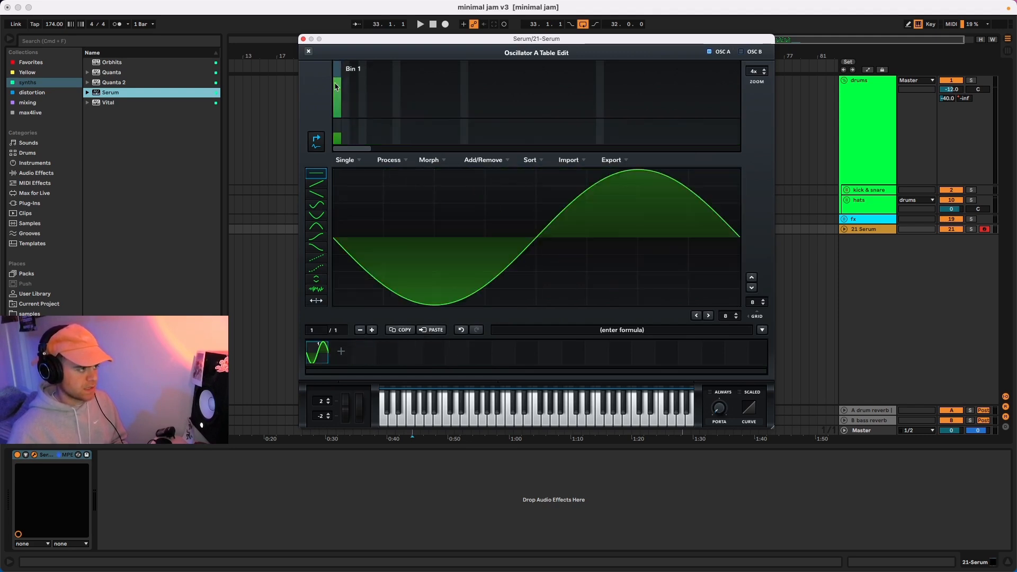
# Step: Remove the fundamental in bin 1 and draw a harmonic in bin 3
pyautogui.moveTo(334, 87); pyautogui.dragTo(335, 118)
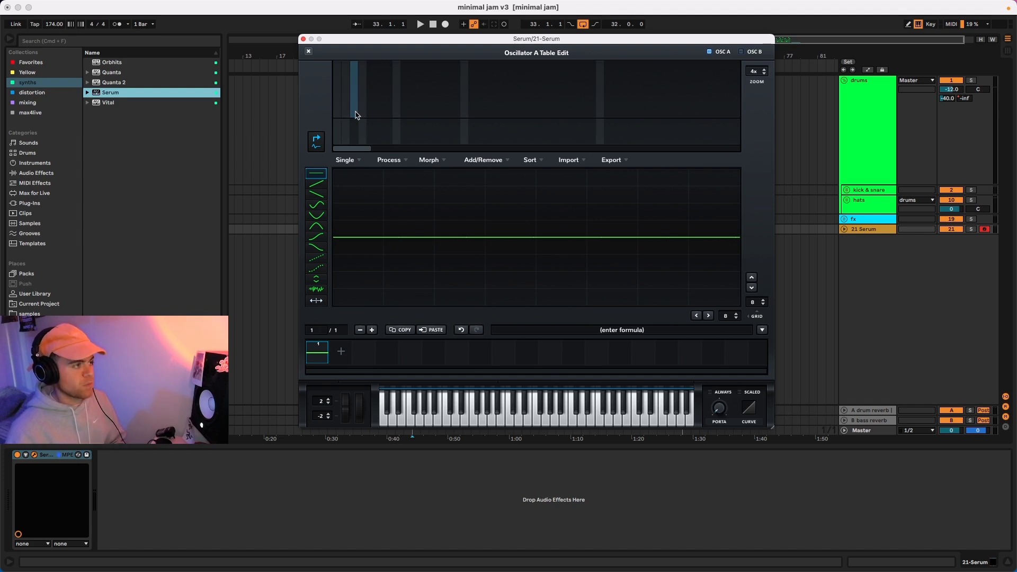
pyautogui.moveTo(356, 115)
pyautogui.mouseDown()
pyautogui.moveTo(354, 79)
pyautogui.moveTo(354, 95)
pyautogui.mouseUp()
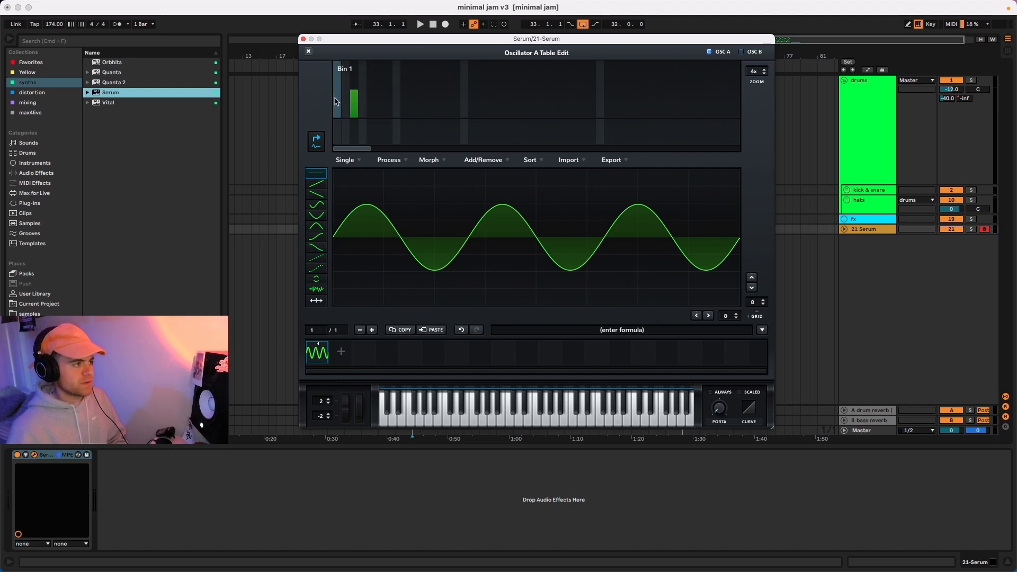
# Step: Try adding high harmonics in bins 45 and 47, and clear all the bins
pyautogui.click(710, 99)
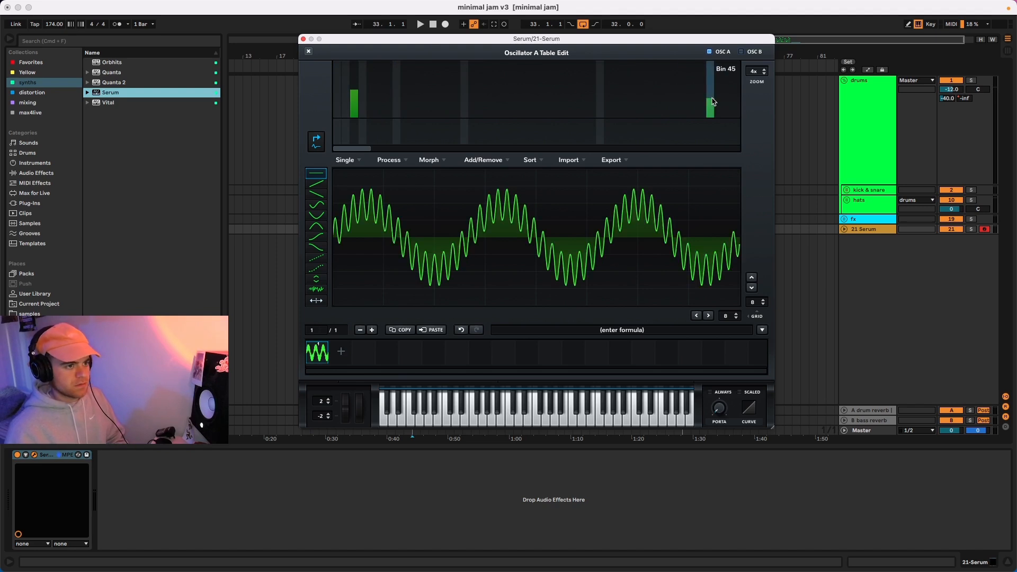
pyautogui.click(727, 100)
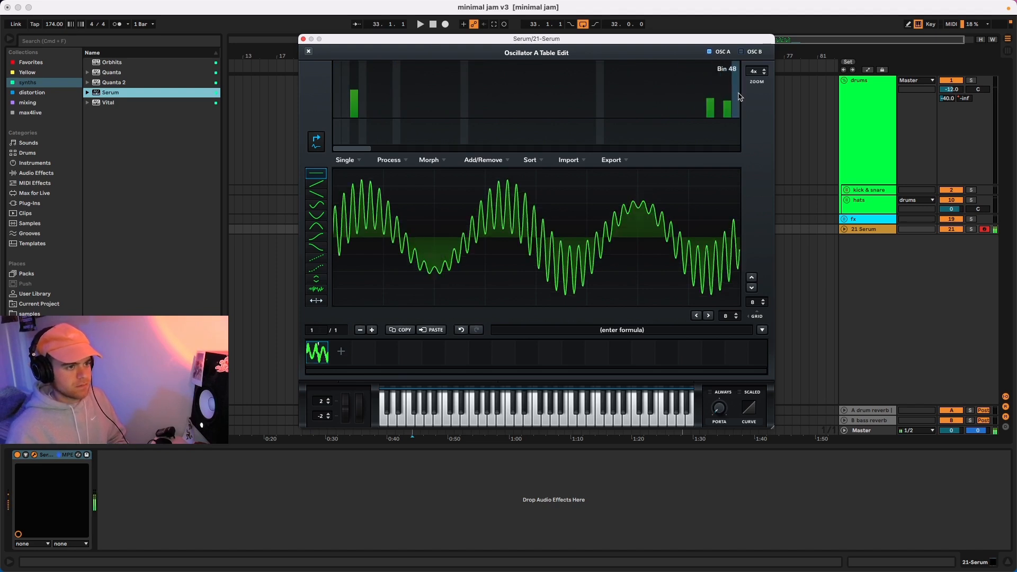
pyautogui.click(344, 97)
pyautogui.moveTo(735, 110)
pyautogui.mouseDown()
pyautogui.moveTo(702, 185)
pyautogui.moveTo(305, 218)
pyautogui.mouseUp()
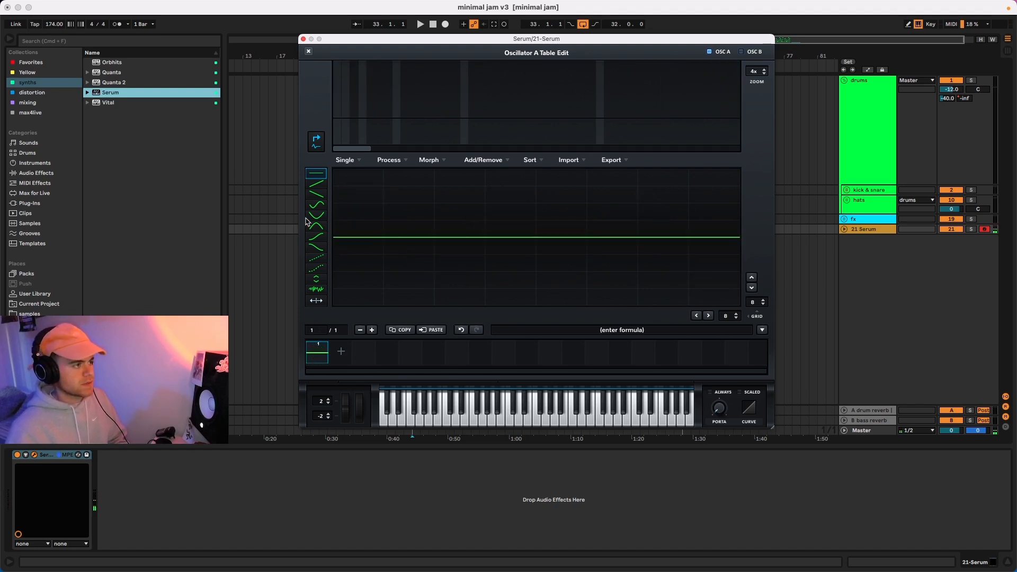
# Step: Draw harmonics of descending height in bins 3, 5 and 7 of oscillator A's frame and close the wavetable editor
pyautogui.moveTo(354, 79)
pyautogui.mouseDown()
pyautogui.moveTo(372, 110)
pyautogui.moveTo(374, 97)
pyautogui.moveTo(389, 109)
pyautogui.mouseUp()
pyautogui.click(388, 111)
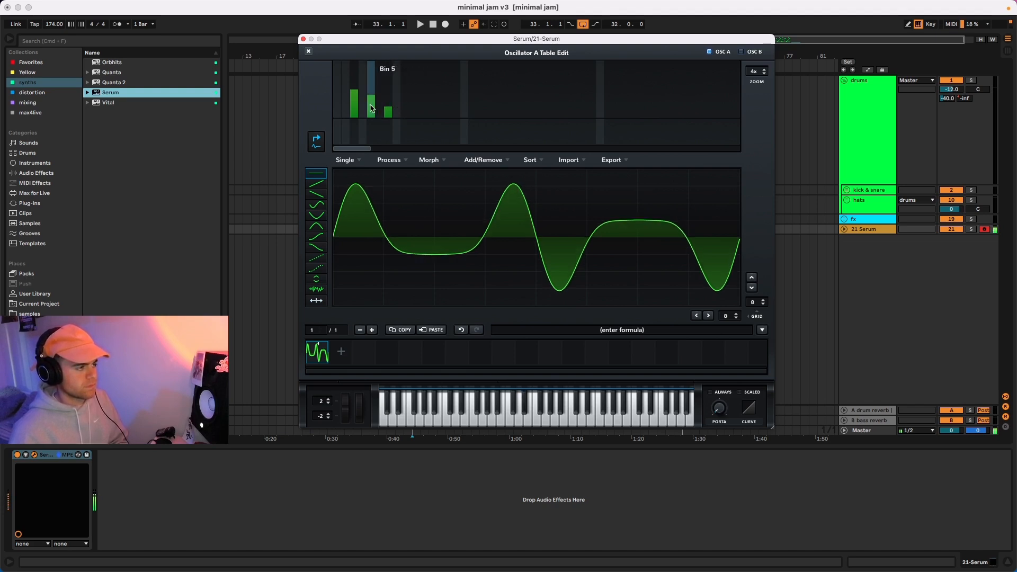
pyautogui.click(371, 108)
pyautogui.click(390, 100)
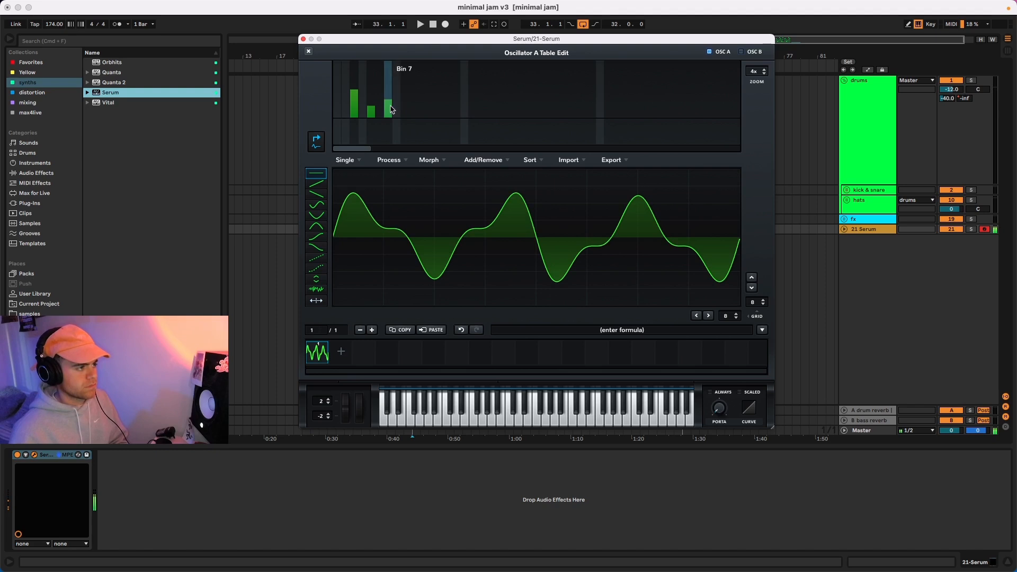
pyautogui.moveTo(372, 108)
pyautogui.mouseDown()
pyautogui.moveTo(372, 95)
pyautogui.moveTo(389, 110)
pyautogui.mouseUp()
pyautogui.click(388, 109)
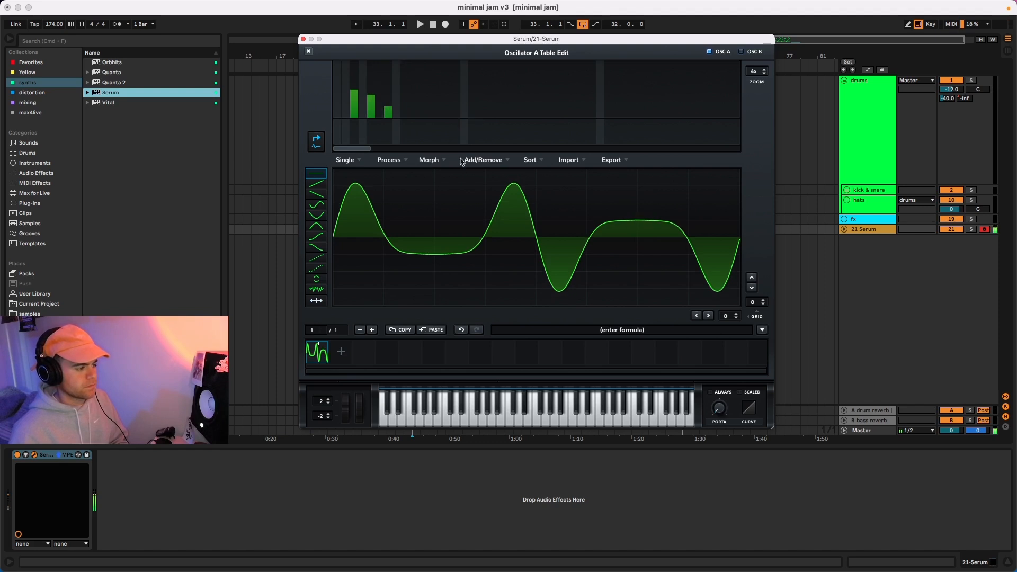
pyautogui.click(308, 51)
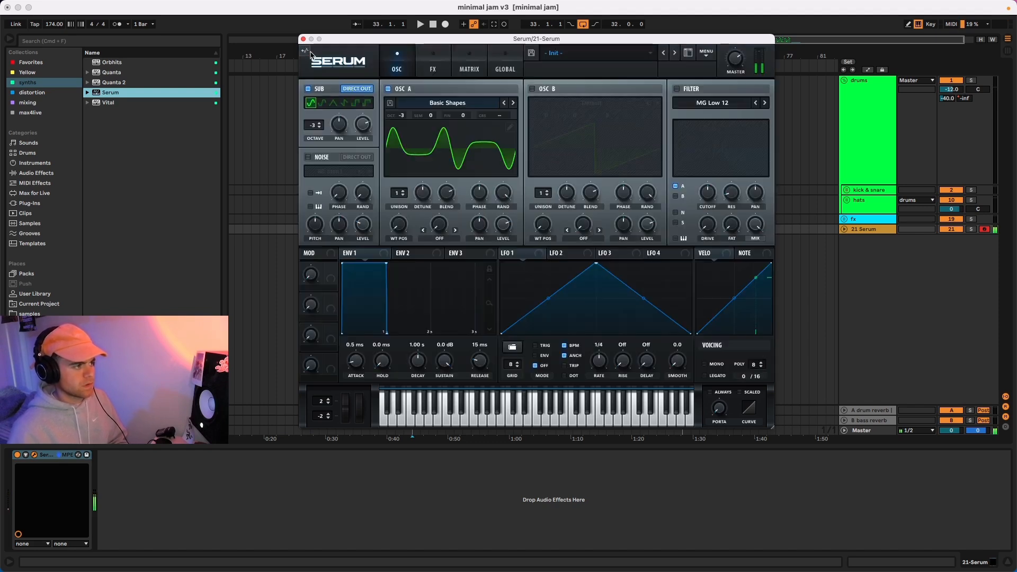
# Step: Enable oscillator B and load the analog Basic Shapes wavetable into it
pyautogui.click(532, 89)
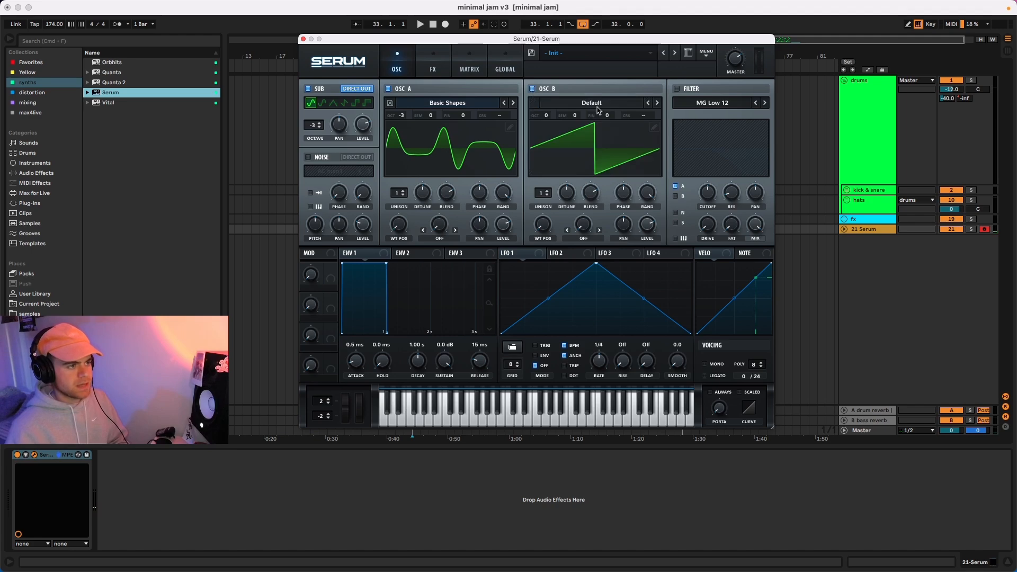
pyautogui.click(598, 103)
pyautogui.moveTo(580, 117)
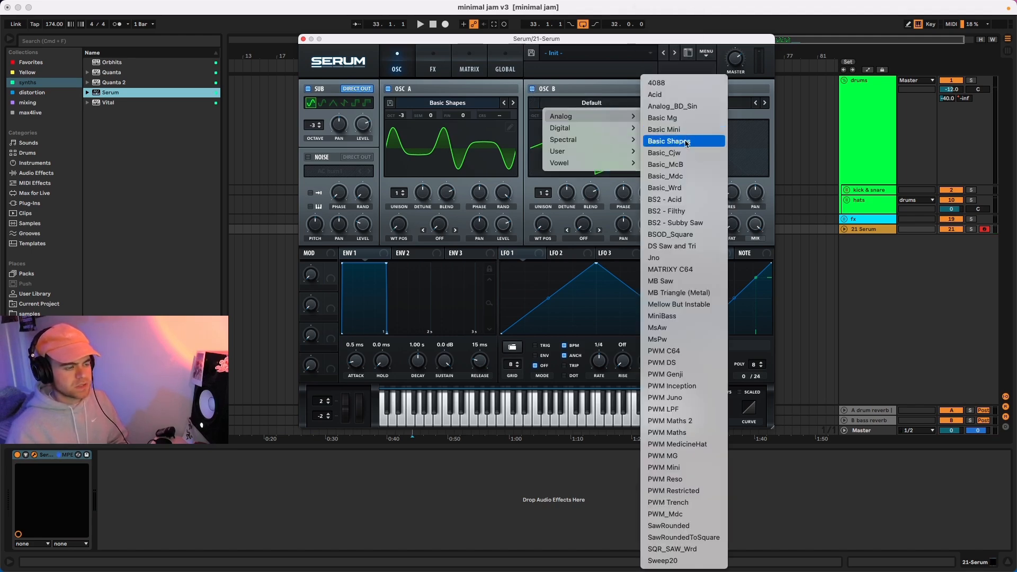
pyautogui.click(683, 139)
# Step: Open oscillator B's wavetable for editing and strip frames 7 through 2, leaving the single sine frame
pyautogui.click(654, 129)
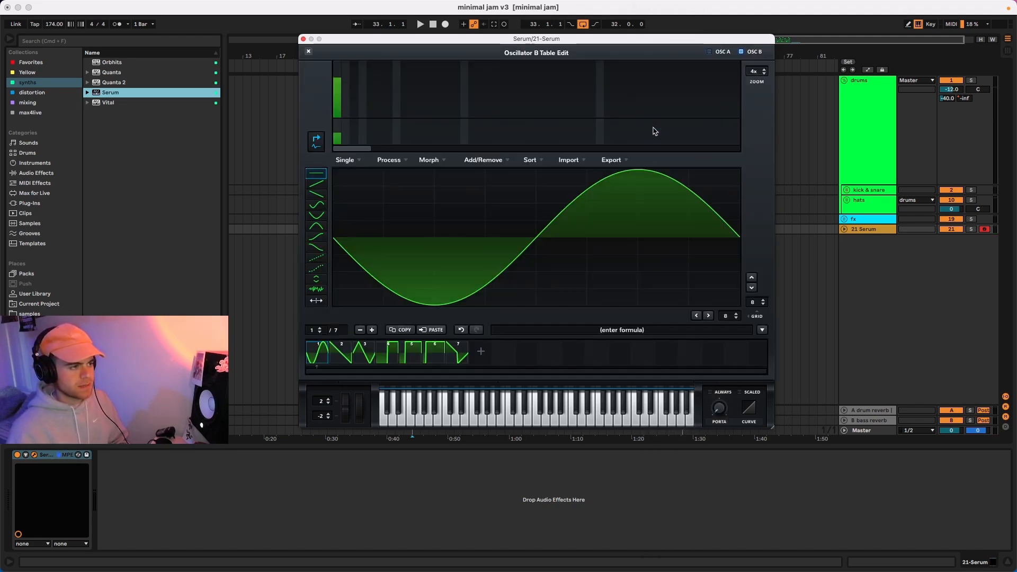
pyautogui.click(458, 356)
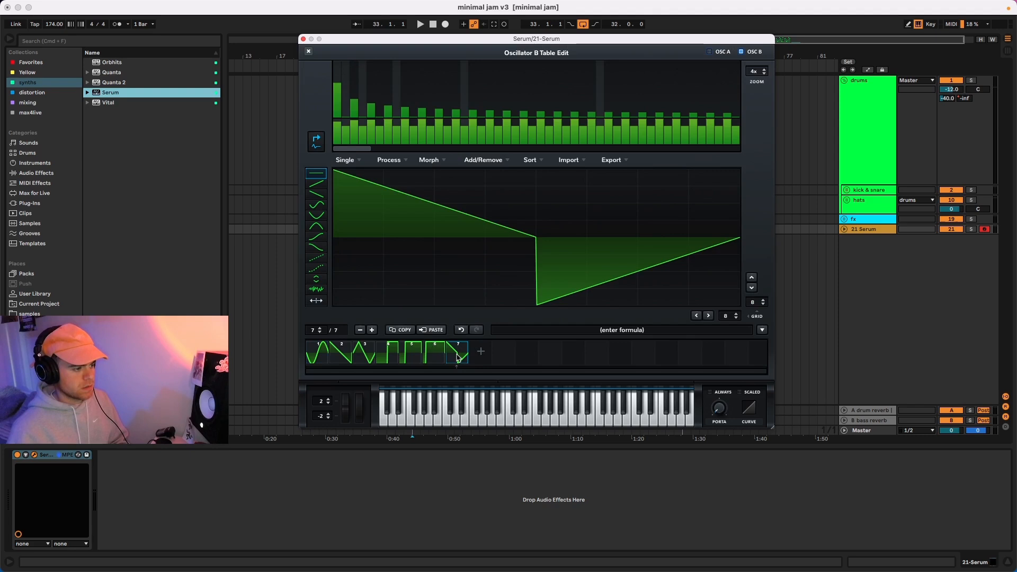
pyautogui.click(359, 329)
pyautogui.click(360, 330)
pyautogui.click(360, 330)
pyautogui.click(359, 330)
pyautogui.click(359, 329)
pyautogui.click(360, 330)
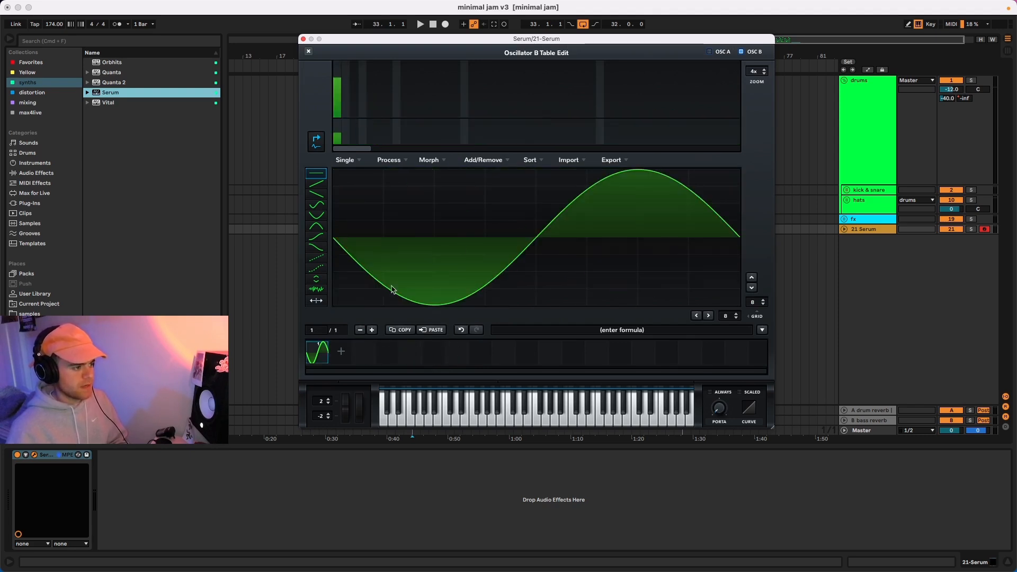
# Step: Add a second frame with only a bin 3 harmonic and a third with only bin 5 at about 44%, and close the editor
pyautogui.click(341, 354)
pyautogui.moveTo(337, 79); pyautogui.dragTo(339, 162)
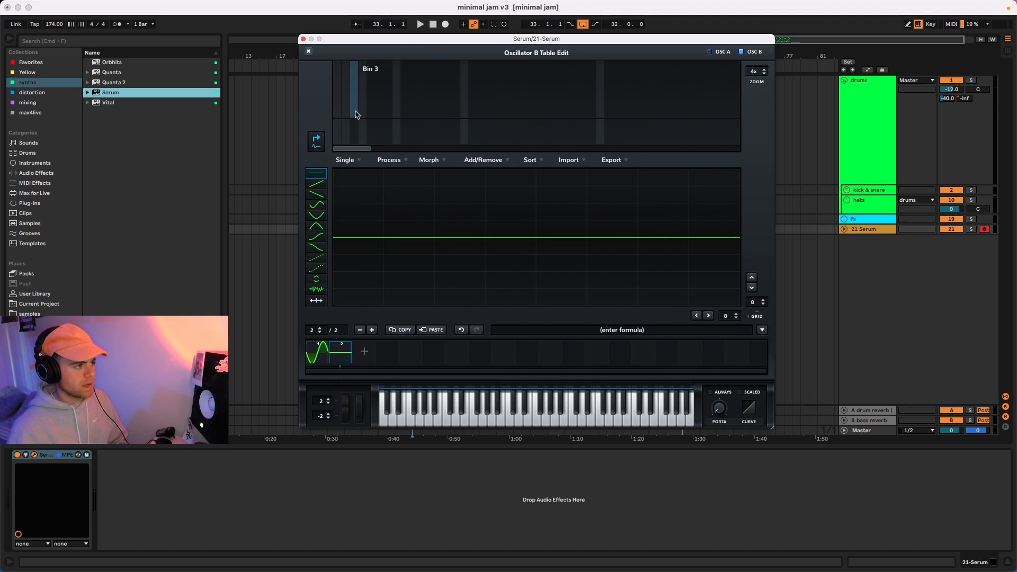
pyautogui.moveTo(355, 115); pyautogui.dragTo(369, 94)
pyautogui.click(365, 351)
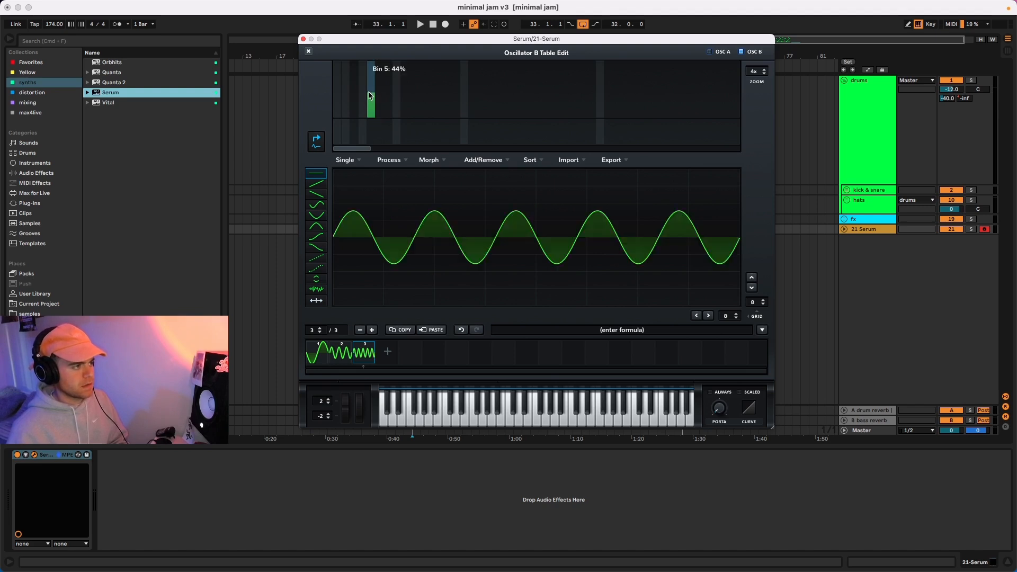
pyautogui.click(307, 52)
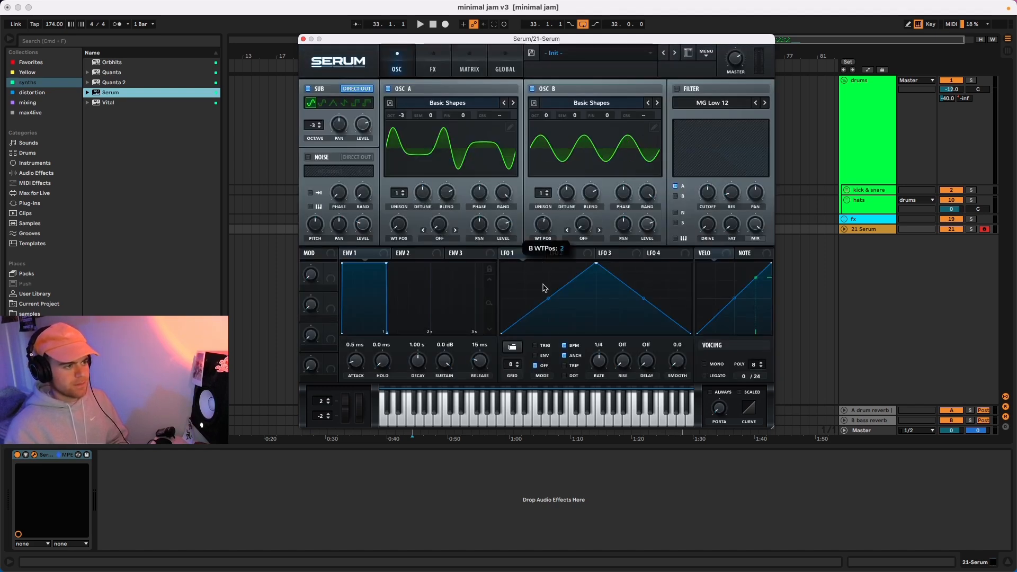
# Step: Move oscillator B's wavetable position to the third frame and set its octave to -2
pyautogui.moveTo(545, 288); pyautogui.dragTo(538, 255)
pyautogui.moveTo(538, 216); pyautogui.dragTo(544, 250)
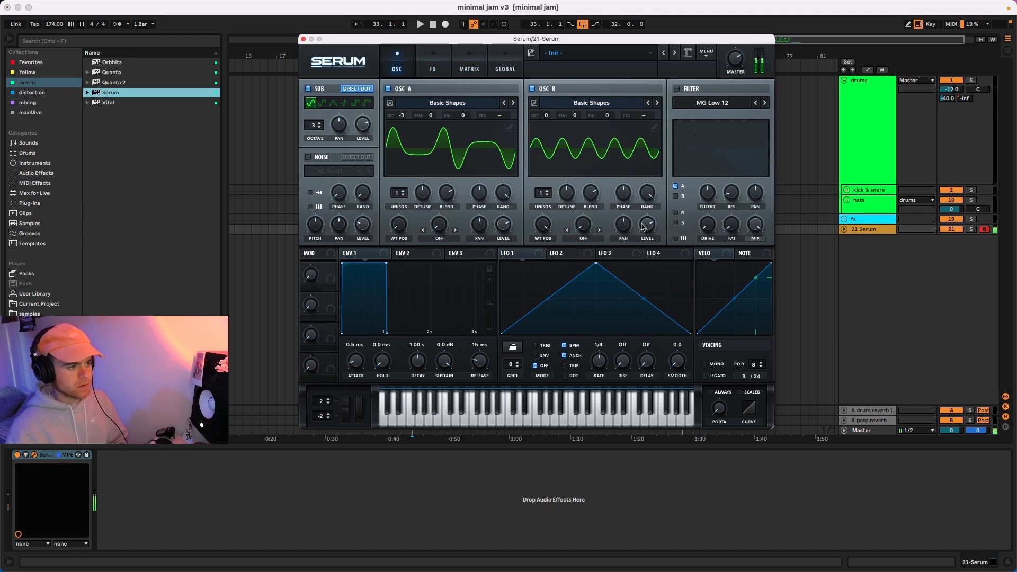
pyautogui.moveTo(546, 115); pyautogui.dragTo(549, 133)
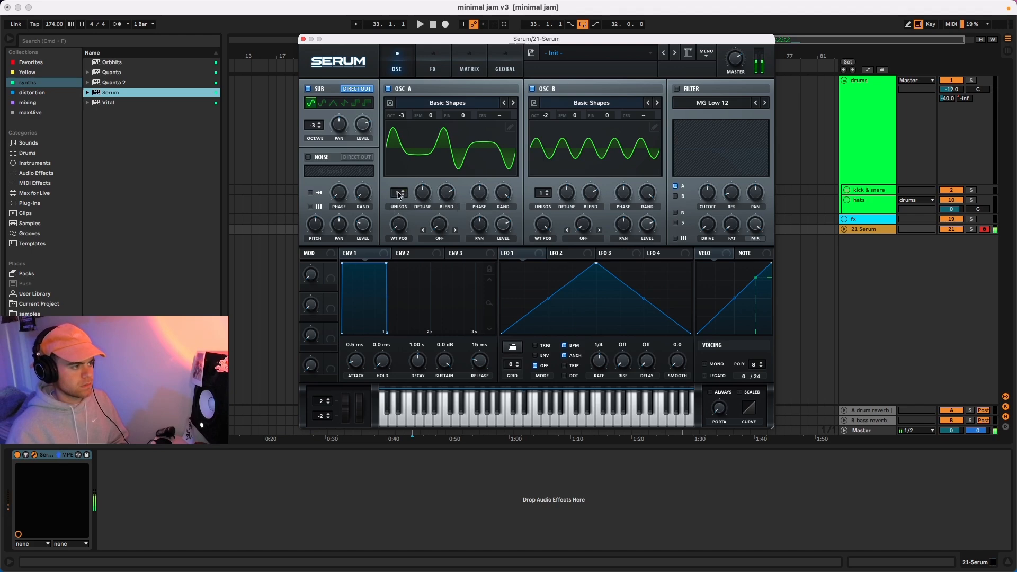
# Step: Set both oscillators to 2 unison voices, with oscillator A's detune at 0.02 and oscillator B's detune lowered
pyautogui.click(401, 192)
pyautogui.moveTo(422, 193); pyautogui.dragTo(417, 246)
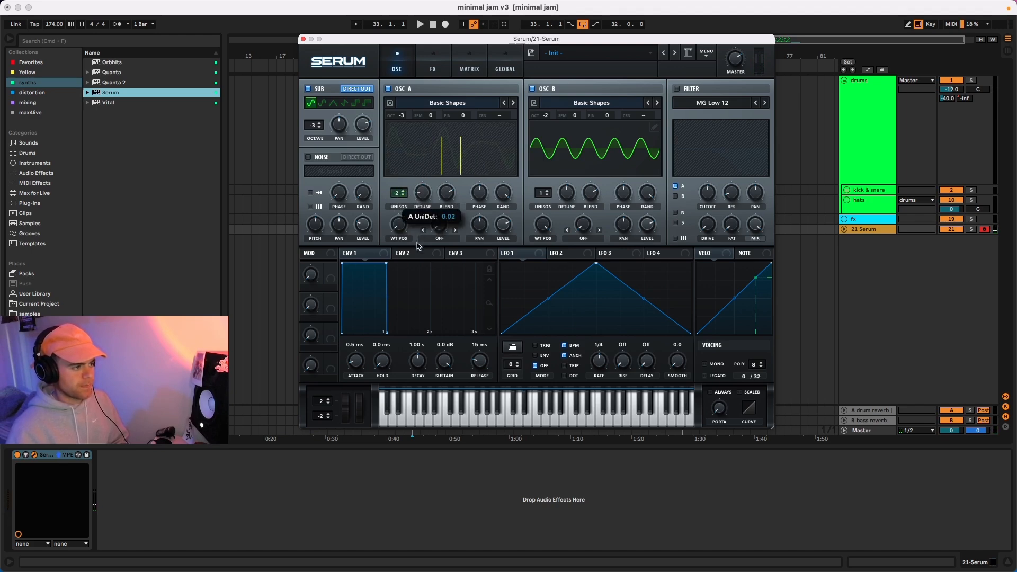
pyautogui.click(547, 191)
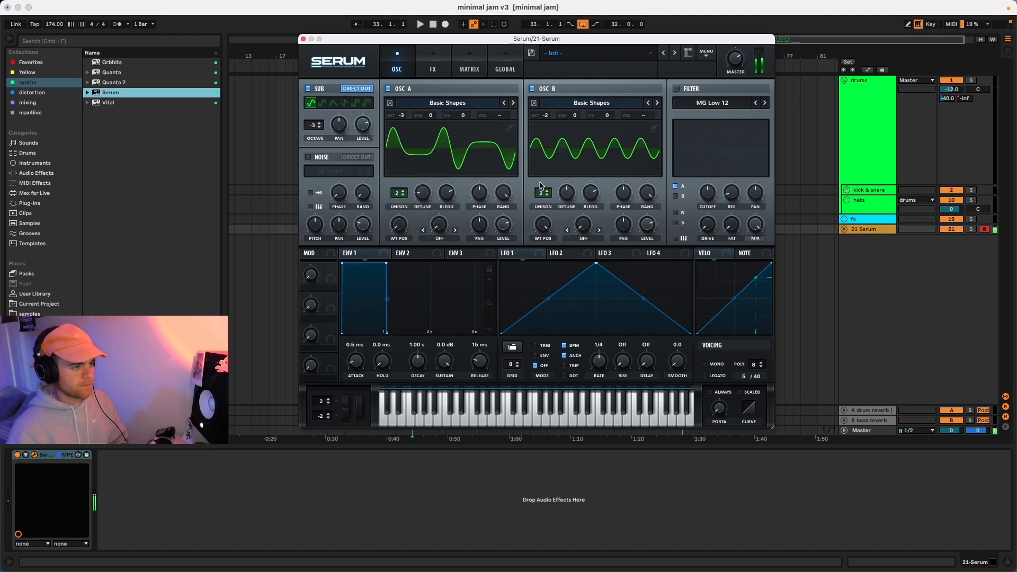
pyautogui.moveTo(566, 193); pyautogui.dragTo(569, 215)
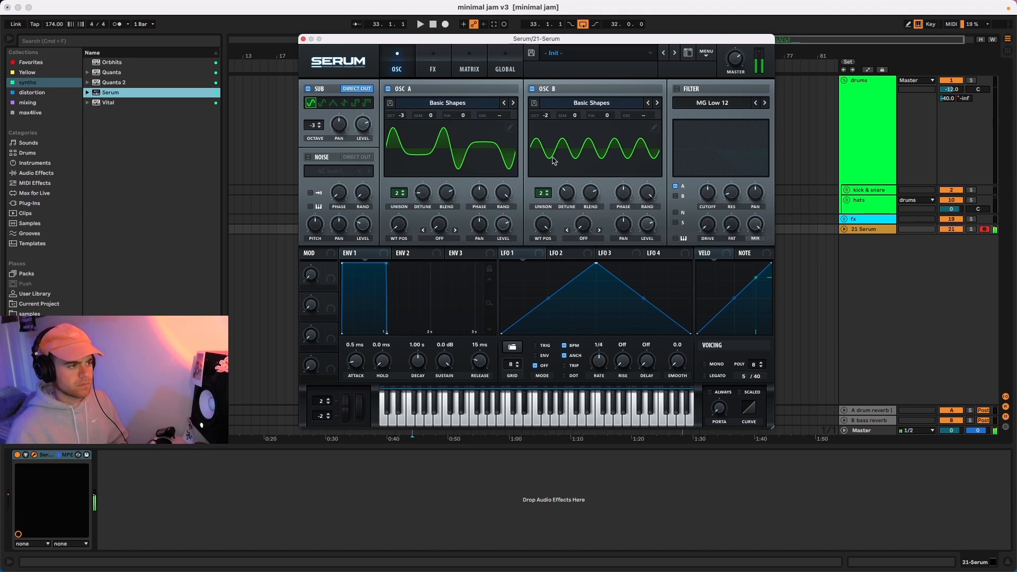
# Step: Enable the Tube distortion effect and raise its drive to about 59%
pyautogui.click(434, 68)
pyautogui.click(313, 107)
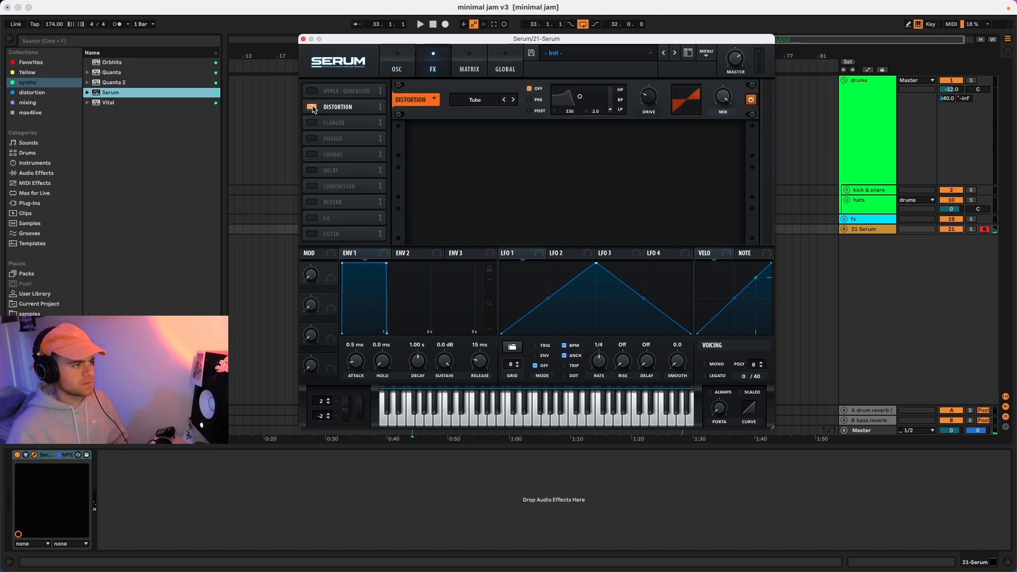
pyautogui.moveTo(645, 99); pyautogui.dragTo(641, 55)
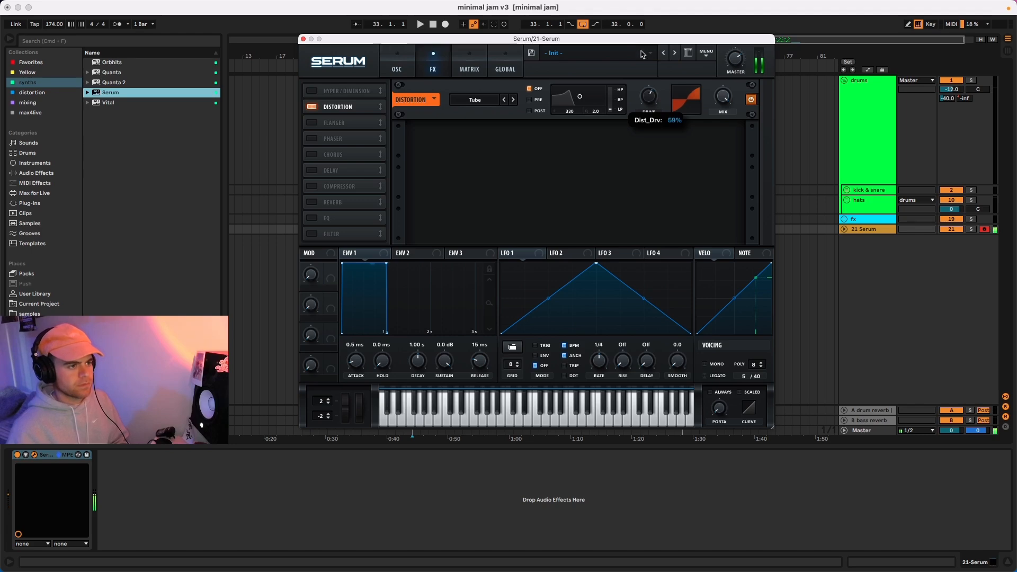
pyautogui.click(392, 65)
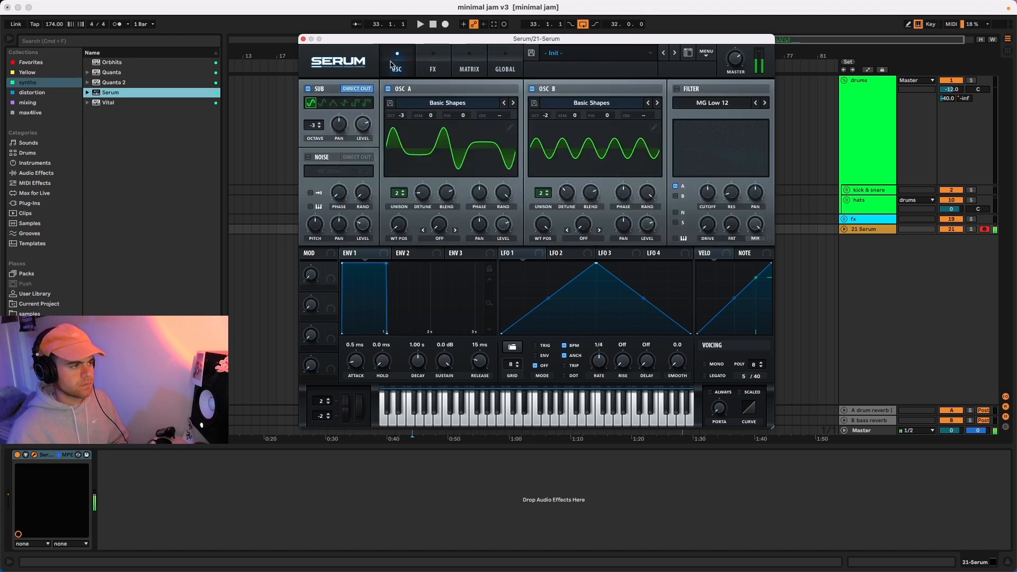
pyautogui.click(420, 66)
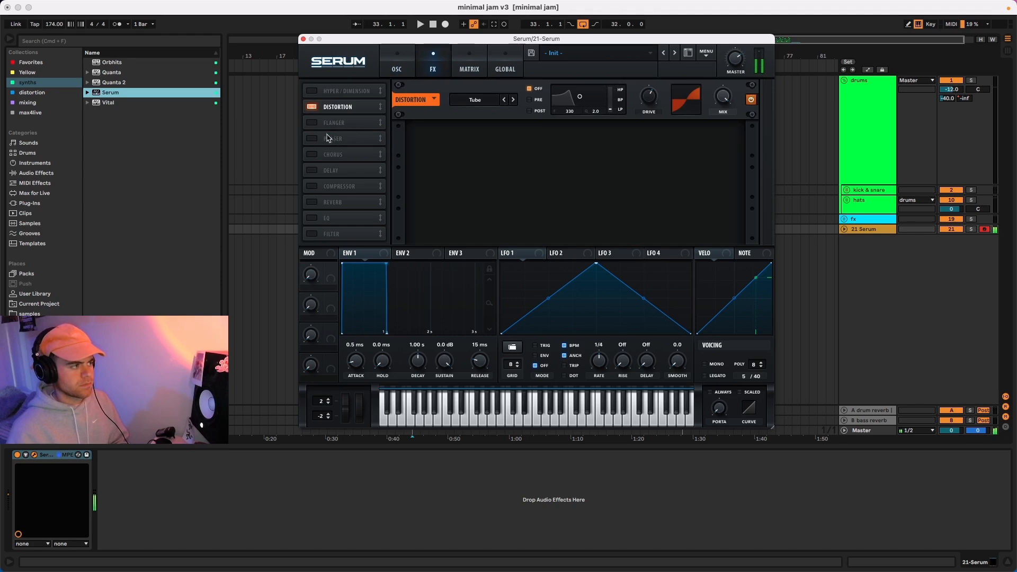
# Step: Enable the Chorus effect after the distortion and set its mix to 30%
pyautogui.click(395, 66)
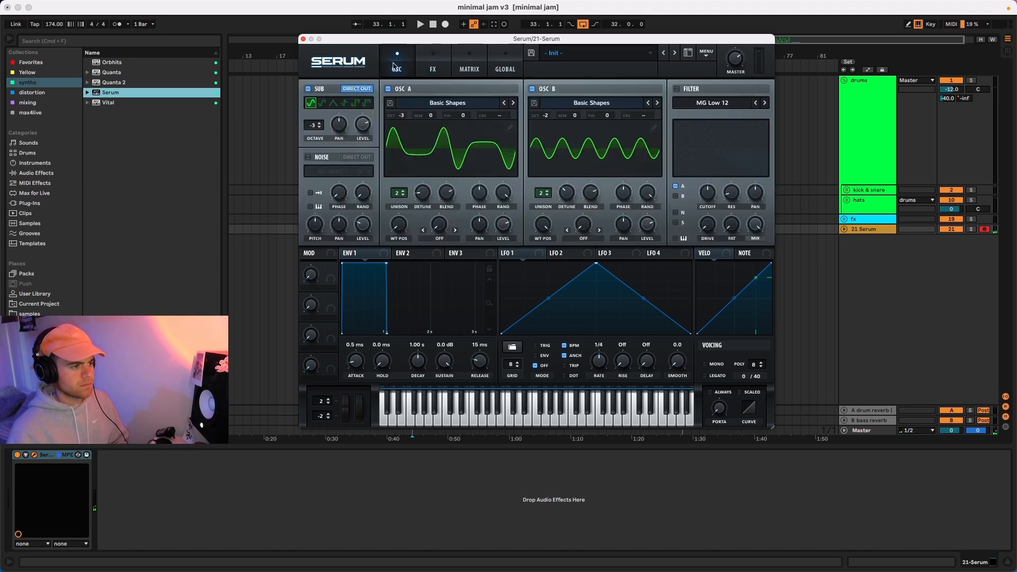
pyautogui.click(439, 67)
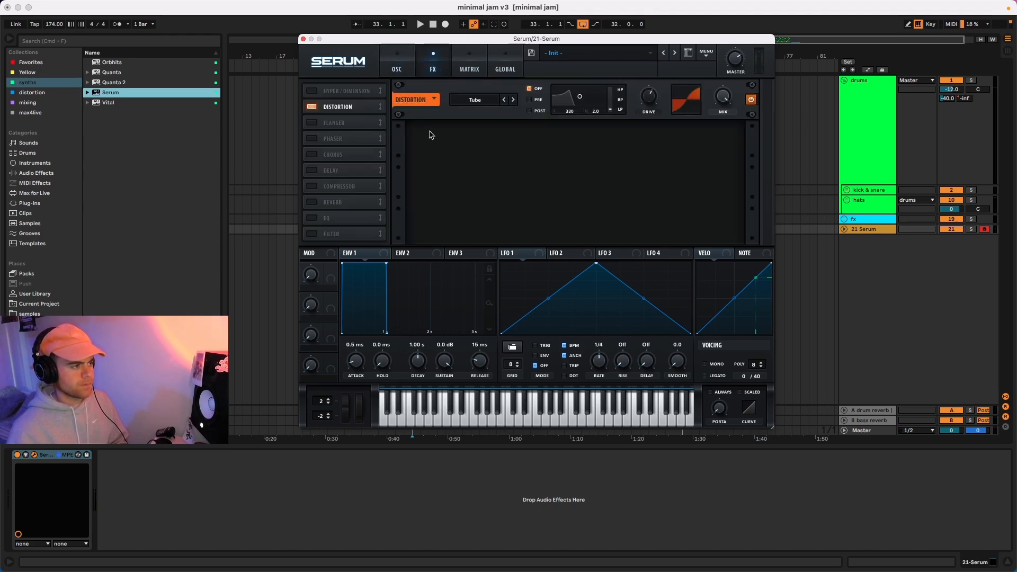
pyautogui.click(314, 156)
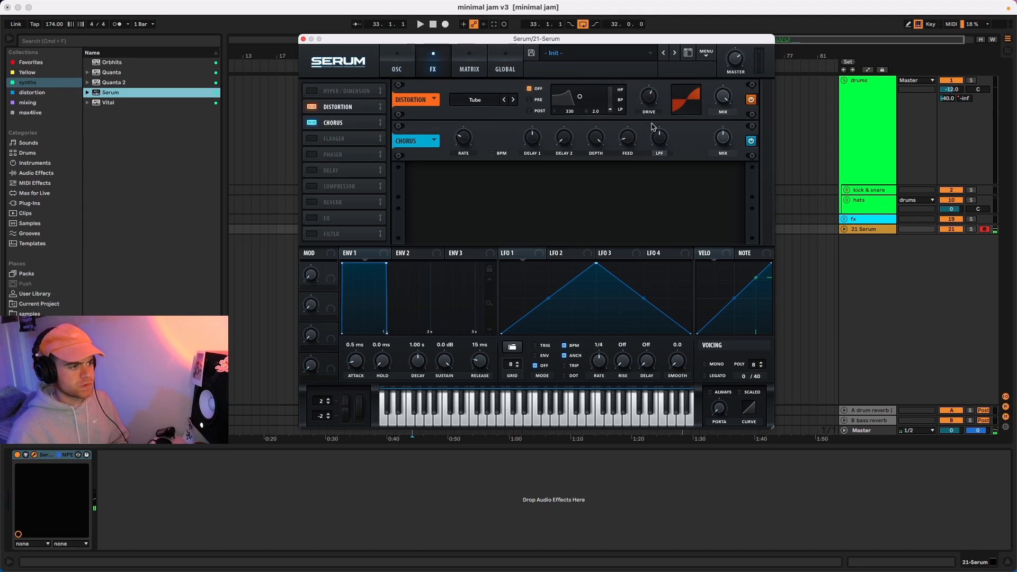
pyautogui.moveTo(722, 156)
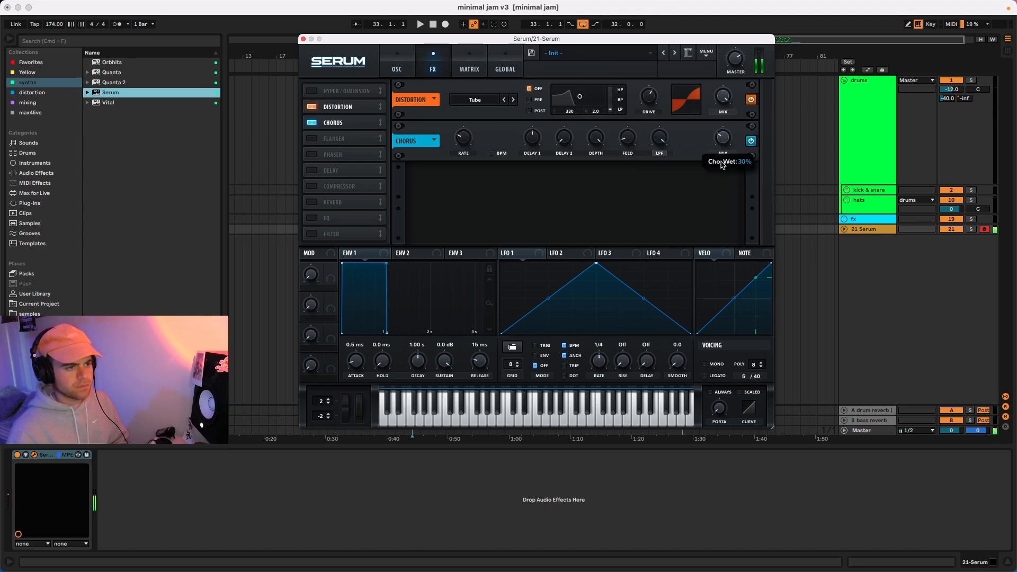
# Step: Review the harmonics of oscillator A in its wavetable editor, and close the editor
pyautogui.click(408, 73)
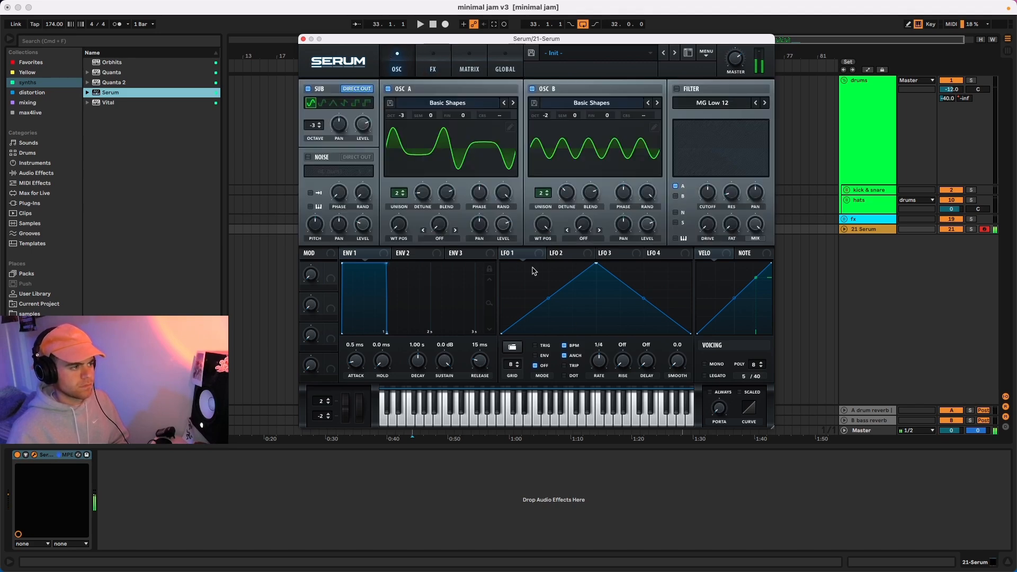
pyautogui.click(510, 126)
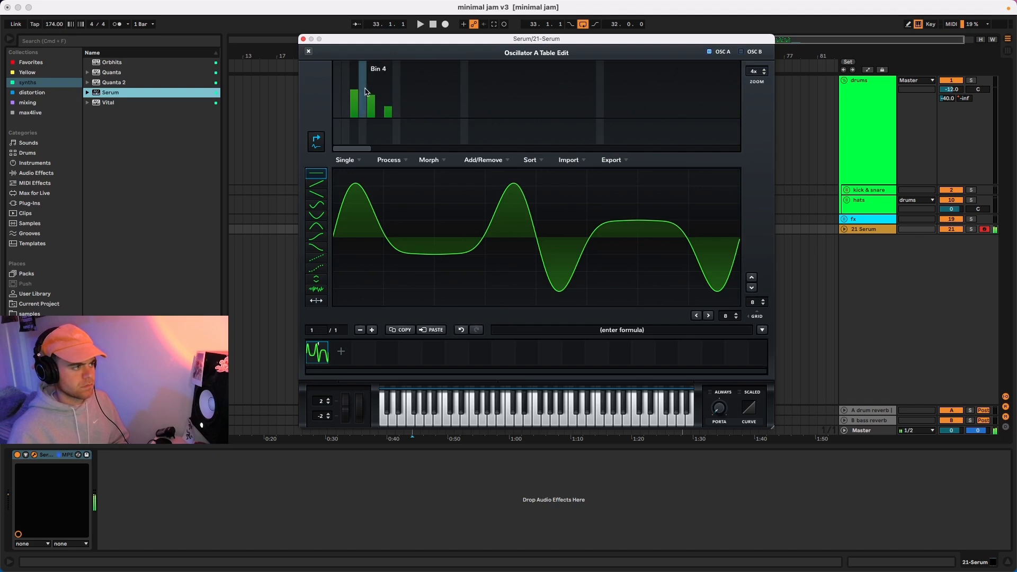
pyautogui.click(309, 52)
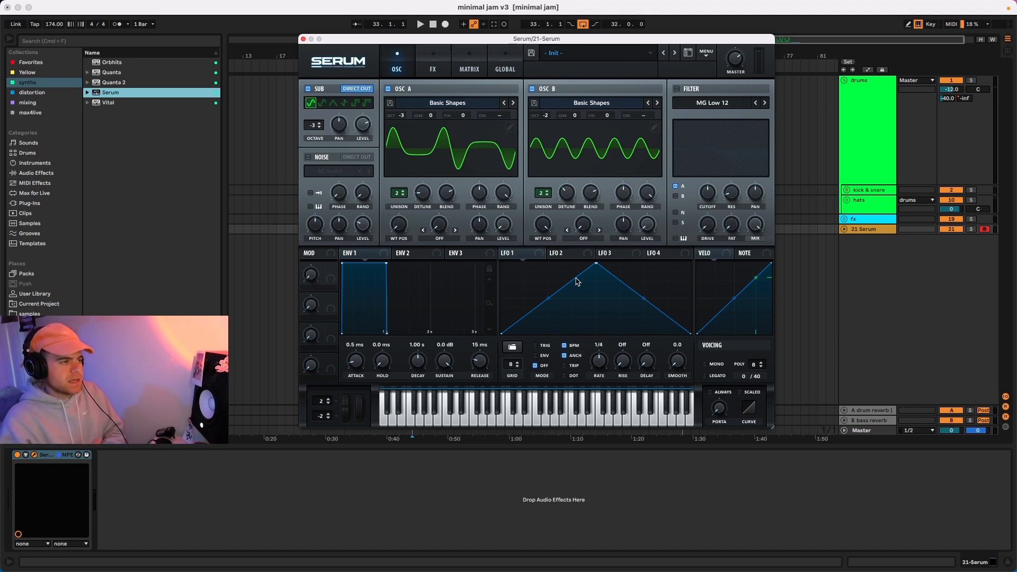
# Step: Move LFO 1's peak to the one-eighth mark with a curved rise, and assign it to the levels of oscillators A and B
pyautogui.moveTo(596, 263); pyautogui.dragTo(524, 263)
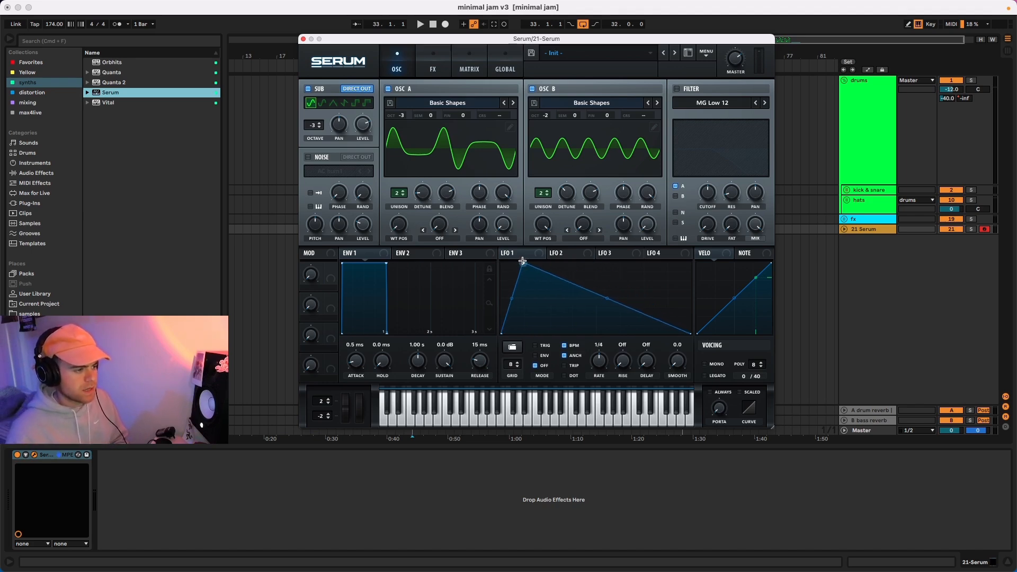
pyautogui.moveTo(513, 300); pyautogui.dragTo(548, 350)
pyautogui.moveTo(503, 253); pyautogui.dragTo(503, 224)
pyautogui.moveTo(545, 258); pyautogui.dragTo(647, 225)
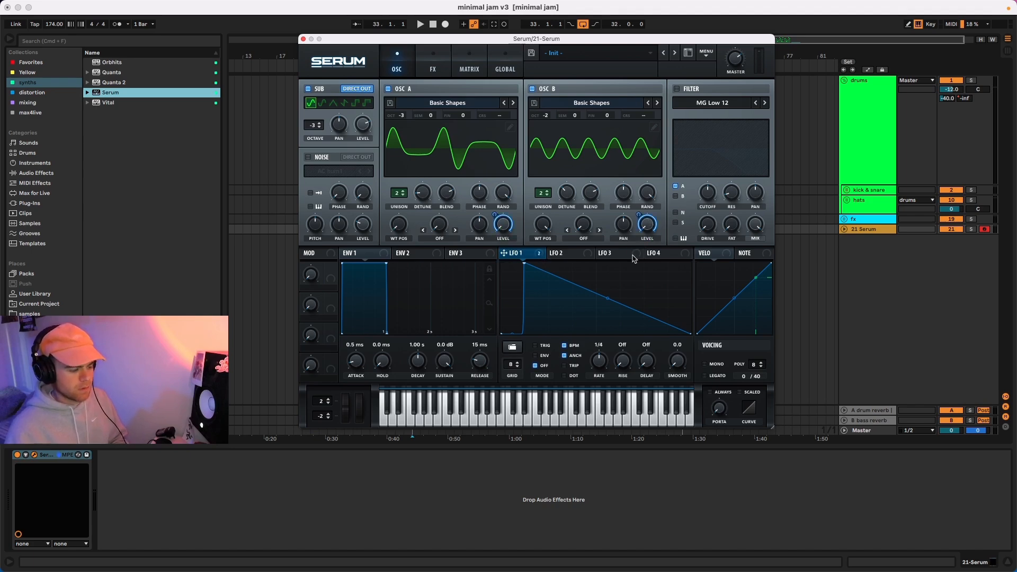
# Step: Add a zero-level point at LFO 1's midpoint, bow the falling segment outward and fine-tune the rise's curve
pyautogui.doubleClick(597, 333)
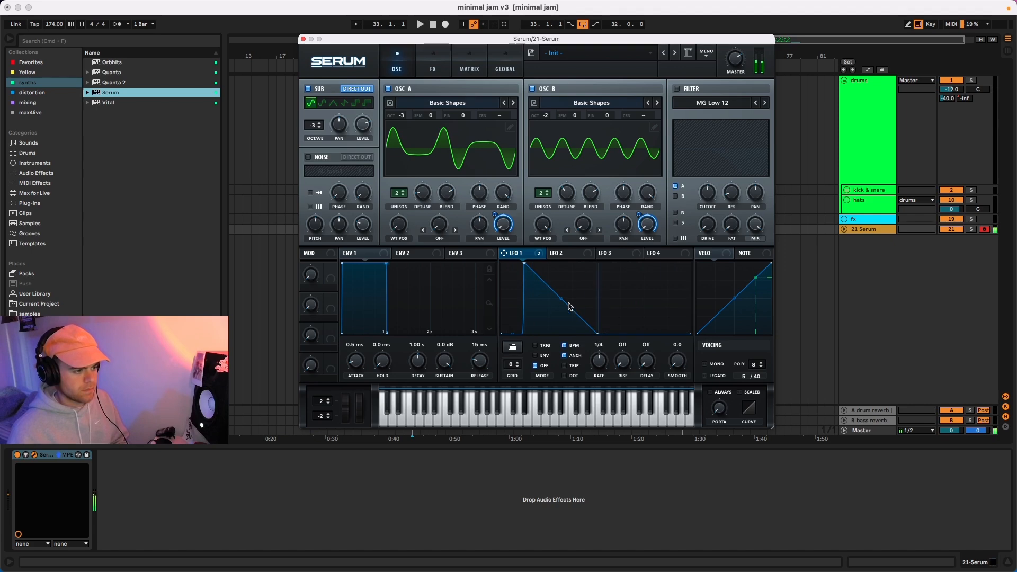
pyautogui.moveTo(569, 306); pyautogui.dragTo(579, 268)
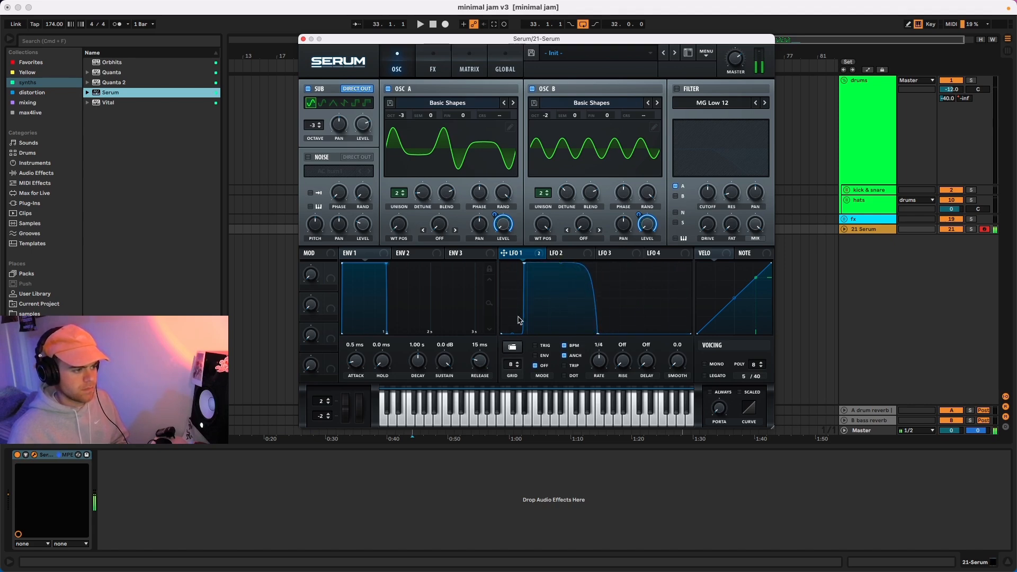
pyautogui.moveTo(513, 336); pyautogui.dragTo(513, 331)
# Step: Set LFO 1 to ENV mode with triplet and dotted rates enabled, and a tempo-synced rate of dotted 1/8
pyautogui.click(534, 346)
pyautogui.click(536, 356)
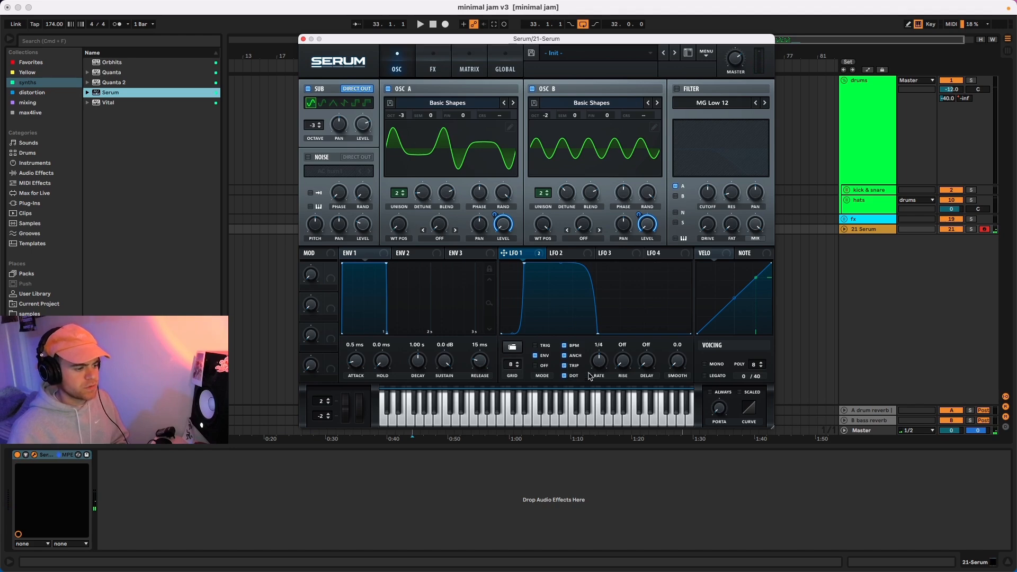
pyautogui.moveTo(597, 371); pyautogui.dragTo(600, 364)
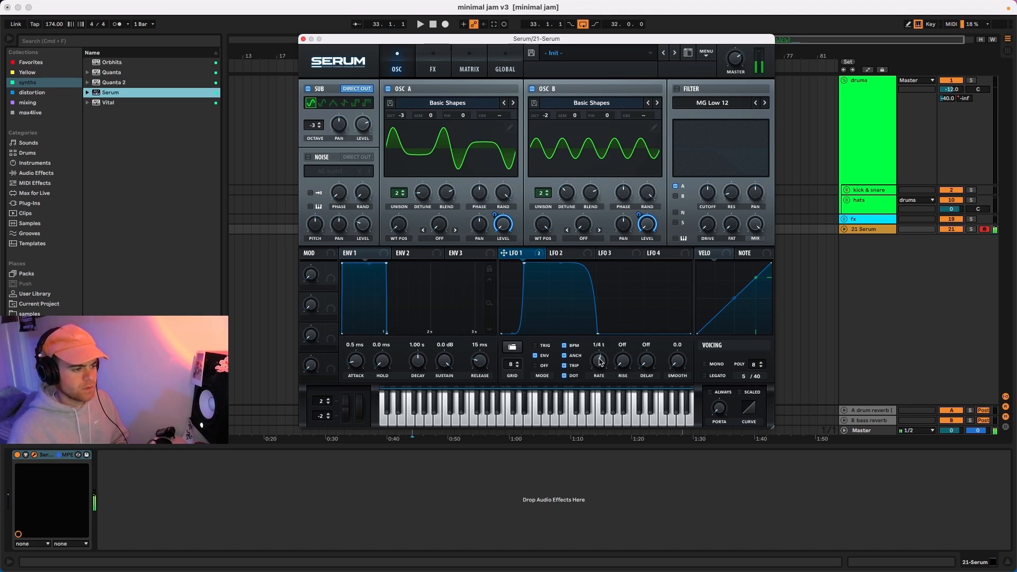
pyautogui.click(565, 346)
pyautogui.moveTo(602, 366); pyautogui.dragTo(600, 375)
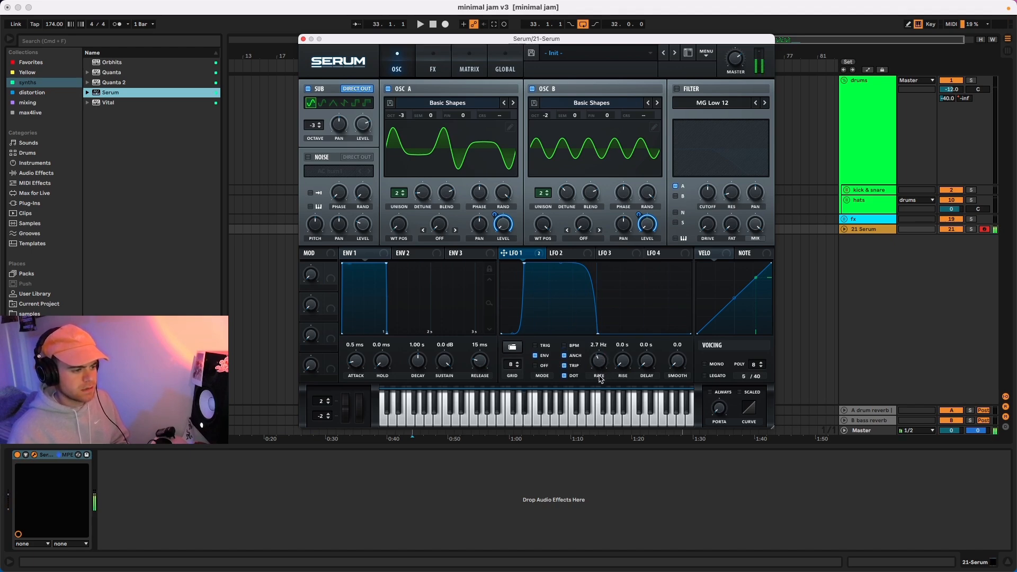
pyautogui.click(564, 345)
pyautogui.moveTo(602, 364); pyautogui.dragTo(602, 368)
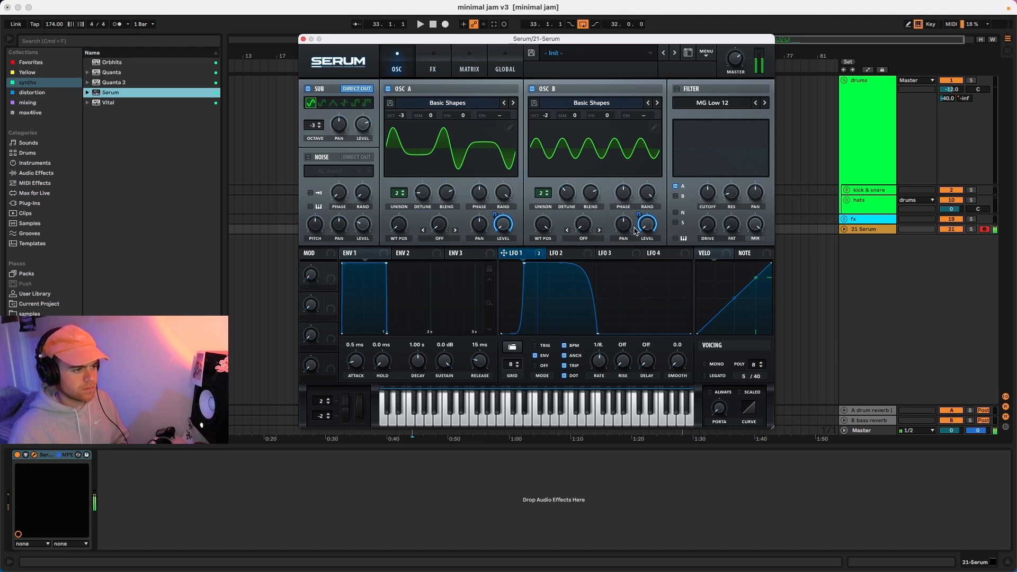
# Step: Try reducing LFO 1's modulation of oscillator B's level to about 51, and restore the full amount
pyautogui.moveTo(637, 214); pyautogui.dragTo(638, 241)
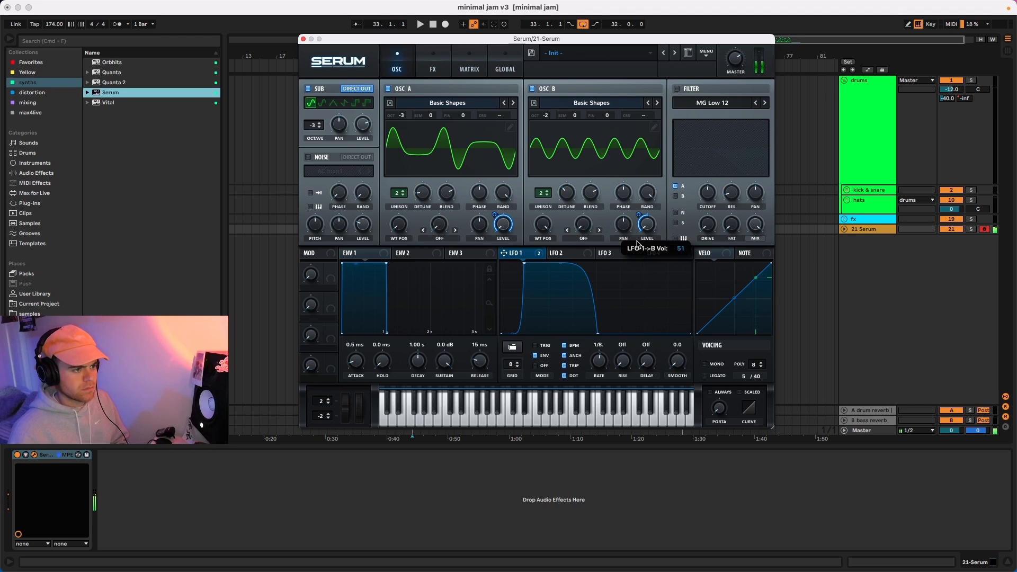
pyautogui.moveTo(637, 242); pyautogui.dragTo(638, 211)
pyautogui.click(429, 59)
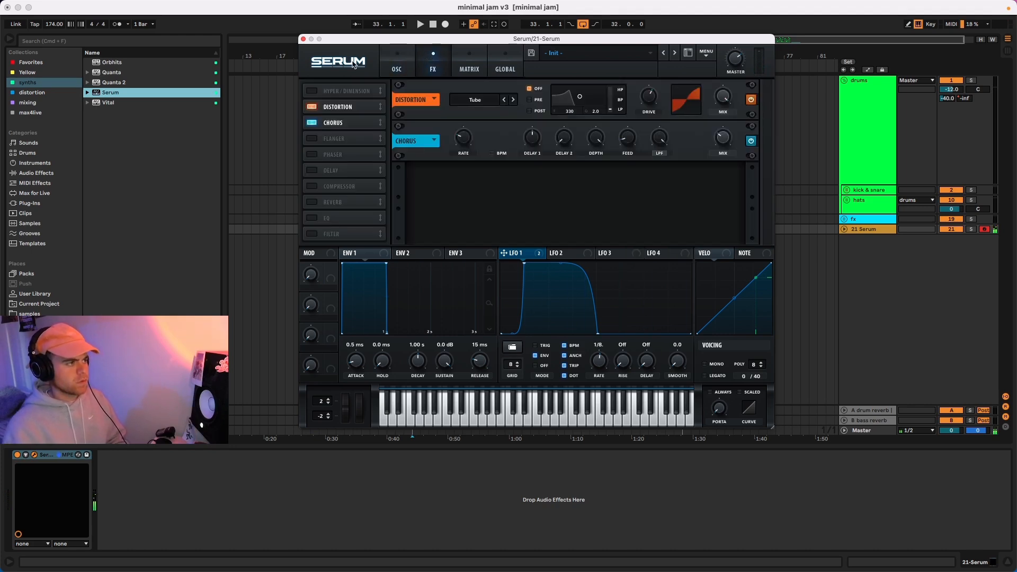
pyautogui.click(397, 63)
# Step: Close Serum, unfold its track and inspect the Valhalla Supermassive settings on the bass reverb return track
pyautogui.click(303, 39)
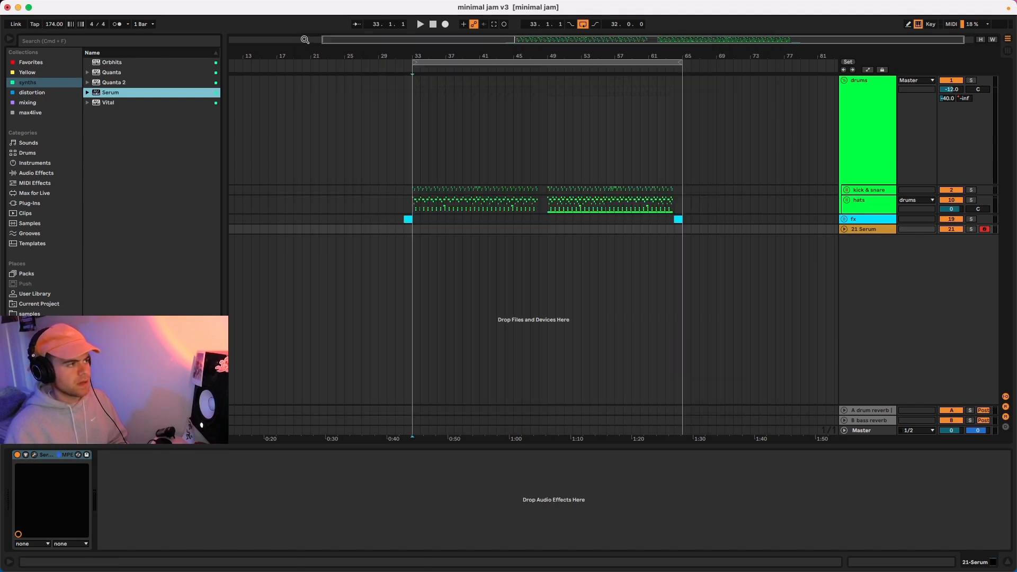
pyautogui.click(843, 230)
pyautogui.click(875, 421)
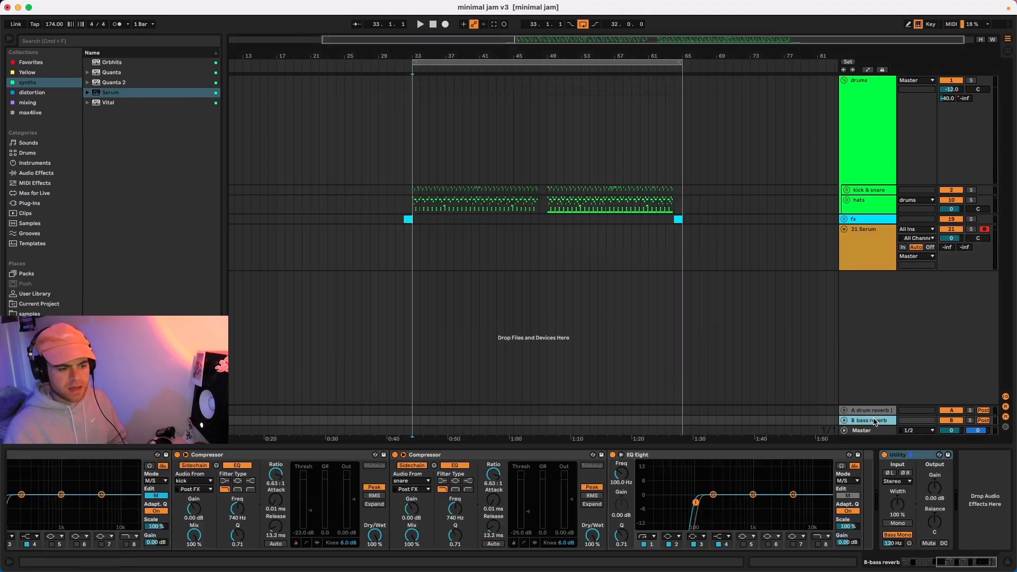
pyautogui.click(869, 412)
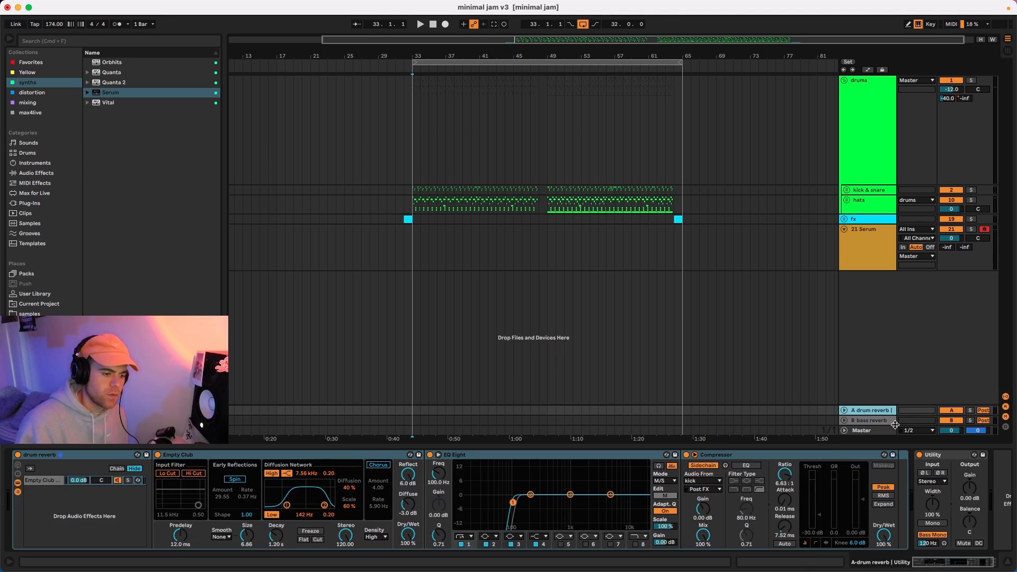
pyautogui.click(875, 421)
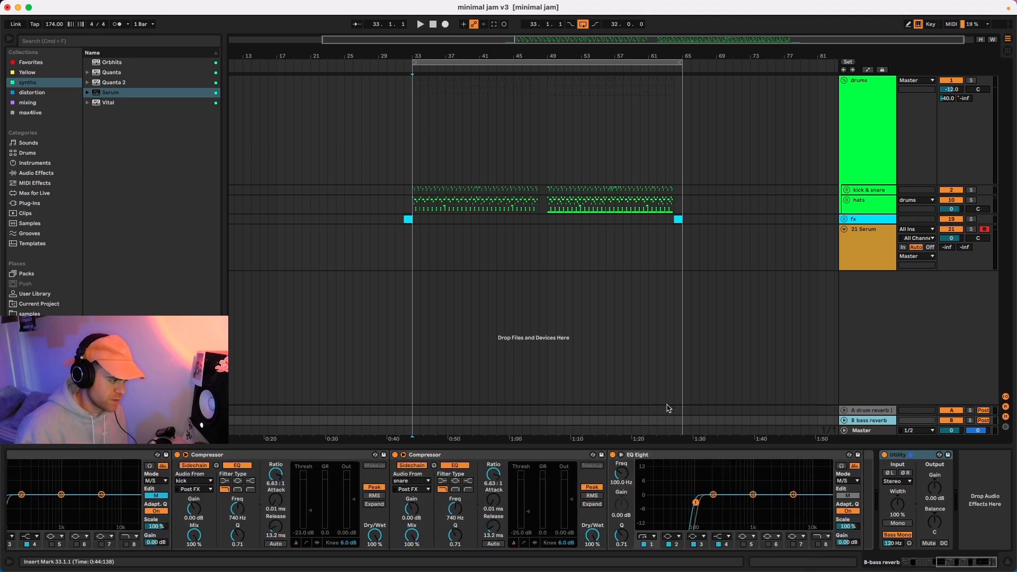
pyautogui.hscroll(-5, 345, 508)
pyautogui.click(175, 454)
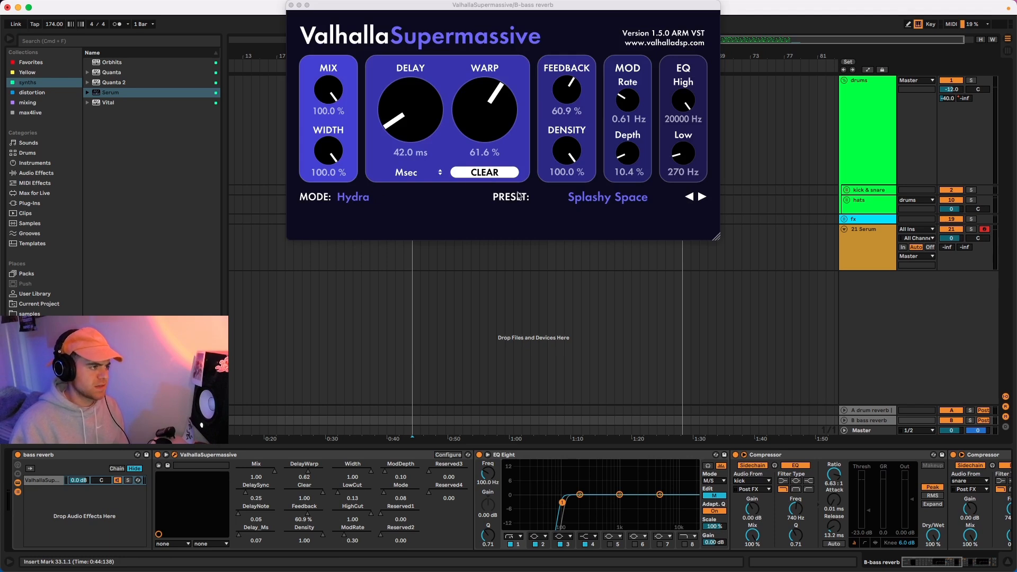
pyautogui.click(291, 5)
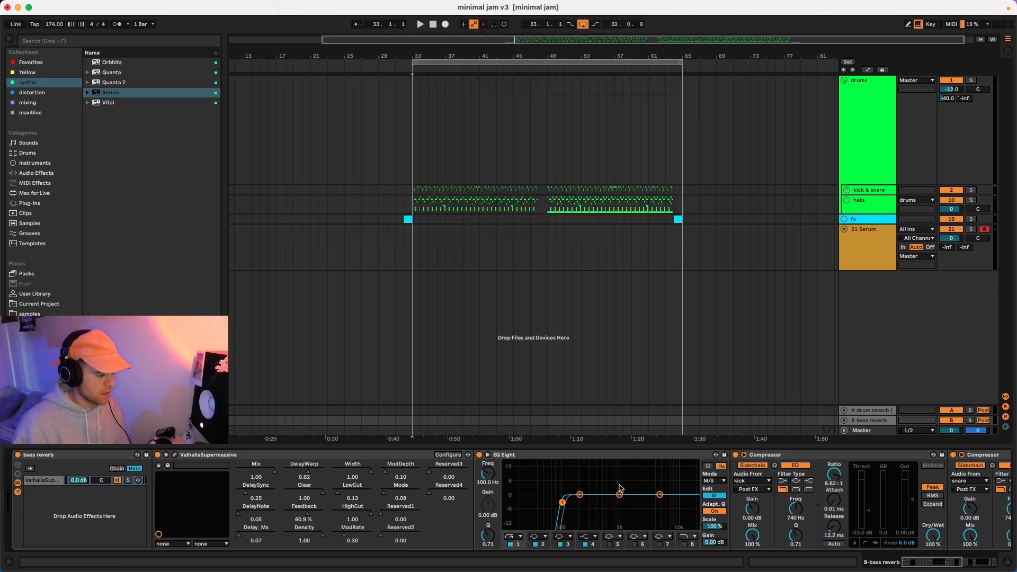
# Step: Examine the EQ Eight, sidechained compressors and Utility in the bass reverb chain
pyautogui.hscroll(5, 530, 498)
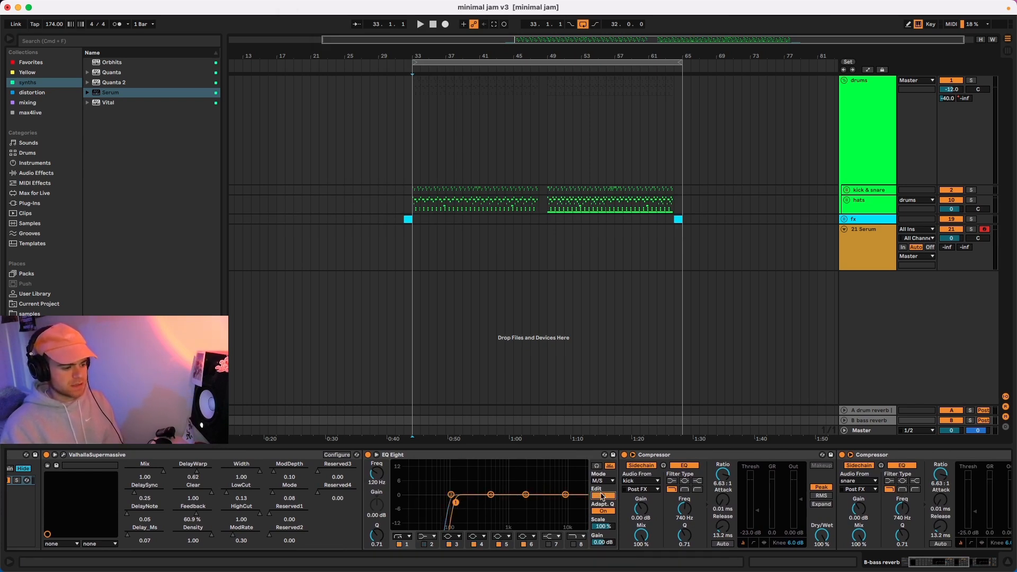
pyautogui.hscroll(7, 694, 503)
pyautogui.hscroll(8, 694, 503)
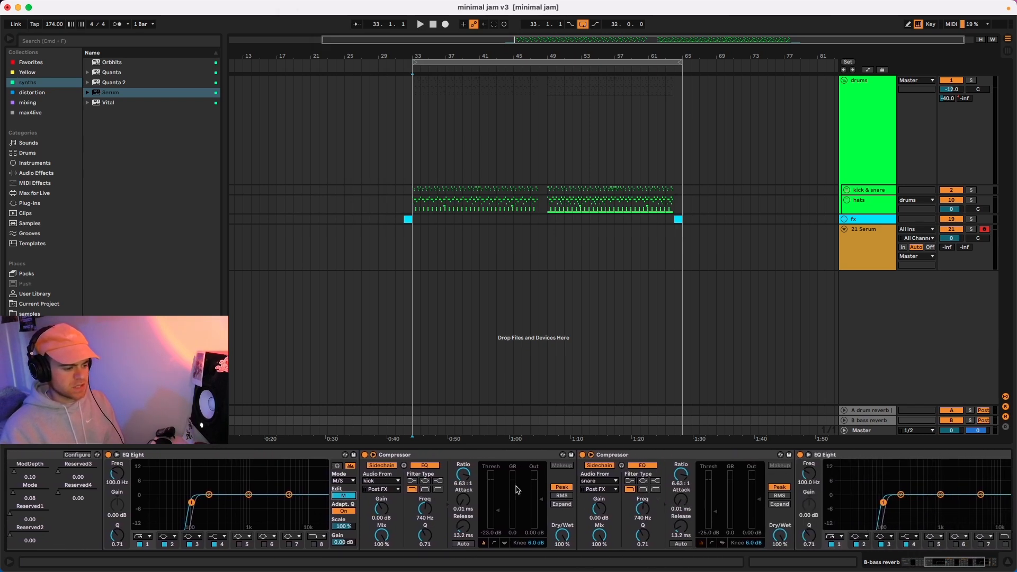
pyautogui.hscroll(6, 606, 487)
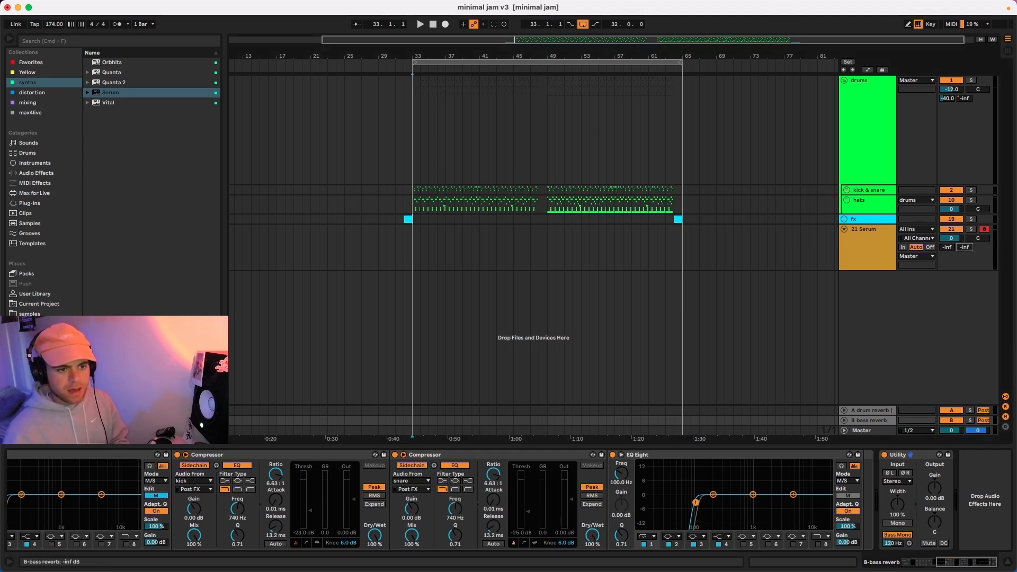
# Step: Set the 21 Serum track's send to the bass reverb to -40 dB
pyautogui.write('40')
pyautogui.press('Return')
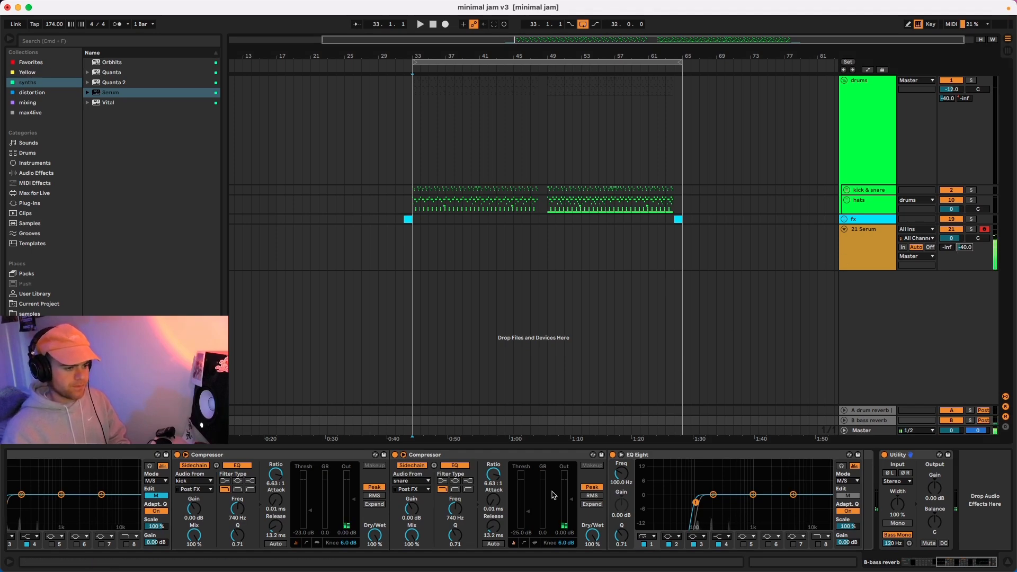
pyautogui.hscroll(-10, 551, 487)
# Step: Reopen the 21 Serum track's synth to check the patch, and close its window
pyautogui.click(876, 238)
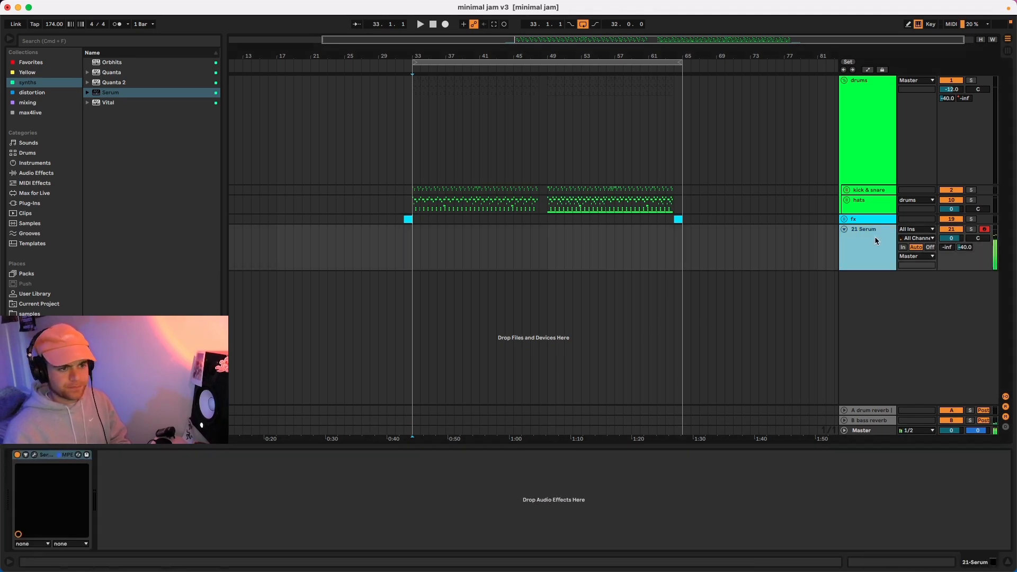
pyautogui.click(46, 455)
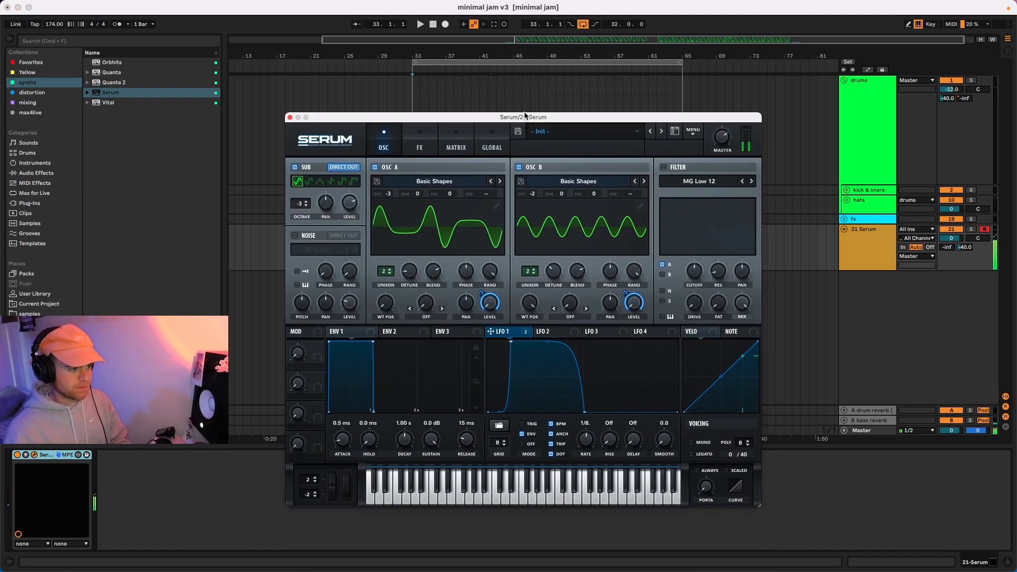
pyautogui.moveTo(526, 121); pyautogui.dragTo(526, 89)
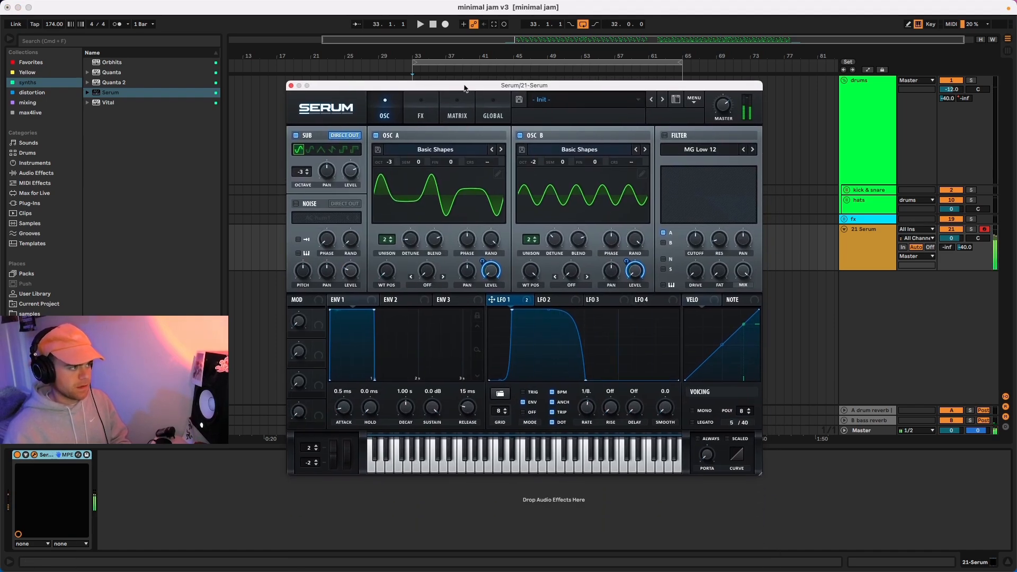
pyautogui.click(291, 85)
# Step: Duplicate the 21 Serum track, open the copy's synth window and arm the copy for recording
pyautogui.click(861, 259)
pyautogui.press('super+d')
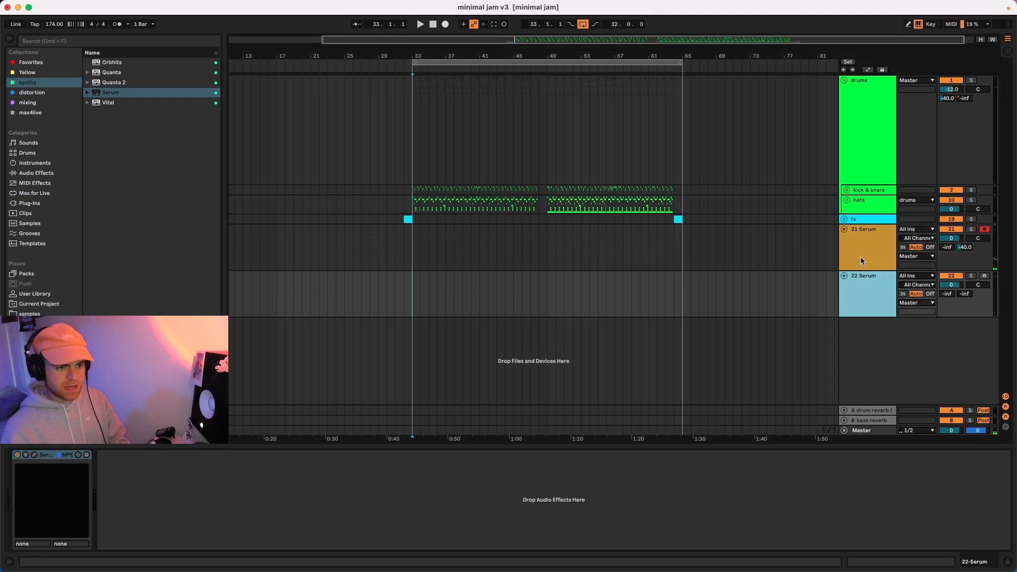
pyautogui.click(34, 454)
pyautogui.moveTo(556, 8); pyautogui.dragTo(512, 45)
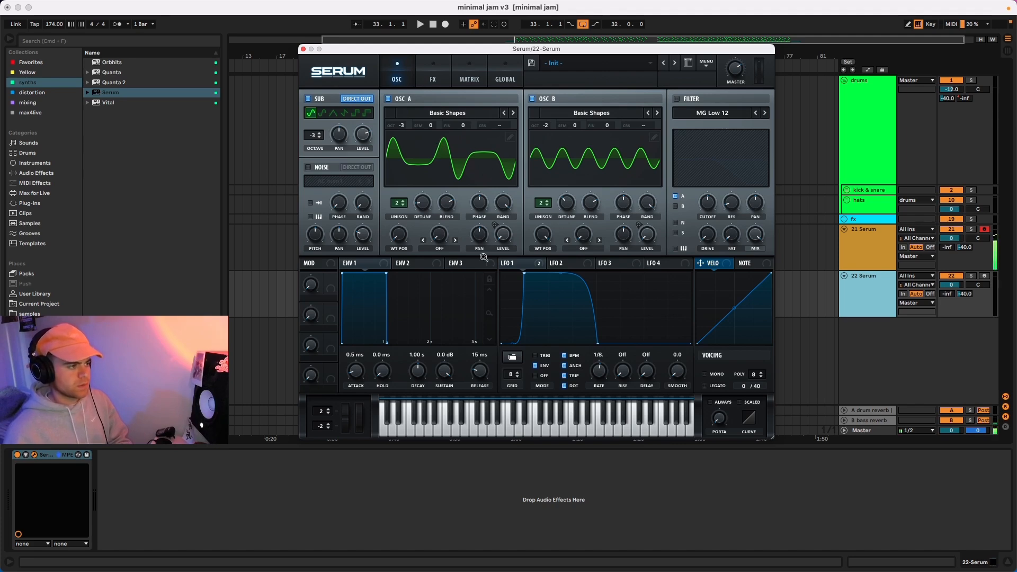
pyautogui.click(985, 277)
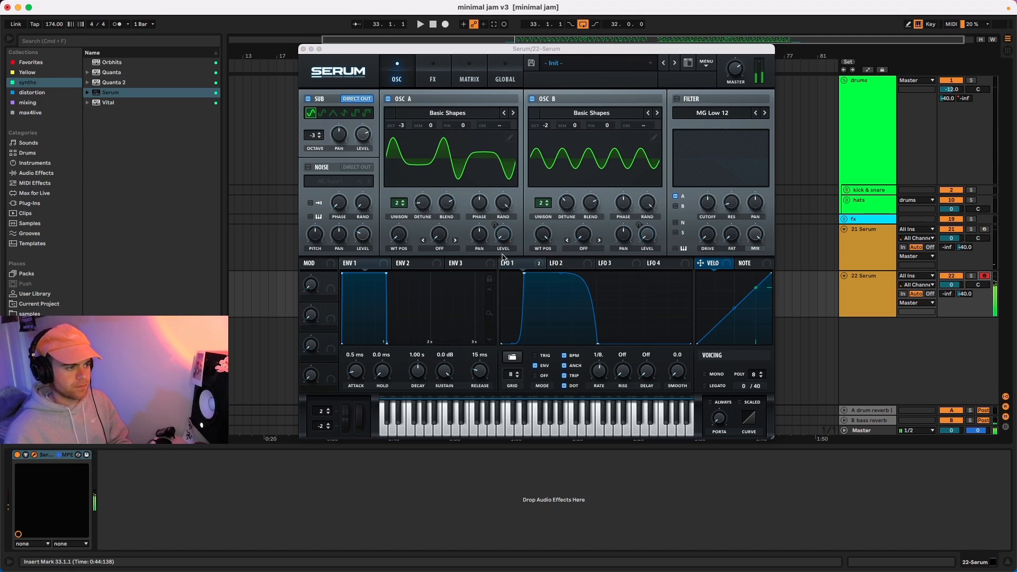
# Step: Raise the duplicate patch's distortion drive to about 85% and change the distortion type to HardClip
pyautogui.click(433, 74)
pyautogui.moveTo(649, 108); pyautogui.dragTo(650, 71)
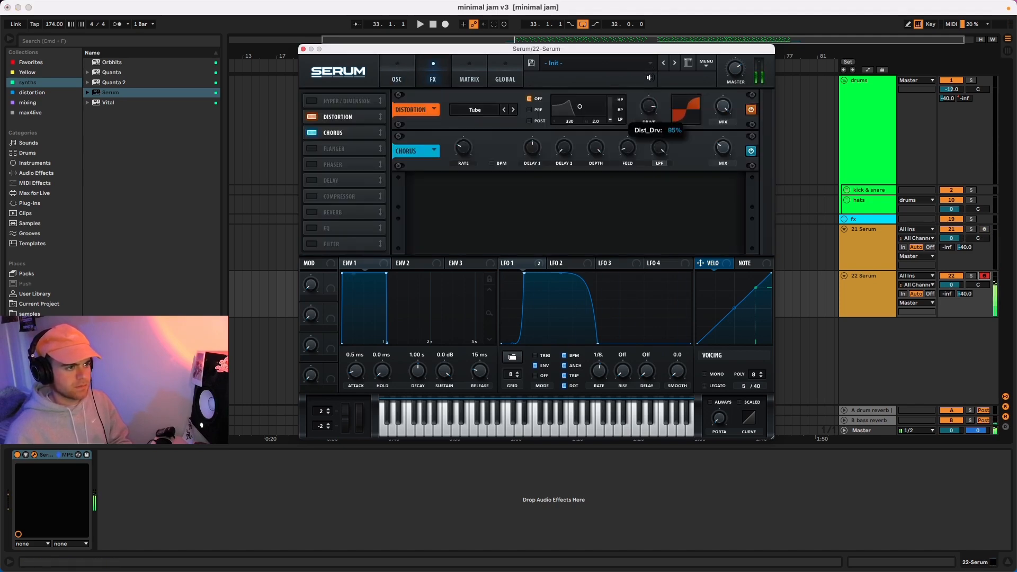
pyautogui.click(512, 110)
pyautogui.click(512, 110)
pyautogui.click(506, 110)
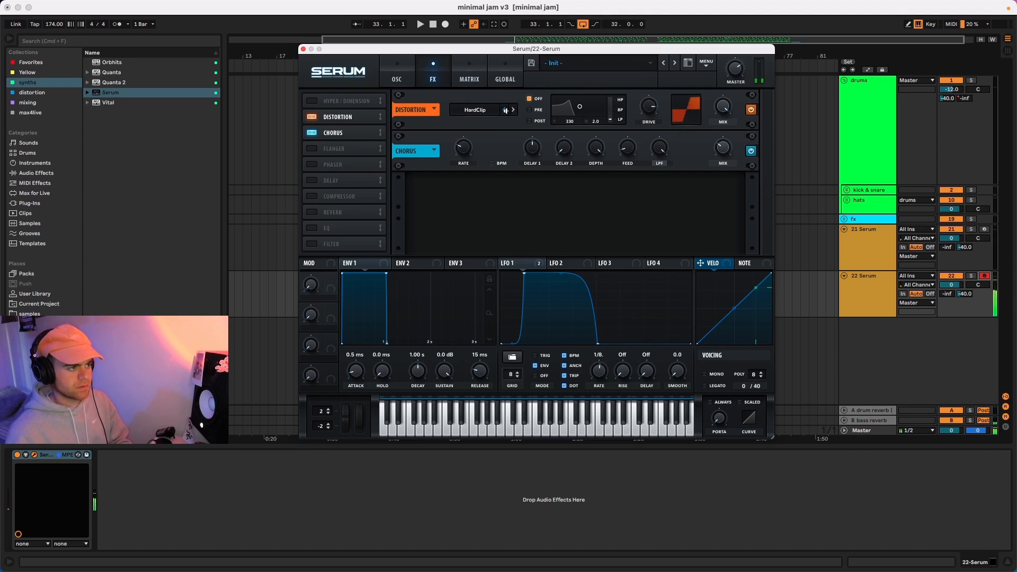
# Step: Raise the distortion drive to about 91% and turn down the LFO 1 modulation of oscillator B's level
pyautogui.moveTo(648, 106); pyautogui.dragTo(646, 98)
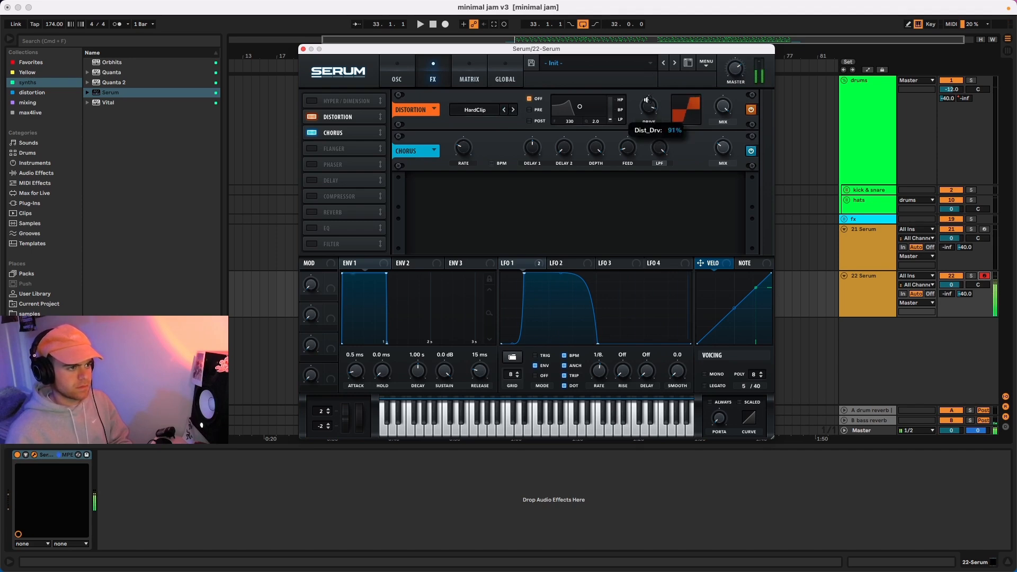
pyautogui.click(408, 83)
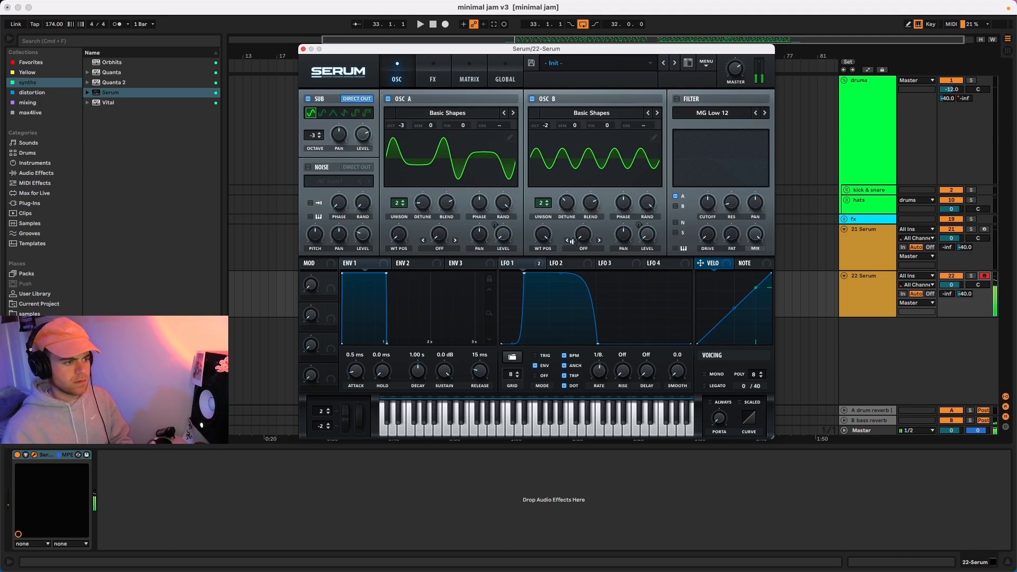
pyautogui.moveTo(542, 233); pyautogui.dragTo(551, 191)
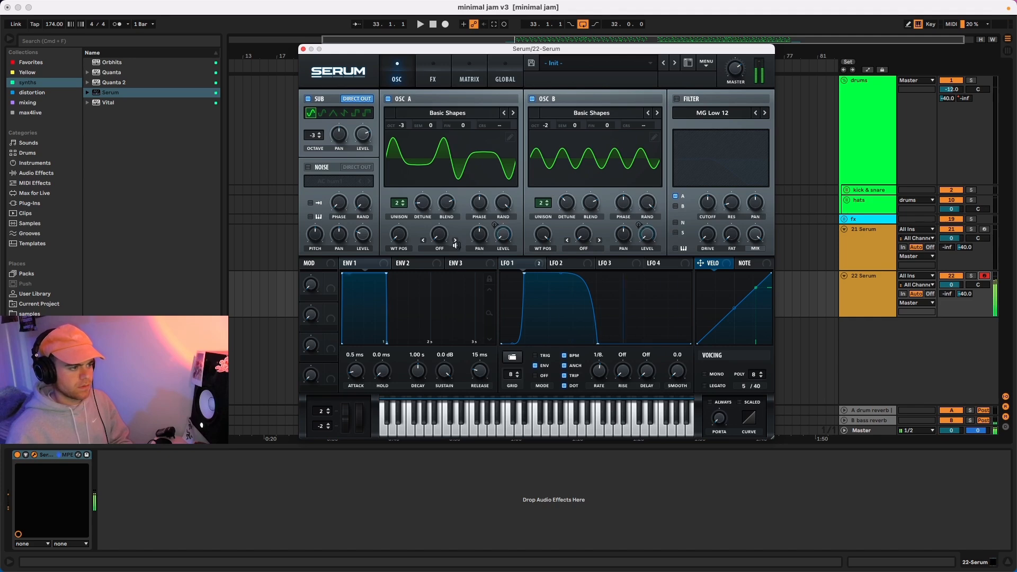
pyautogui.click(538, 264)
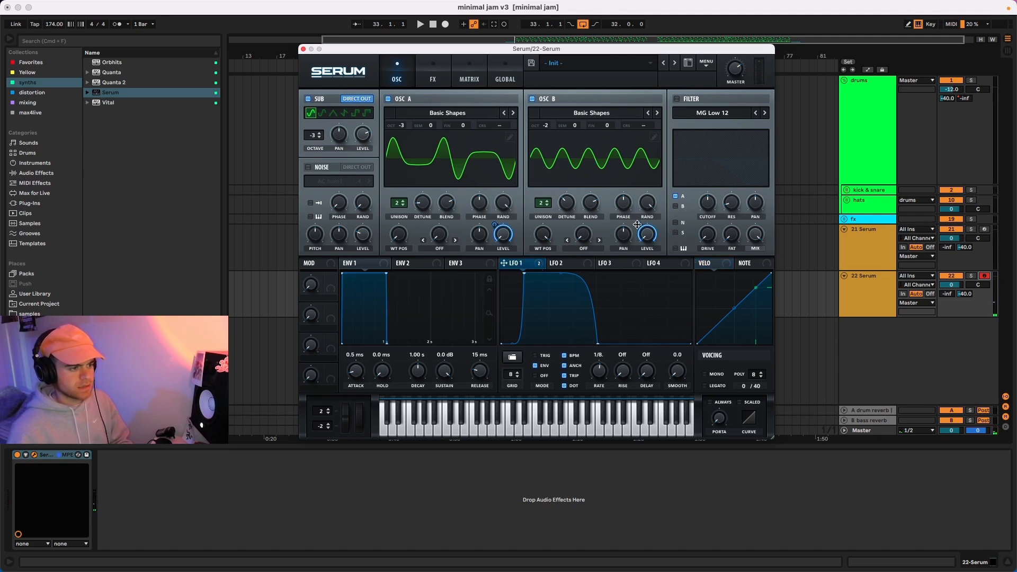
pyautogui.moveTo(638, 224); pyautogui.dragTo(635, 333)
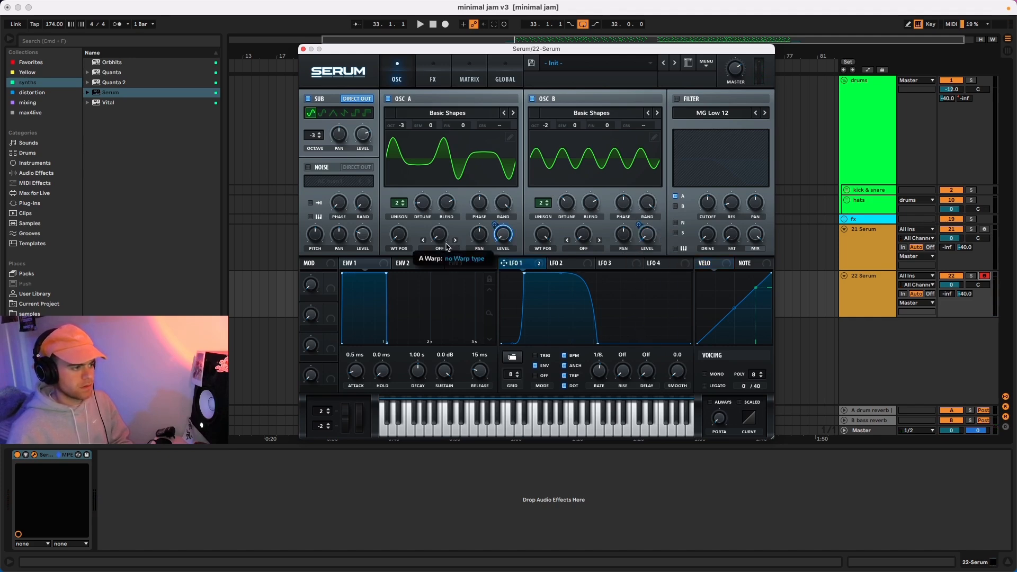
# Step: Set oscillator A's warp mode to FM (From B), raise the warp amount and close the synth window
pyautogui.click(442, 248)
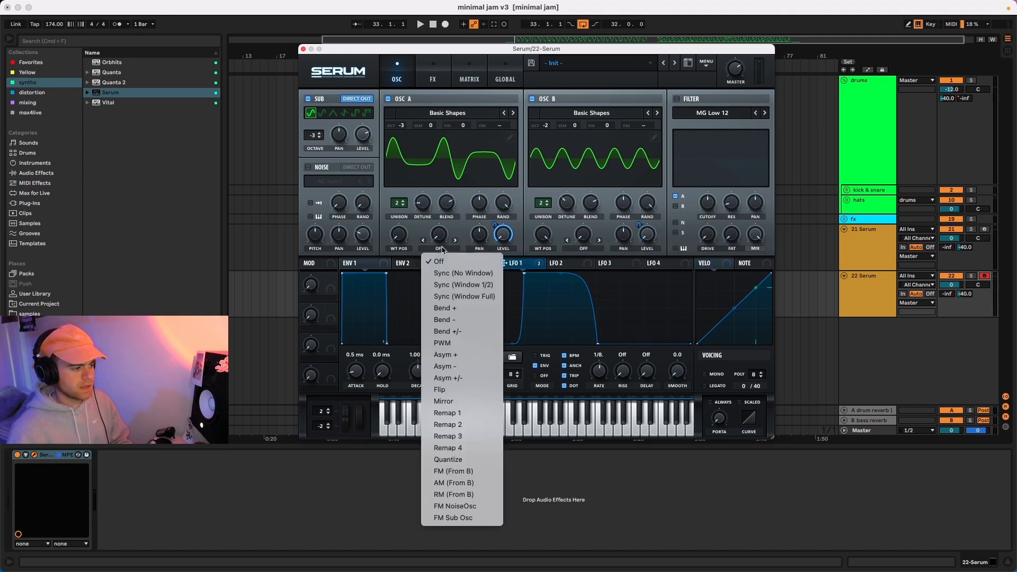
pyautogui.click(454, 470)
pyautogui.moveTo(439, 233); pyautogui.dragTo(440, 190)
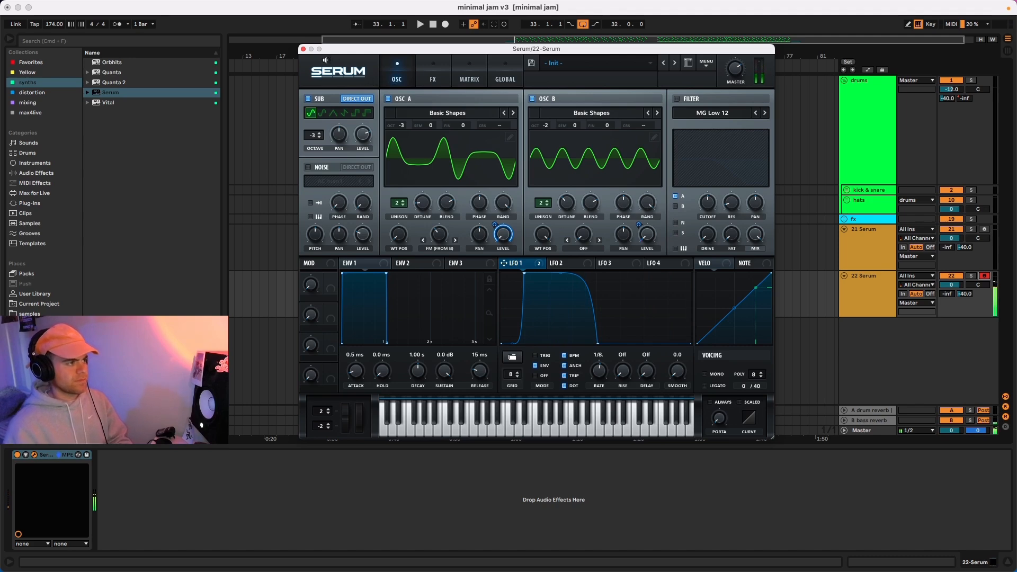
pyautogui.click(304, 49)
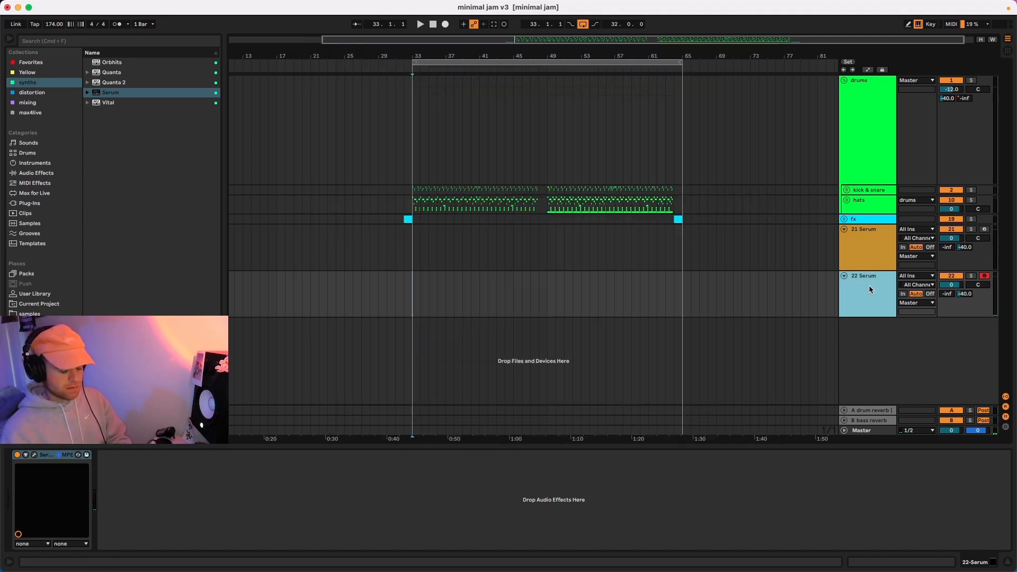
# Step: Duplicate the 22 Serum track, group the three Serum tracks and collapse the drums group
pyautogui.press('super+d')
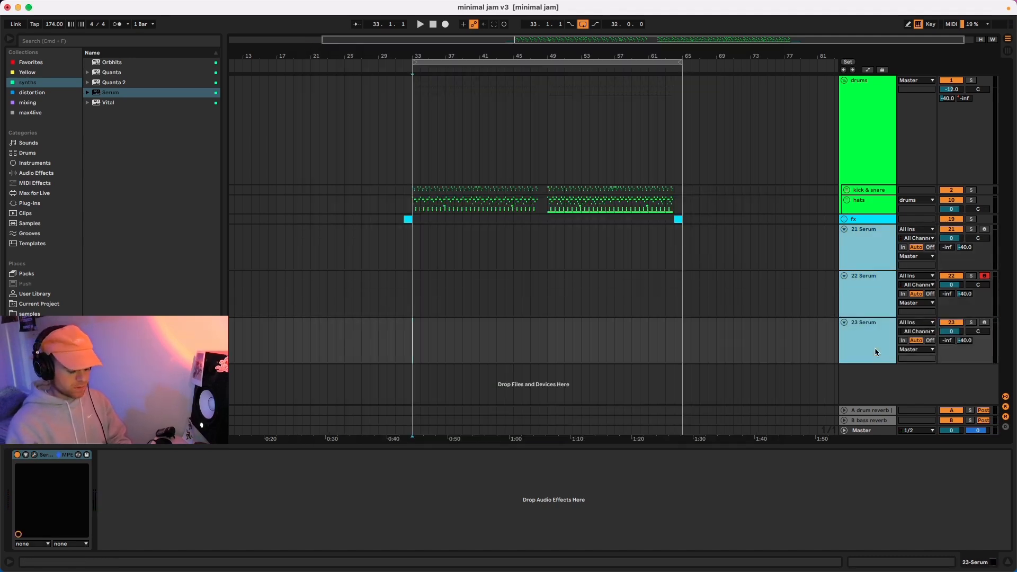
pyautogui.press('super+g')
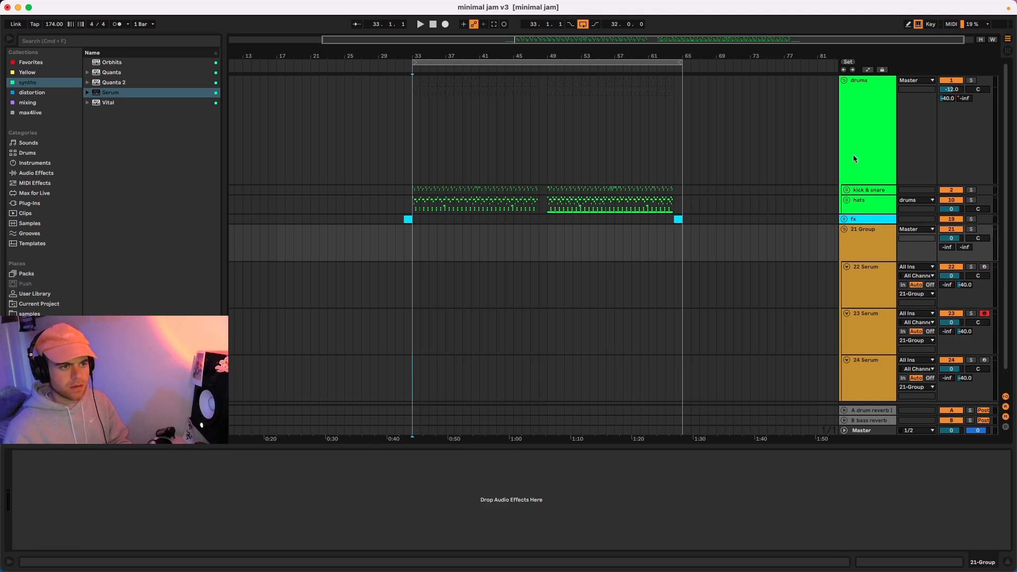
pyautogui.click(844, 81)
pyautogui.click(865, 165)
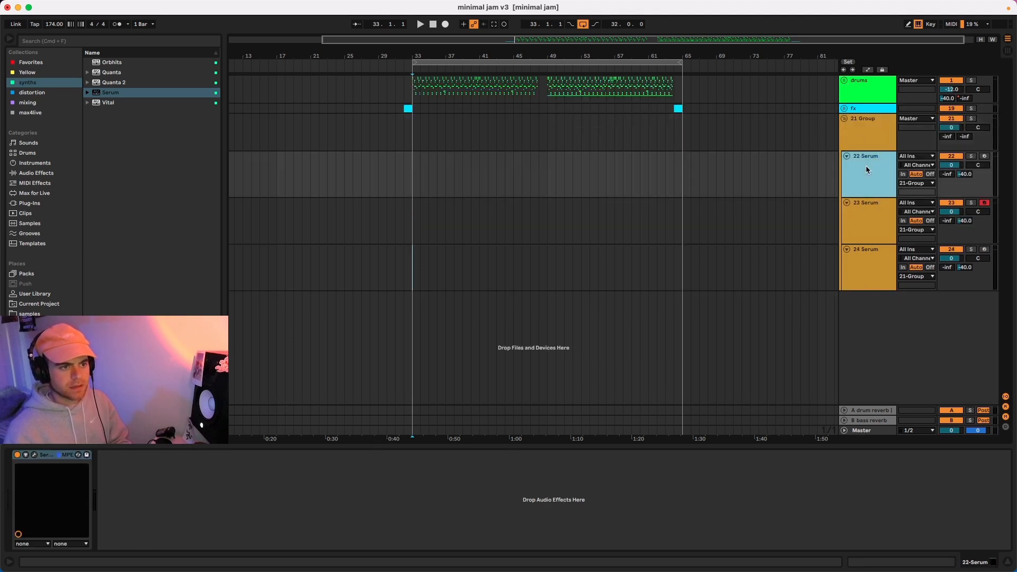
# Step: Arm the 24 Serum track for recording and open its synth window
pyautogui.click(874, 249)
pyautogui.click(984, 249)
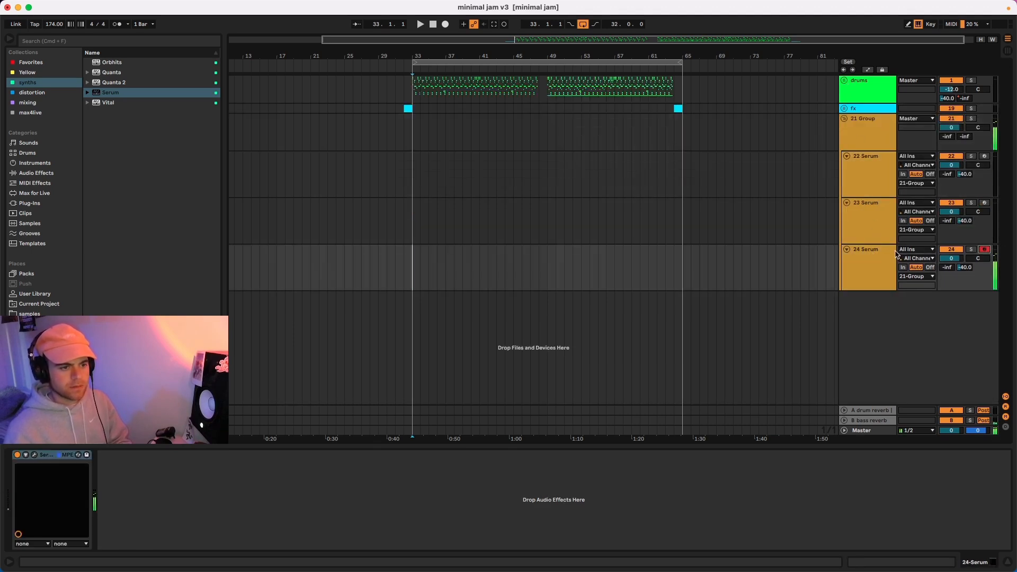
pyautogui.click(867, 264)
pyautogui.click(34, 455)
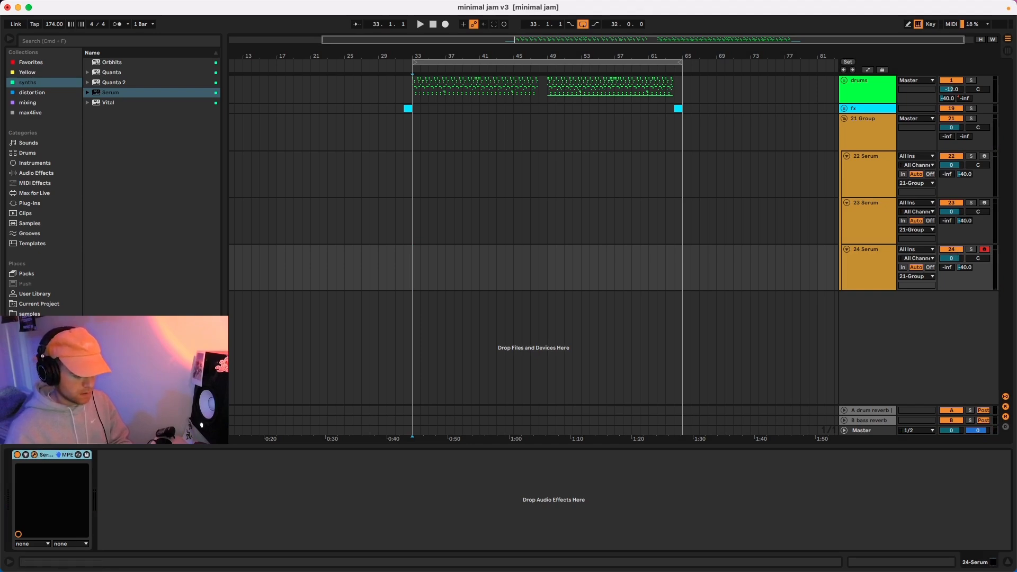
pyautogui.moveTo(517, 30); pyautogui.dragTo(507, 45)
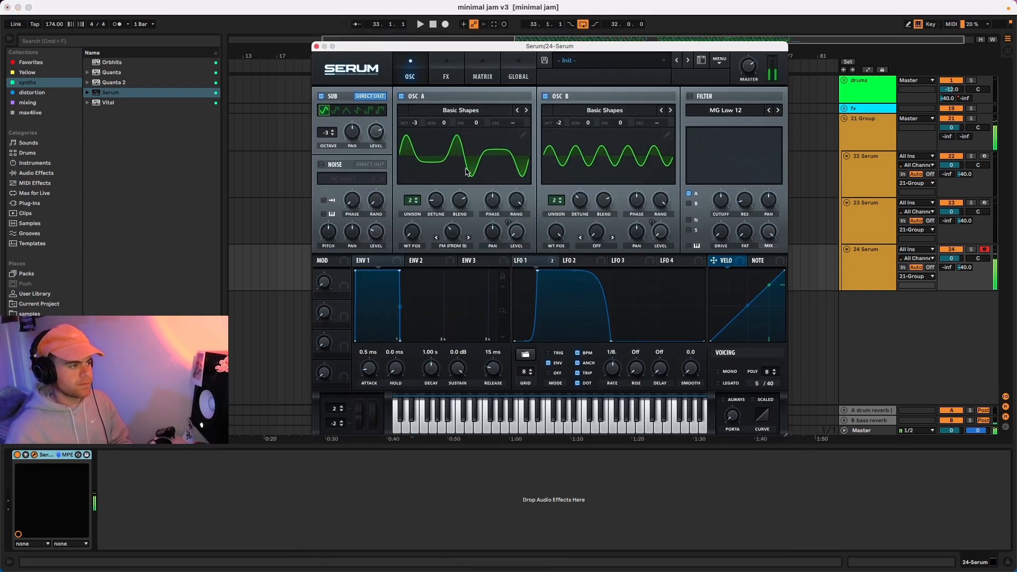
# Step: Try oscillator A's unison at 5 voices and at 1 voice, and return it to 2
pyautogui.moveTo(411, 205); pyautogui.dragTo(437, 171)
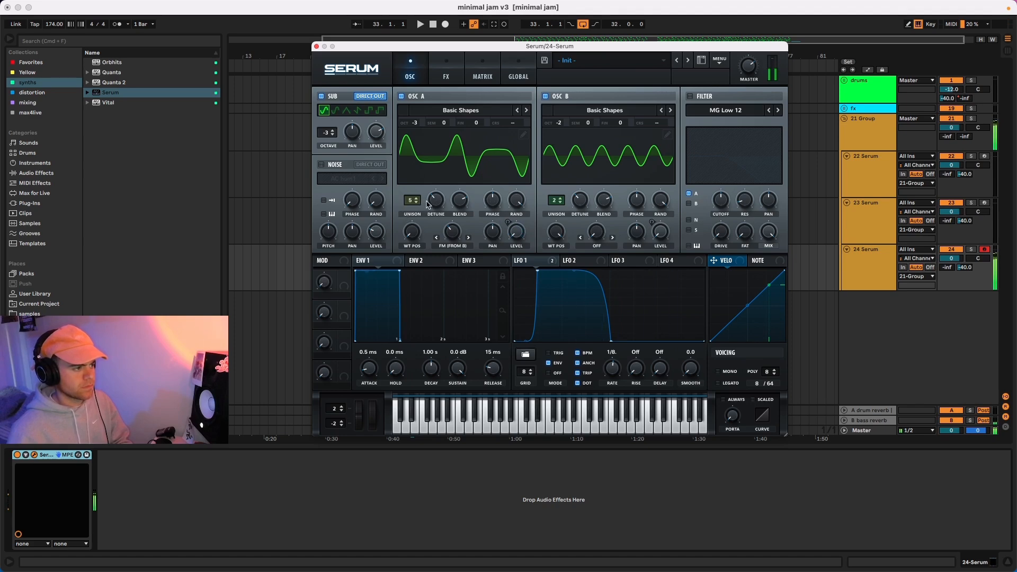
pyautogui.moveTo(440, 201); pyautogui.dragTo(412, 253)
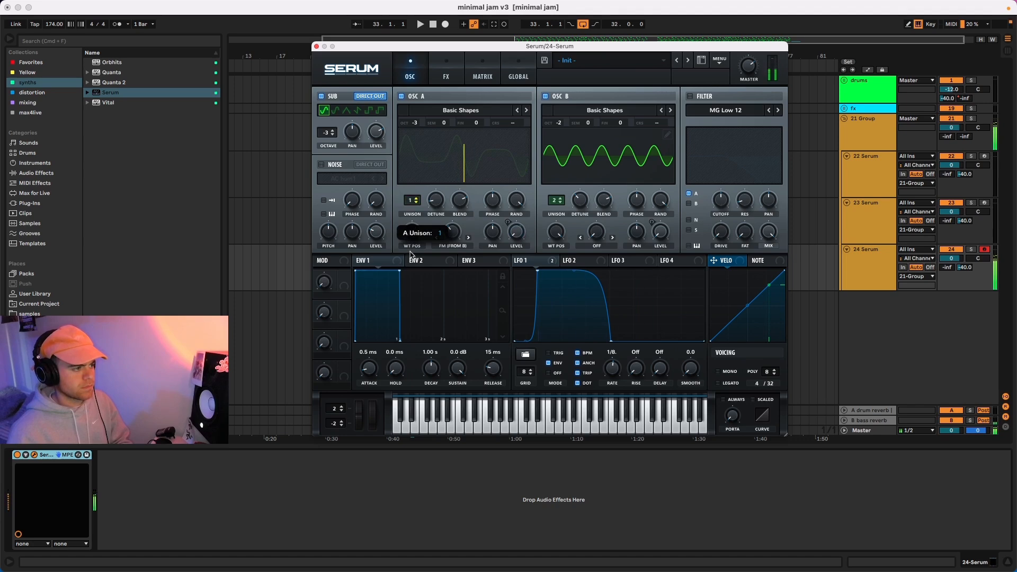
pyautogui.moveTo(411, 255); pyautogui.dragTo(411, 255)
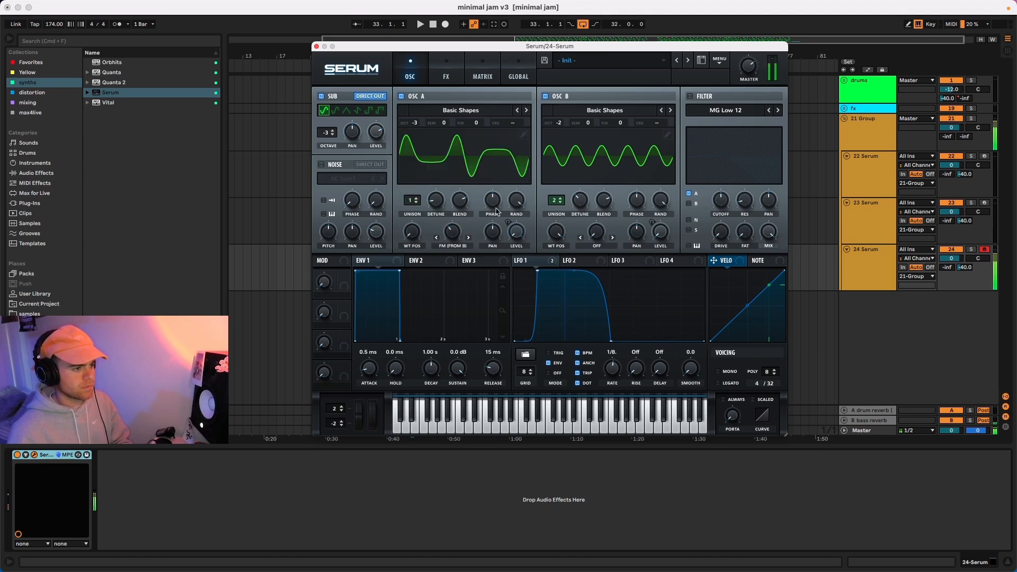
pyautogui.click(413, 200)
# Step: Enable the noise oscillator, modulate its level with LFO 1 by about 42 and load the Atmos 14 noise sample
pyautogui.click(321, 164)
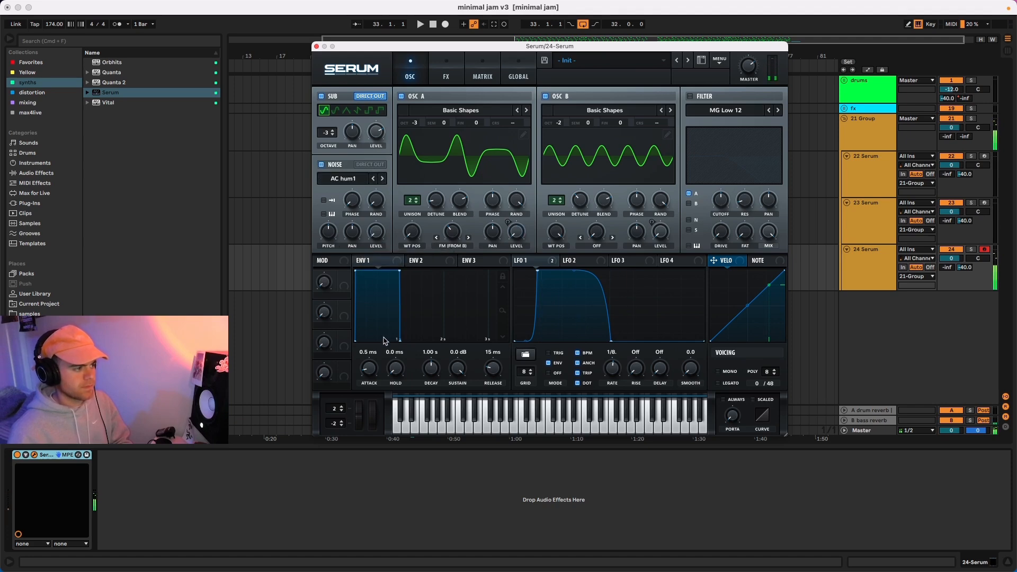
pyautogui.moveTo(527, 267); pyautogui.dragTo(376, 232)
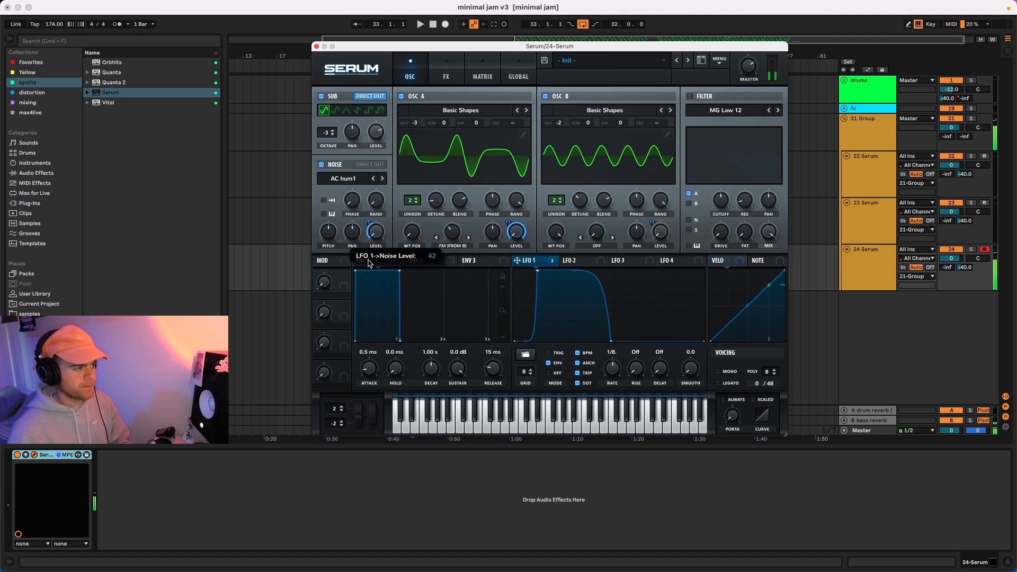
pyautogui.click(351, 179)
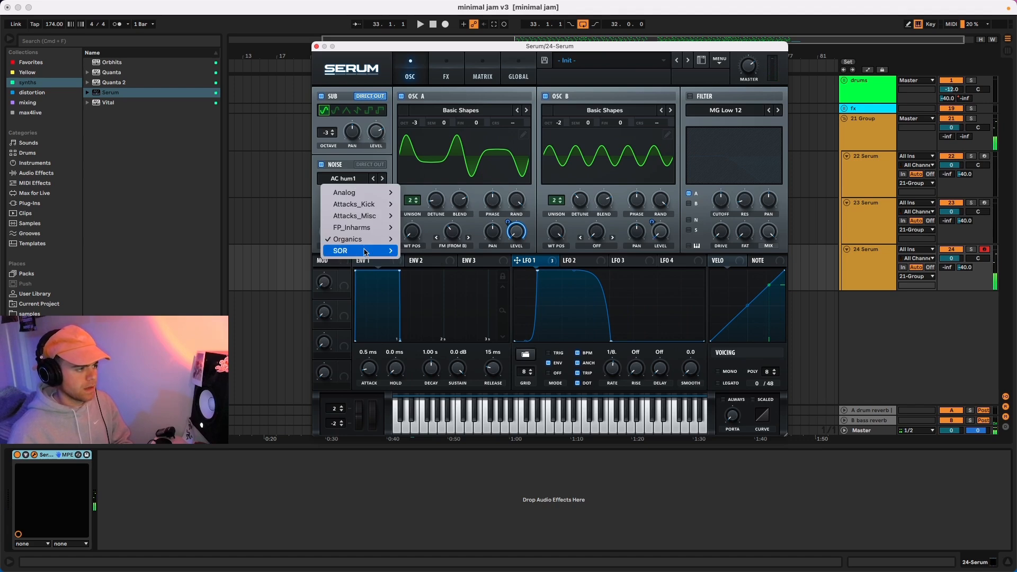
pyautogui.moveTo(365, 252)
pyautogui.click(435, 297)
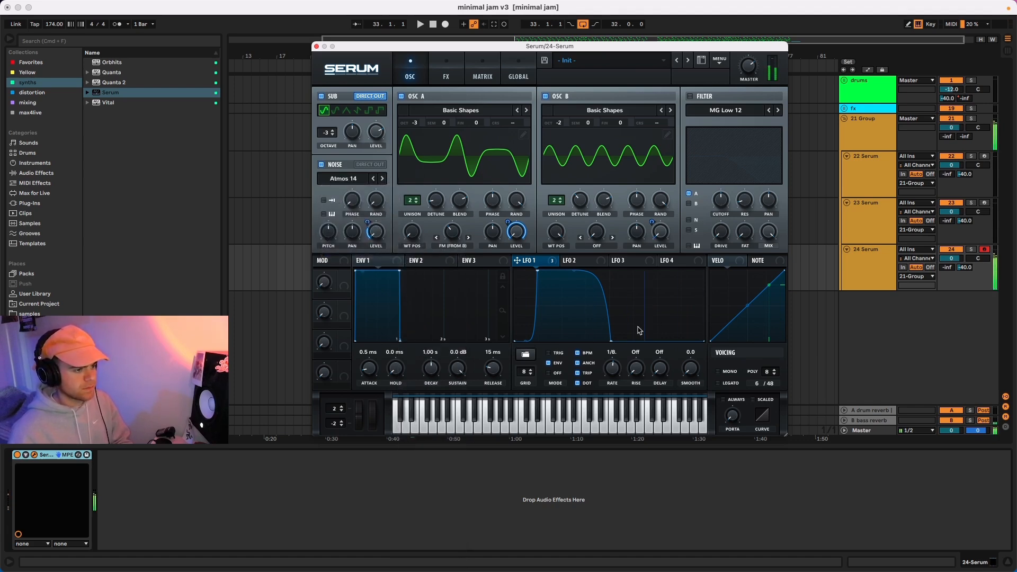
# Step: Reshape LFO 1 into two separate curved pulses at a 1/4 rate, and close the synth window
pyautogui.moveTo(609, 340); pyautogui.dragTo(583, 344)
pyautogui.doubleClick(651, 273)
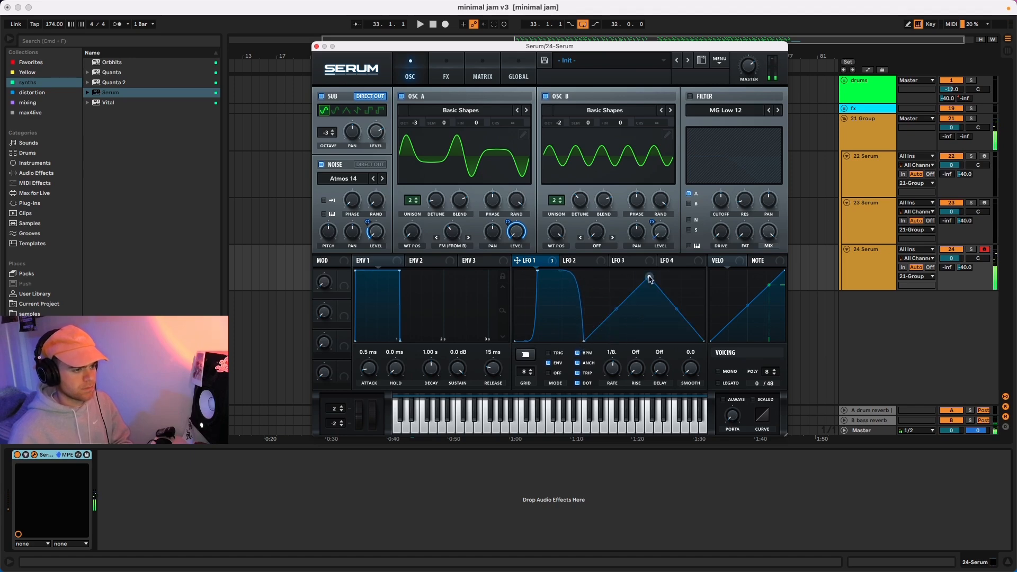
pyautogui.moveTo(617, 306); pyautogui.dragTo(651, 363)
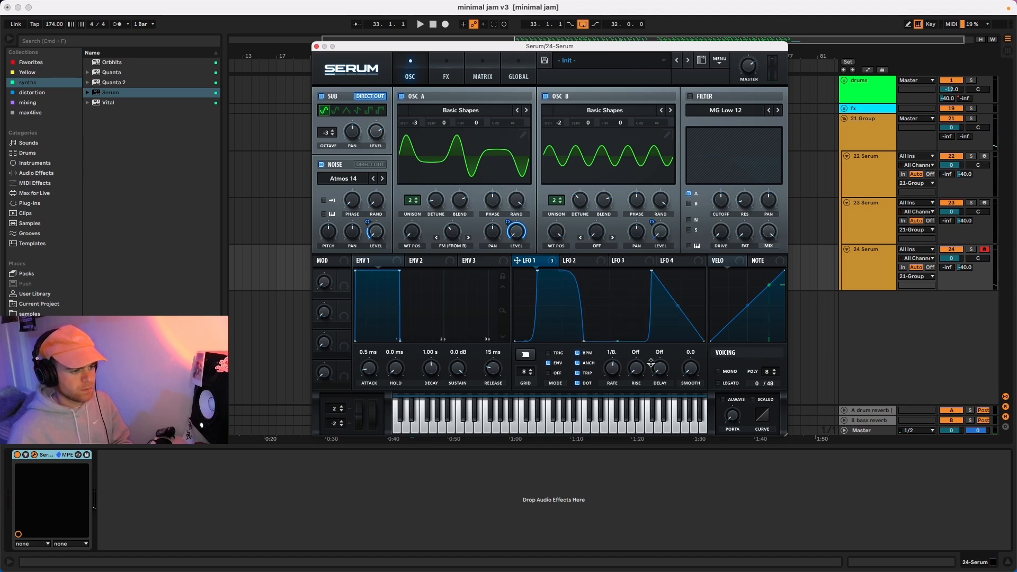
pyautogui.moveTo(678, 306); pyautogui.dragTo(635, 271)
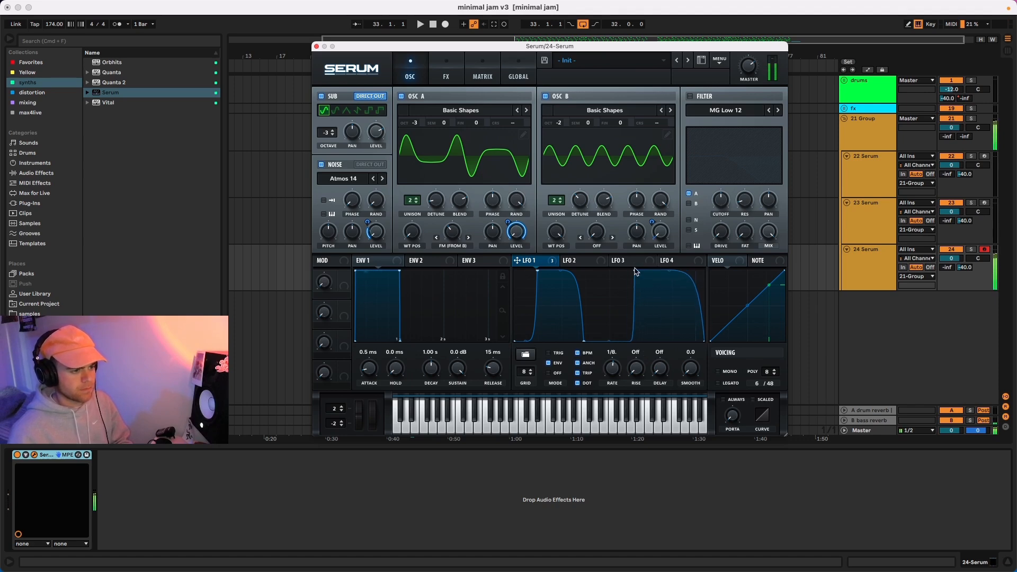
pyautogui.moveTo(673, 323); pyautogui.dragTo(679, 344)
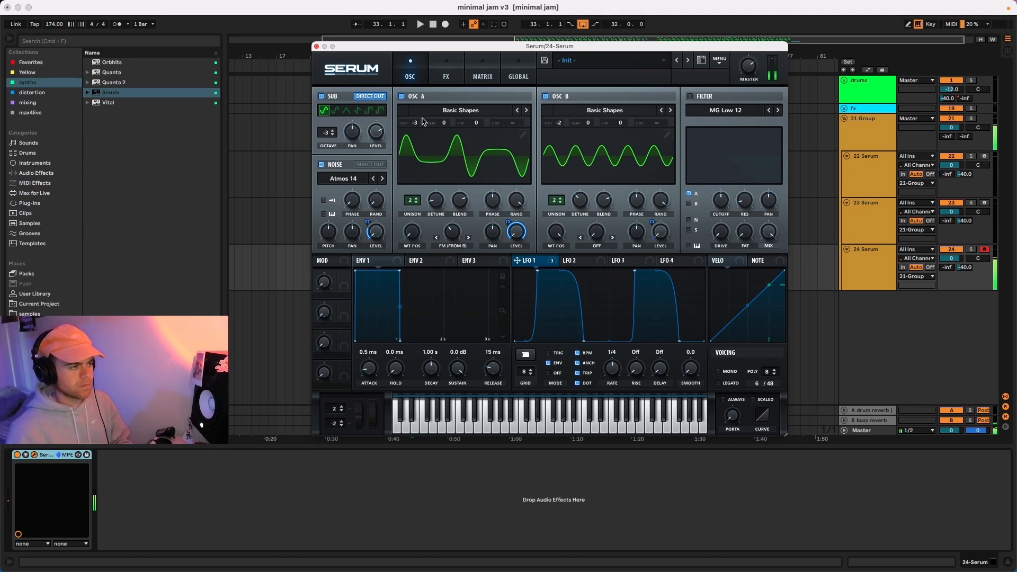
pyautogui.click(316, 46)
# Step: Arm the 22, 23 and 24 Serum tracks in turn to compare how their bass patches sound
pyautogui.click(871, 180)
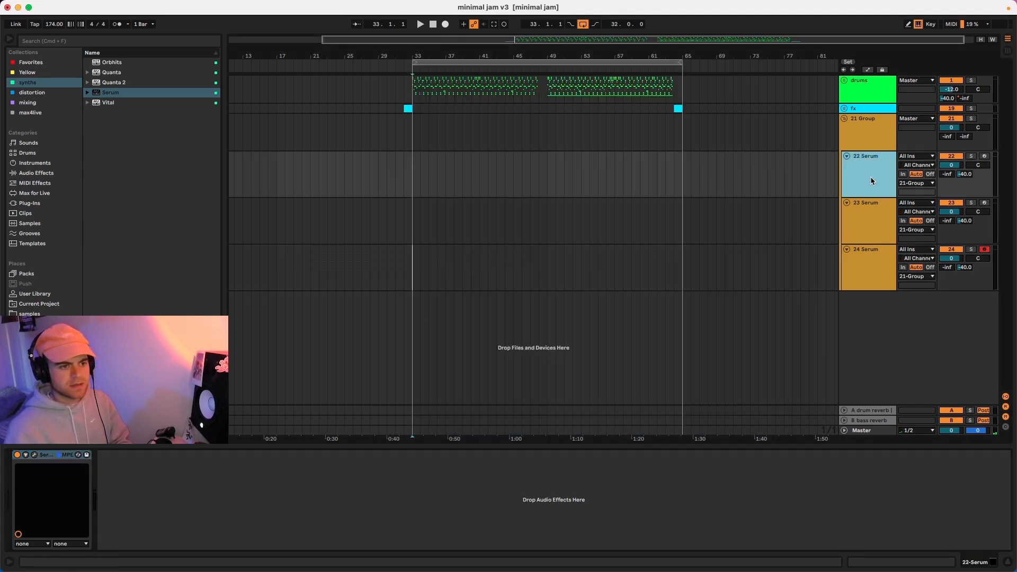
pyautogui.click(986, 157)
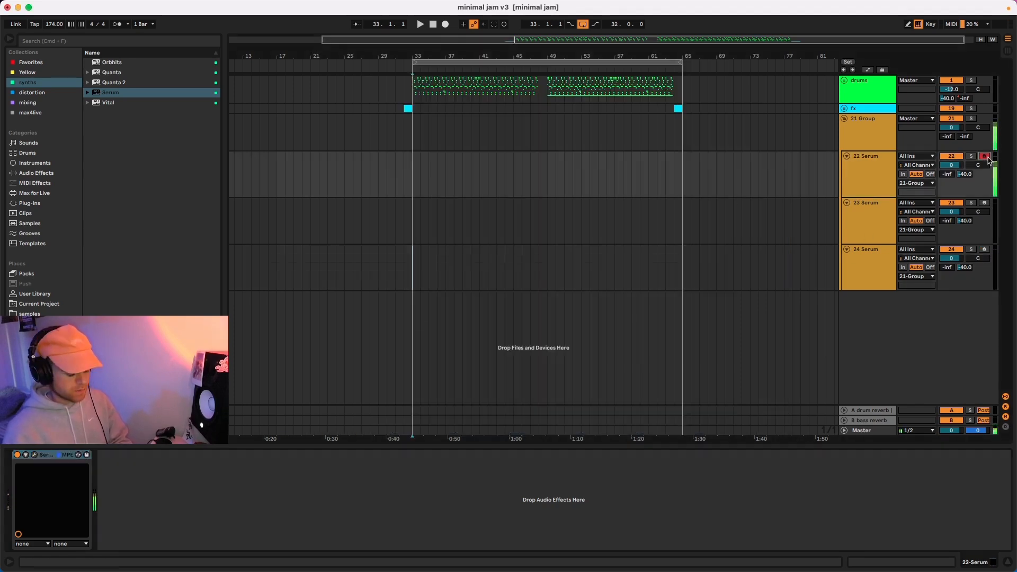
pyautogui.click(986, 202)
pyautogui.click(984, 249)
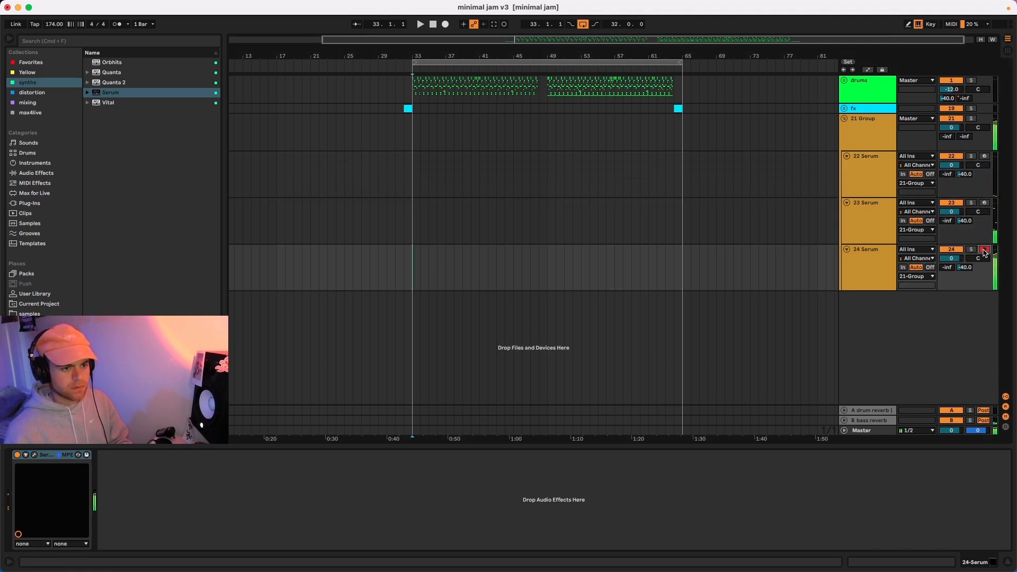
# Step: Duplicate the 22 Serum track, move the armed copy to the end of the group and open its synth window
pyautogui.click(886, 180)
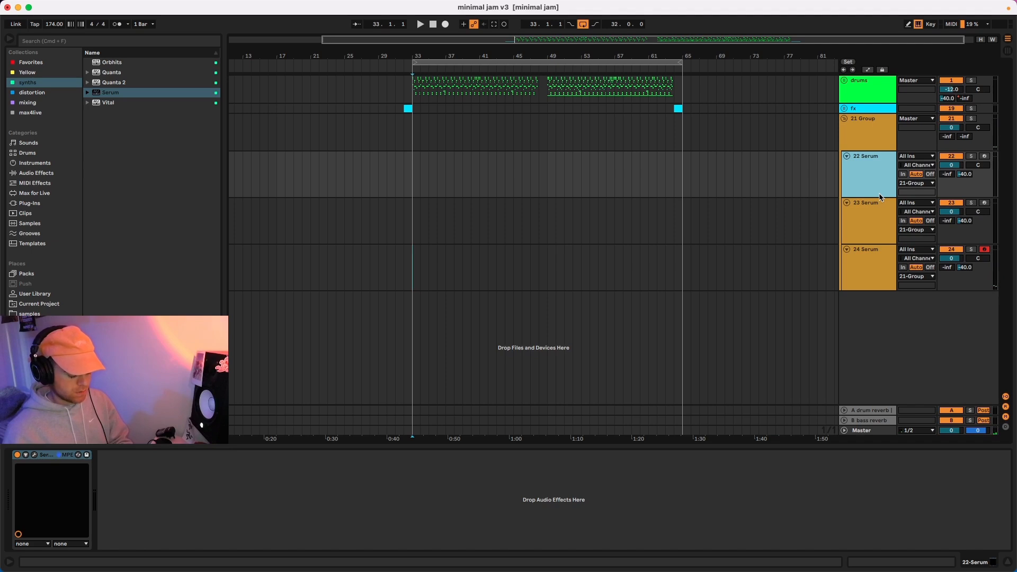
pyautogui.press('super+d')
pyautogui.moveTo(880, 243); pyautogui.dragTo(875, 334)
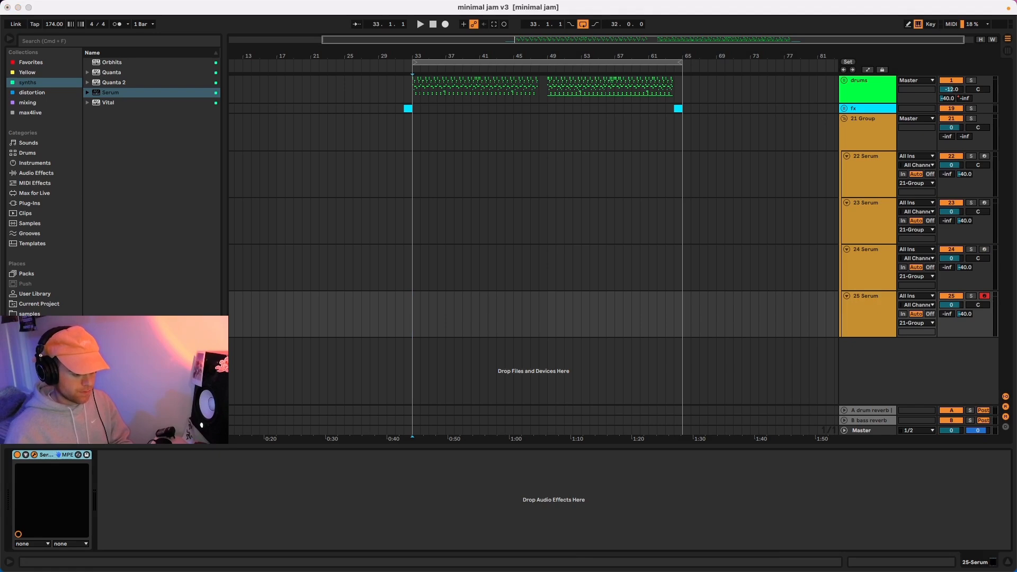
# Step: Reload the Analog Basic Shapes wavetable in oscillator B and lower its wavetable position to a plain saw wave
pyautogui.click(565, 125)
pyautogui.click(645, 124)
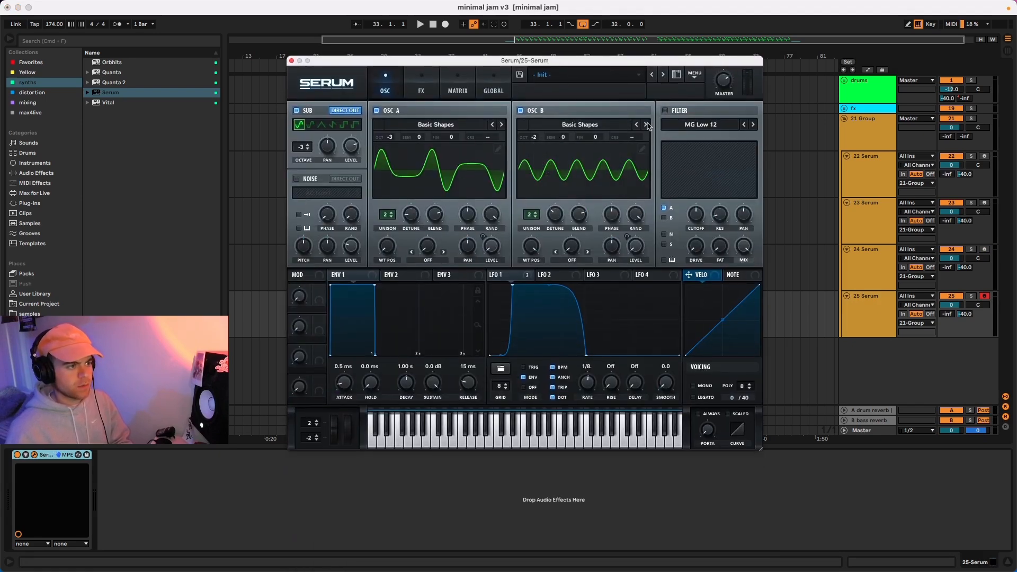
pyautogui.click(645, 125)
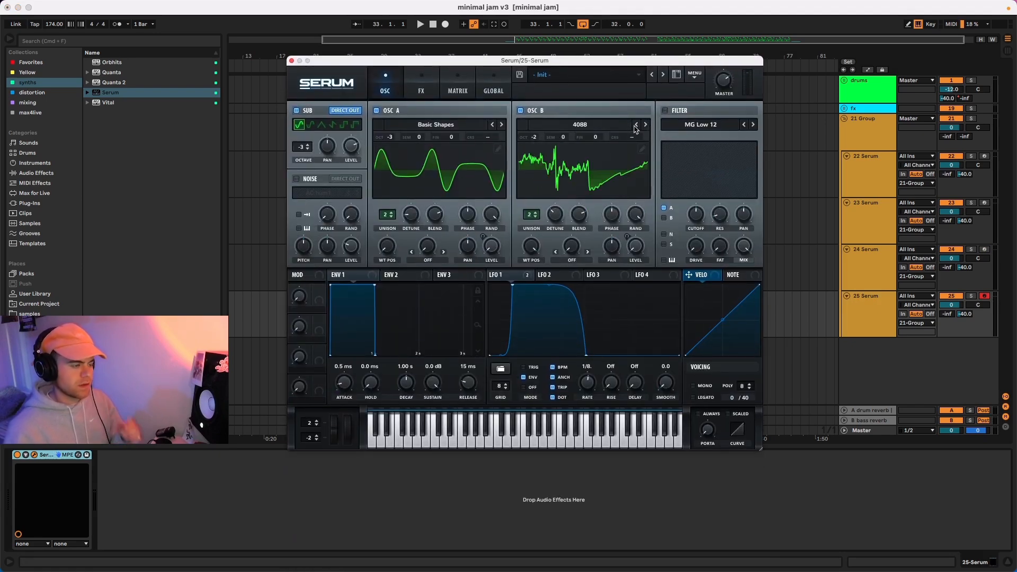
pyautogui.click(604, 128)
pyautogui.moveTo(584, 148)
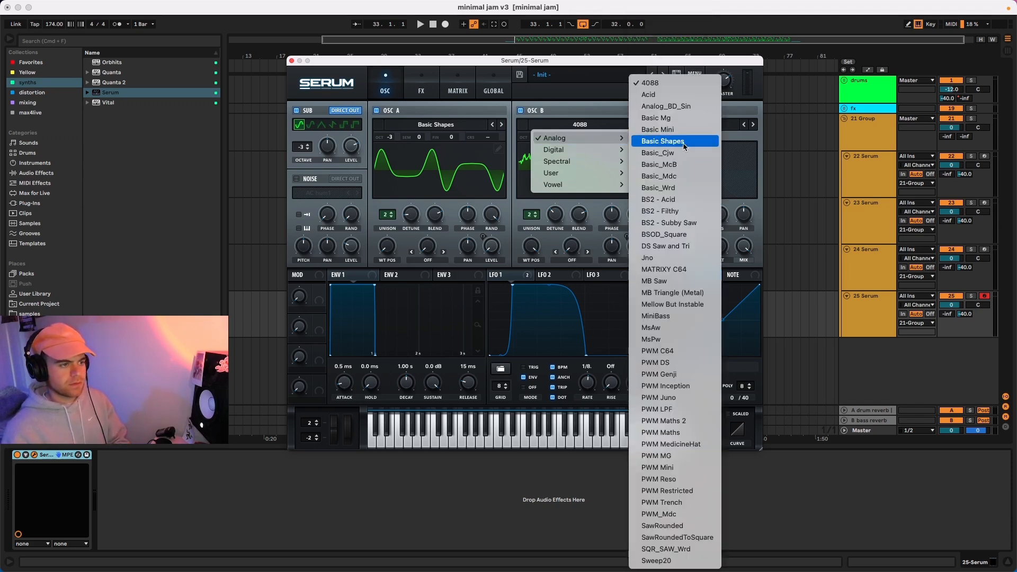
pyautogui.click(662, 141)
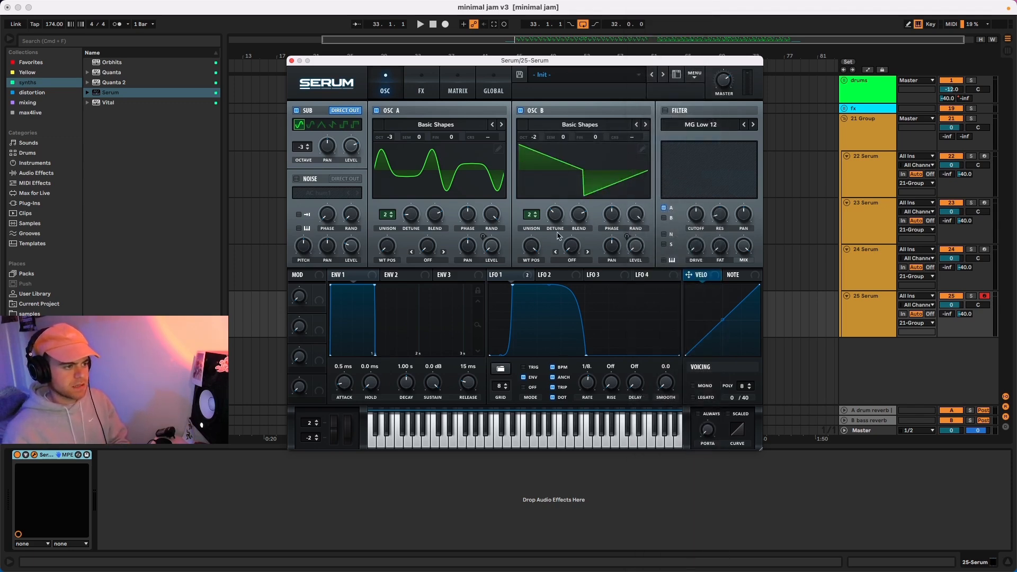
pyautogui.moveTo(532, 246); pyautogui.dragTo(528, 345)
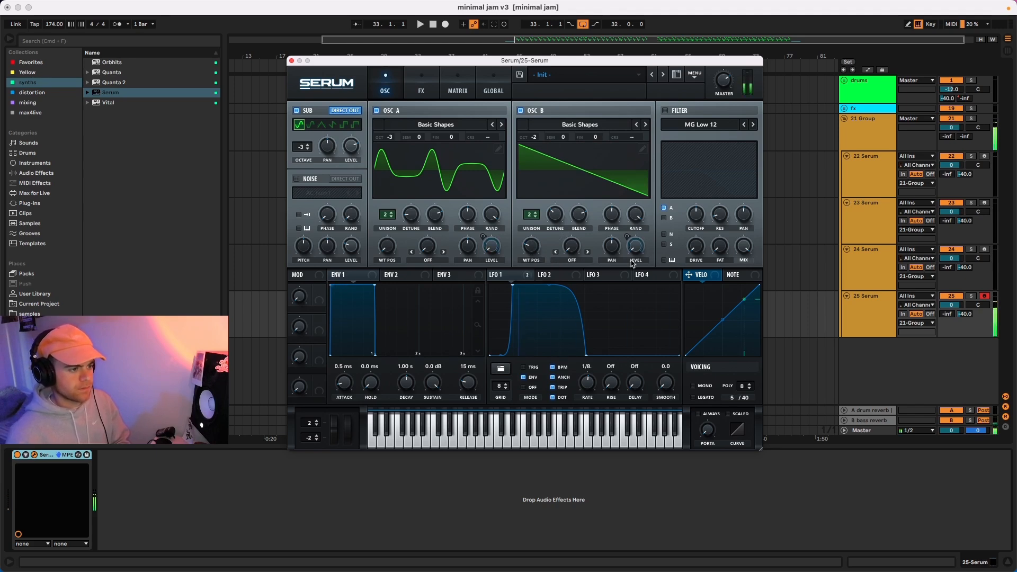
# Step: Remove all modulators from oscillator B's level and set oscillator A's warp to FM (From B) at about 32%
pyautogui.rightClick(639, 246)
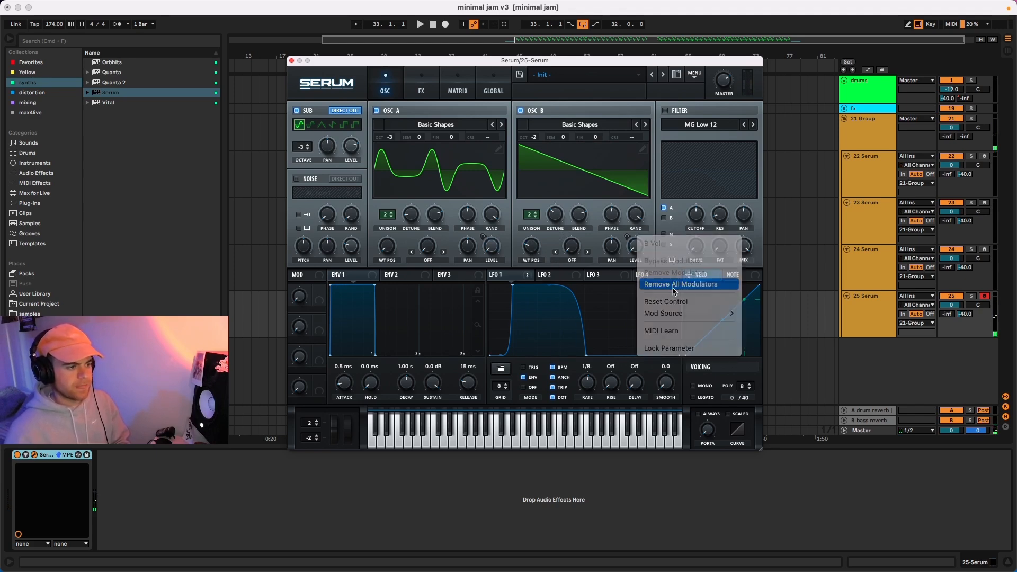
pyautogui.click(680, 285)
pyautogui.click(434, 261)
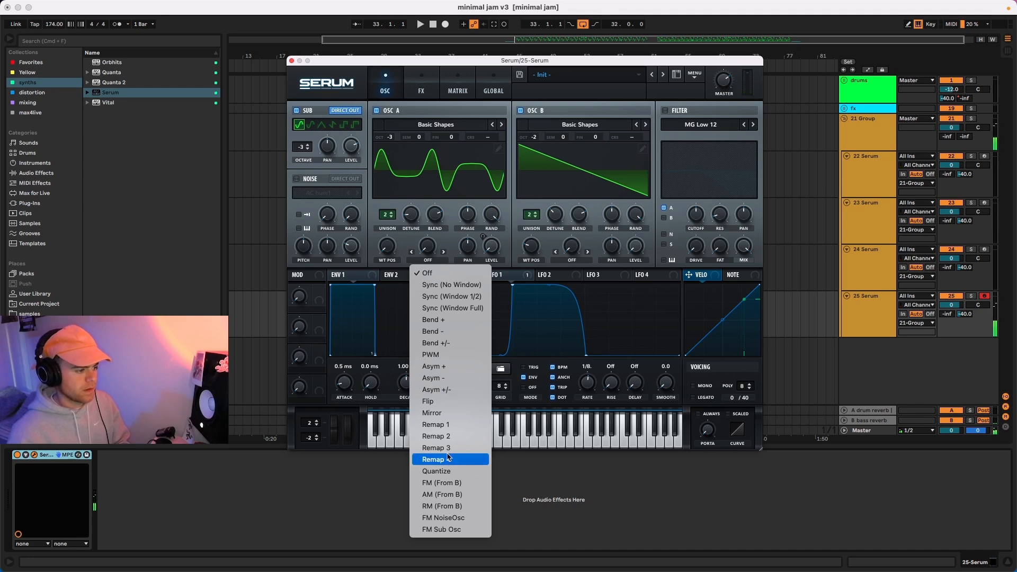
pyautogui.click(448, 483)
pyautogui.moveTo(432, 248); pyautogui.dragTo(433, 218)
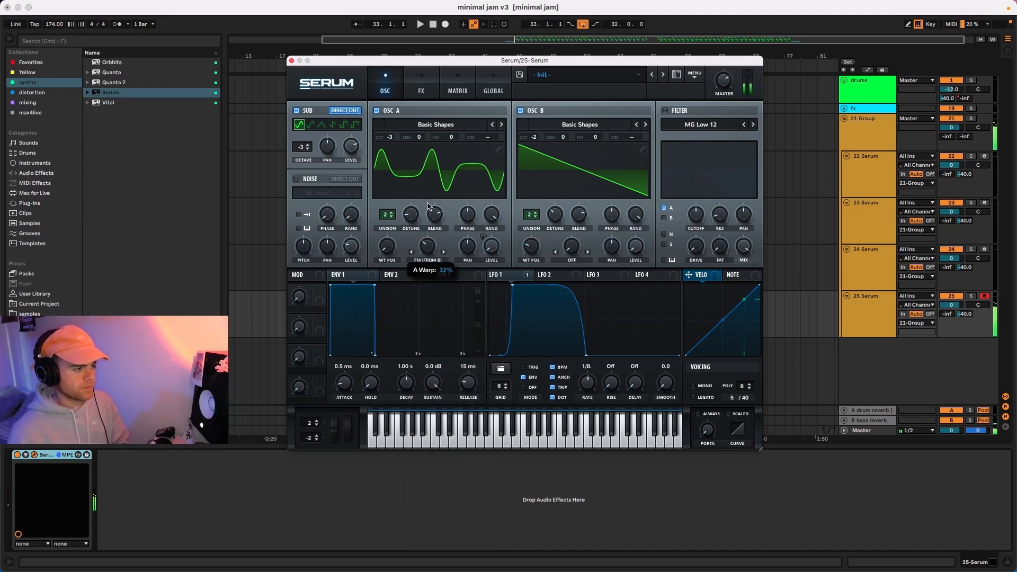
# Step: Increase the distortion drive and add a multiband compressor directly after the chorus, adjusting its gain
pyautogui.click(417, 83)
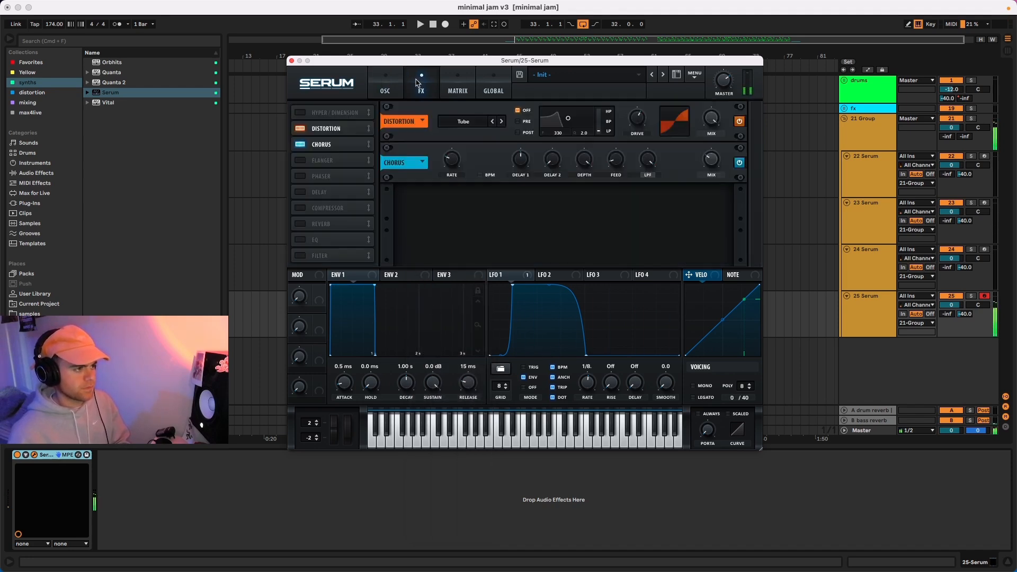
pyautogui.click(493, 121)
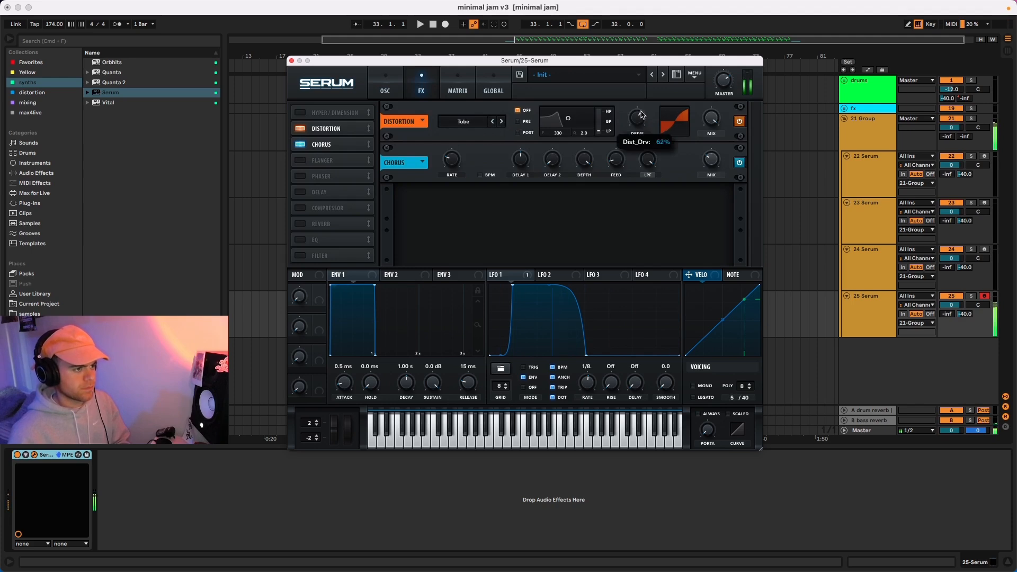
pyautogui.click(305, 209)
pyautogui.moveTo(306, 208); pyautogui.dragTo(305, 160)
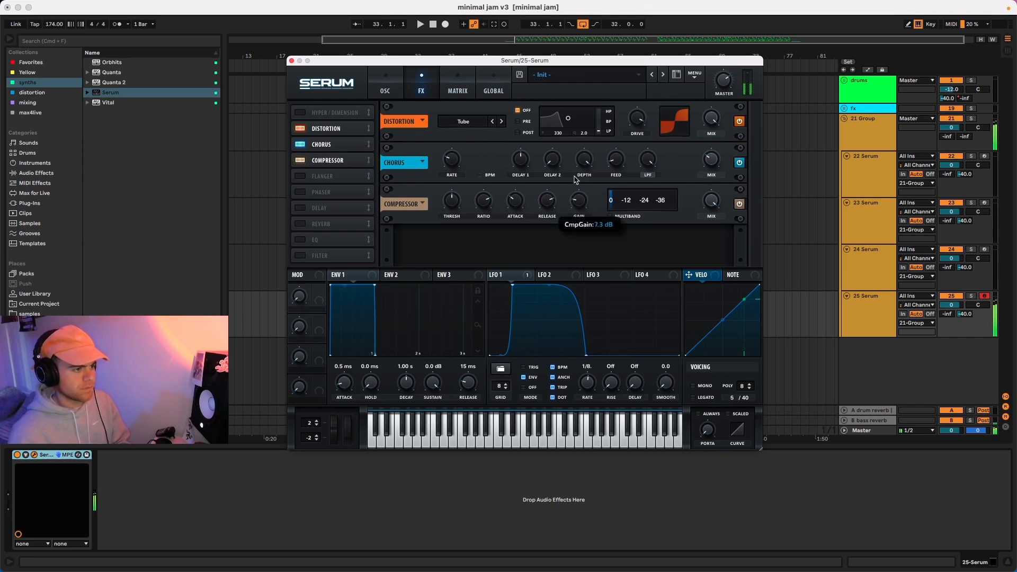
pyautogui.click(609, 216)
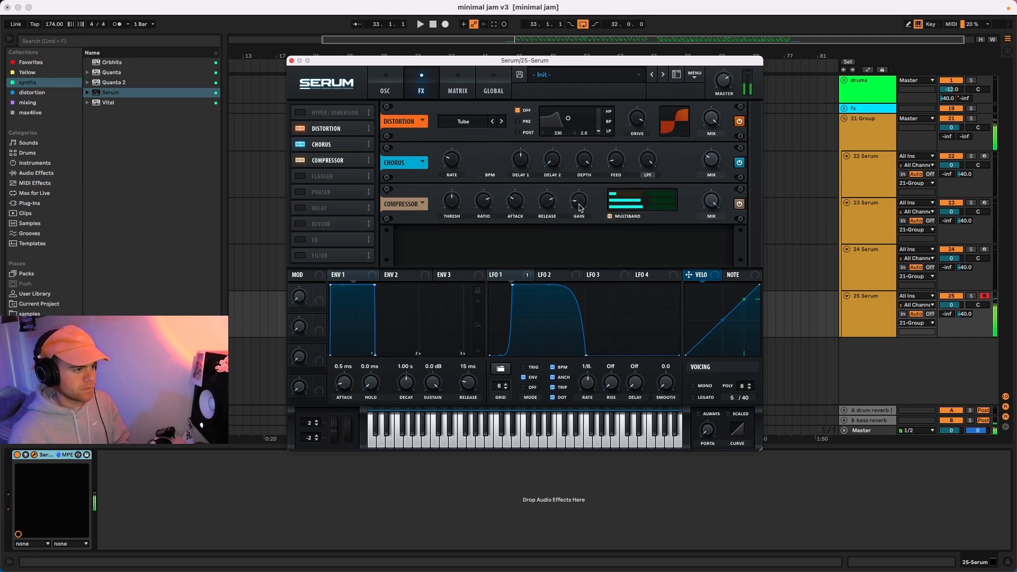
pyautogui.moveTo(579, 205); pyautogui.dragTo(579, 208)
# Step: Set the unison of oscillators A and B to 5 voices each
pyautogui.click(385, 88)
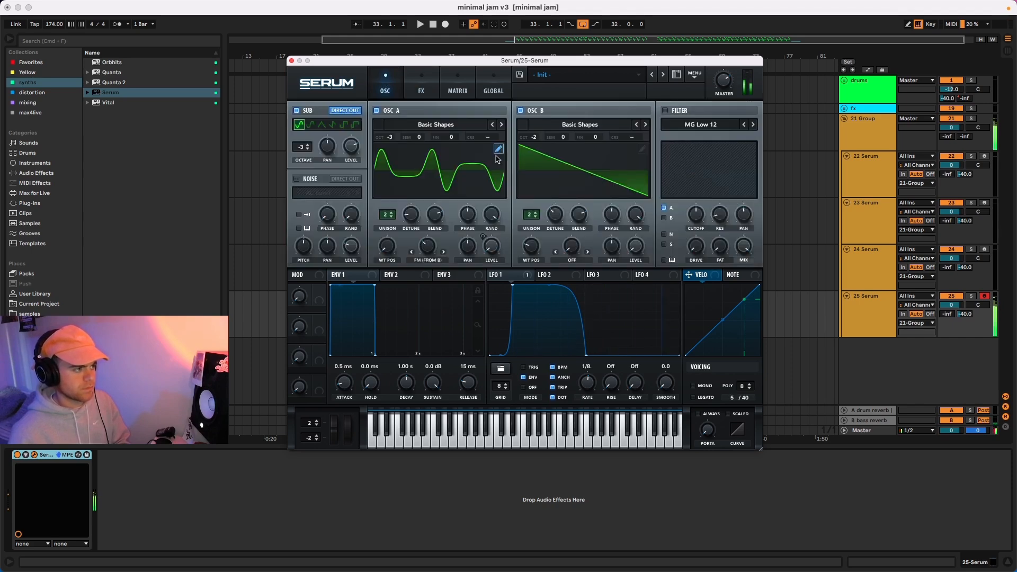
pyautogui.moveTo(385, 211); pyautogui.dragTo(417, 196)
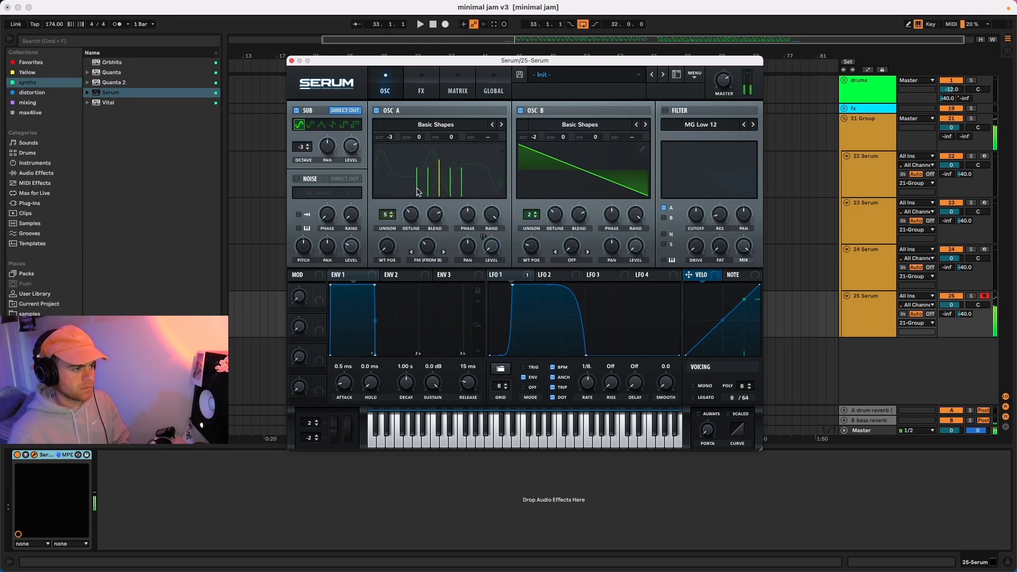
pyautogui.moveTo(531, 215); pyautogui.dragTo(525, 195)
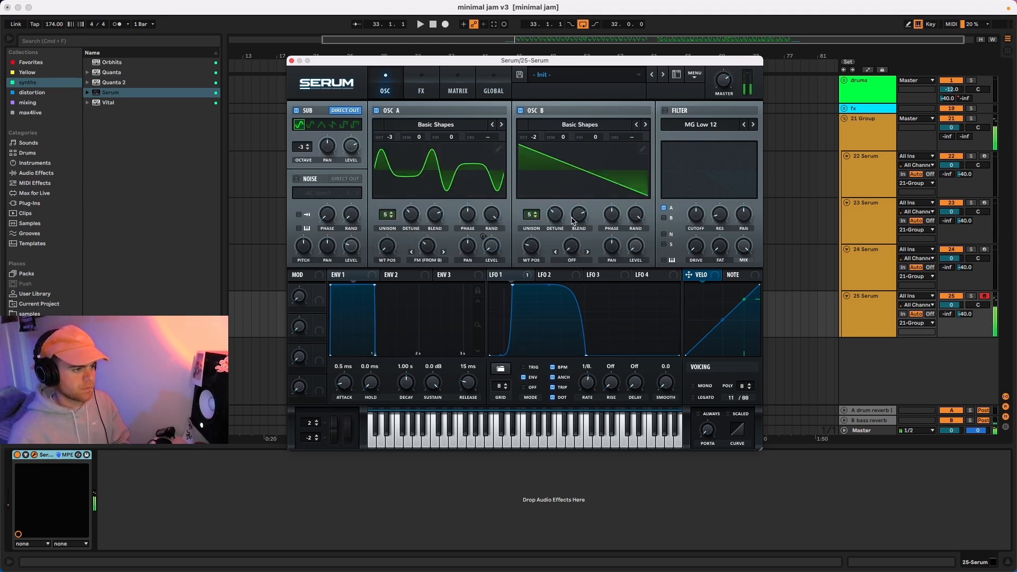
pyautogui.moveTo(428, 255)
# Step: Reshape LFO 1 into a single peak near its centre with a slow curved rise and a rounded fall
pyautogui.doubleClick(513, 286)
pyautogui.doubleClick(588, 287)
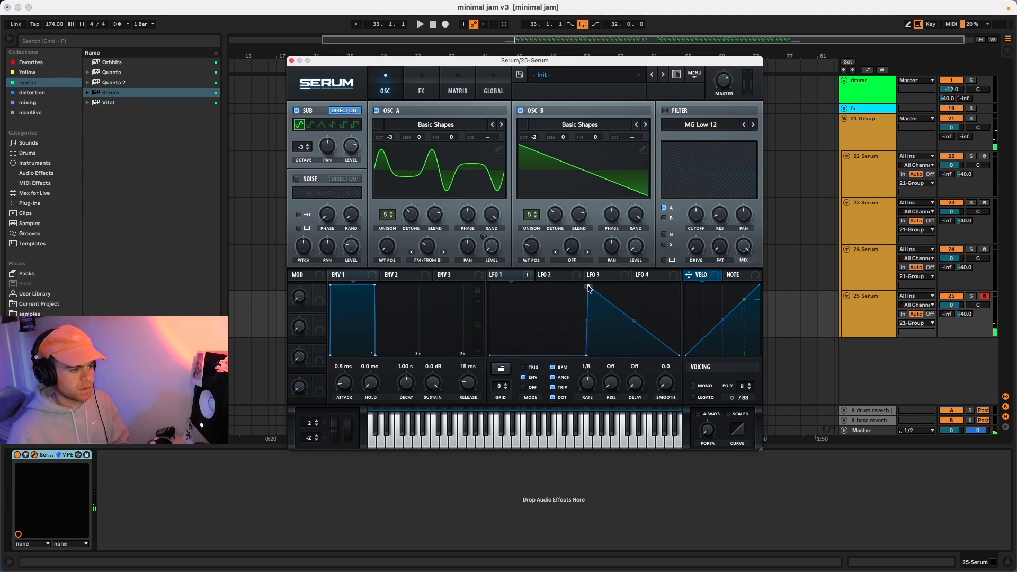
pyautogui.doubleClick(587, 354)
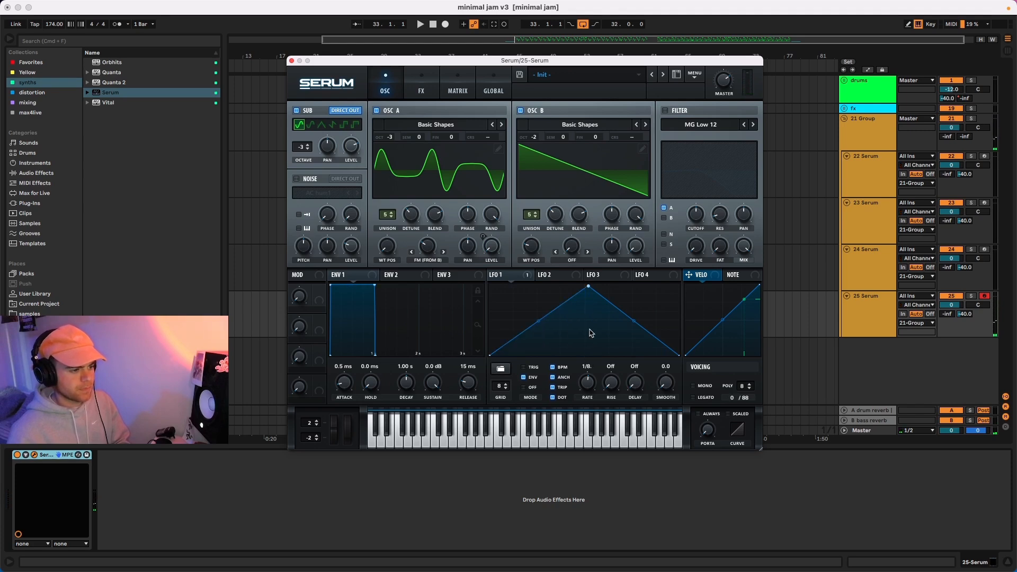
pyautogui.moveTo(588, 287); pyautogui.dragTo(583, 283)
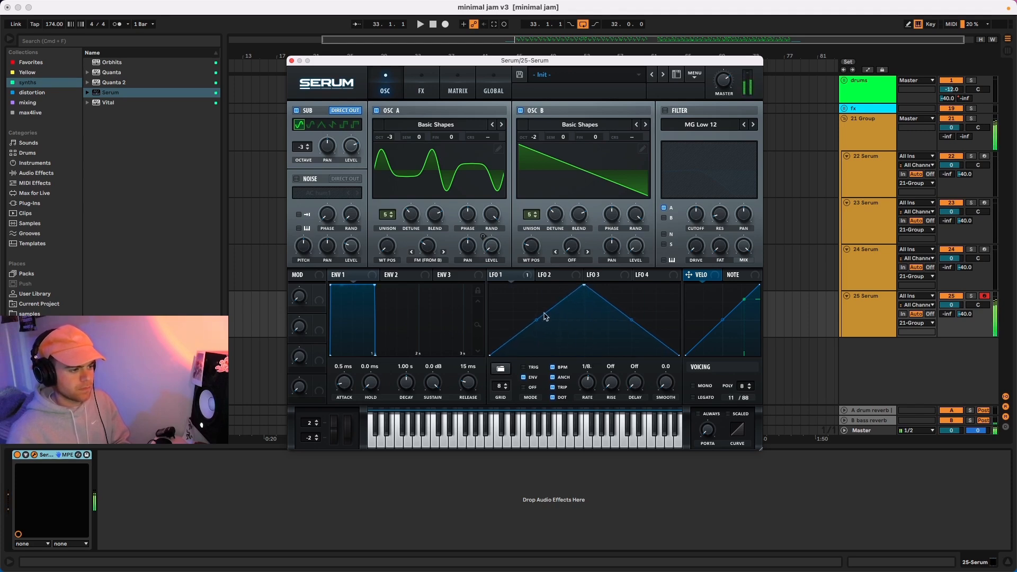
pyautogui.moveTo(545, 316); pyautogui.dragTo(544, 338)
pyautogui.moveTo(639, 323); pyautogui.dragTo(632, 305)
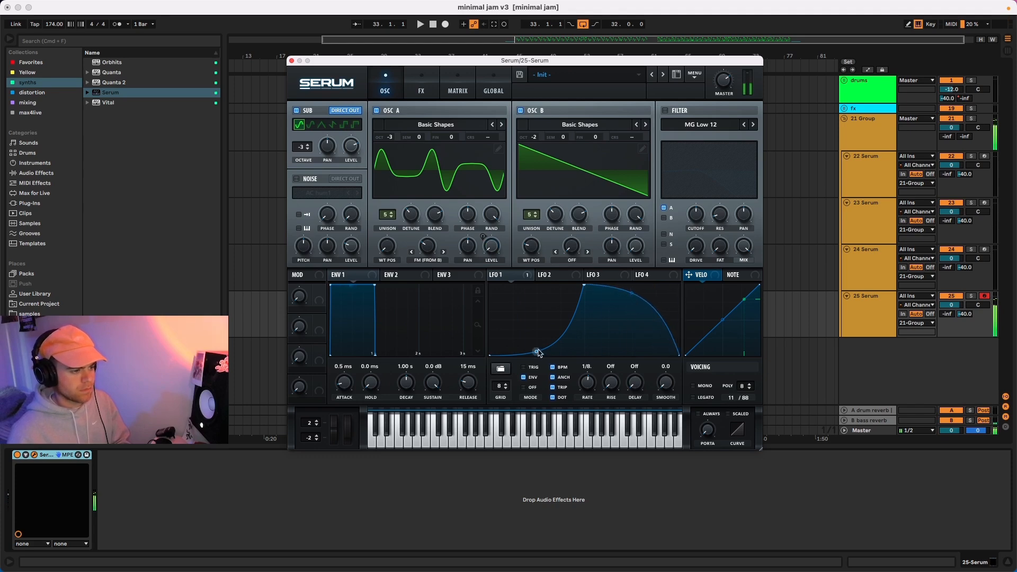
pyautogui.moveTo(537, 352); pyautogui.dragTo(540, 357)
# Step: Enable the MG Low 12 filter, adjust its cutoff and modulate the cutoff with LFO 1
pyautogui.click(665, 111)
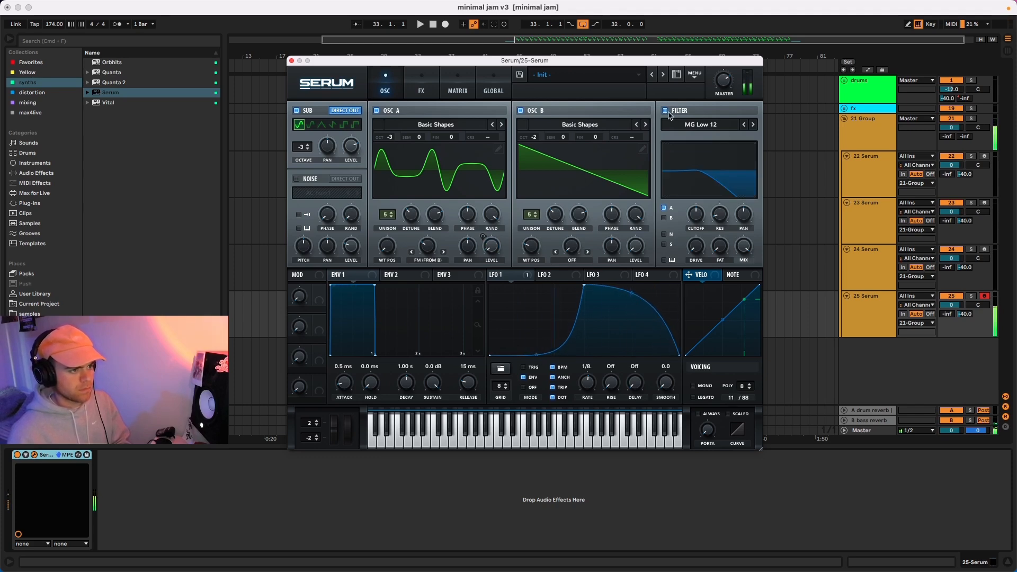
pyautogui.moveTo(698, 216); pyautogui.dragTo(696, 223)
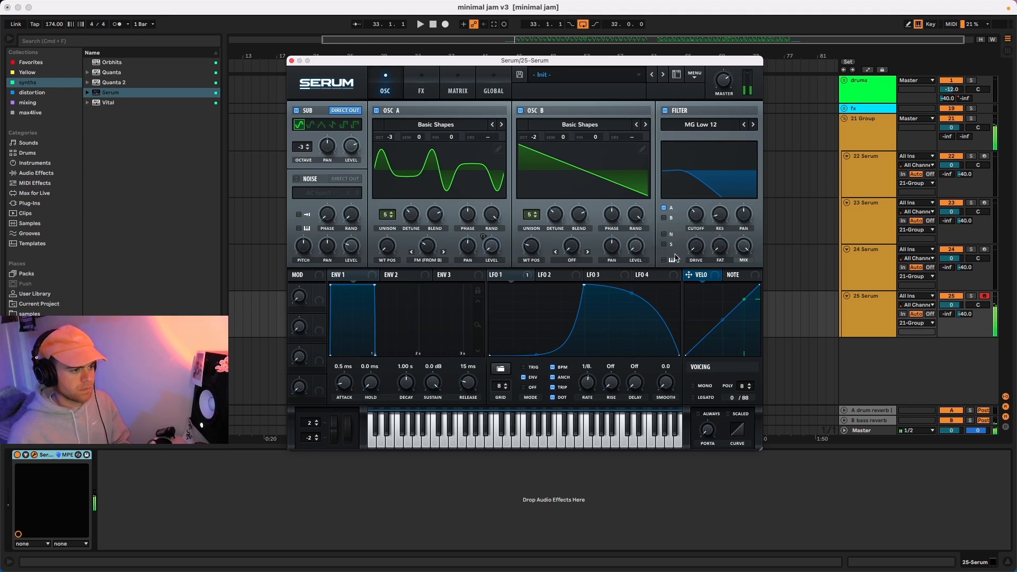
pyautogui.moveTo(645, 306); pyautogui.dragTo(657, 287)
pyautogui.moveTo(492, 274); pyautogui.dragTo(687, 237)
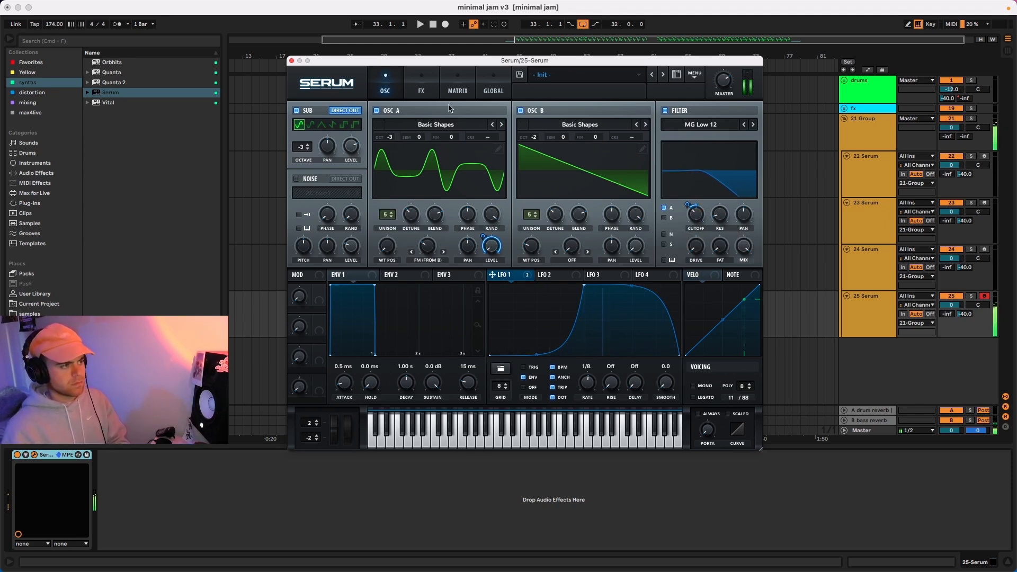
# Step: Close the synth window, duplicate the 25 Serum track, arm the copy and open its synth window
pyautogui.click(421, 89)
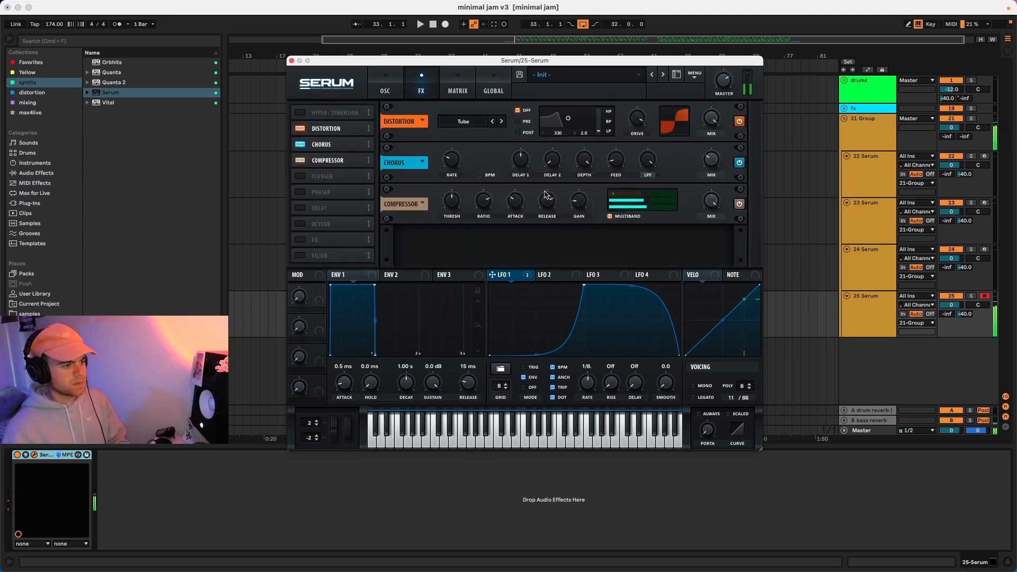
pyautogui.click(292, 61)
pyautogui.press('super+d')
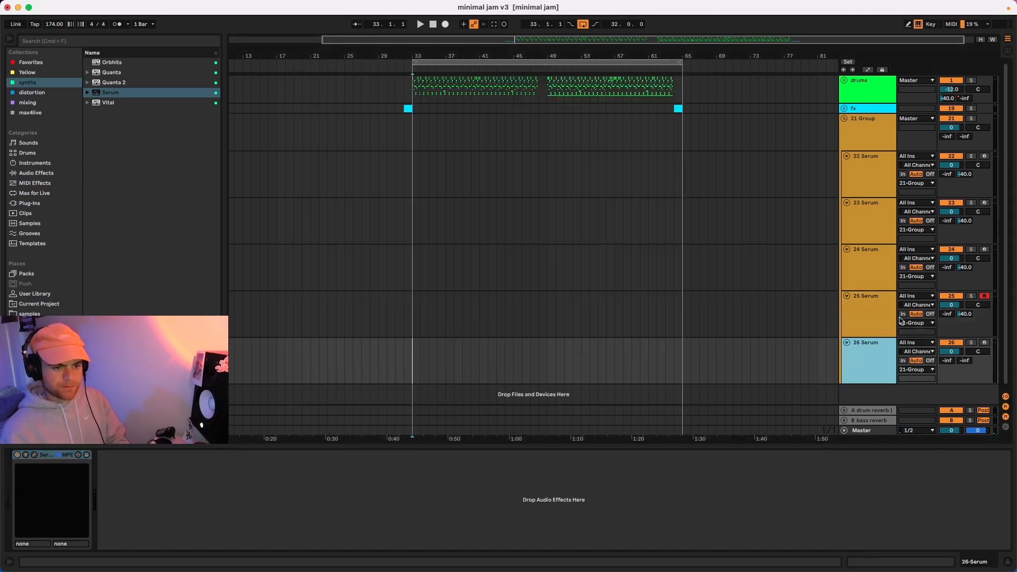
pyautogui.click(853, 366)
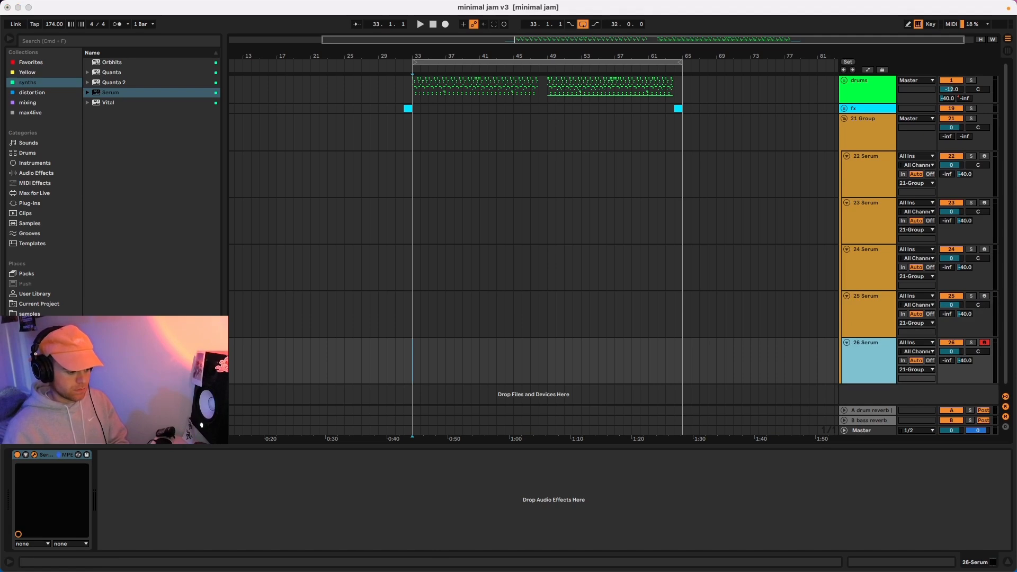
pyautogui.press('super+alt+p')
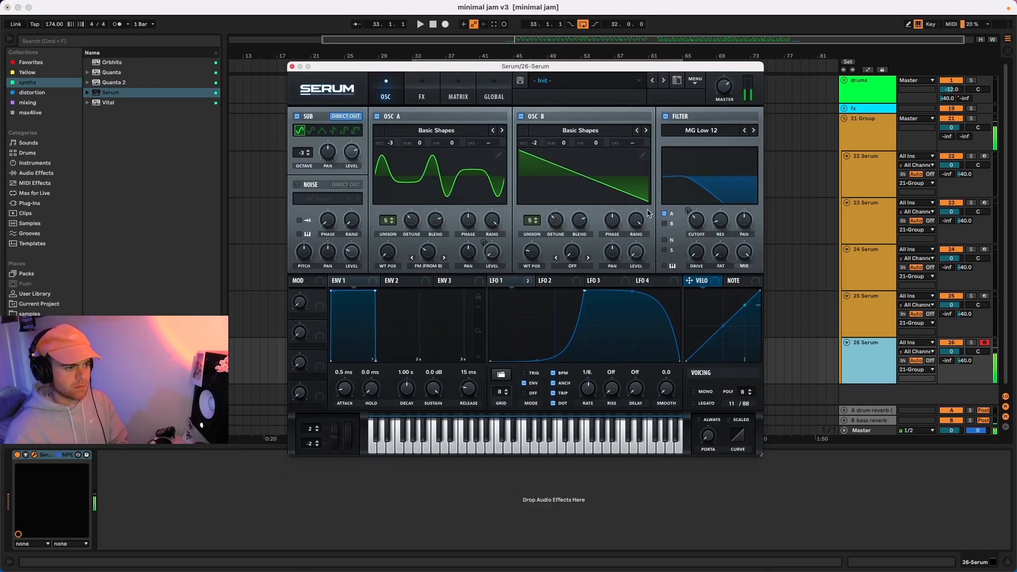
# Step: Set oscillator B's octave to -1 and move its wavetable position back to a sine wave
pyautogui.moveTo(535, 143)
pyautogui.mouseDown()
pyautogui.moveTo(536, 156)
pyautogui.moveTo(536, 144)
pyautogui.mouseUp()
pyautogui.moveTo(531, 252); pyautogui.dragTo(532, 286)
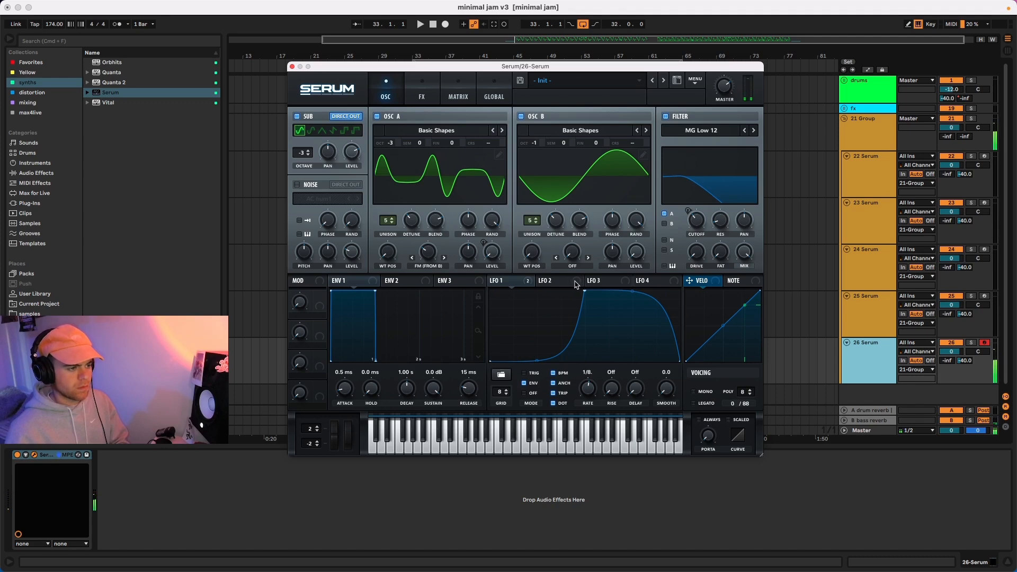
# Step: Shape LFO 2 with a late, half-height peak, a slow curved rise and a rounded fall
pyautogui.click(551, 281)
pyautogui.moveTo(587, 295); pyautogui.dragTo(644, 318)
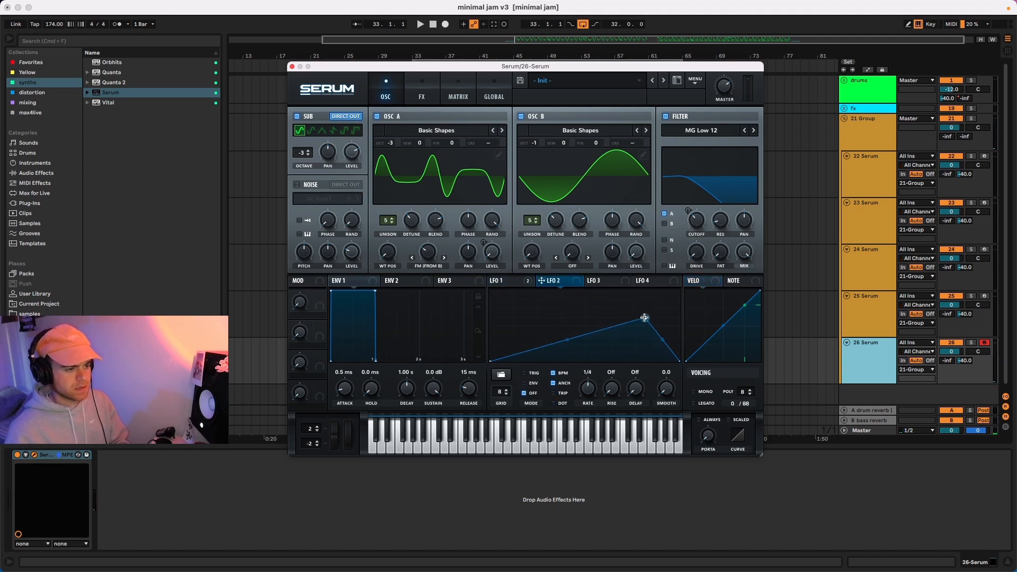
pyautogui.moveTo(565, 340); pyautogui.dragTo(565, 354)
pyautogui.moveTo(662, 339); pyautogui.dragTo(662, 322)
# Step: Add the Reverb effect and assign LFO 2 to modulate its mix
pyautogui.click(422, 91)
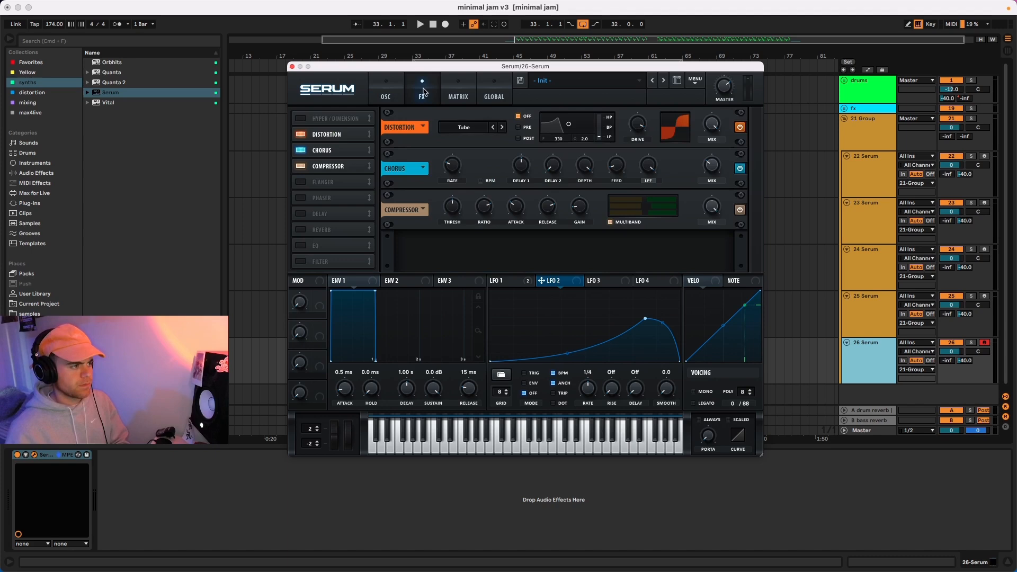
pyautogui.click(312, 231)
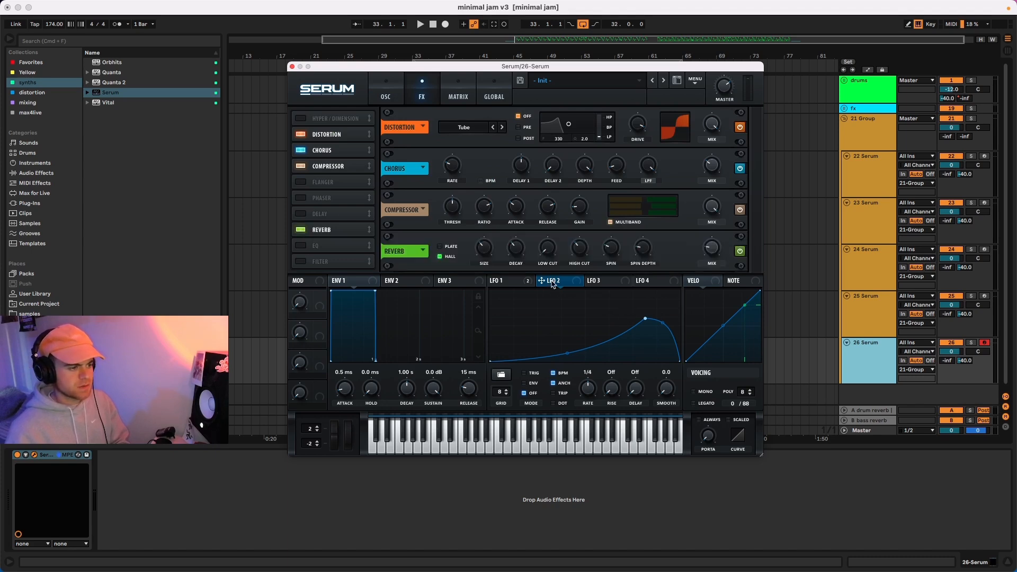
pyautogui.moveTo(551, 282); pyautogui.dragTo(704, 242)
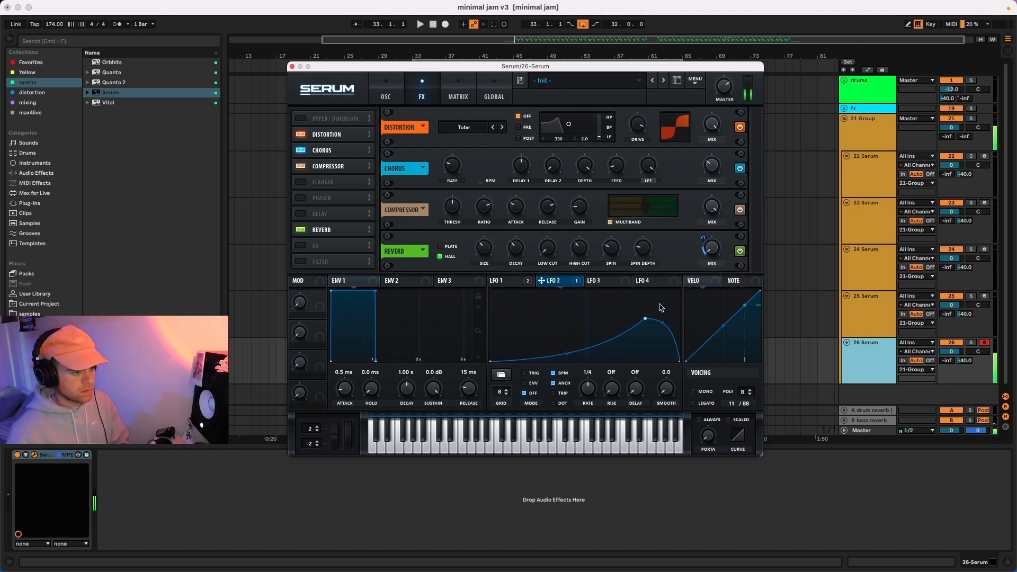
# Step: Raise LFO 2's peak with more pronounced curves, and increase its modulation amount on the reverb mix
pyautogui.moveTo(644, 318)
pyautogui.mouseDown()
pyautogui.moveTo(647, 297)
pyautogui.moveTo(648, 306)
pyautogui.mouseUp()
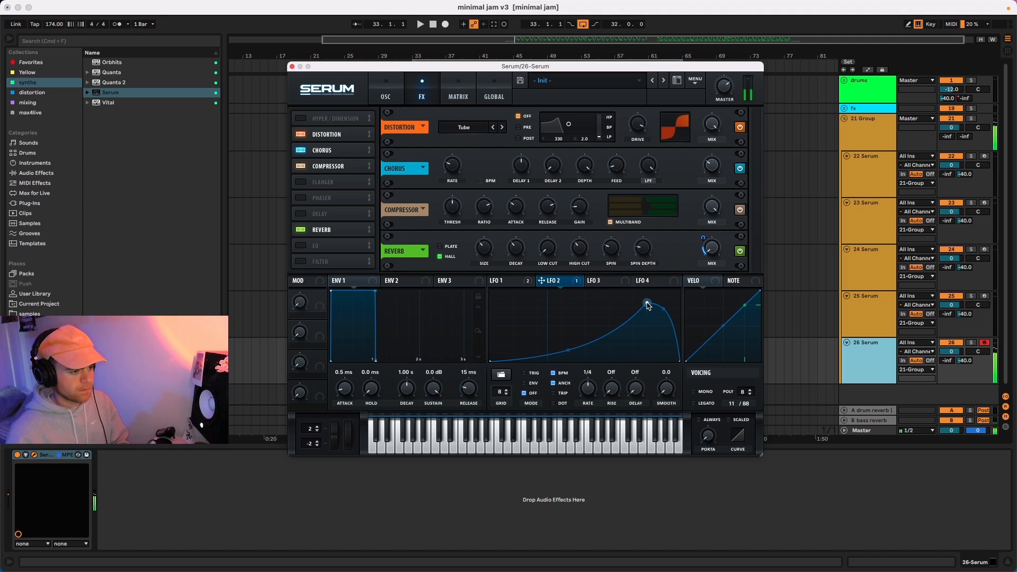
pyautogui.moveTo(570, 351); pyautogui.dragTo(570, 359)
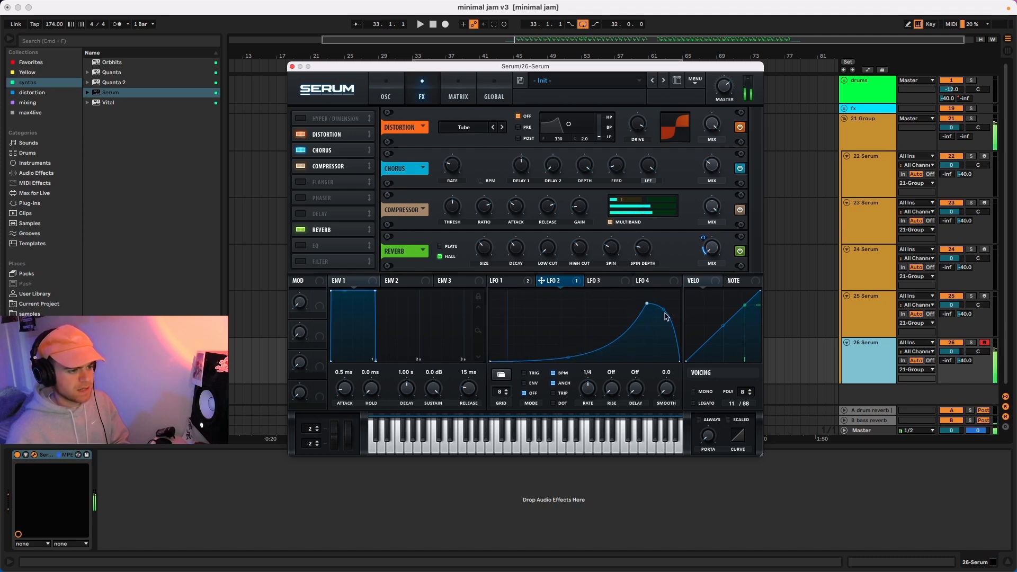
pyautogui.moveTo(664, 312); pyautogui.dragTo(664, 306)
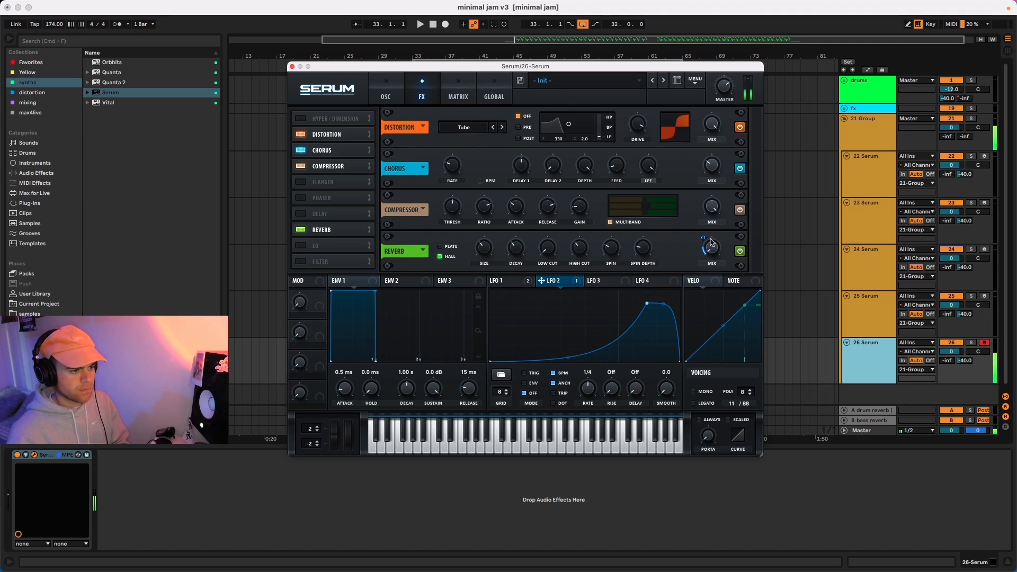
pyautogui.moveTo(711, 243); pyautogui.dragTo(708, 226)
pyautogui.moveTo(704, 239)
pyautogui.mouseDown()
pyautogui.moveTo(707, 197)
pyautogui.moveTo(706, 236)
pyautogui.mouseUp()
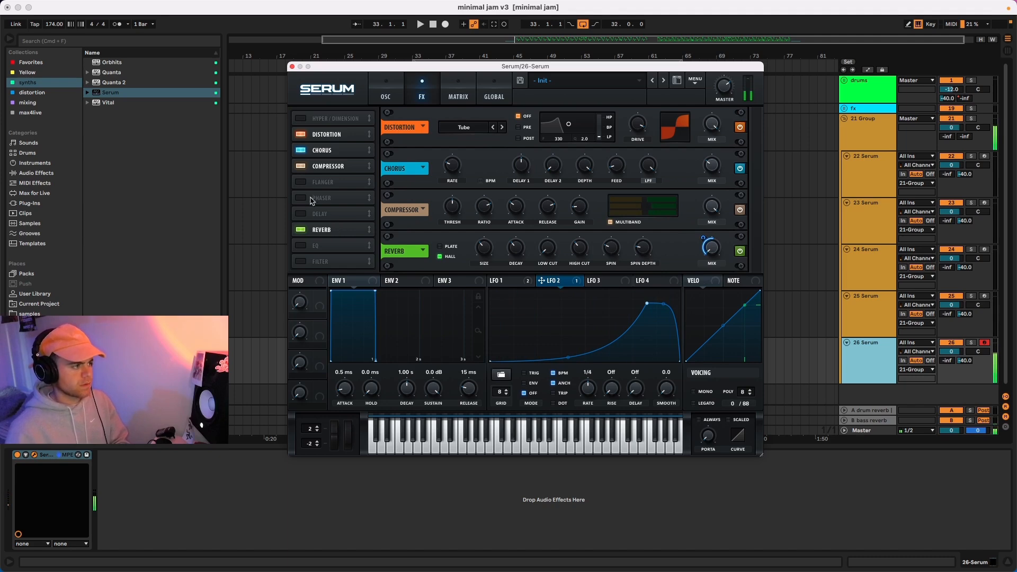
# Step: Move the reverb ahead of the compressor and add a phaser directly after the distortion
pyautogui.moveTo(330, 232); pyautogui.dragTo(334, 166)
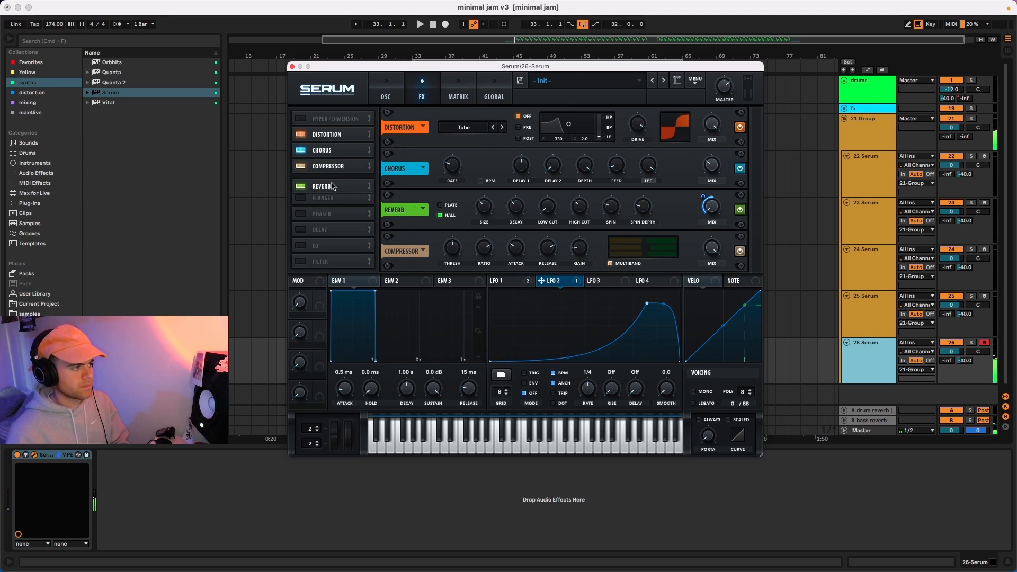
pyautogui.click(300, 213)
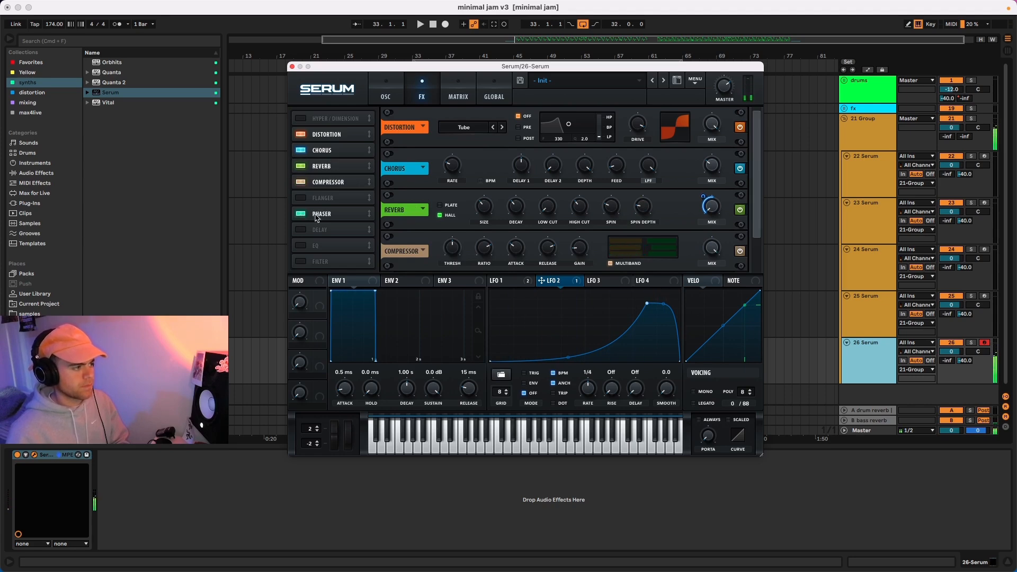
pyautogui.moveTo(317, 213); pyautogui.dragTo(327, 150)
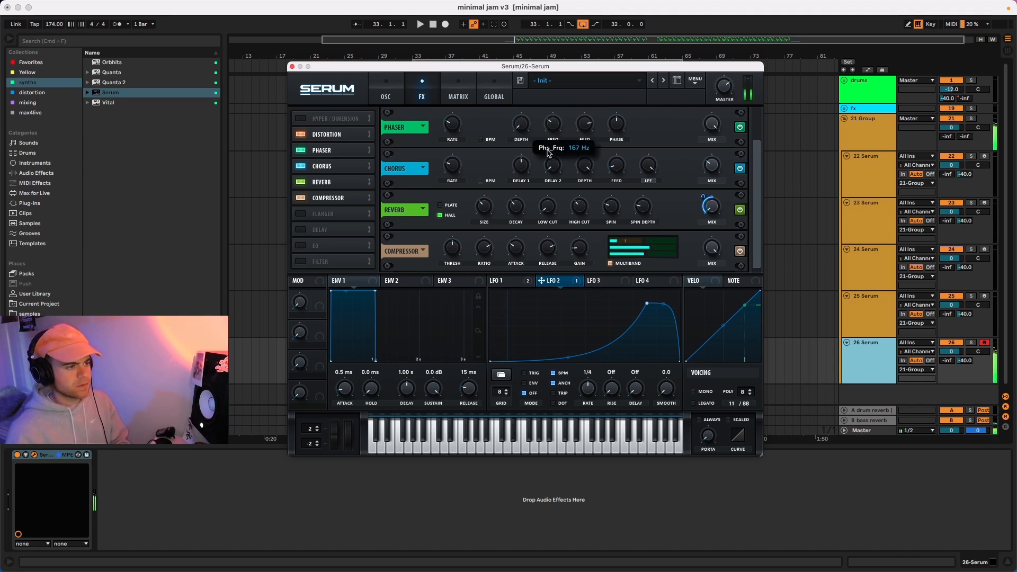
# Step: Raise the phaser frequency and shift LFO 2's peak slightly lower and later
pyautogui.moveTo(548, 153); pyautogui.dragTo(546, 139)
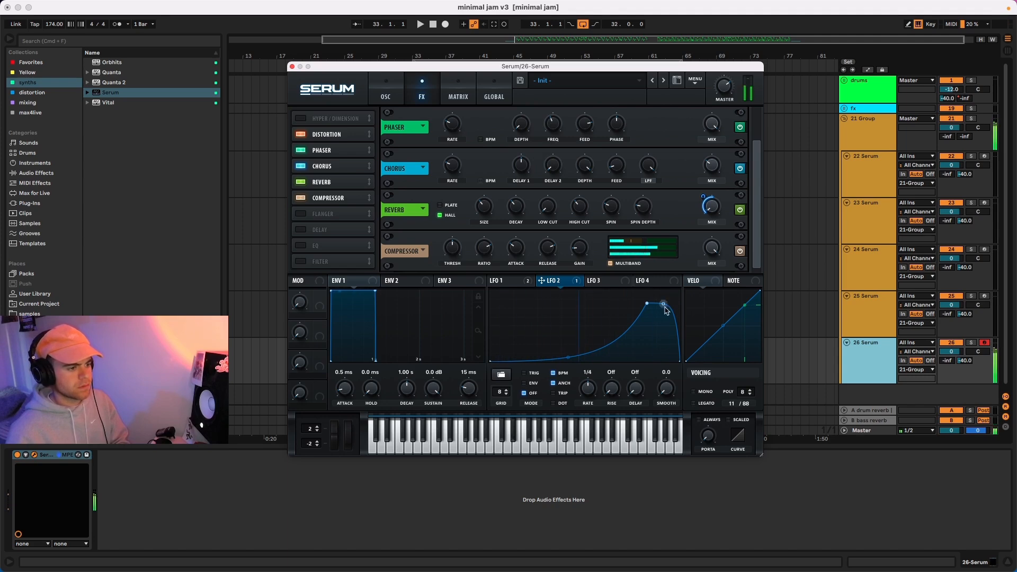
pyautogui.moveTo(647, 303)
pyautogui.mouseDown()
pyautogui.moveTo(599, 304)
pyautogui.moveTo(651, 309)
pyautogui.mouseUp()
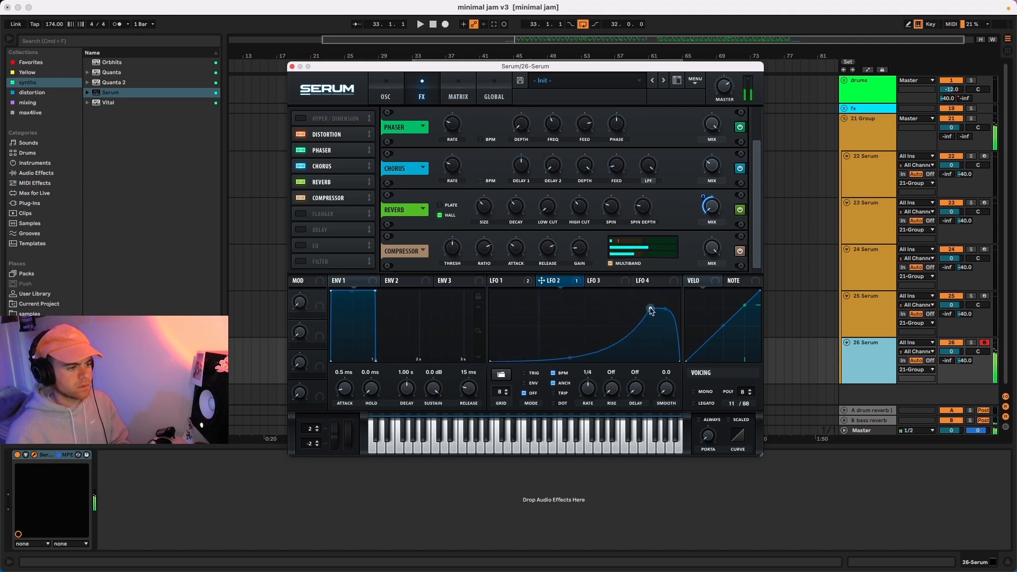
# Step: Move LFO 1's peak close to the start of its shape and slightly lower
pyautogui.click(529, 281)
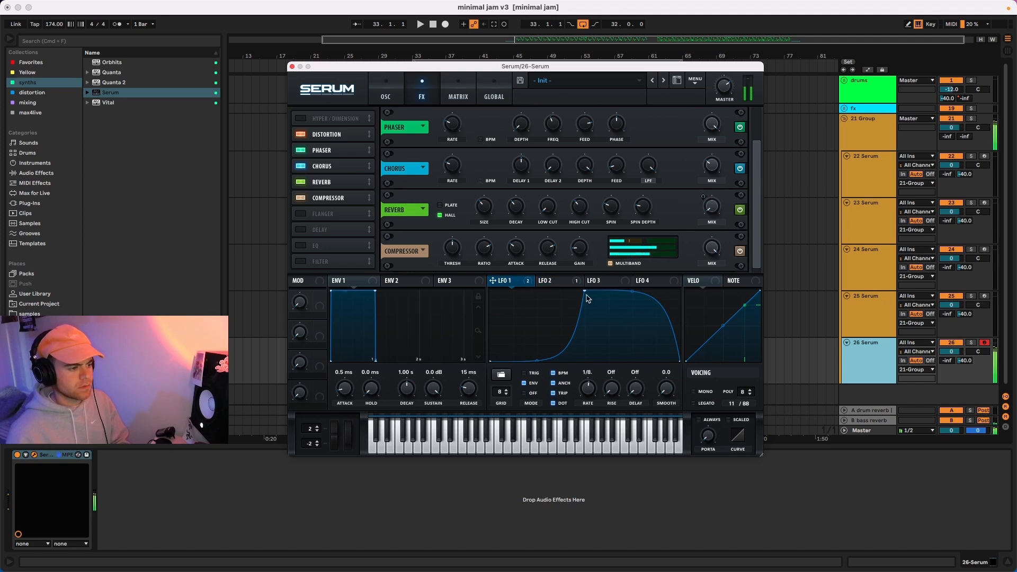
pyautogui.moveTo(583, 293); pyautogui.dragTo(503, 304)
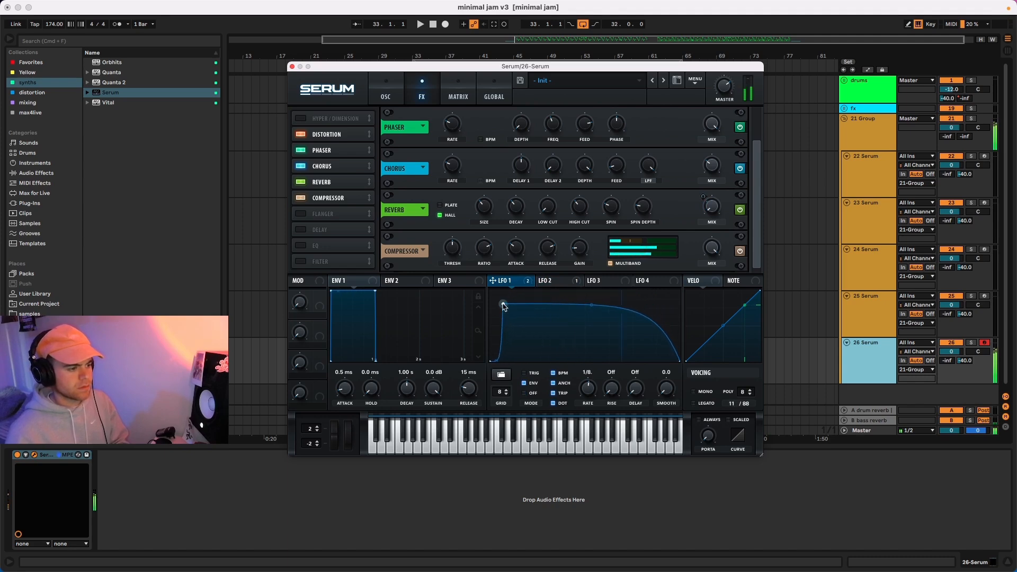
pyautogui.moveTo(595, 311); pyautogui.dragTo(595, 311)
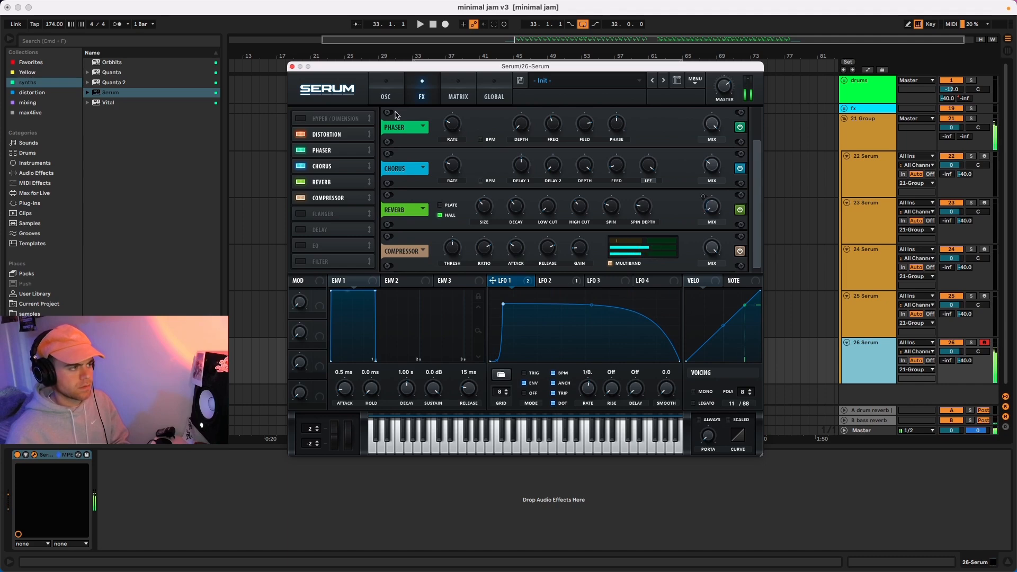
# Step: Check the Tube distortion's drive setting in the effects chain and close the synth window
pyautogui.click(386, 95)
pyautogui.click(422, 94)
pyautogui.click(339, 136)
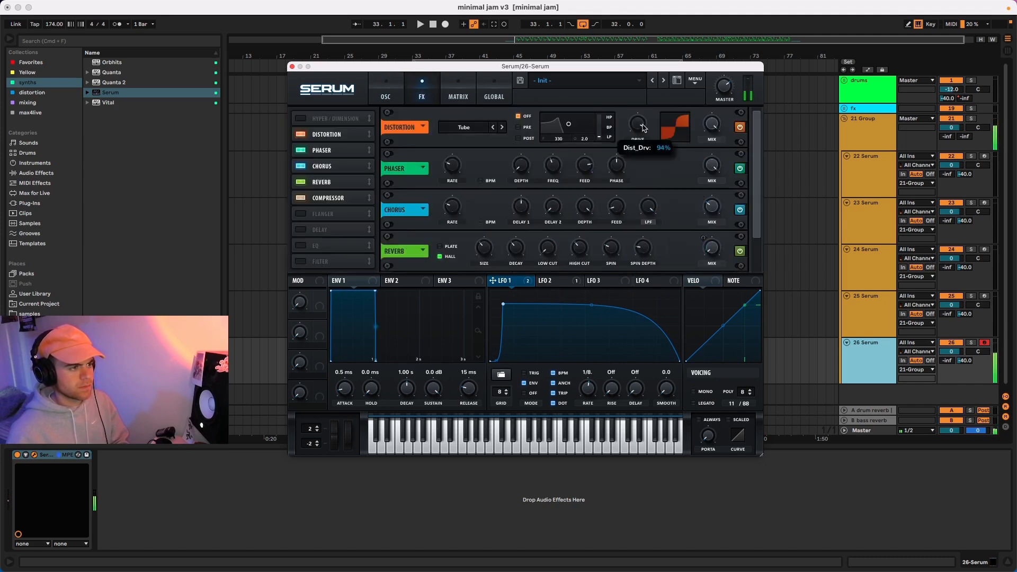
pyautogui.click(291, 66)
# Step: Add the Thermal plug-in from the distortion collection after Serum and move its window up
pyautogui.click(56, 93)
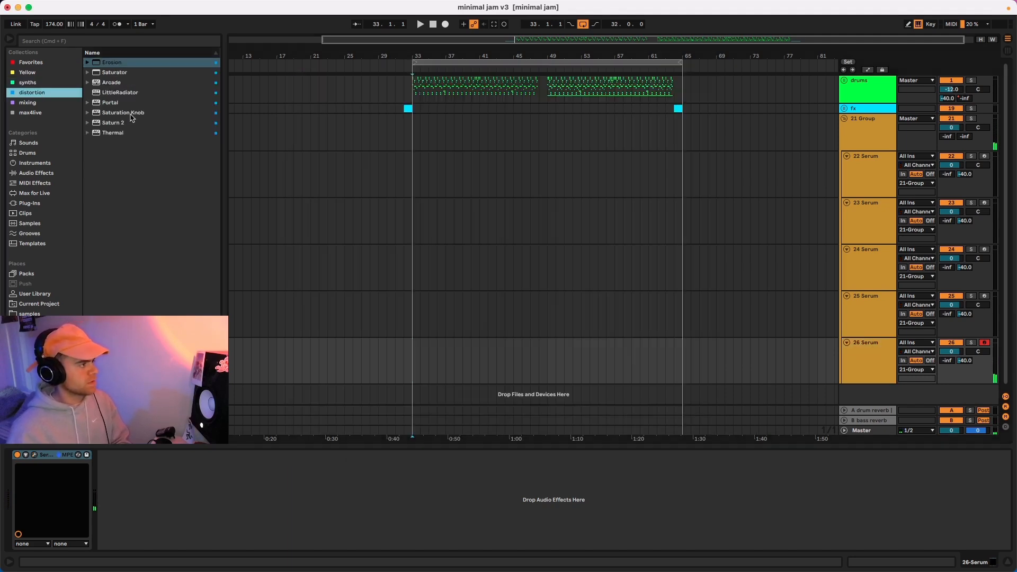
pyautogui.moveTo(123, 133); pyautogui.dragTo(162, 481)
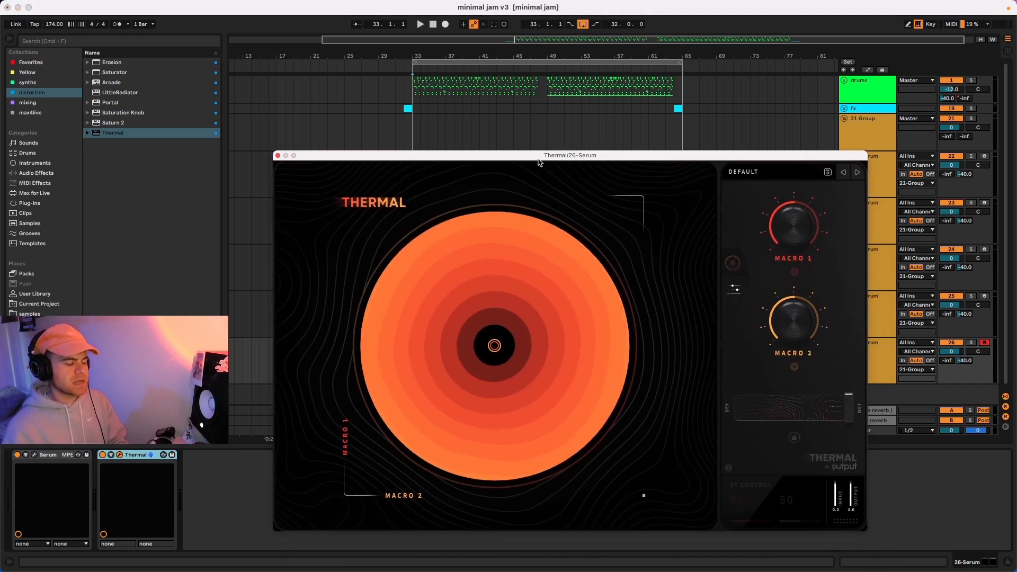
pyautogui.moveTo(537, 161); pyautogui.dragTo(519, 70)
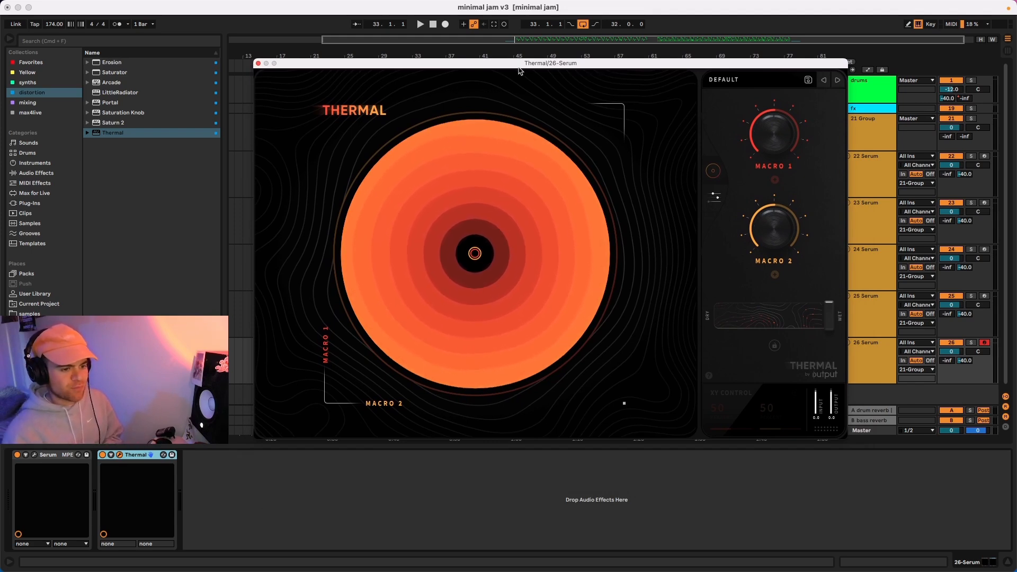
# Step: Audition Thermal's bass presets Wobbles and Rejuvenator, leaving Rejuvenator loaded, and close the plug-in window
pyautogui.click(715, 80)
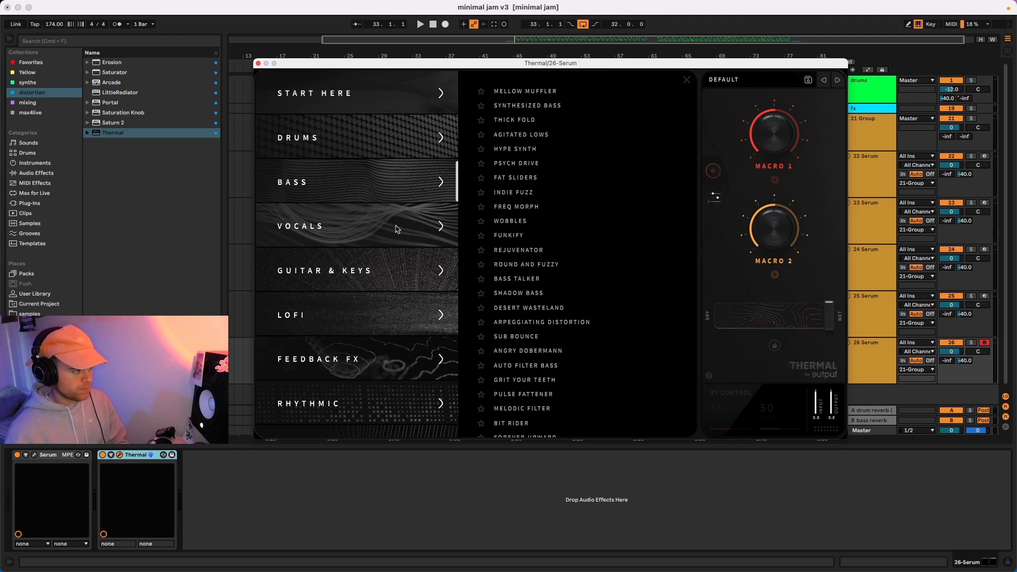
pyautogui.click(541, 222)
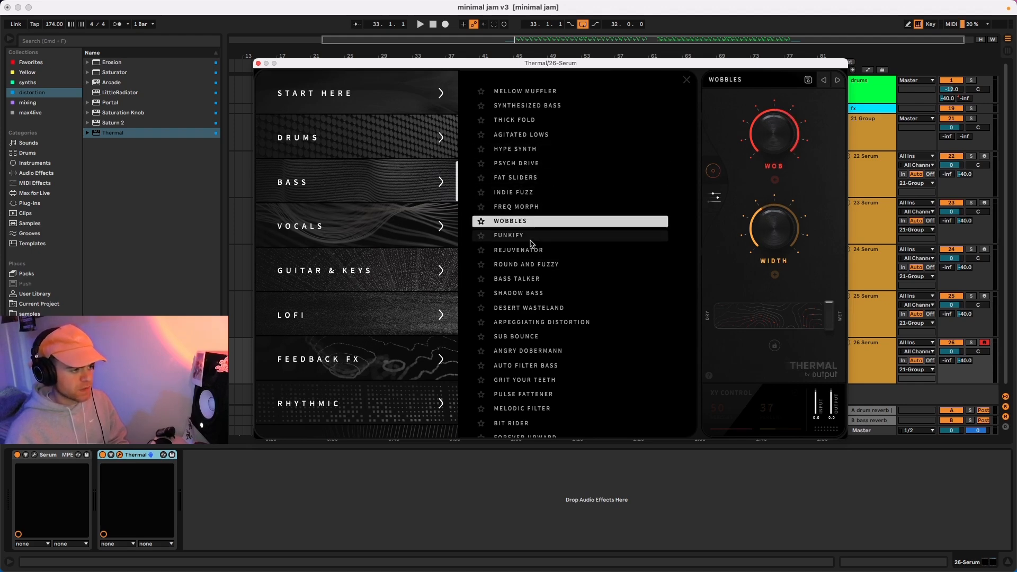
pyautogui.click(572, 248)
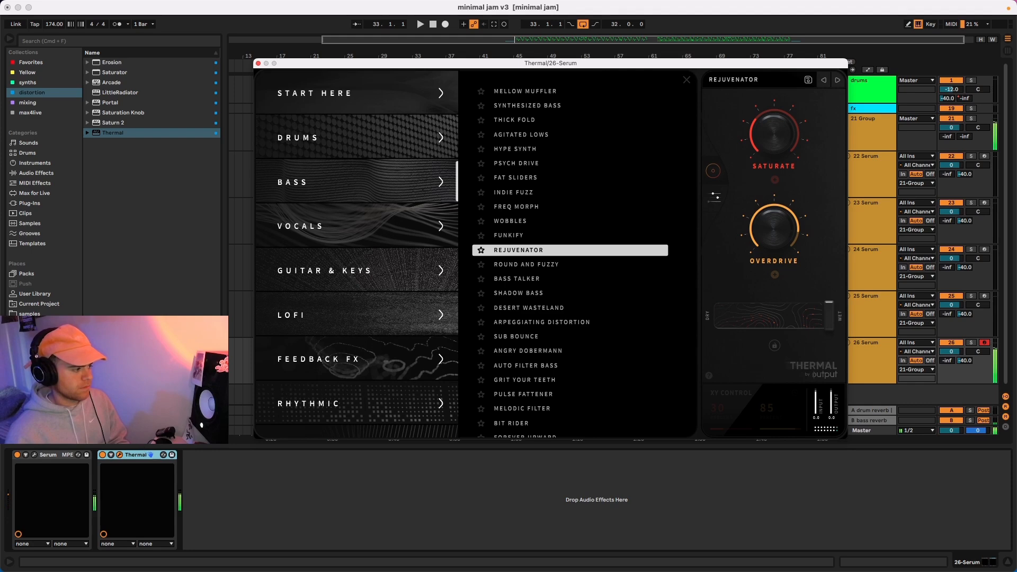
pyautogui.click(258, 63)
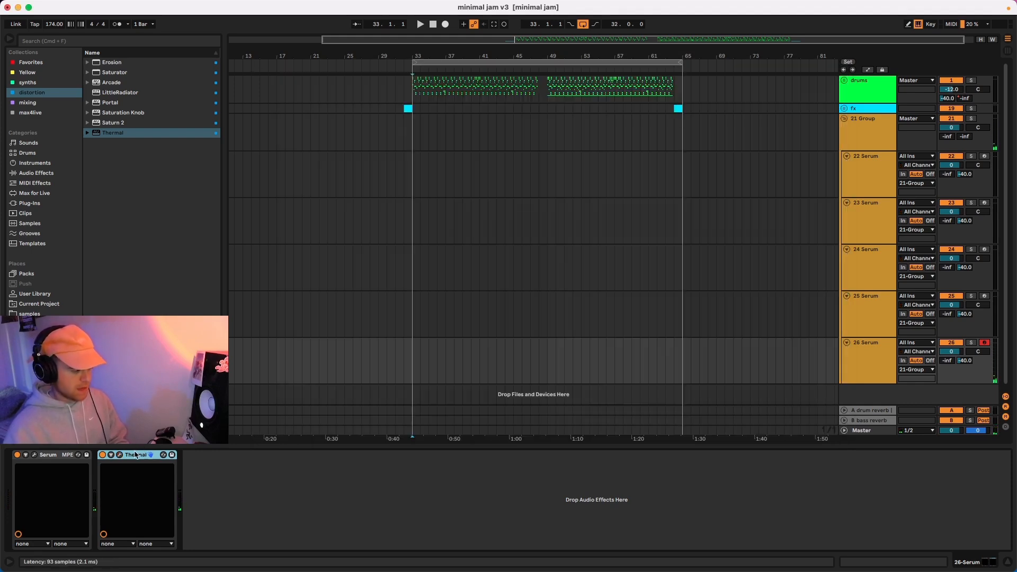
# Step: Insert the favourite rack bass mids and lows NEW between Serum and Thermal, and inspect its low and mid chains
pyautogui.click(48, 63)
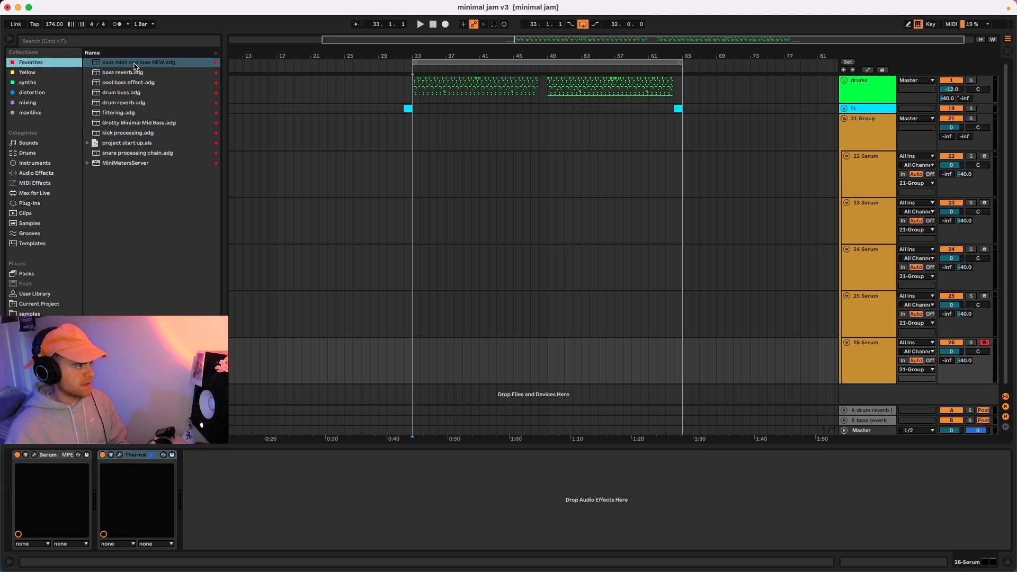
pyautogui.moveTo(135, 66); pyautogui.dragTo(154, 484)
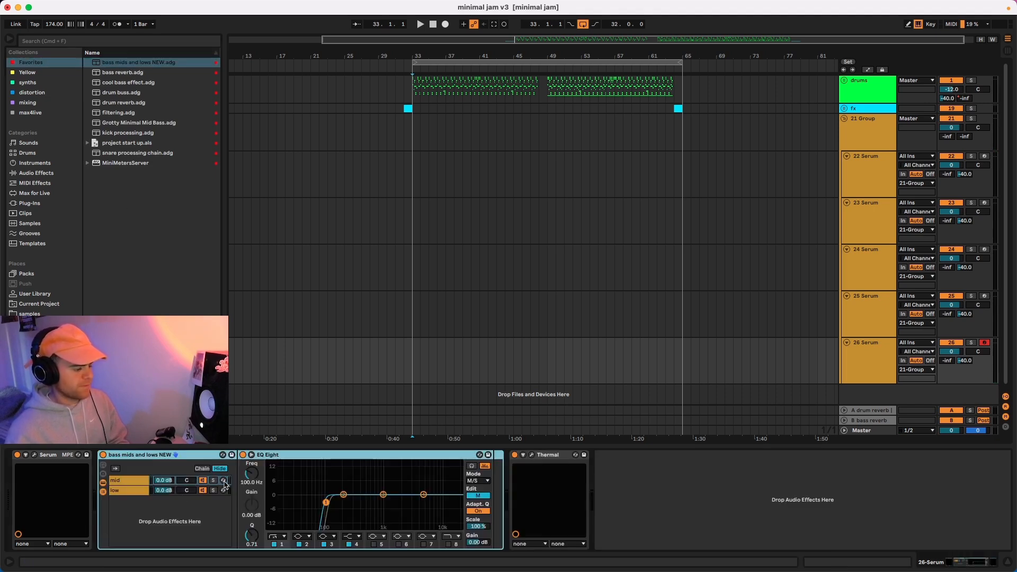
pyautogui.click(130, 490)
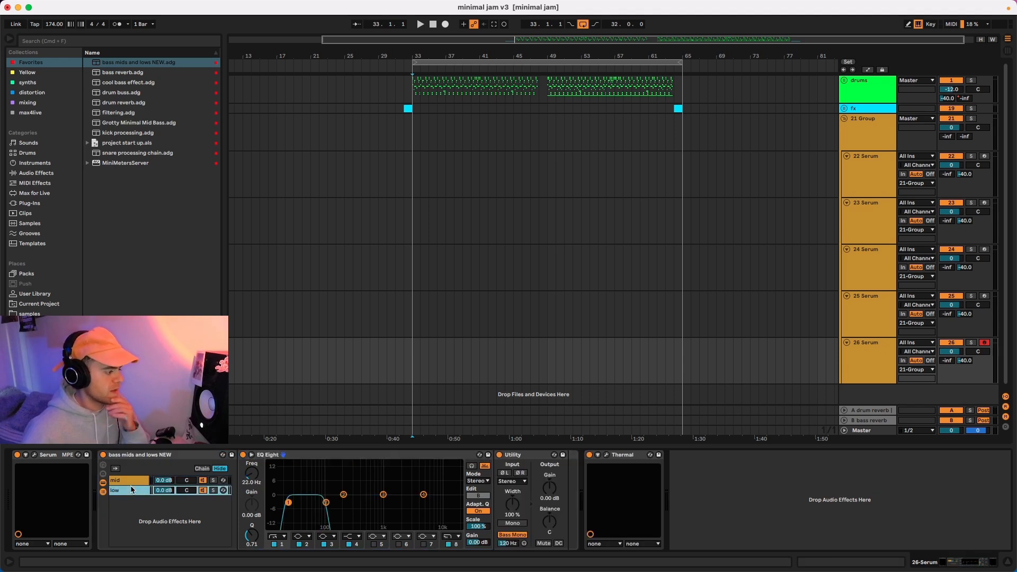
pyautogui.click(126, 481)
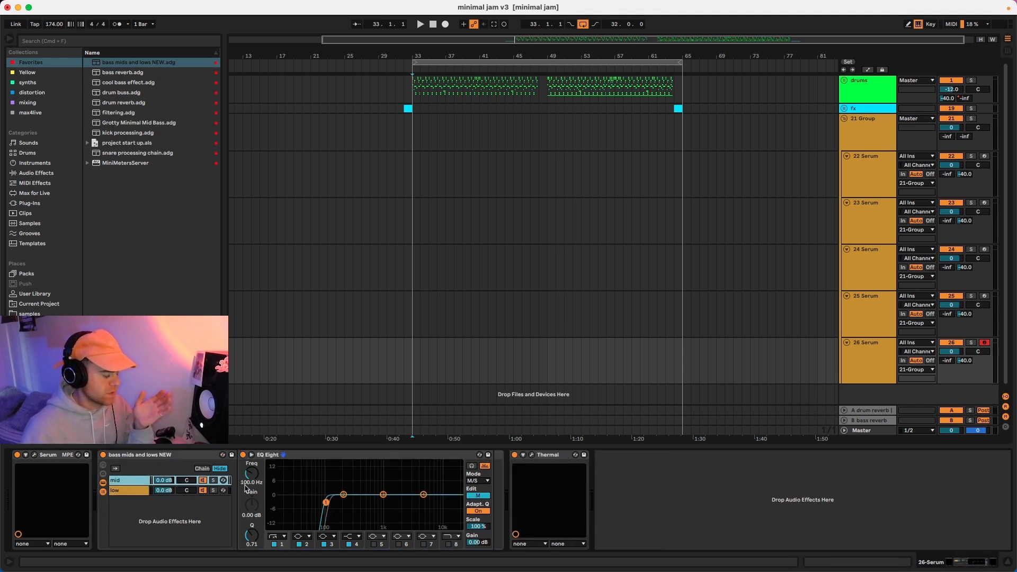
# Step: Move Thermal into the rack's mid chain after EQ Eight, and compare the low and mid chains
pyautogui.click(541, 468)
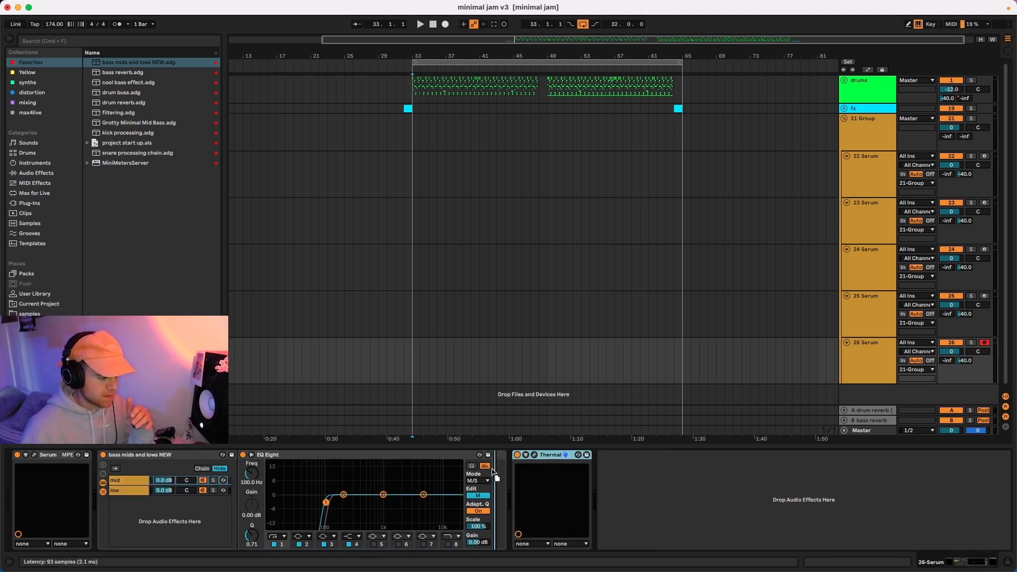
pyautogui.click(134, 491)
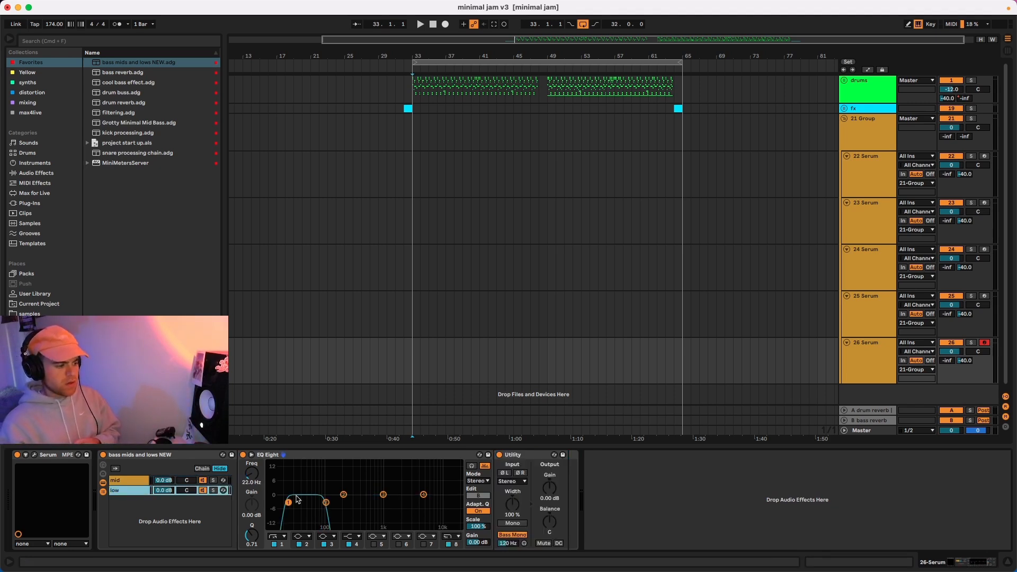
pyautogui.click(127, 480)
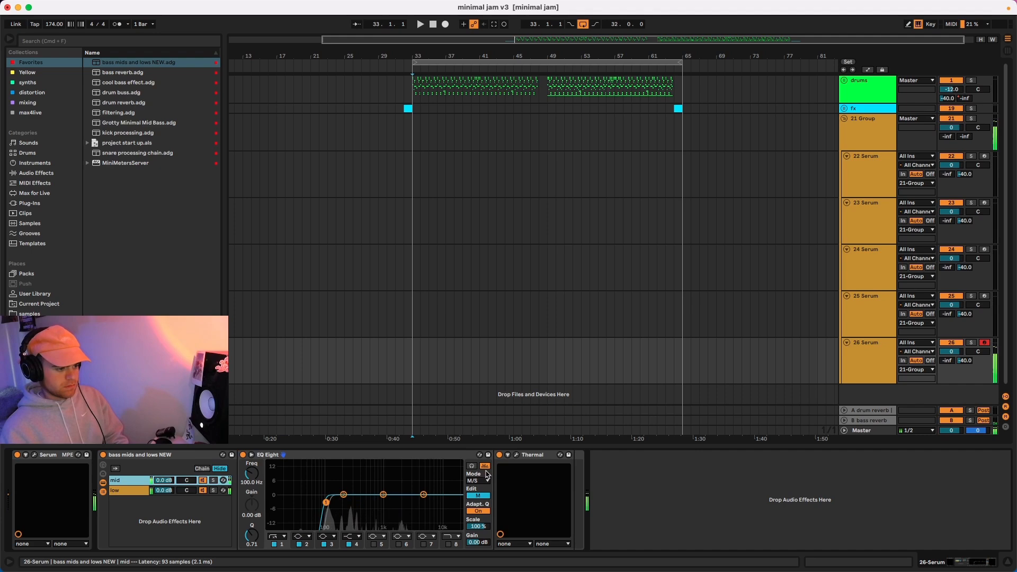
# Step: Load Thermal's Funkify preset, set its XY control to about 14 and 71 percent, and close the plug-in window
pyautogui.click(516, 455)
pyautogui.moveTo(539, 371); pyautogui.dragTo(538, 101)
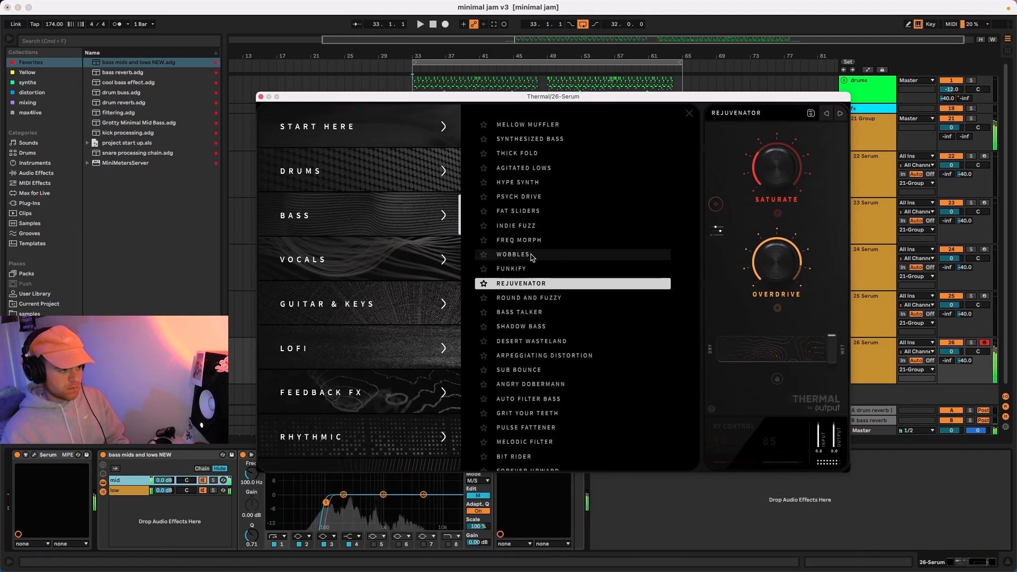
pyautogui.click(527, 254)
pyautogui.click(519, 269)
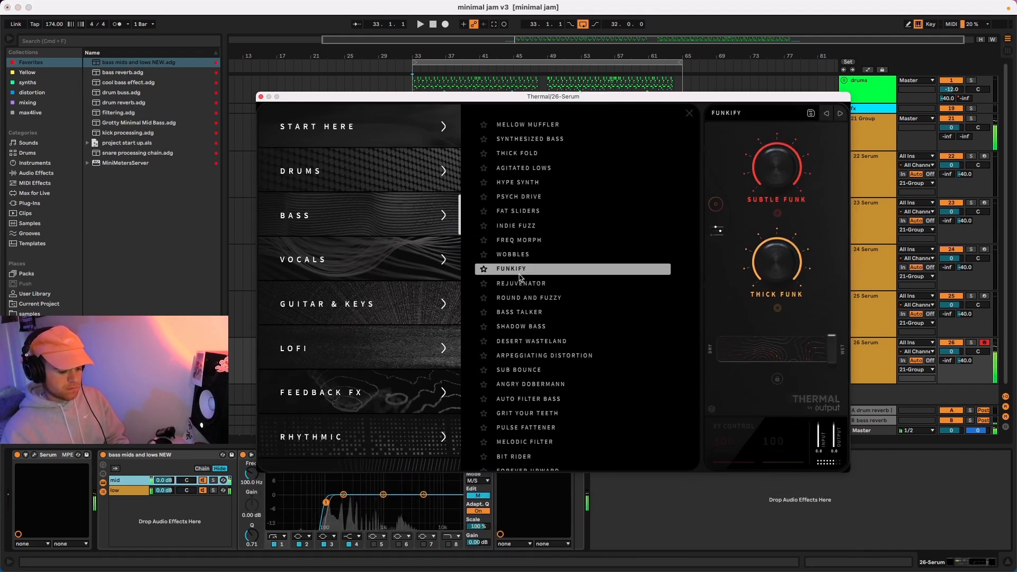
pyautogui.click(715, 205)
pyautogui.moveTo(566, 198); pyautogui.dragTo(520, 373)
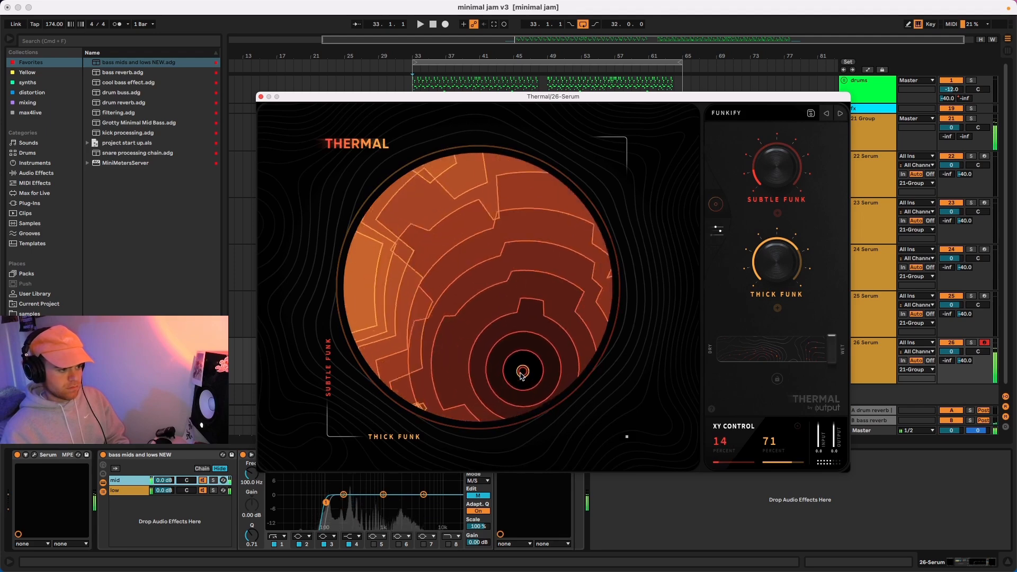
pyautogui.click(261, 97)
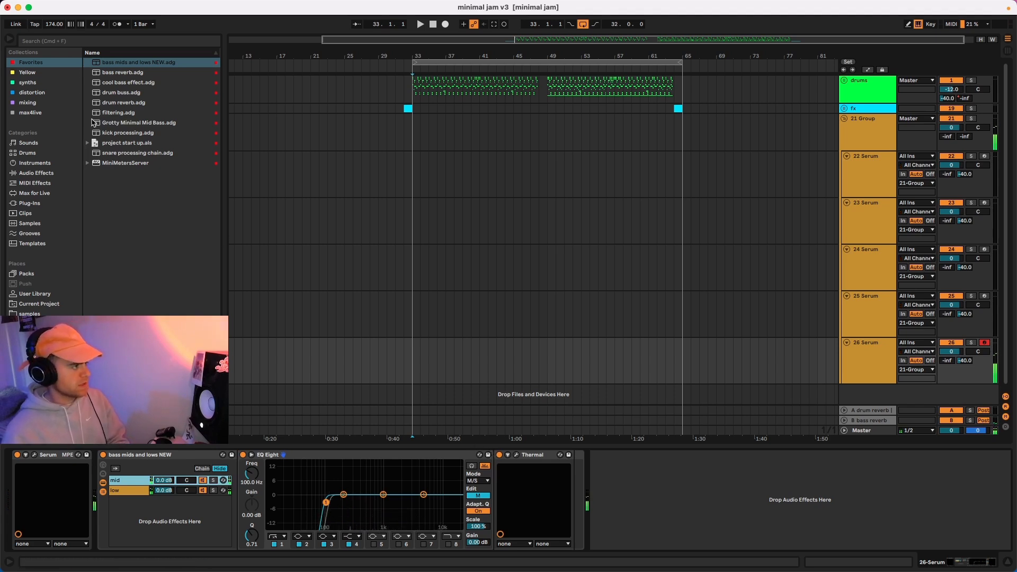
# Step: Add the OTT preset between EQ Eight and Thermal, set its amount to 22 %, and clear the browser search
pyautogui.click(47, 172)
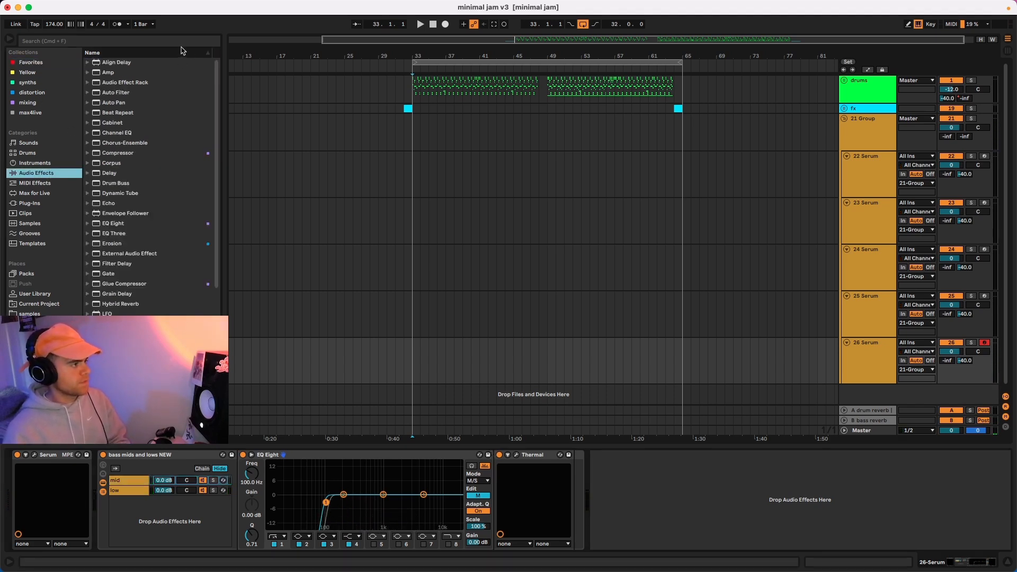
pyautogui.press('super+f')
pyautogui.write('ott')
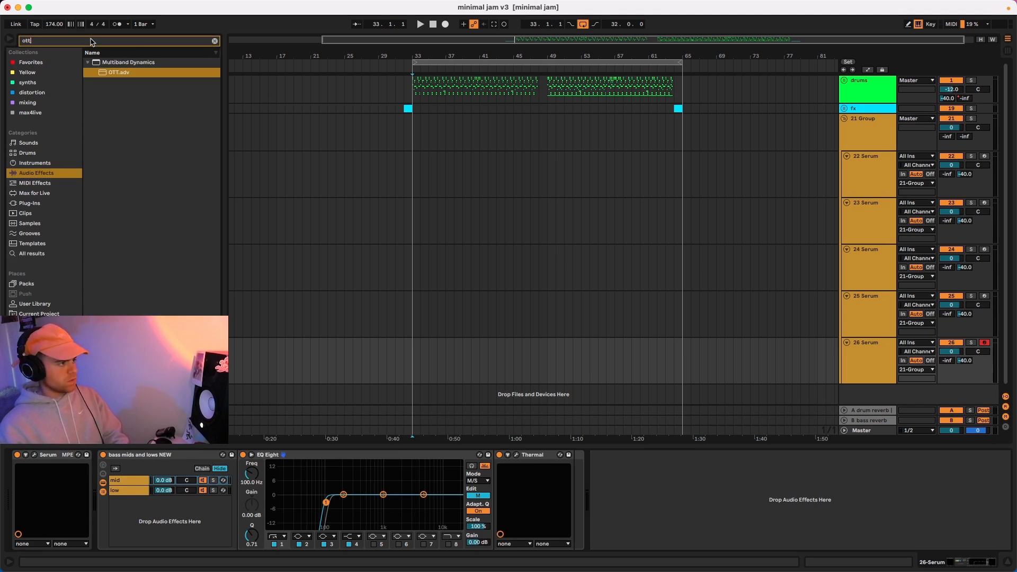
pyautogui.moveTo(115, 74); pyautogui.dragTo(483, 507)
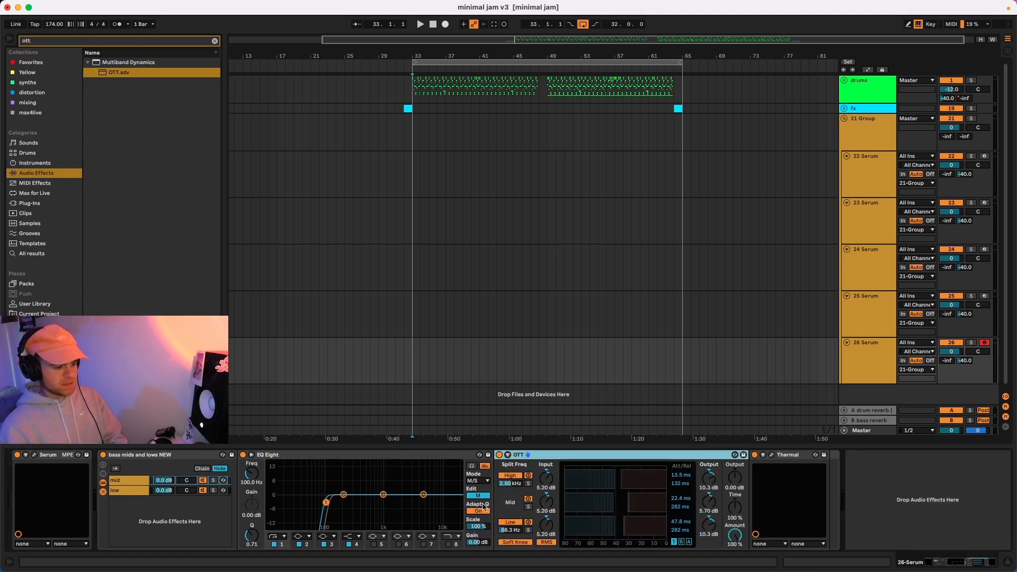
pyautogui.moveTo(734, 536)
pyautogui.mouseDown()
pyautogui.moveTo(734, 568)
pyautogui.moveTo(735, 489)
pyautogui.moveTo(734, 524)
pyautogui.mouseUp()
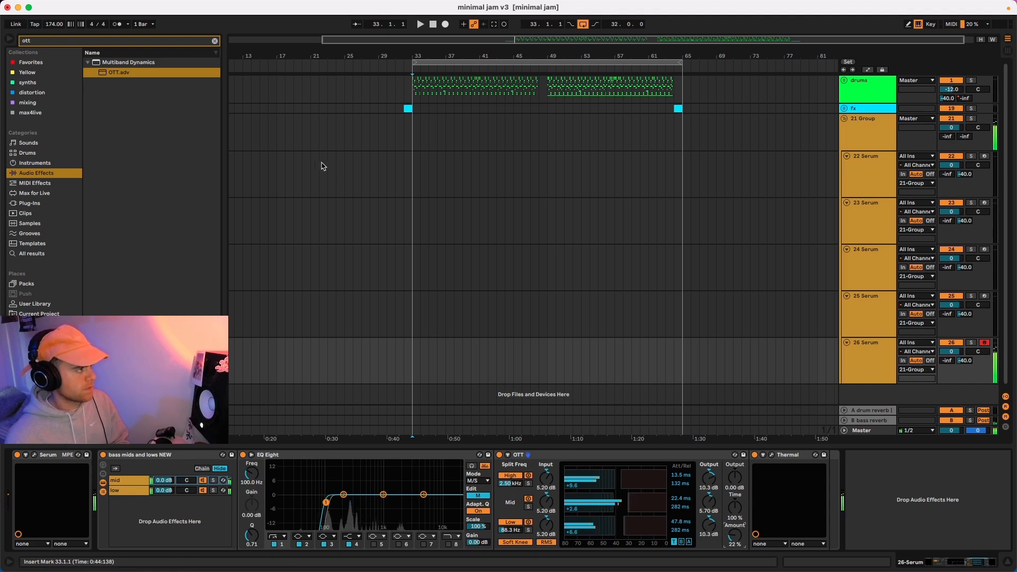
pyautogui.press('super+f')
pyautogui.press('BackSpace')
# Step: Audition the Serum bass tracks 22 to 26 by arming them one at a time
pyautogui.click(860, 356)
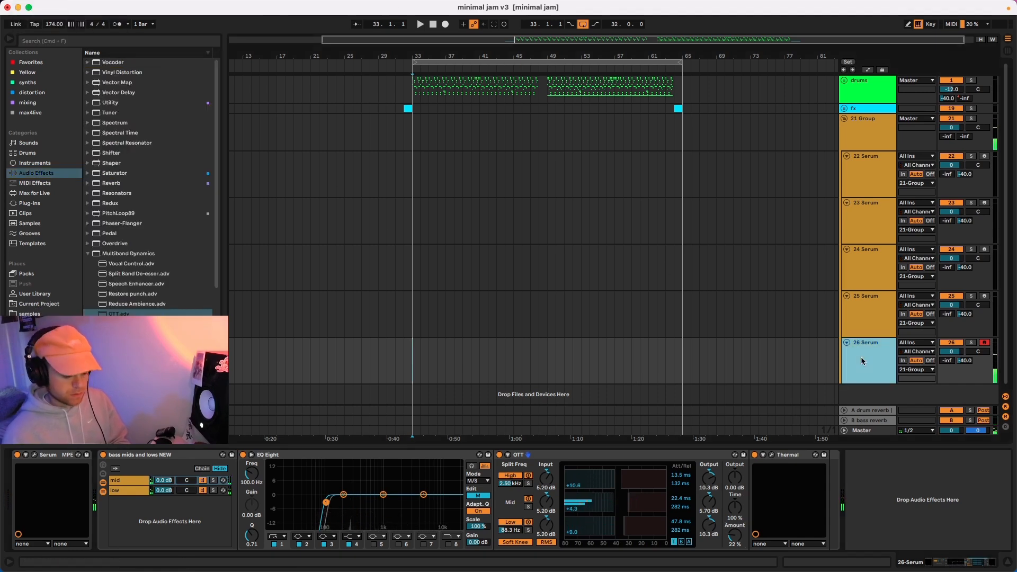
pyautogui.click(984, 295)
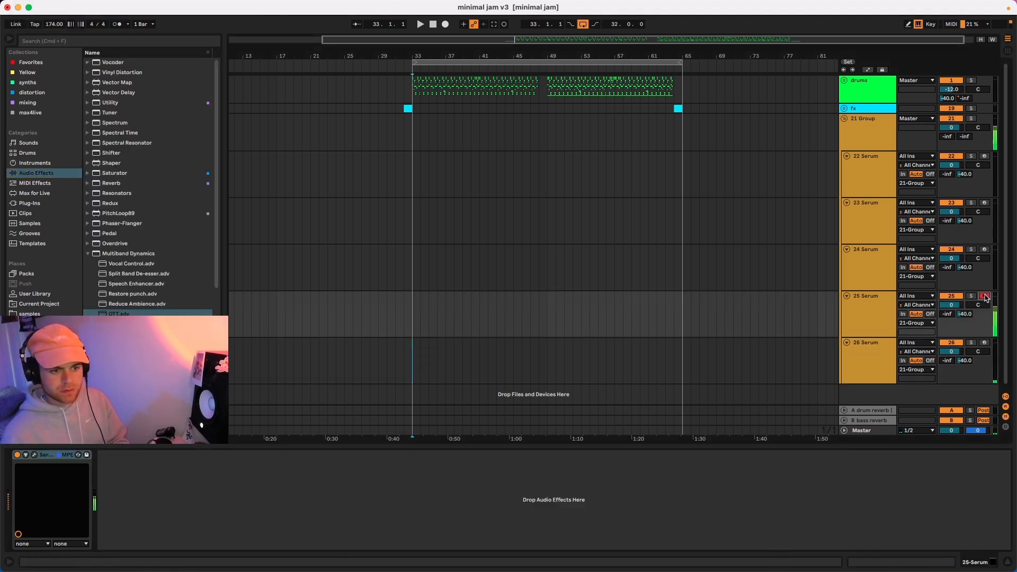
pyautogui.click(984, 248)
pyautogui.click(984, 202)
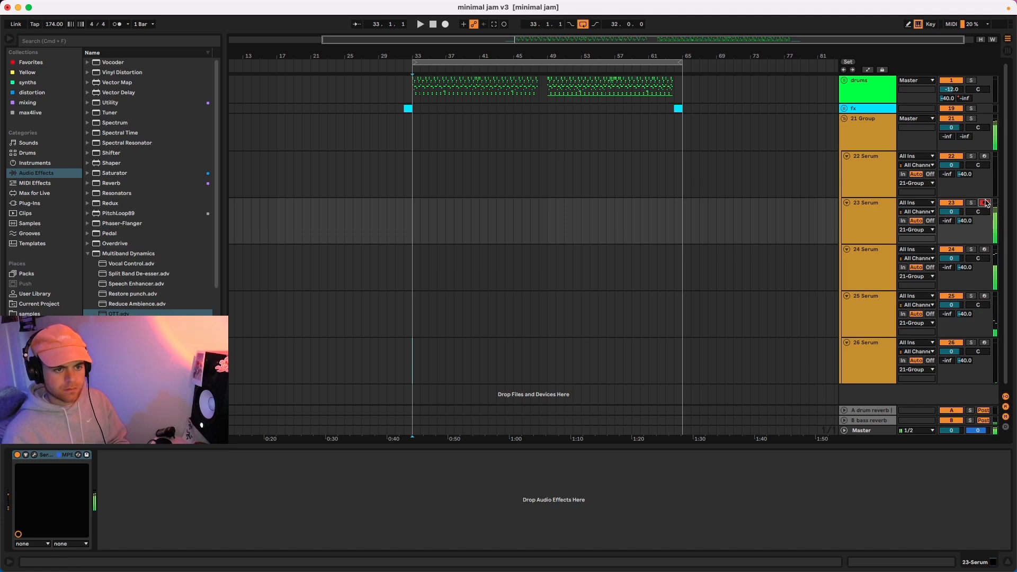
pyautogui.click(984, 156)
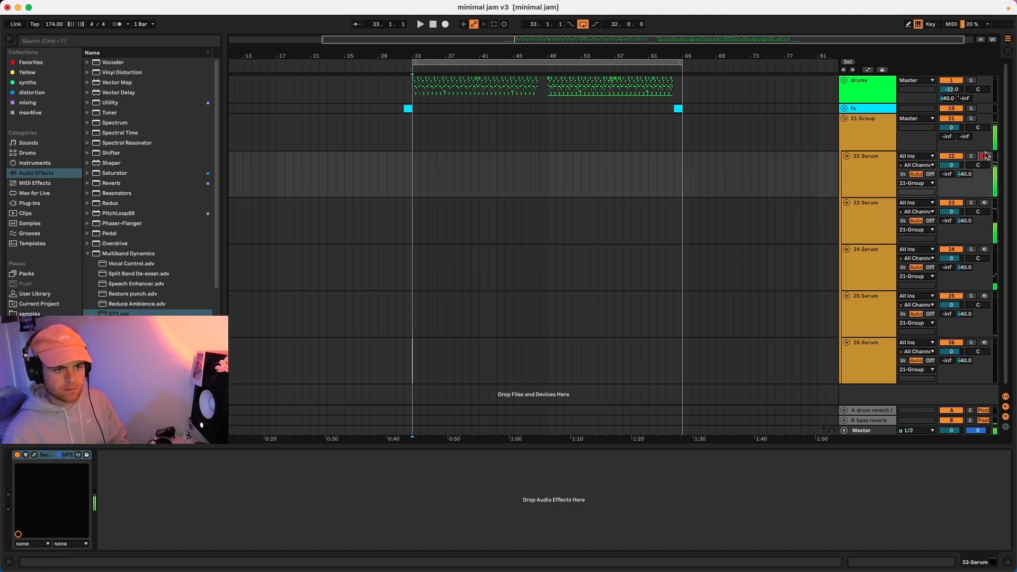
pyautogui.click(983, 249)
pyautogui.click(984, 202)
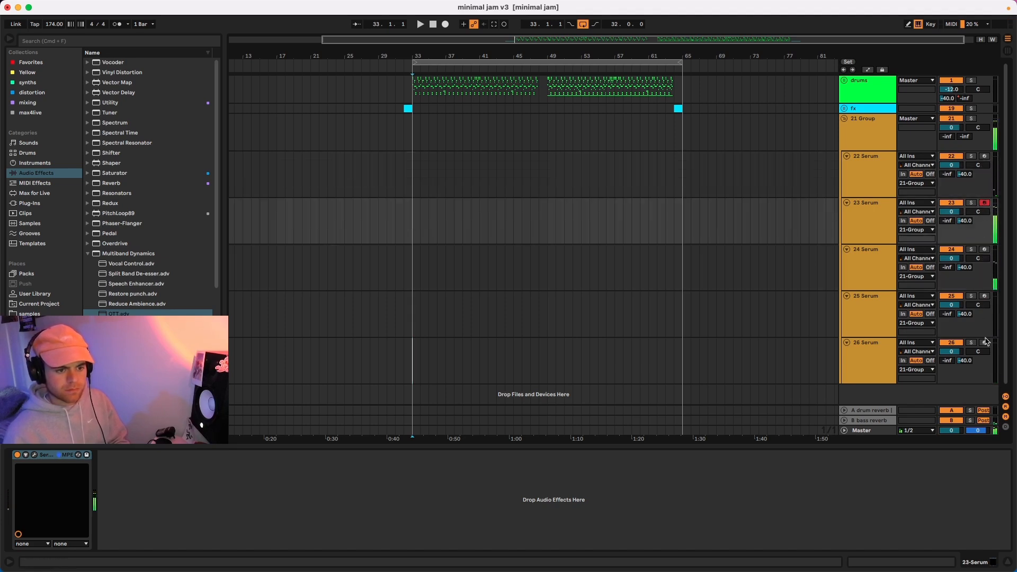
pyautogui.click(984, 342)
pyautogui.click(984, 296)
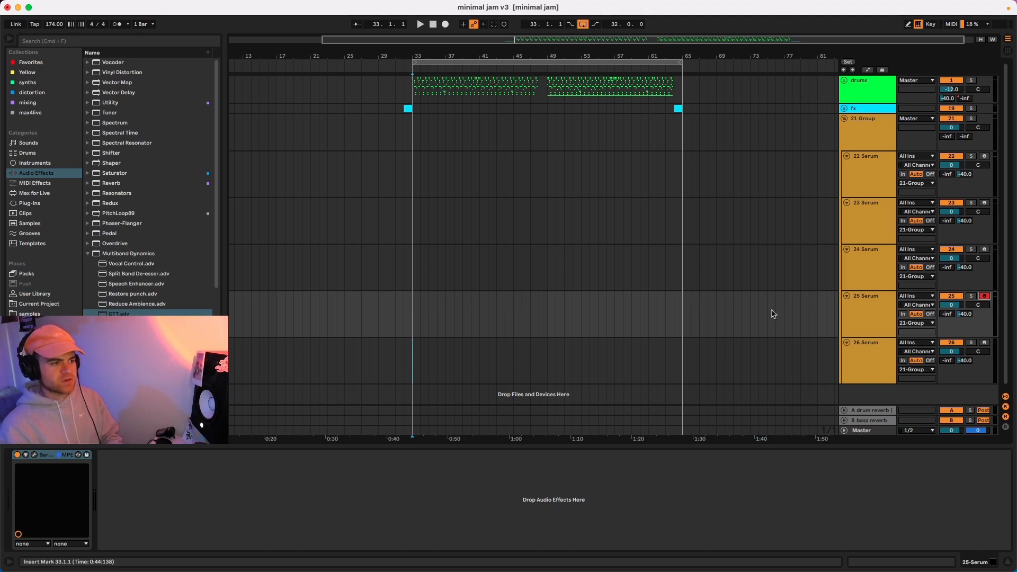
# Step: Move the bottom Serum track, 26 Serum, to the top of the tracks inside 21 Group
pyautogui.press('-')
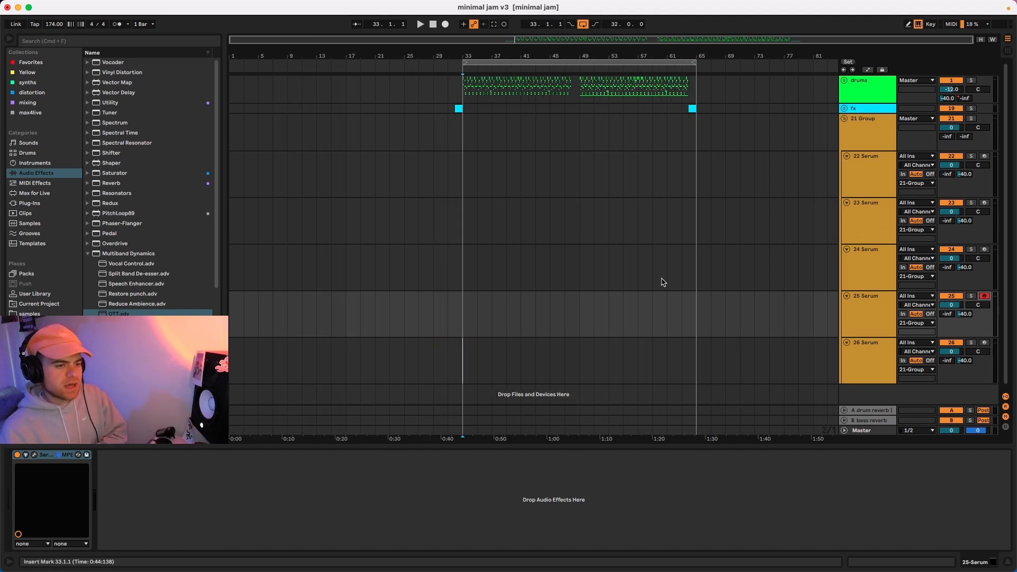
pyautogui.click(948, 361)
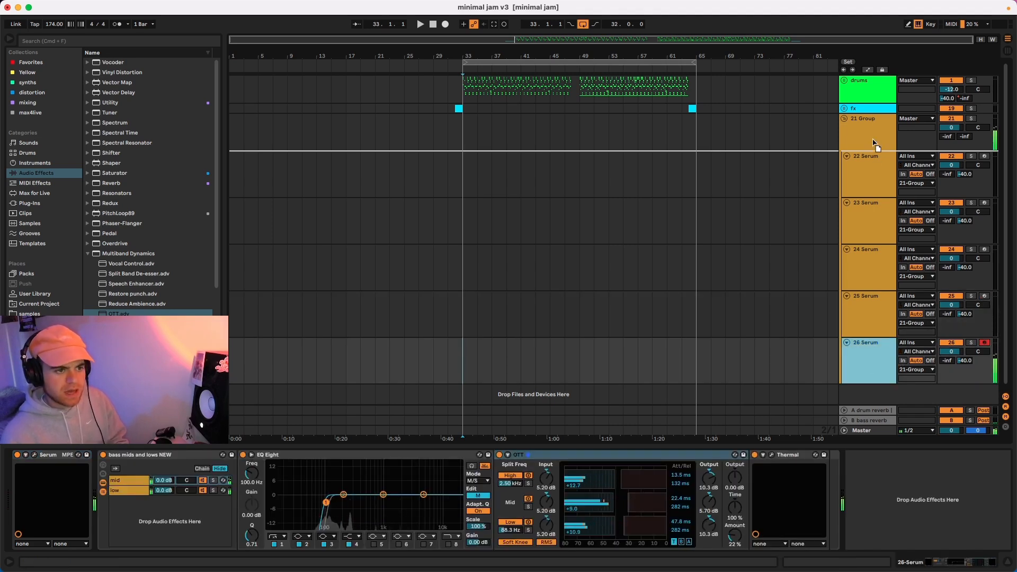
pyautogui.click(930, 195)
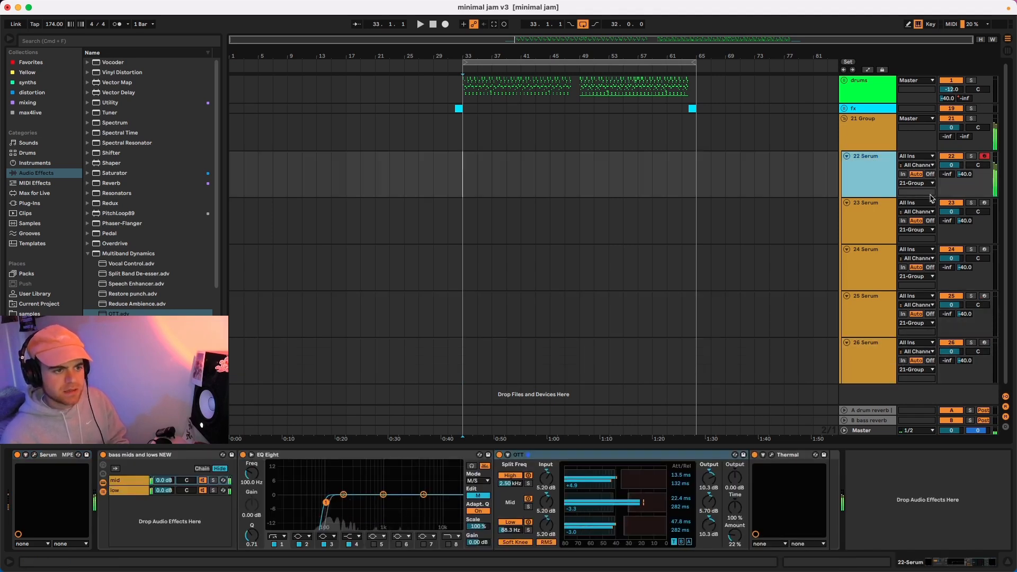
# Step: Audition the Serum bass tracks 23 to 26 by arming them one at a time
pyautogui.click(984, 203)
pyautogui.click(985, 249)
pyautogui.click(985, 297)
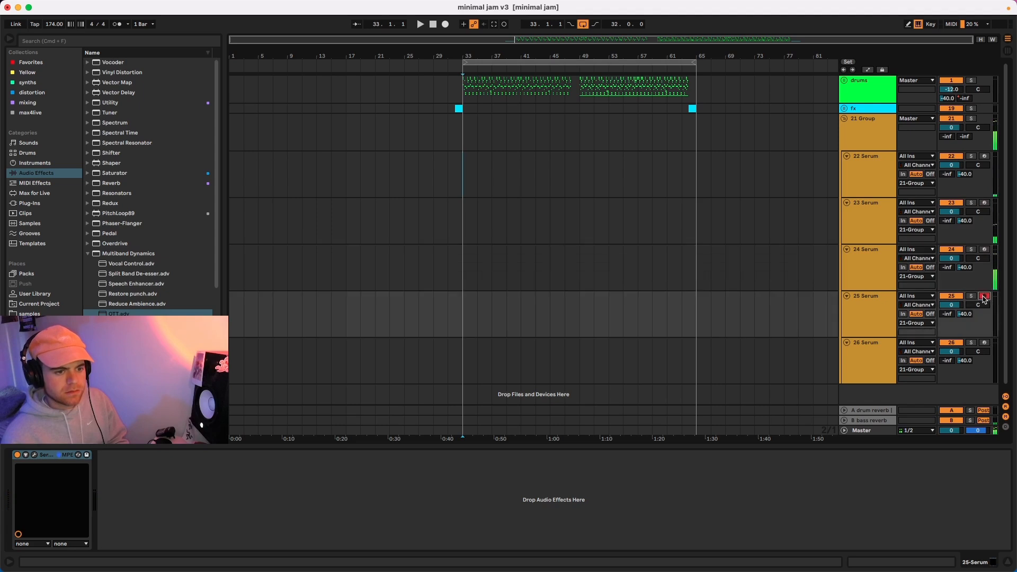
pyautogui.click(985, 344)
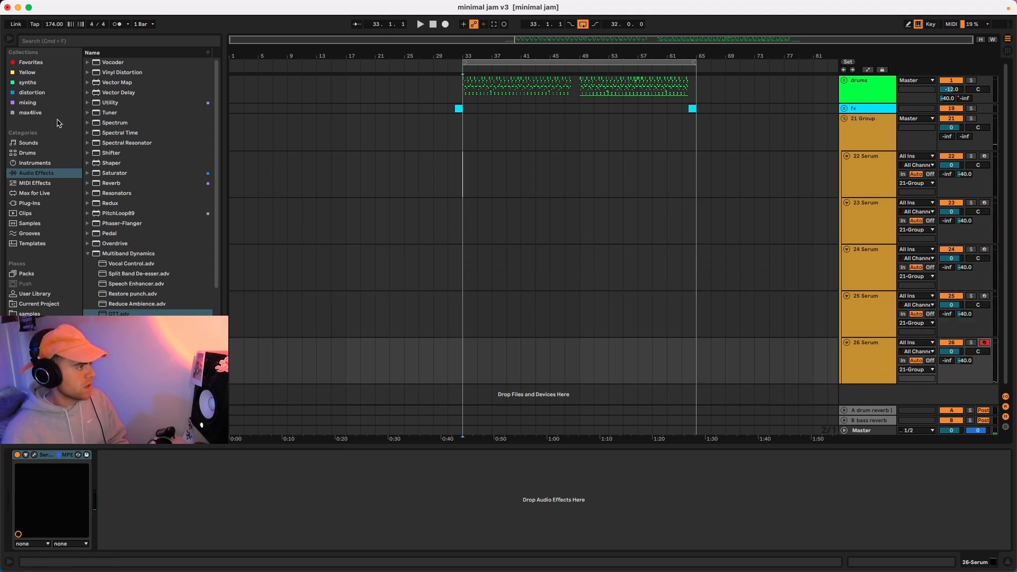
# Step: Add a new Serum instrument track from the synths collection below 26 Serum, outside the group
pyautogui.click(25, 83)
pyautogui.moveTo(120, 100); pyautogui.dragTo(603, 393)
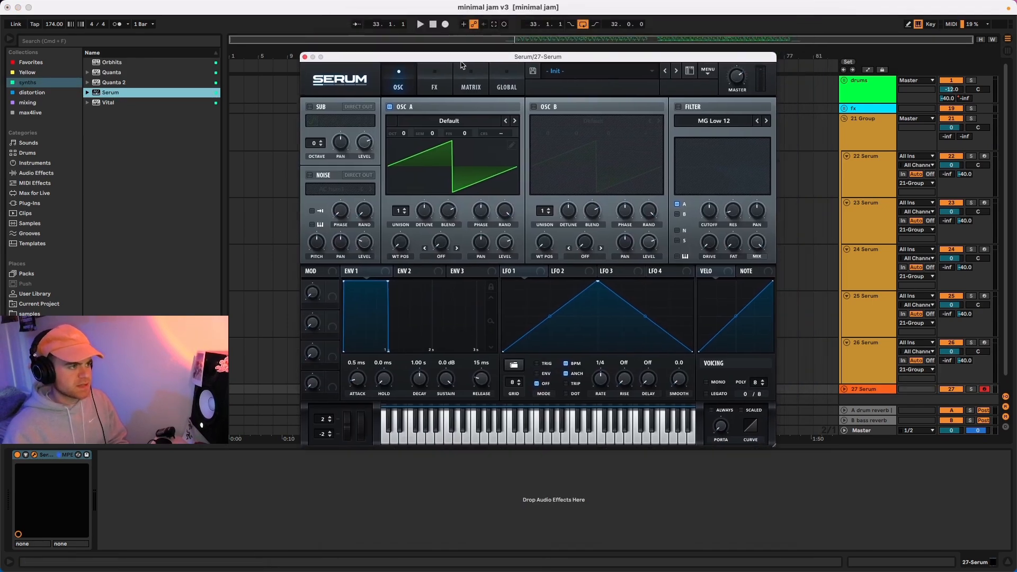
pyautogui.click(507, 86)
pyautogui.click(407, 86)
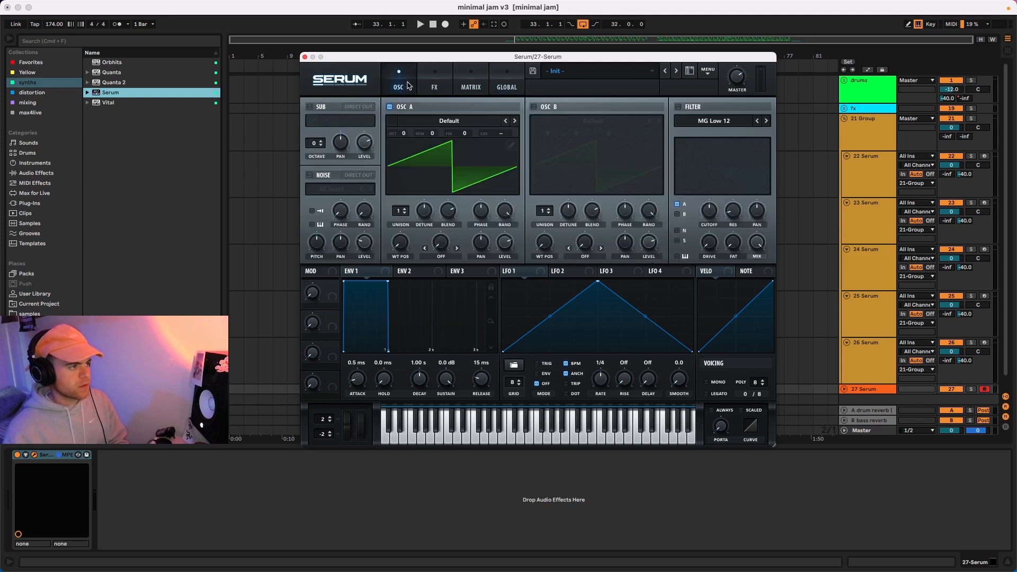
# Step: Enable the sub oscillator, set its octave to -3, and route it to Direct Out
pyautogui.click(309, 107)
pyautogui.moveTo(314, 148); pyautogui.dragTo(315, 182)
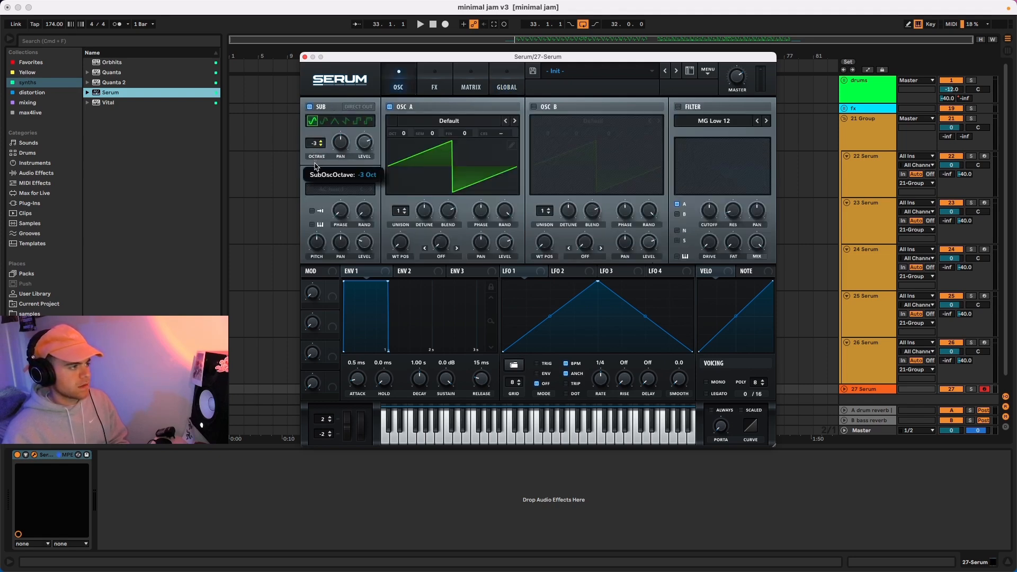
pyautogui.click(358, 107)
# Step: Load the Analog wavetable Basic Shapes into oscillator A and open it in the wavetable editor
pyautogui.click(424, 117)
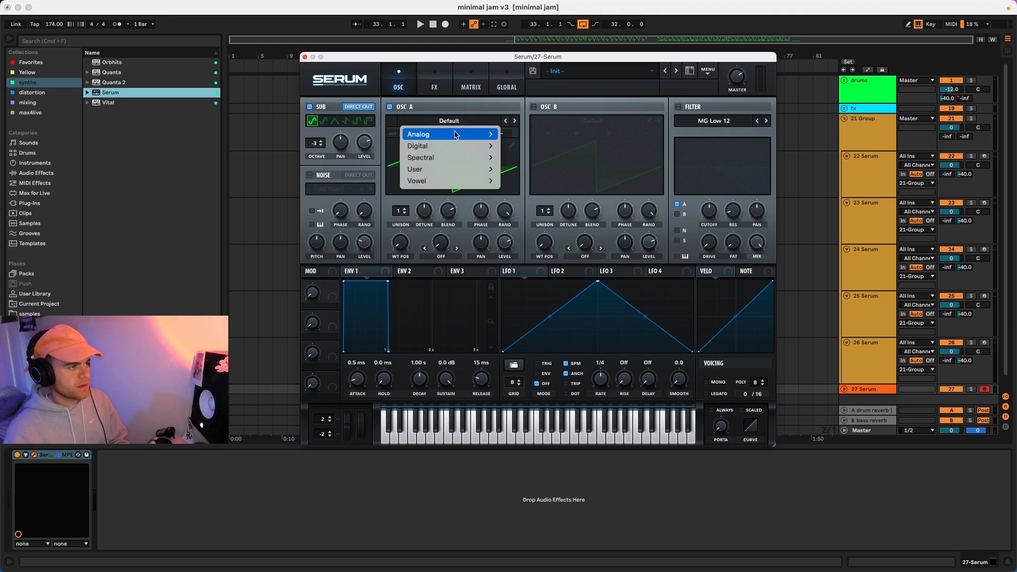
pyautogui.moveTo(424, 134)
pyautogui.click(570, 141)
pyautogui.click(507, 141)
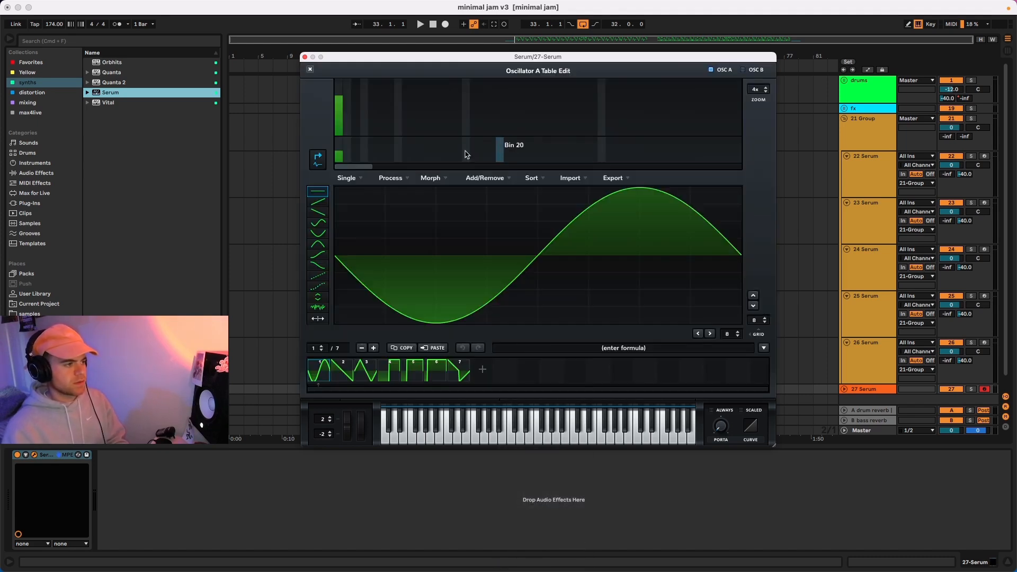
# Step: Delete the wavetable's frames from the last one backwards until only the first frame is left
pyautogui.click(460, 369)
pyautogui.click(360, 349)
pyautogui.click(361, 348)
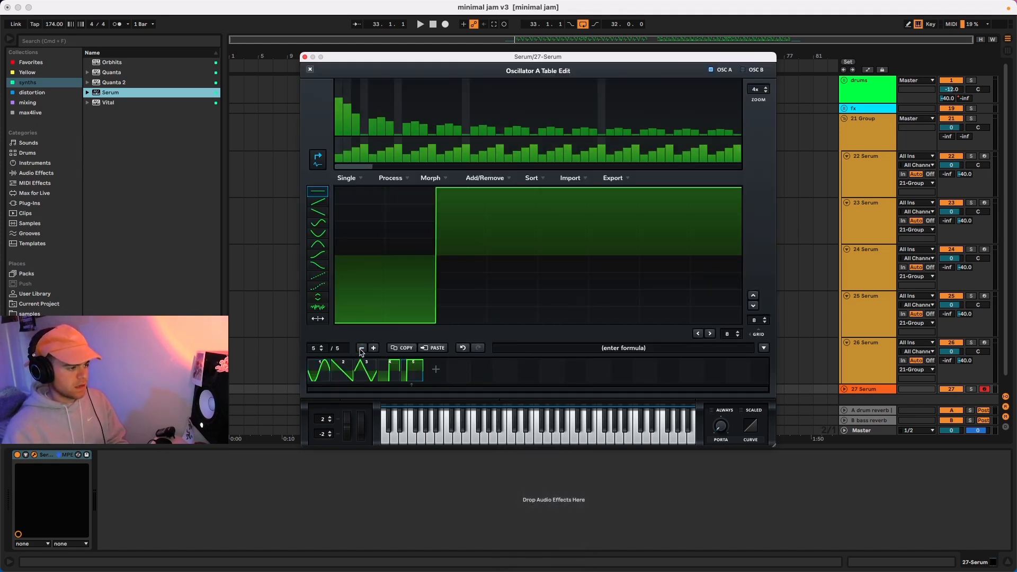
pyautogui.click(360, 348)
pyautogui.click(361, 348)
pyautogui.click(361, 348)
pyautogui.click(360, 348)
# Step: Replace the first frame's fundamental with harmonic bin 3, add a second frame, and add harmonic bin 5 to it
pyautogui.moveTo(339, 122)
pyautogui.mouseDown()
pyautogui.moveTo(339, 160)
pyautogui.moveTo(354, 94)
pyautogui.moveTo(353, 109)
pyautogui.mouseUp()
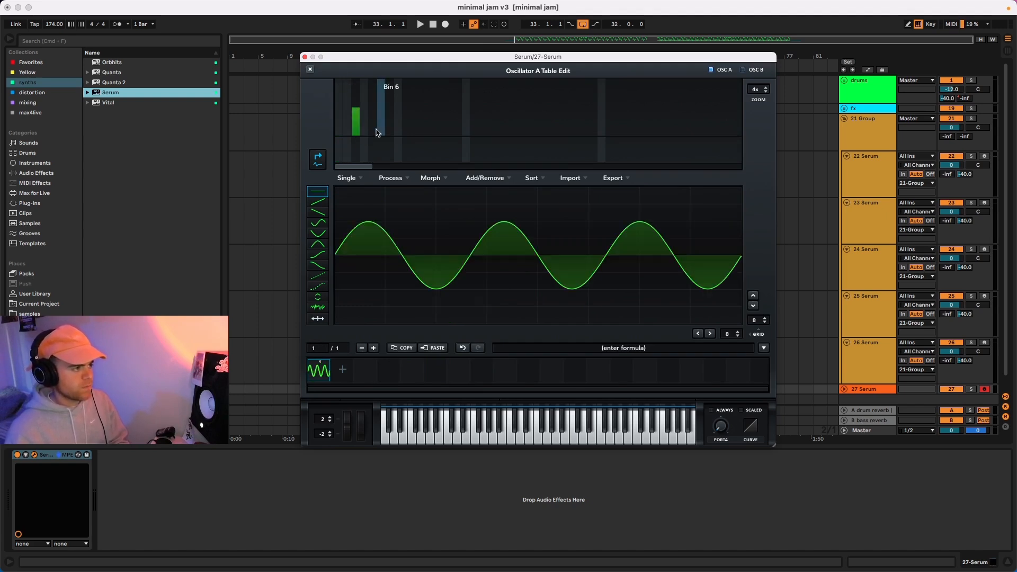
pyautogui.click(343, 370)
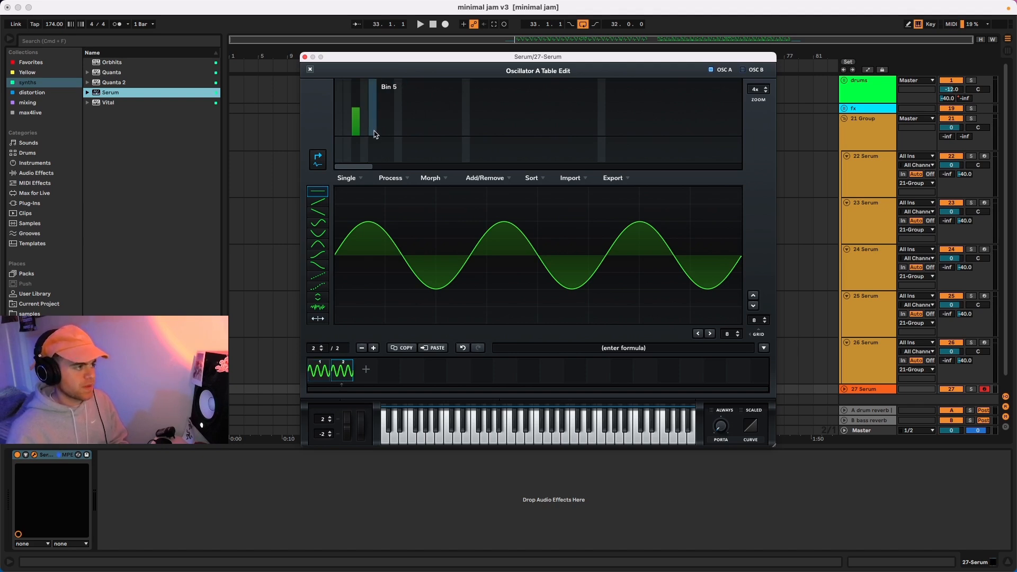
pyautogui.moveTo(373, 109); pyautogui.dragTo(374, 113)
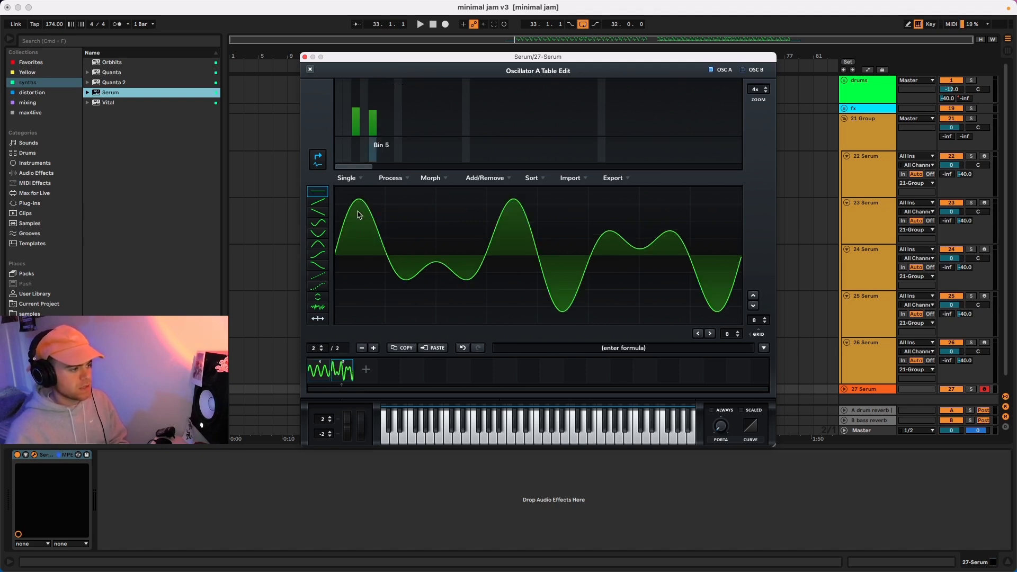
# Step: Compare the two wavetable frames, apply Morph - Spectral between them, and close the wavetable editor
pyautogui.click(318, 372)
pyautogui.click(343, 376)
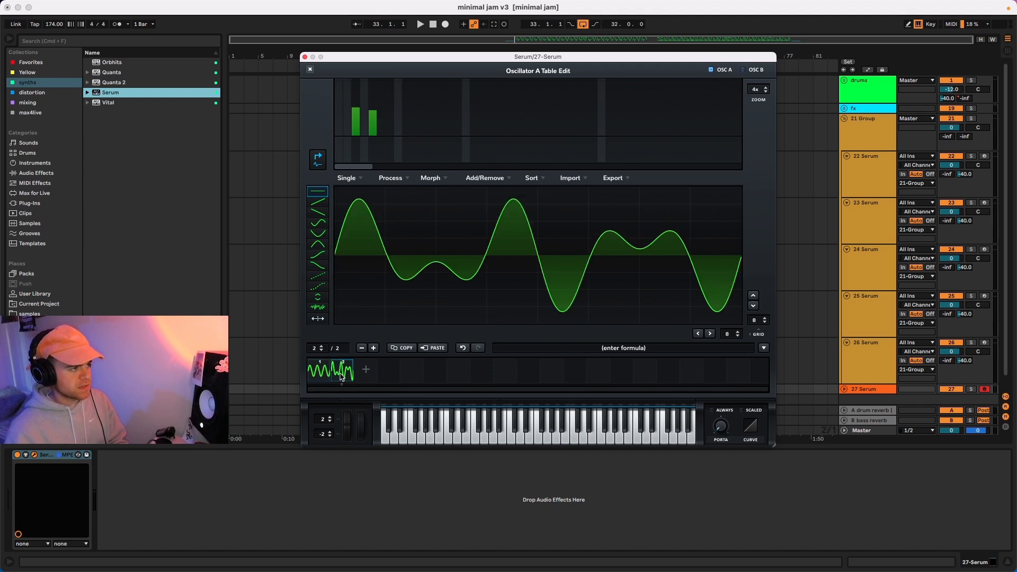
pyautogui.click(327, 376)
pyautogui.click(344, 376)
pyautogui.click(321, 375)
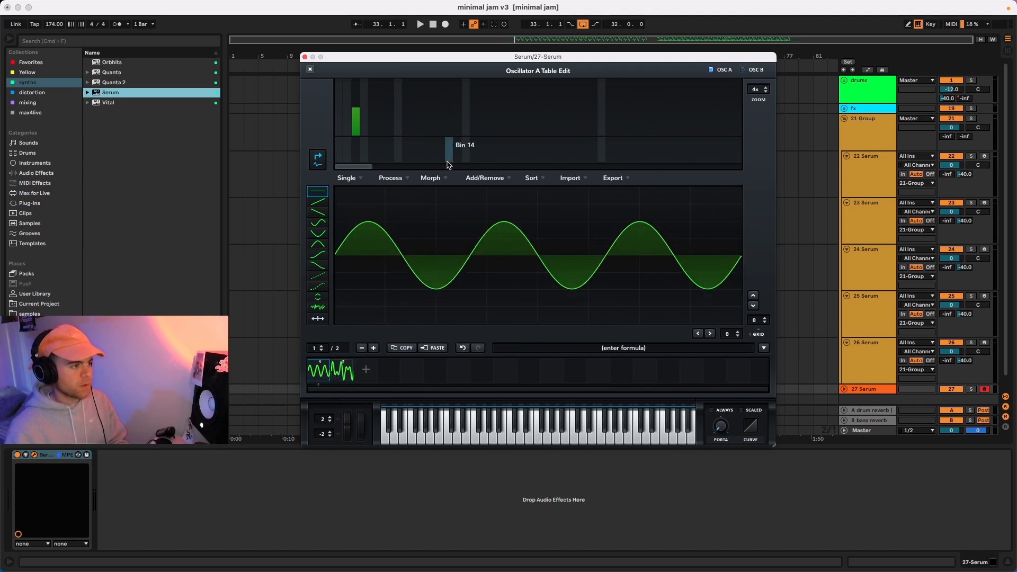
pyautogui.click(430, 178)
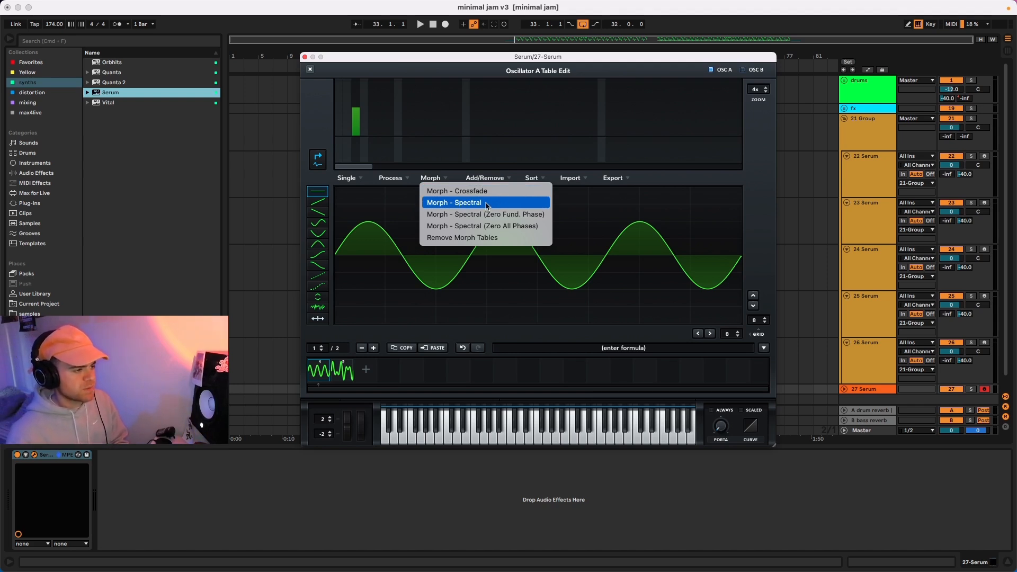
pyautogui.click(487, 204)
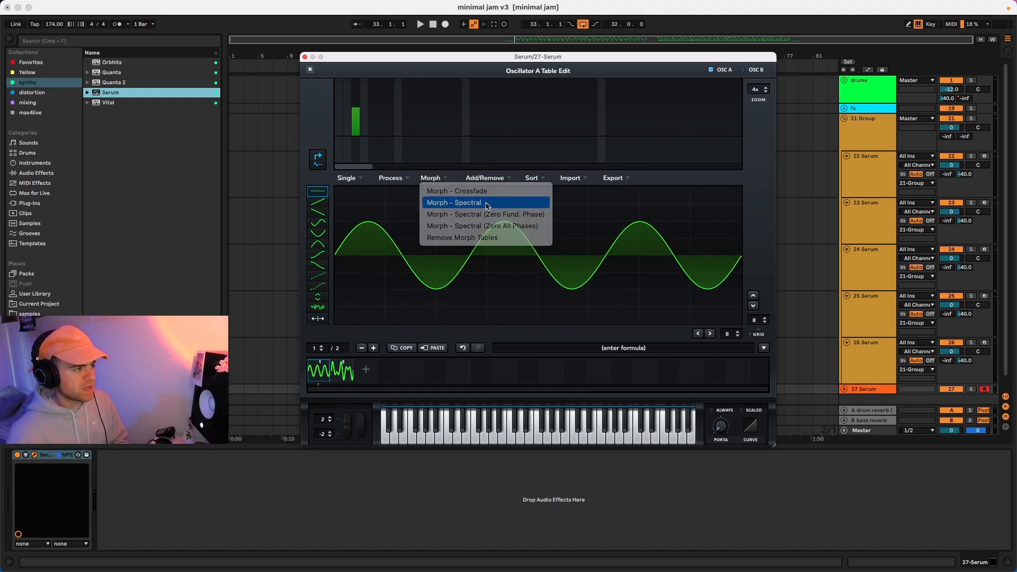
pyautogui.click(310, 70)
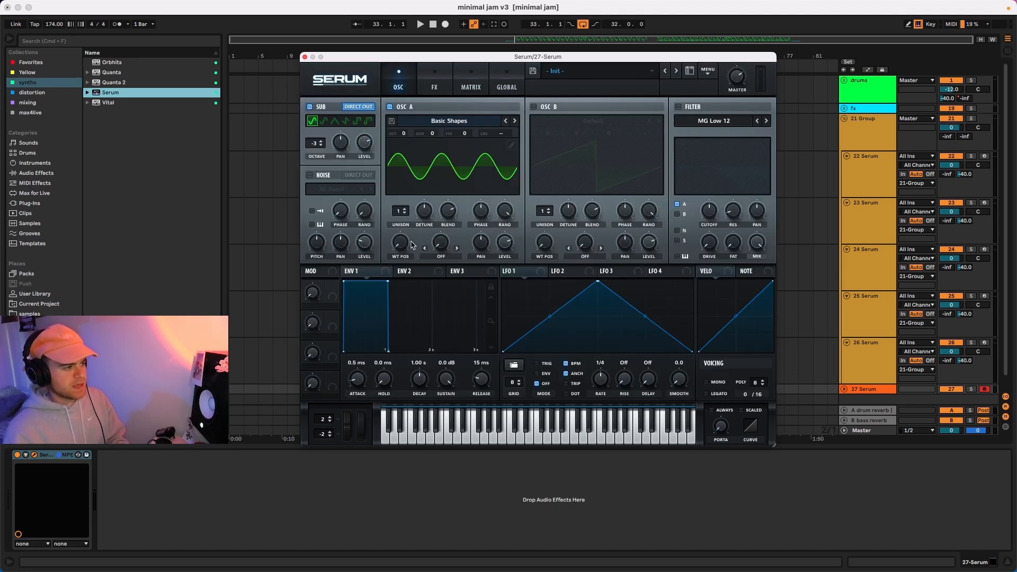
# Step: Test oscillator A's wavetable position, then set its octave to -3, unison to 5, and detune to about 0.12
pyautogui.moveTo(400, 249); pyautogui.dragTo(407, 275)
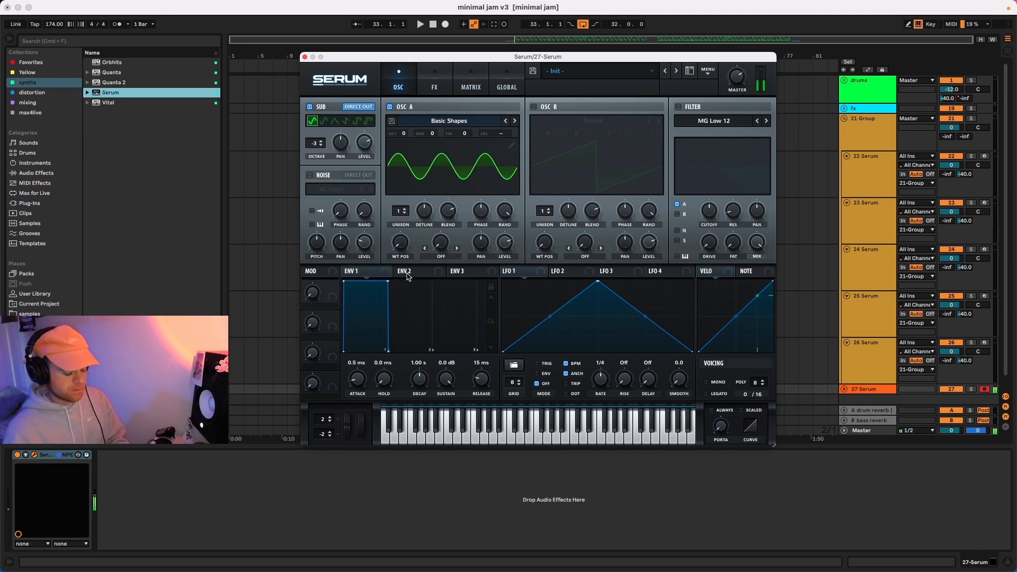
pyautogui.moveTo(405, 133); pyautogui.dragTo(405, 146)
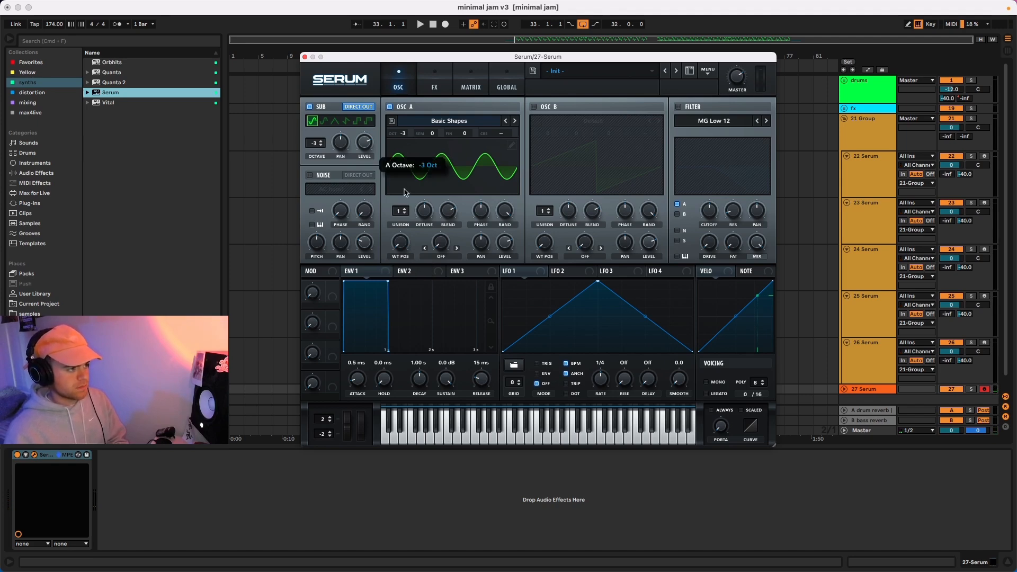
pyautogui.moveTo(401, 212); pyautogui.dragTo(401, 191)
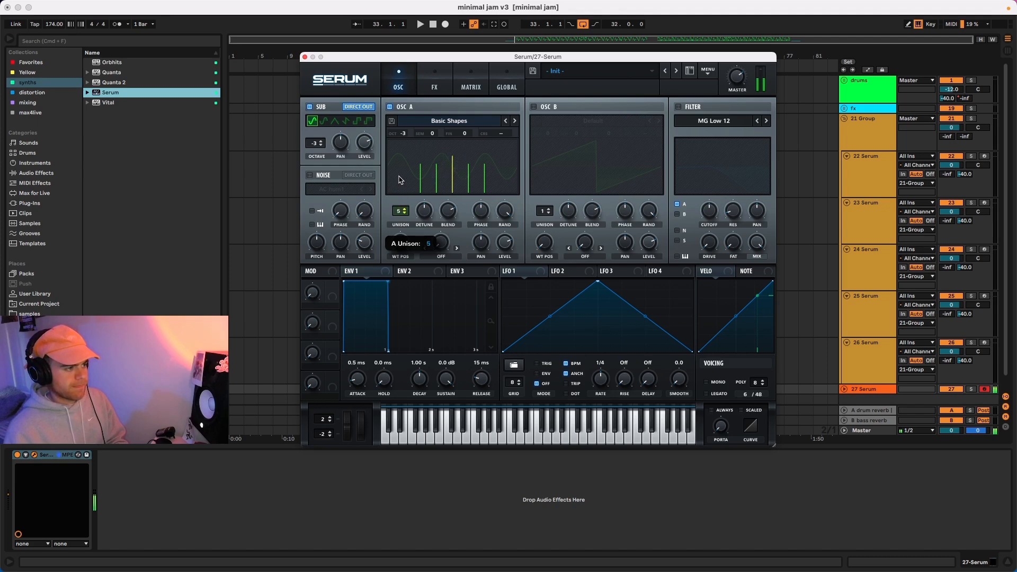
pyautogui.click(404, 209)
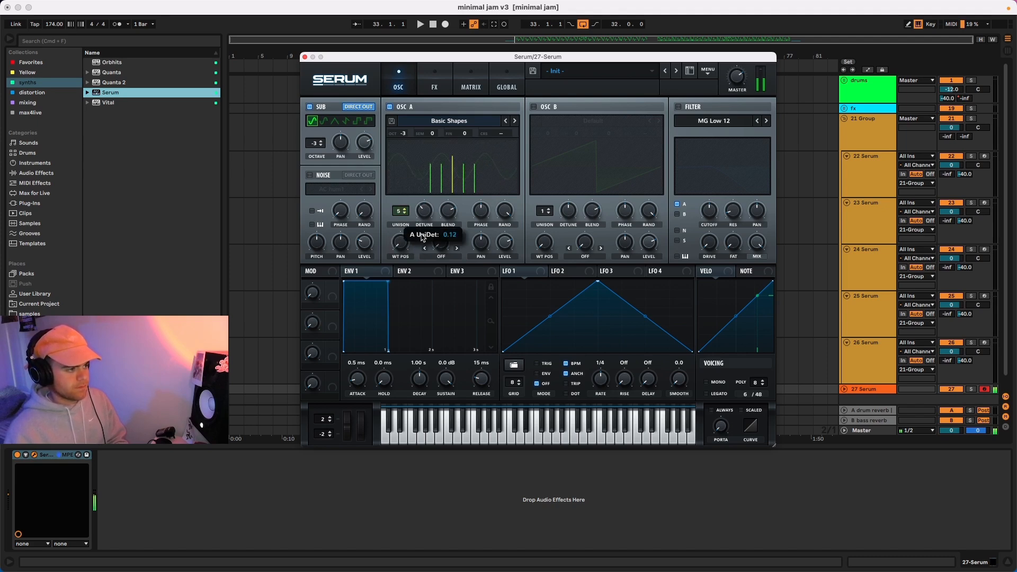
pyautogui.moveTo(422, 236); pyautogui.dragTo(423, 239)
# Step: Enable oscillator B, load the Analog wavetable Basic Shapes into it, and set its unison to 2
pyautogui.click(540, 106)
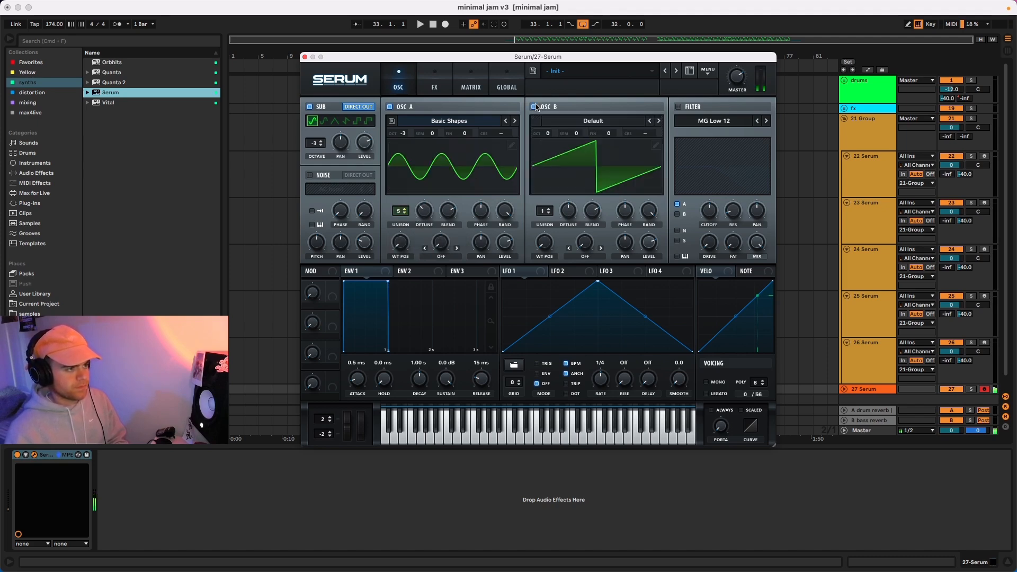
pyautogui.click(575, 121)
pyautogui.moveTo(591, 134)
pyautogui.click(670, 140)
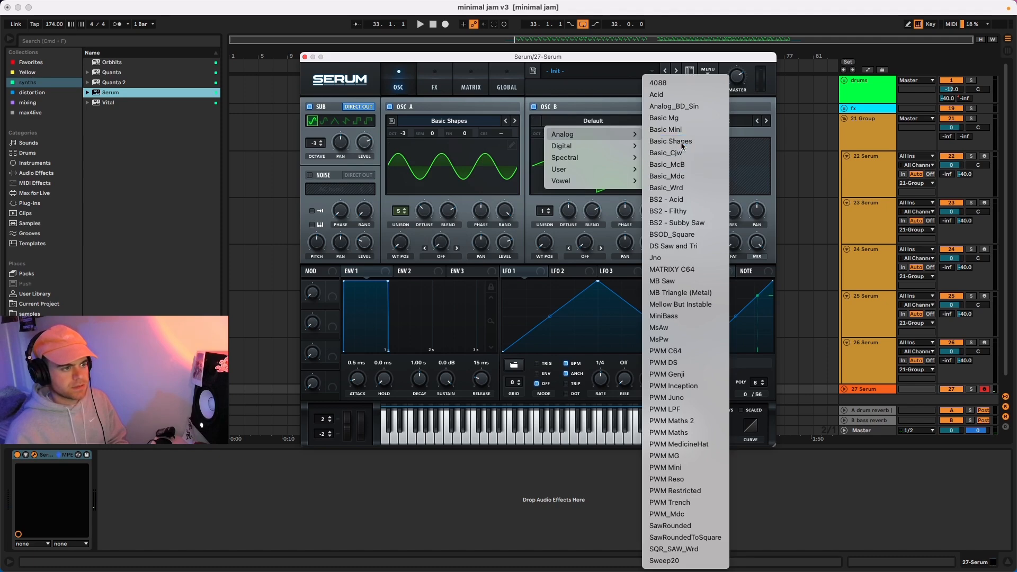
pyautogui.click(546, 213)
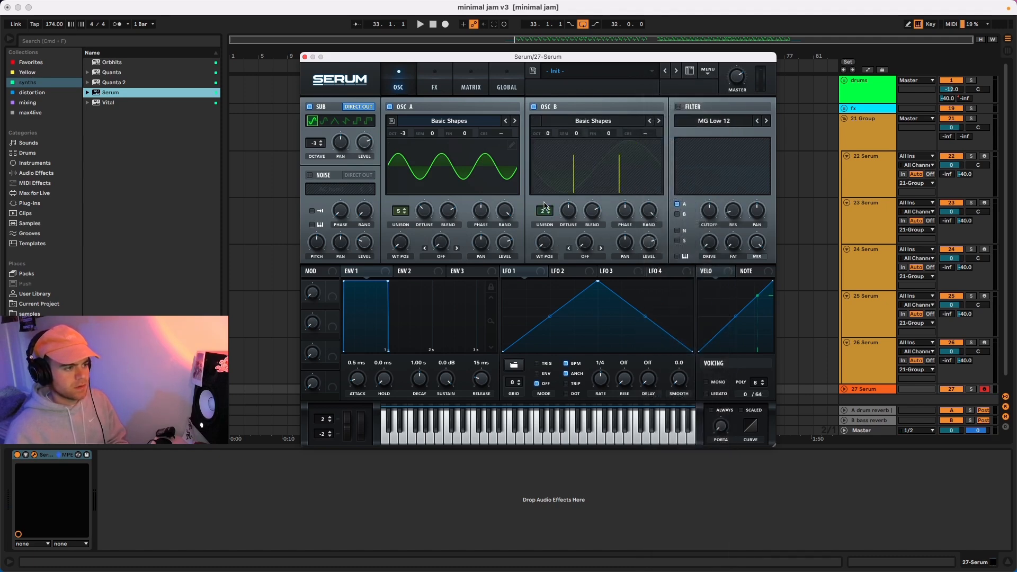
# Step: Set oscillator A's warp mode to FM (From B), lower oscillator B's octave to -2, and adjust the FM amount
pyautogui.click(447, 254)
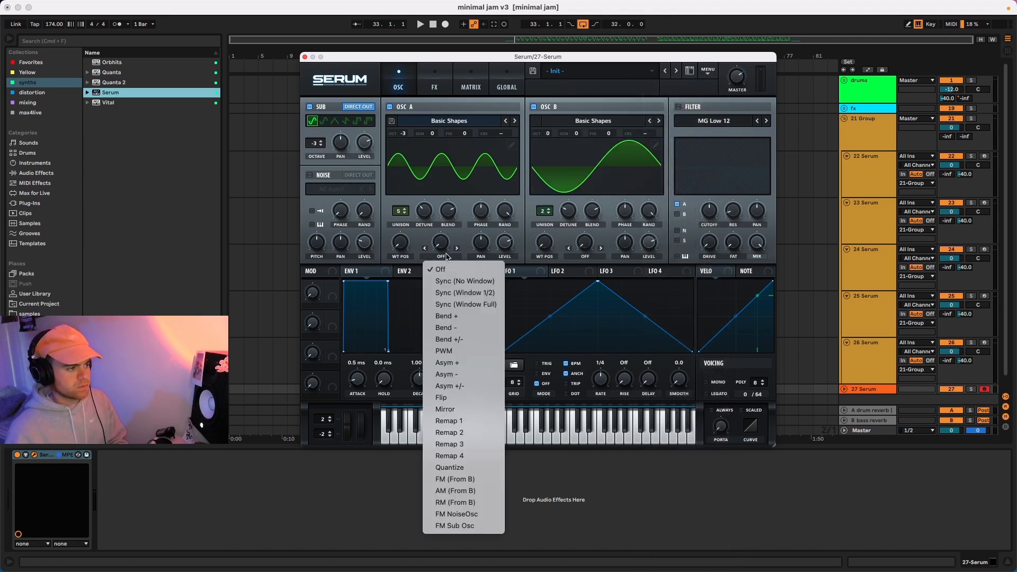
pyautogui.click(465, 479)
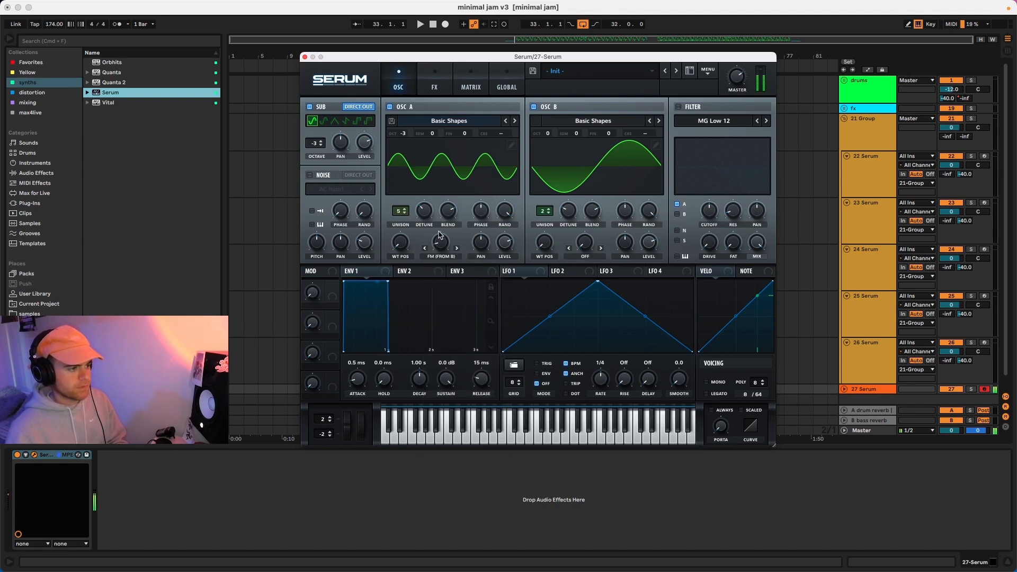
pyautogui.moveTo(548, 133); pyautogui.dragTo(549, 155)
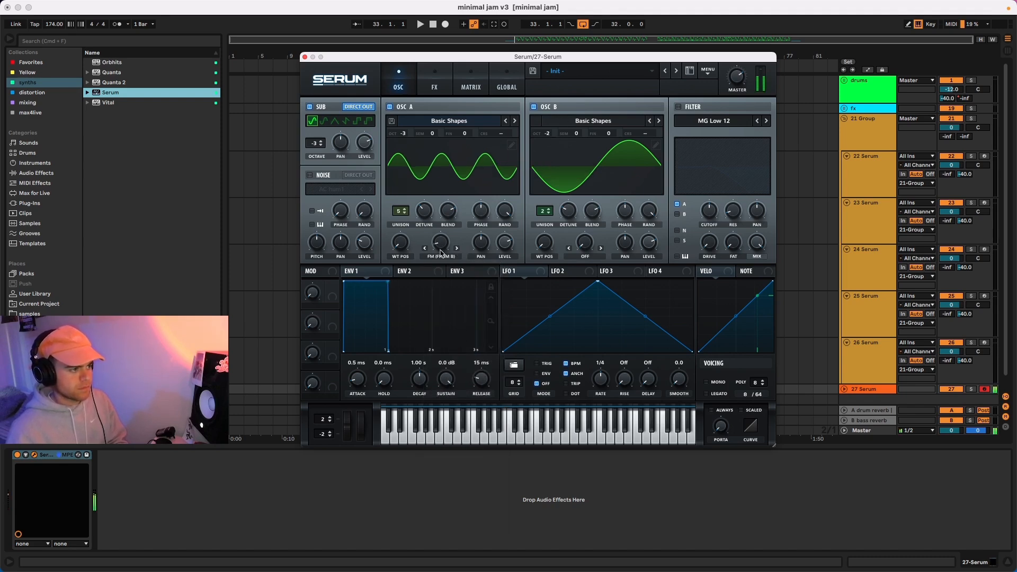
pyautogui.moveTo(440, 247); pyautogui.dragTo(410, 245)
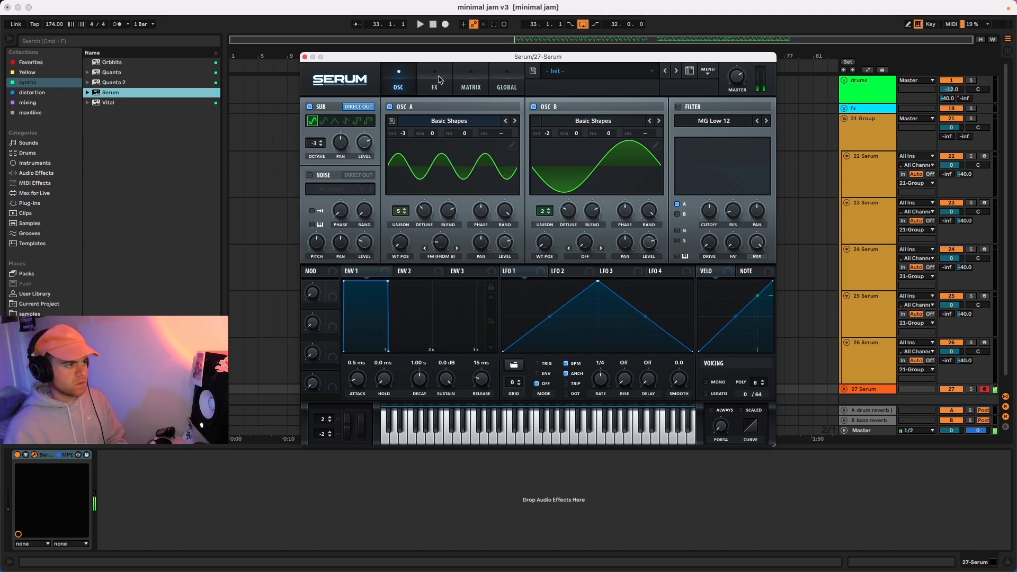
# Step: Enable the Tube distortion effect with drive at about 35 % and mix at 100 %
pyautogui.click(436, 81)
pyautogui.click(314, 125)
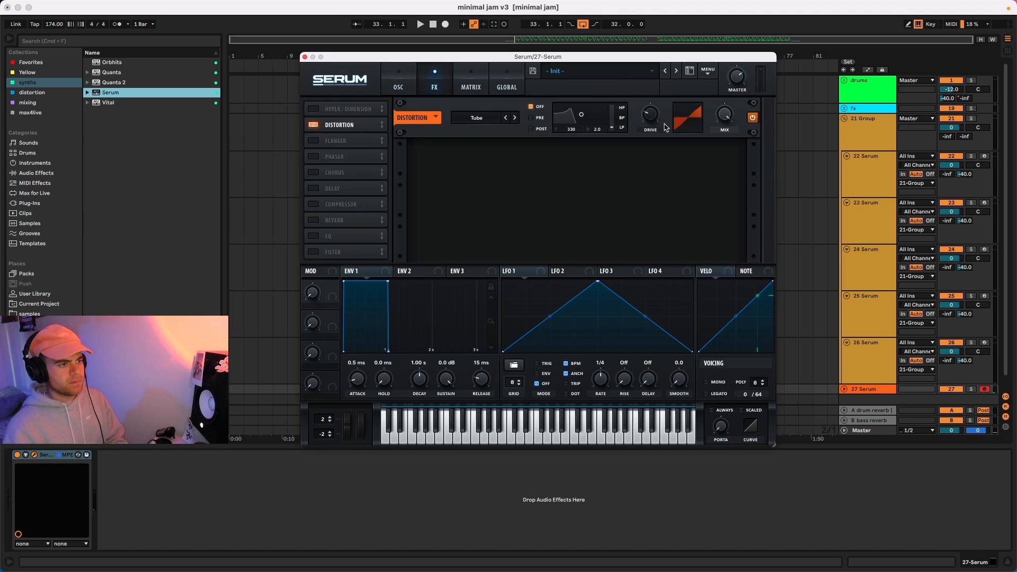
pyautogui.moveTo(650, 119)
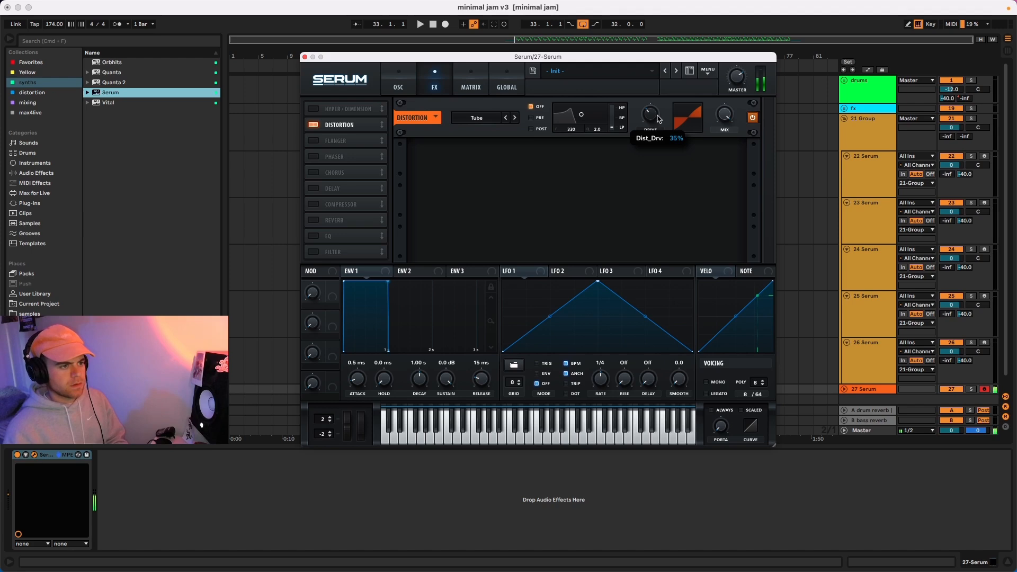
pyautogui.moveTo(723, 118)
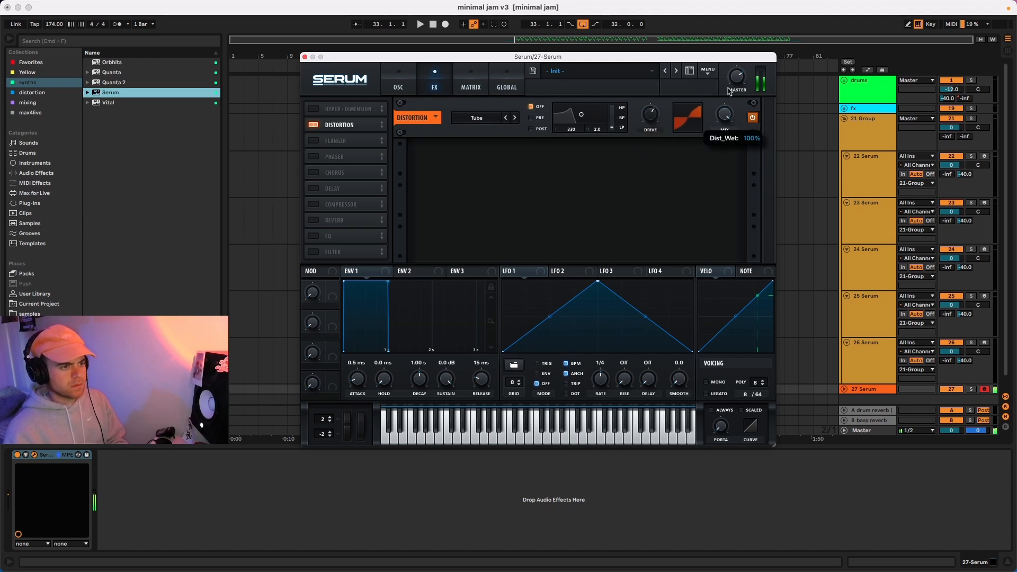
# Step: Enable Chorus, move it directly after Distortion, lower its LPF, and set its mix to about 58 %
pyautogui.click(320, 173)
pyautogui.moveTo(334, 173); pyautogui.dragTo(333, 140)
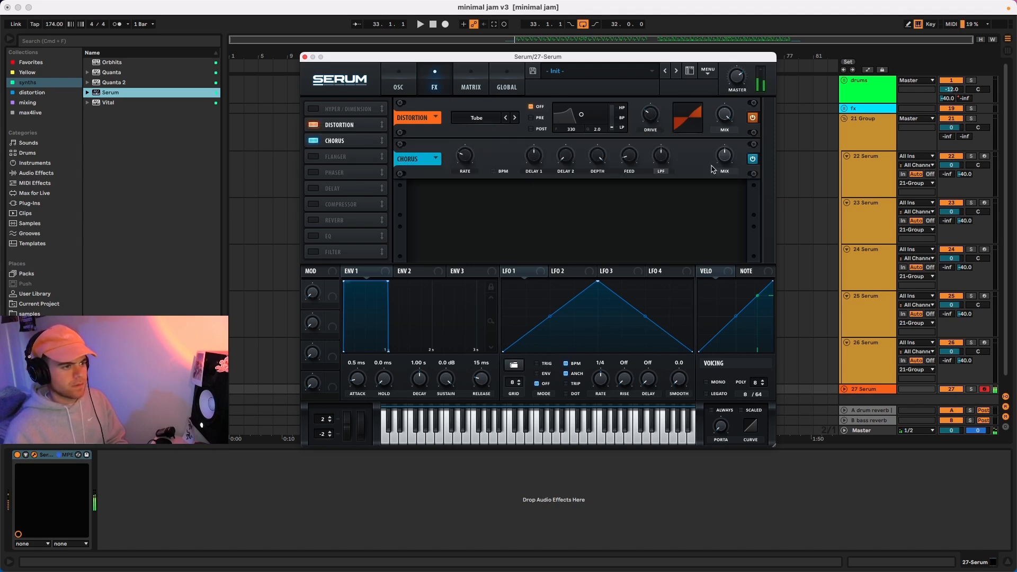
pyautogui.moveTo(657, 158); pyautogui.dragTo(655, 196)
pyautogui.moveTo(725, 157)
pyautogui.mouseDown()
pyautogui.moveTo(724, 188)
pyautogui.moveTo(731, 142)
pyautogui.mouseUp()
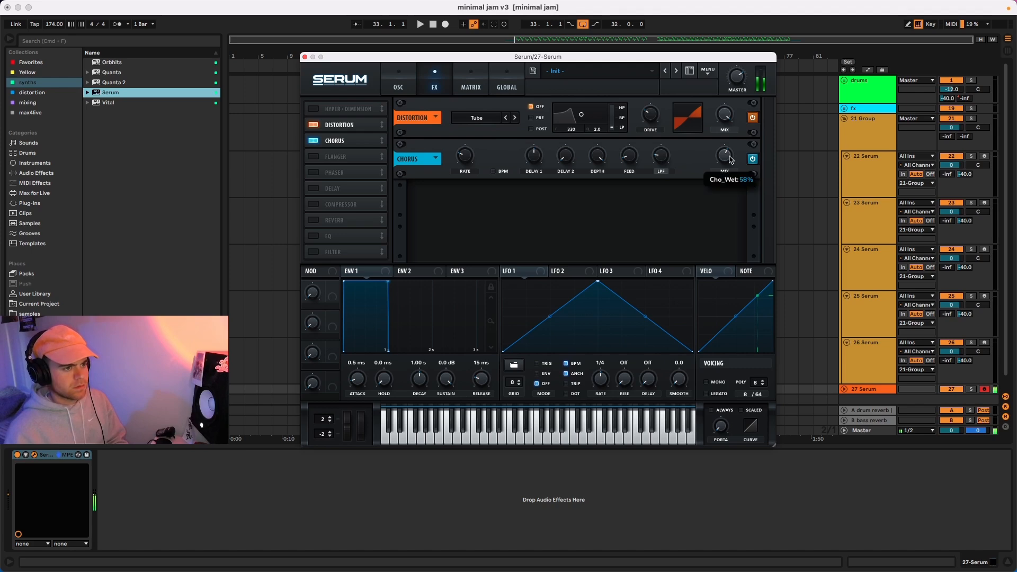
pyautogui.moveTo(651, 118)
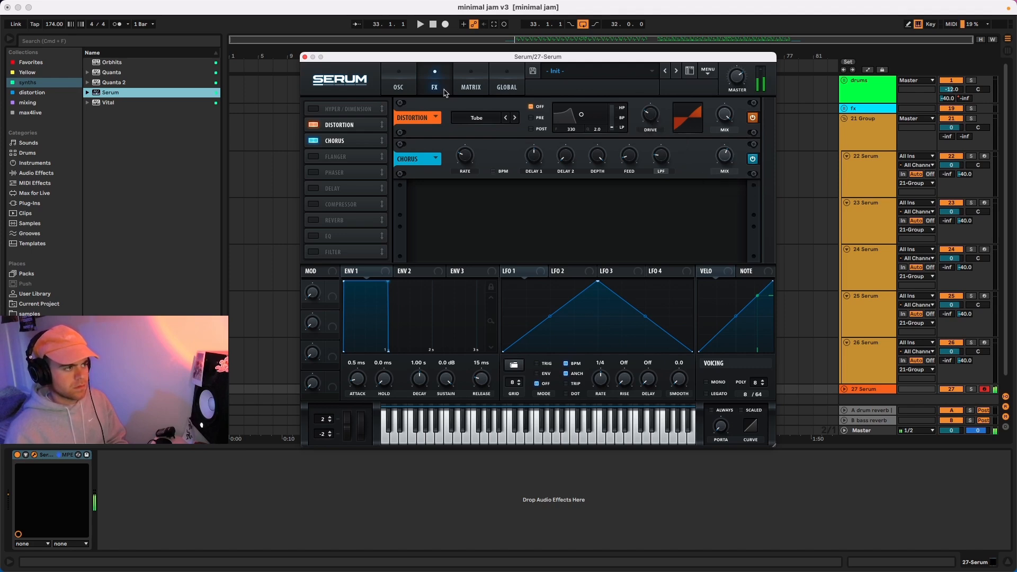
# Step: Assign LFO 1 to modulate oscillator A's wavetable position
pyautogui.click(406, 80)
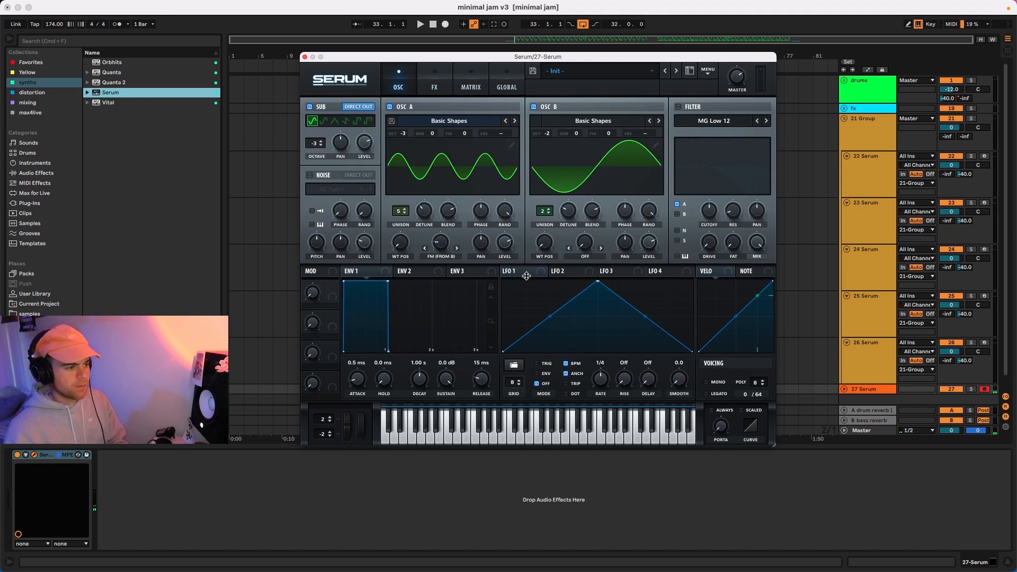
pyautogui.moveTo(528, 271); pyautogui.dragTo(401, 249)
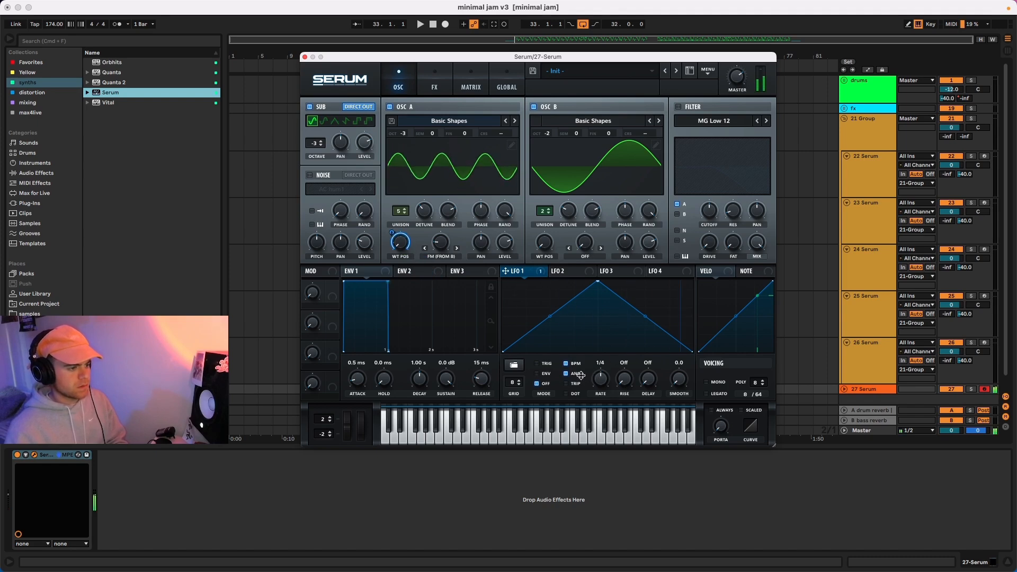
# Step: Set LFO 1 to Trig mode with TRIP and DOT on and a 1/2 rate, and reshape it into a tall and a lower curved peak
pyautogui.click(538, 364)
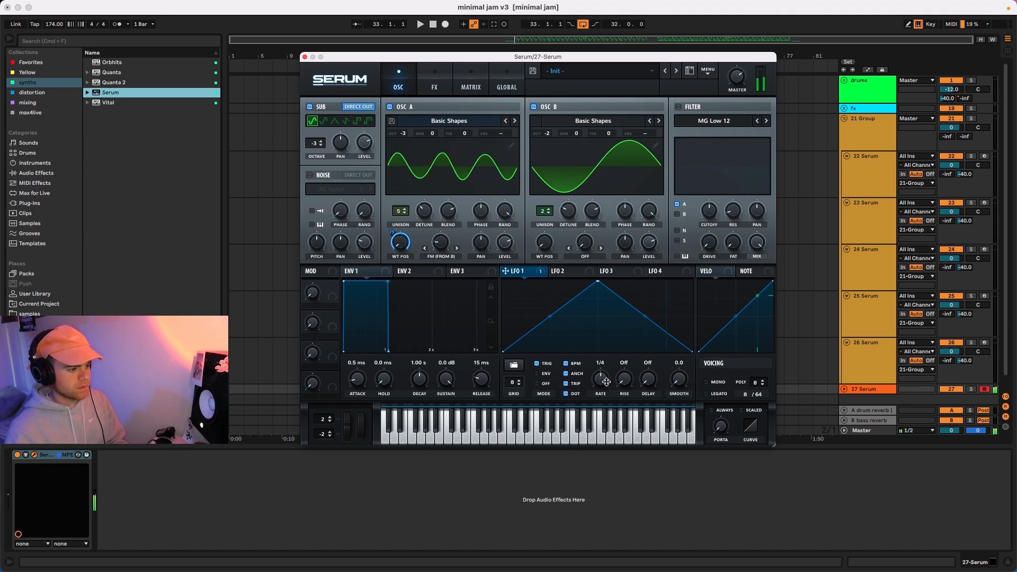
pyautogui.moveTo(605, 382); pyautogui.dragTo(607, 390)
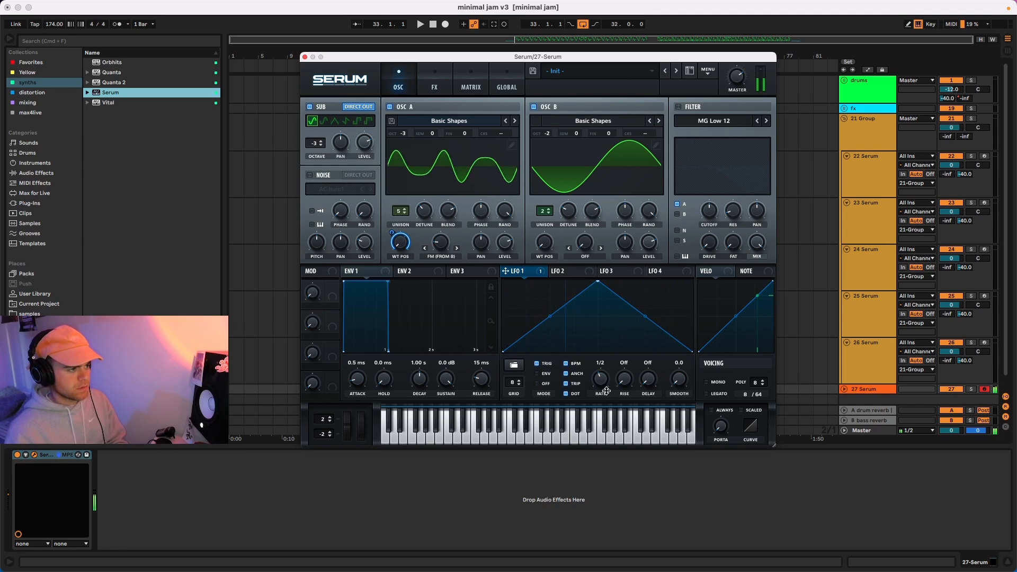
pyautogui.moveTo(596, 284); pyautogui.dragTo(550, 290)
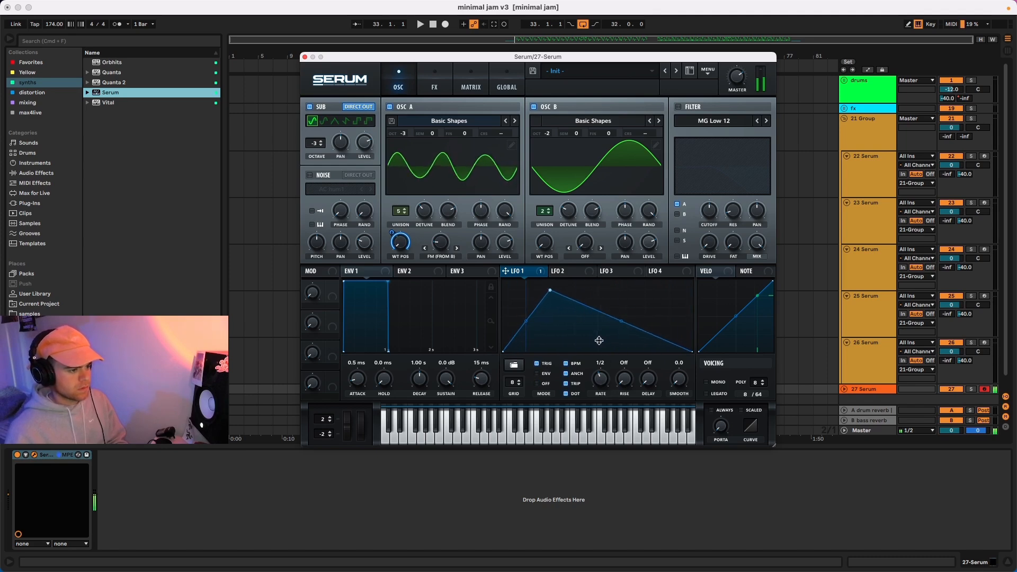
pyautogui.doubleClick(599, 341)
pyautogui.doubleClick(639, 292)
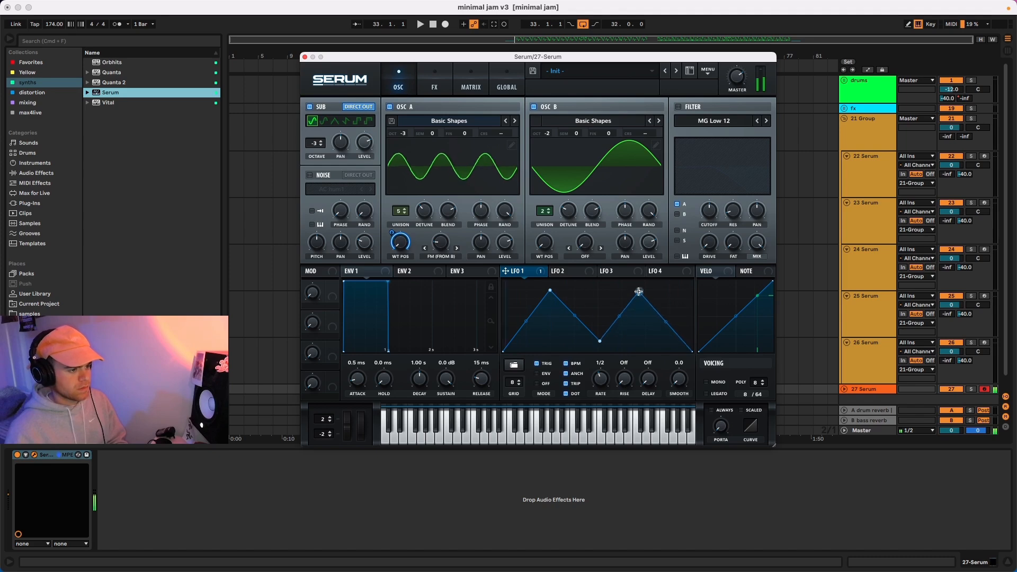
pyautogui.moveTo(639, 291); pyautogui.dragTo(527, 331)
pyautogui.moveTo(641, 301); pyautogui.dragTo(644, 299)
pyautogui.moveTo(550, 291); pyautogui.dragTo(547, 287)
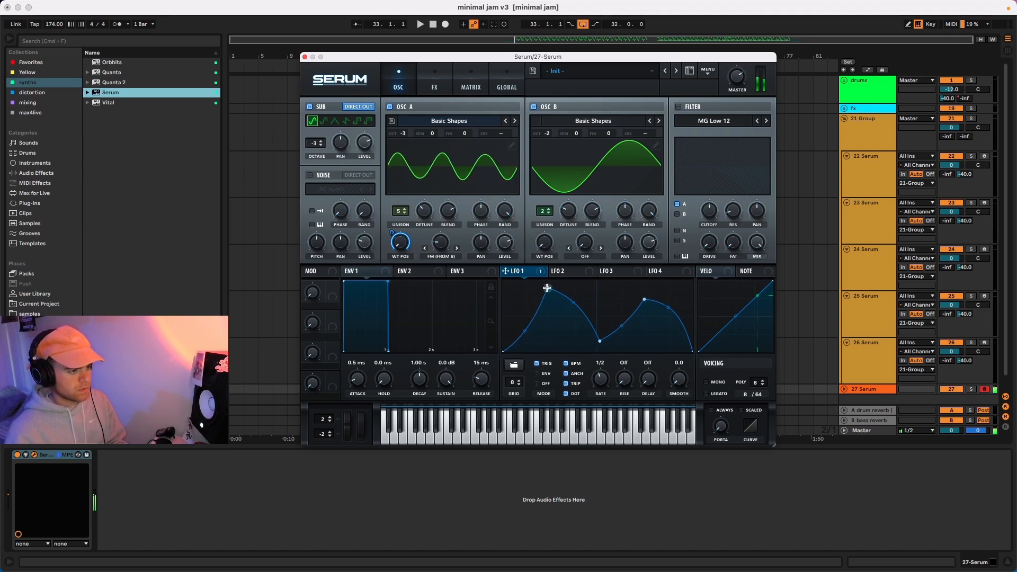
pyautogui.moveTo(600, 341); pyautogui.dragTo(600, 337)
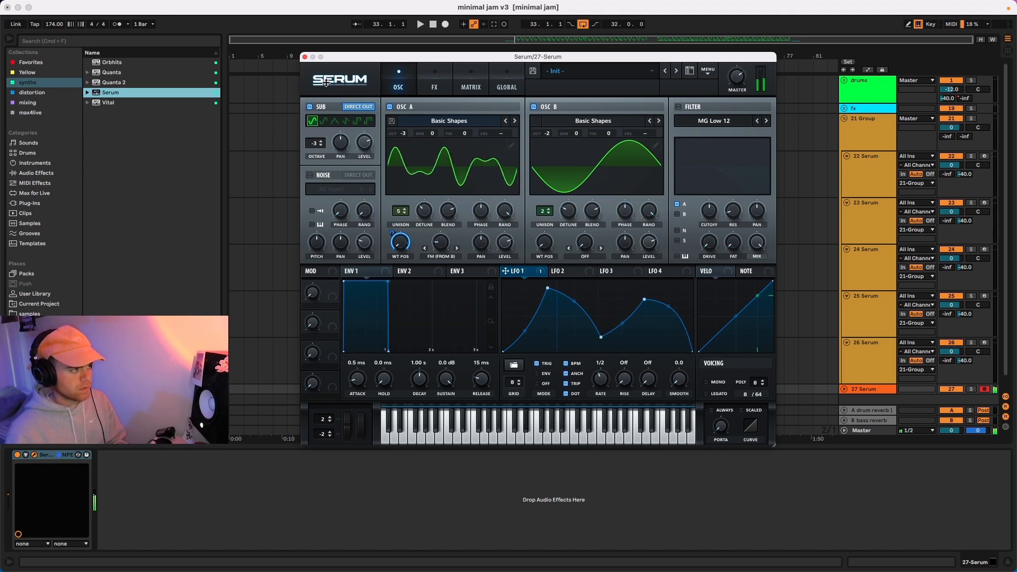
# Step: Close the Serum window and add the favourite bass mids and lows NEW rack after Serum on the 27 Serum track
pyautogui.click(304, 57)
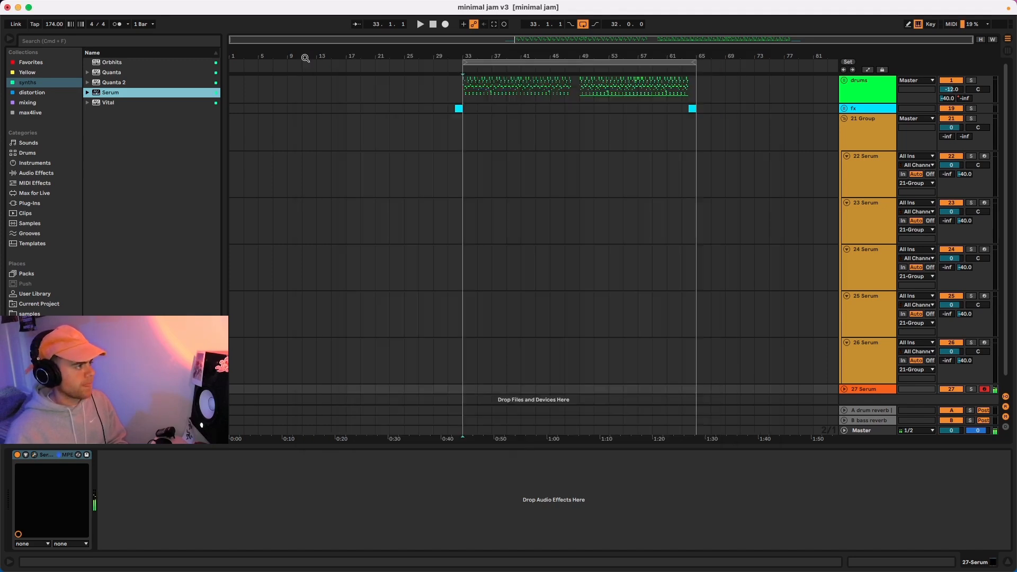
pyautogui.click(27, 64)
pyautogui.moveTo(139, 64); pyautogui.dragTo(170, 490)
# Step: Find Overdrive and add it after EQ Eight, set to 423 Hz, drive 40 %, tone 67 % and dry/wet 30 %
pyautogui.click(45, 94)
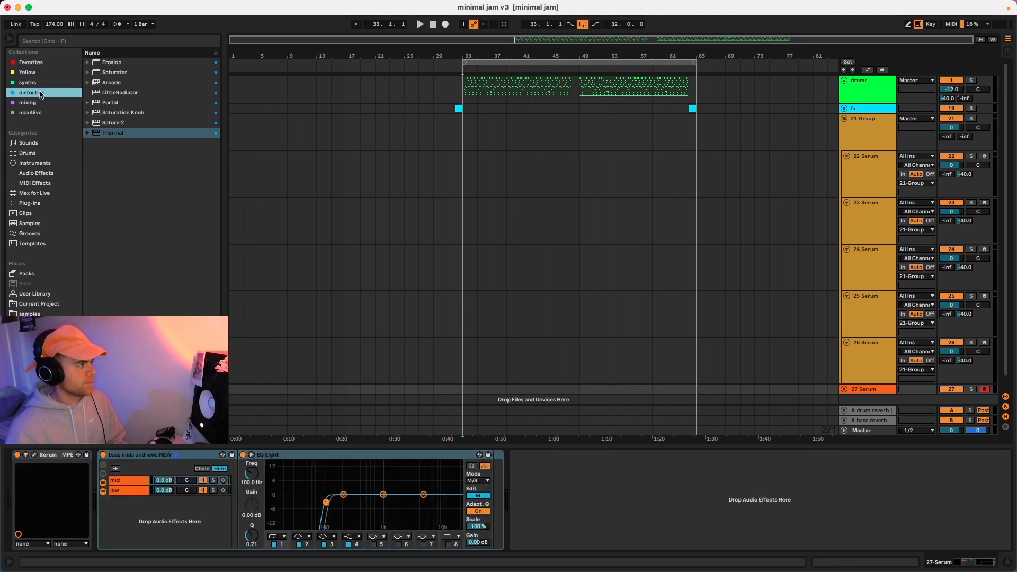
pyautogui.click(42, 104)
pyautogui.click(36, 94)
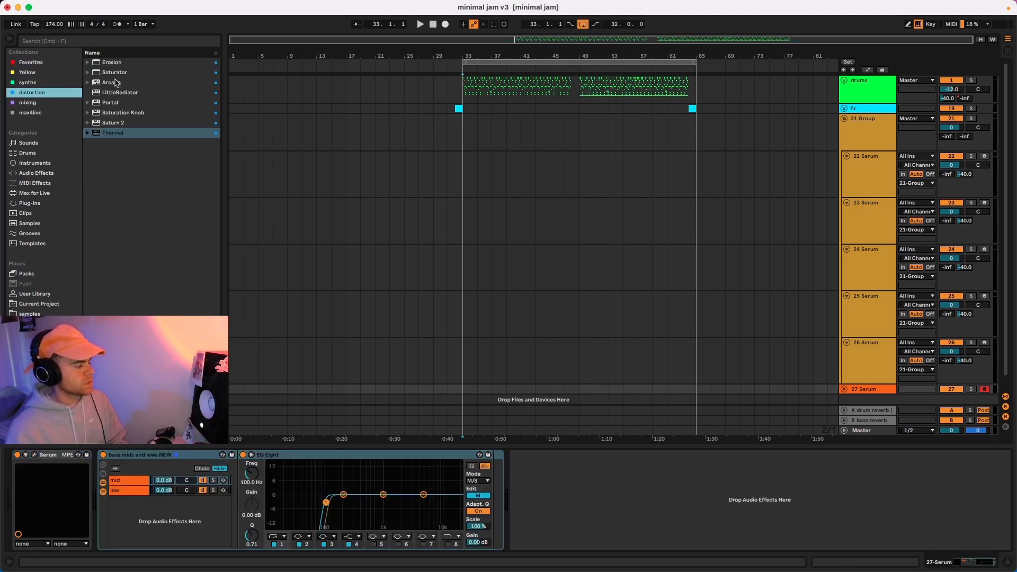
pyautogui.click(35, 164)
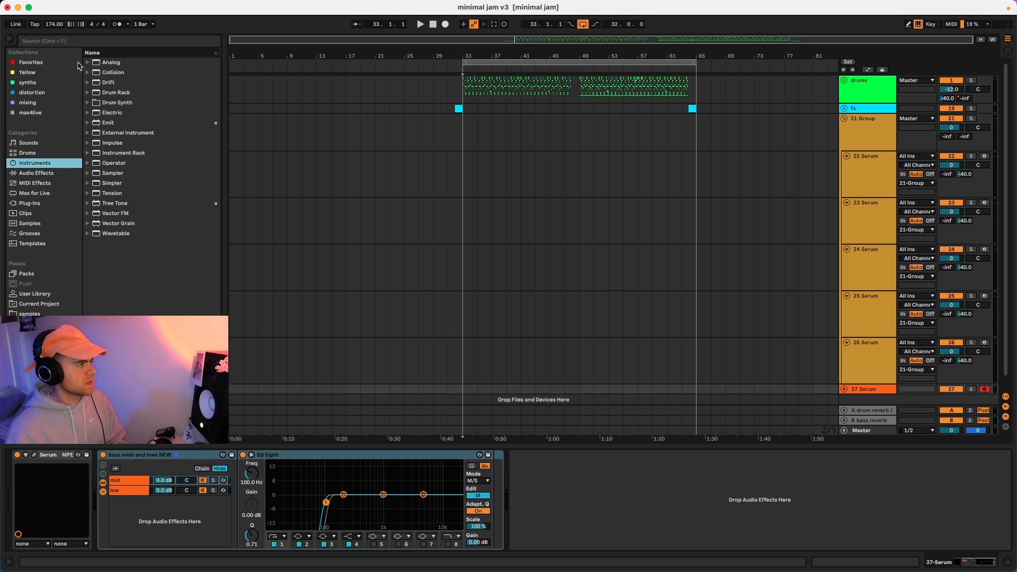
pyautogui.click(54, 42)
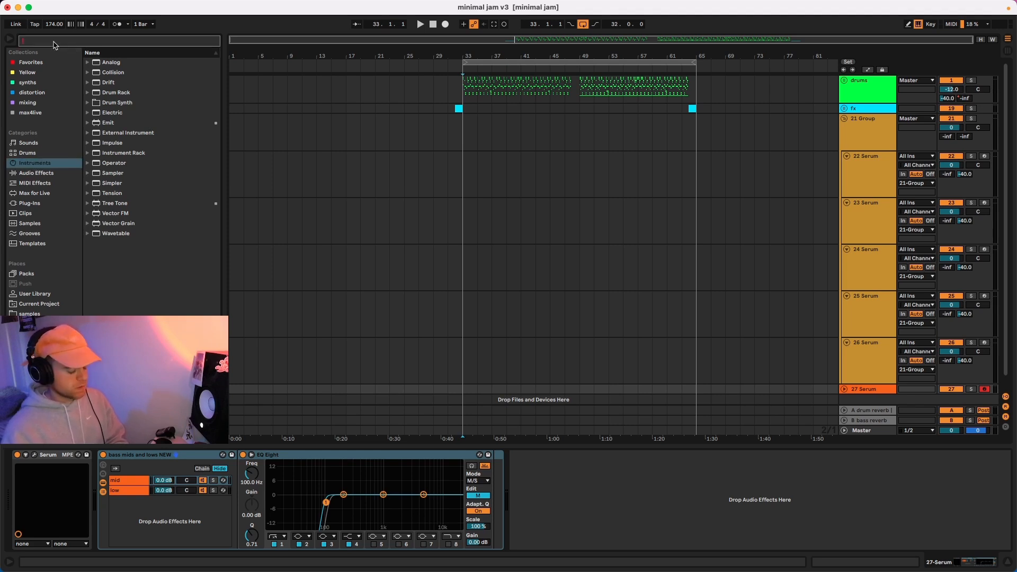
pyautogui.write('over')
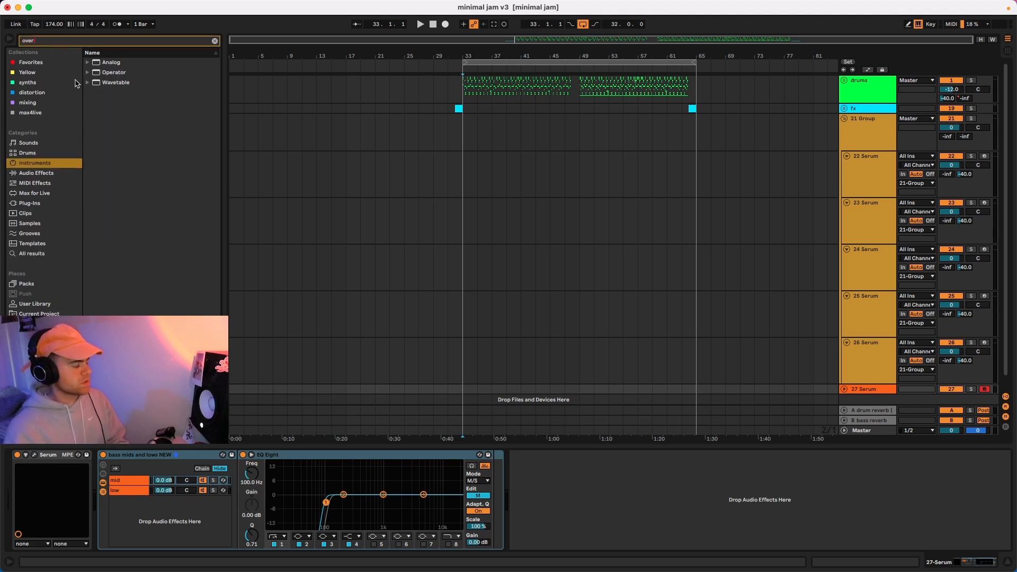
pyautogui.click(36, 173)
pyautogui.moveTo(104, 75); pyautogui.dragTo(517, 489)
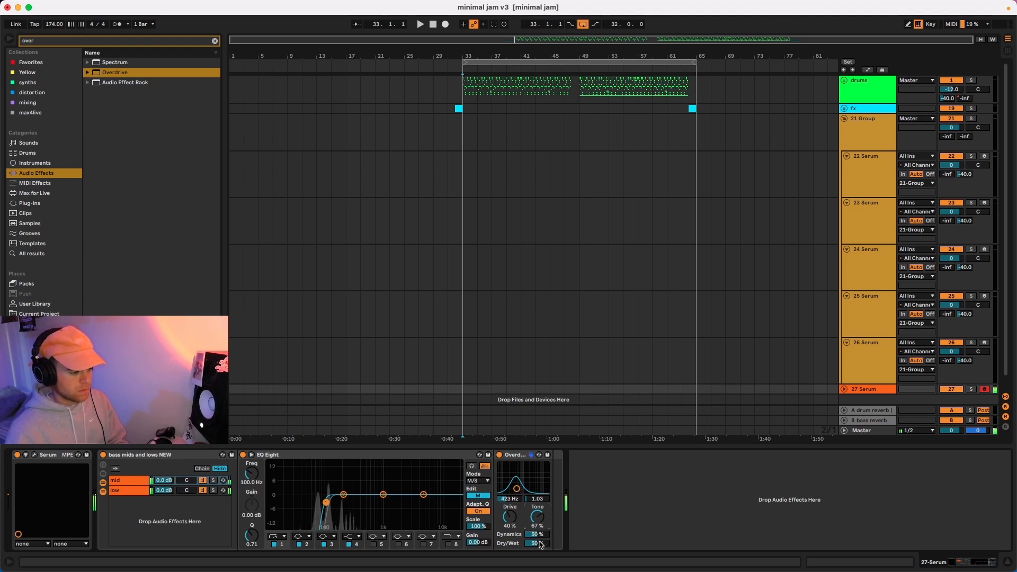
pyautogui.moveTo(539, 545); pyautogui.dragTo(540, 552)
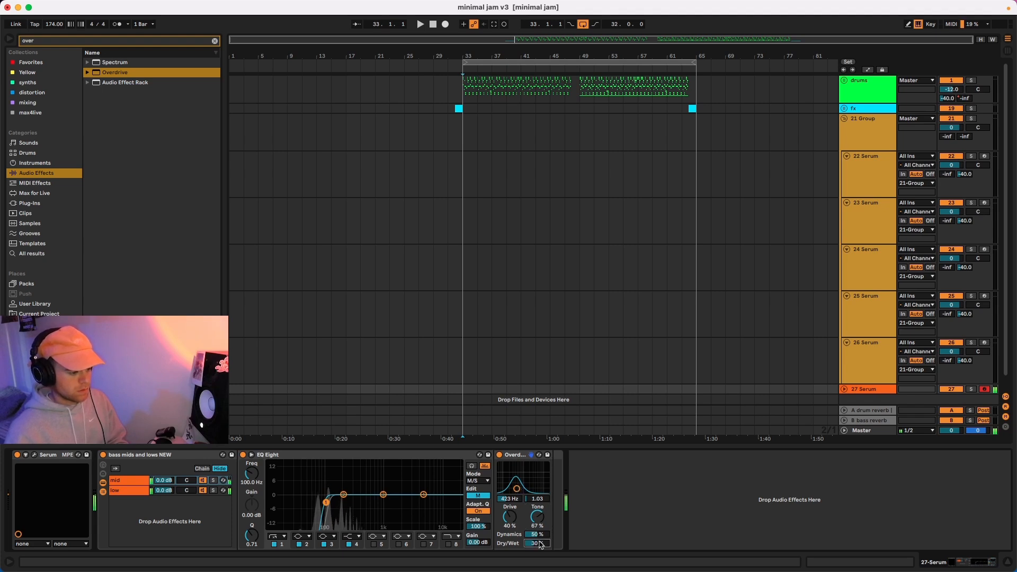
# Step: Add Saturator after Overdrive with Soft Clip on, drive at 5.14 dB and the Waveshaper curve type
pyautogui.click(214, 41)
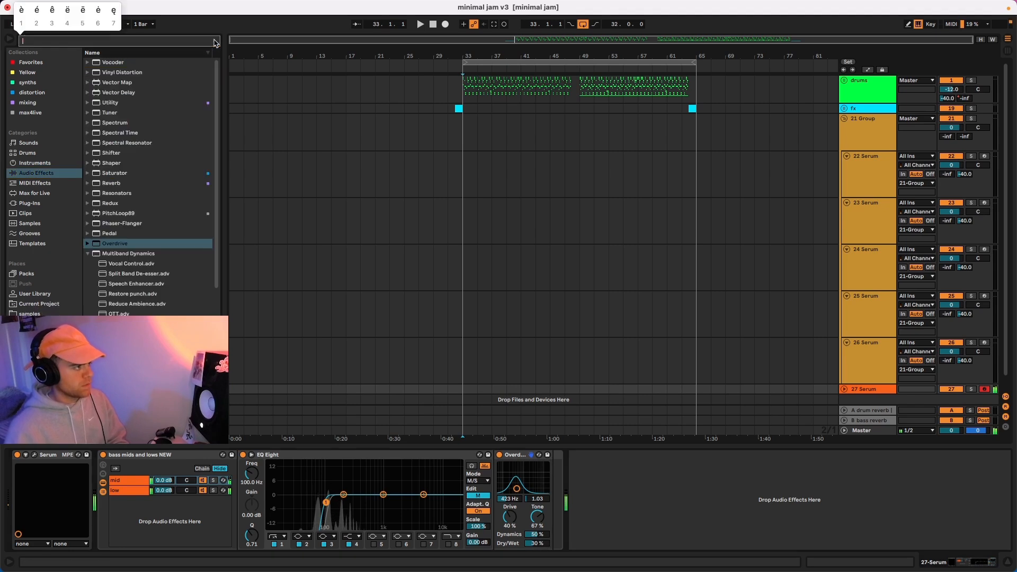
pyautogui.write('satu')
pyautogui.press('Down')
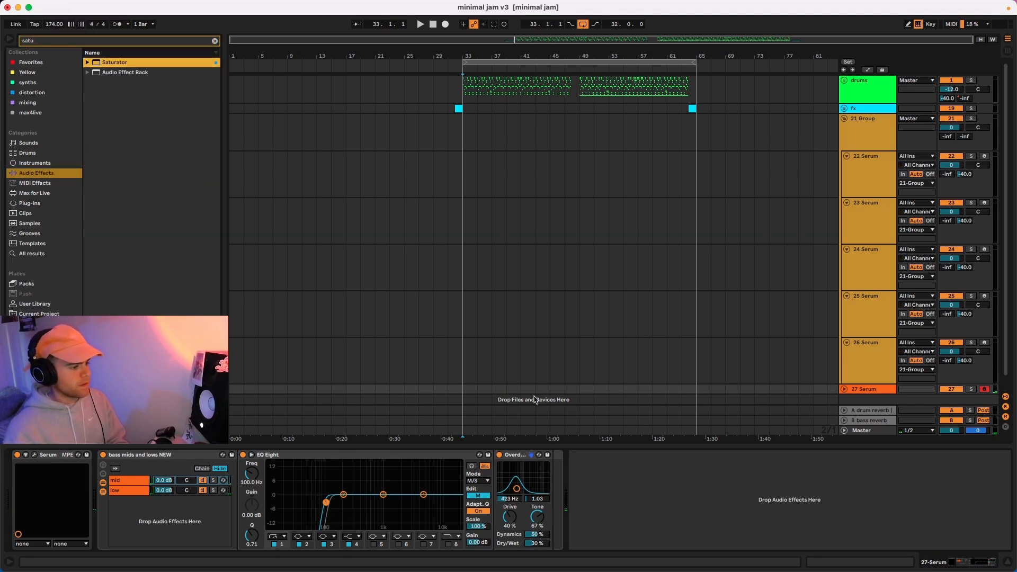
pyautogui.moveTo(130, 64); pyautogui.dragTo(566, 482)
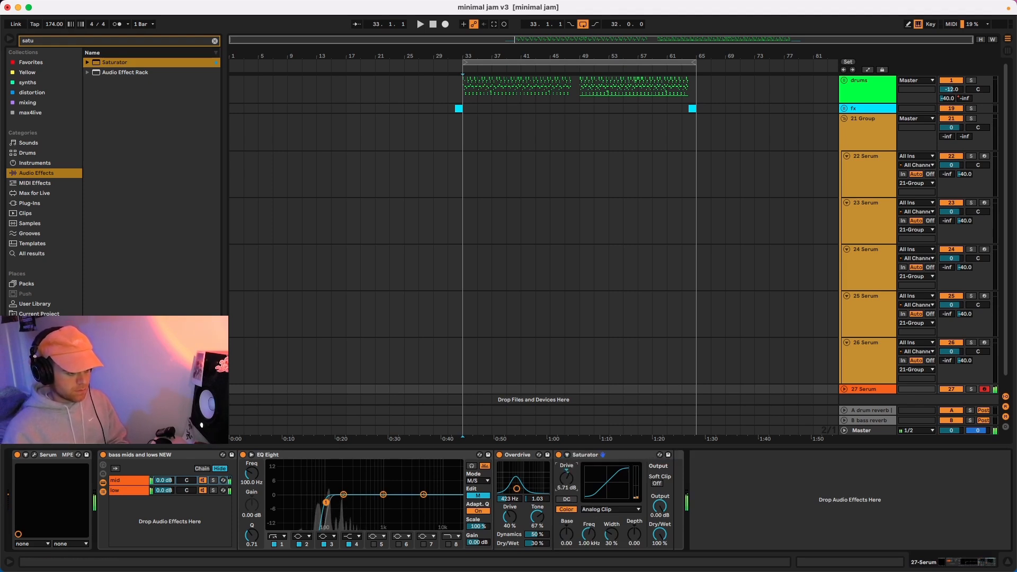
pyautogui.click(656, 484)
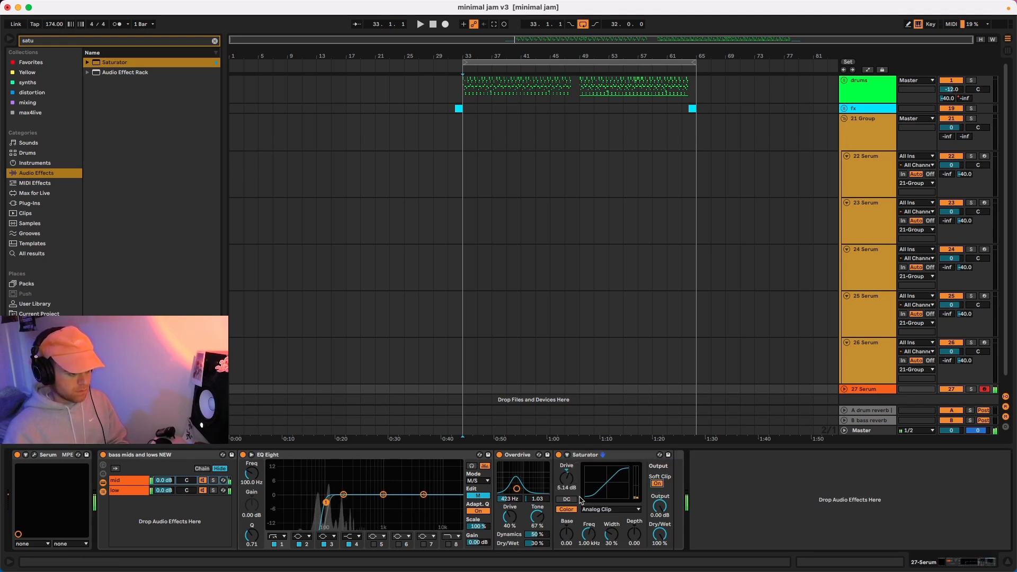
pyautogui.click(599, 510)
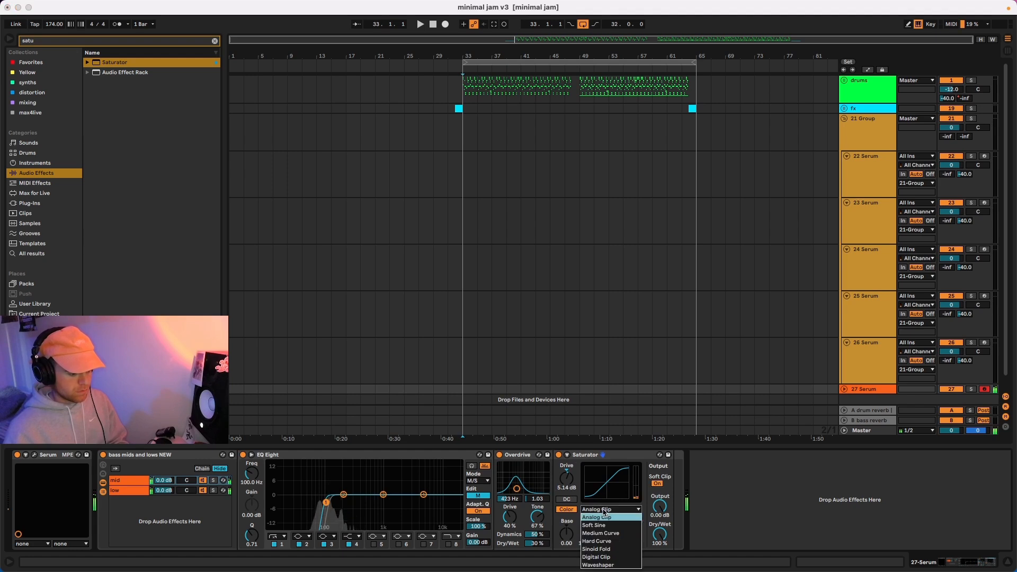
pyautogui.click(609, 563)
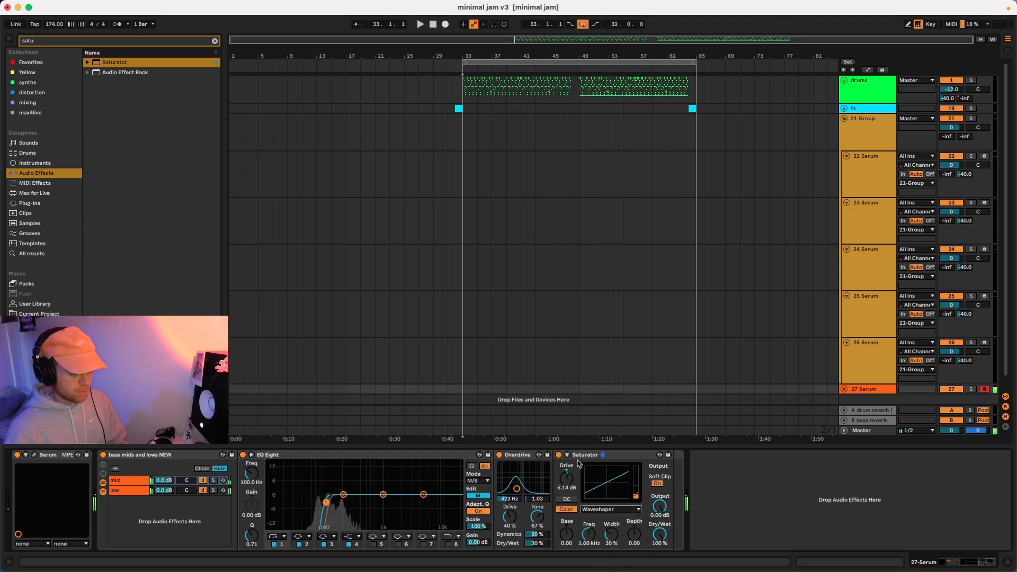
# Step: Expand Saturator's waveshaper parameters and set Curve to 48.4 %, Depth 37.5 %, Damp 32.0 % and Period 3.91 %
pyautogui.click(567, 454)
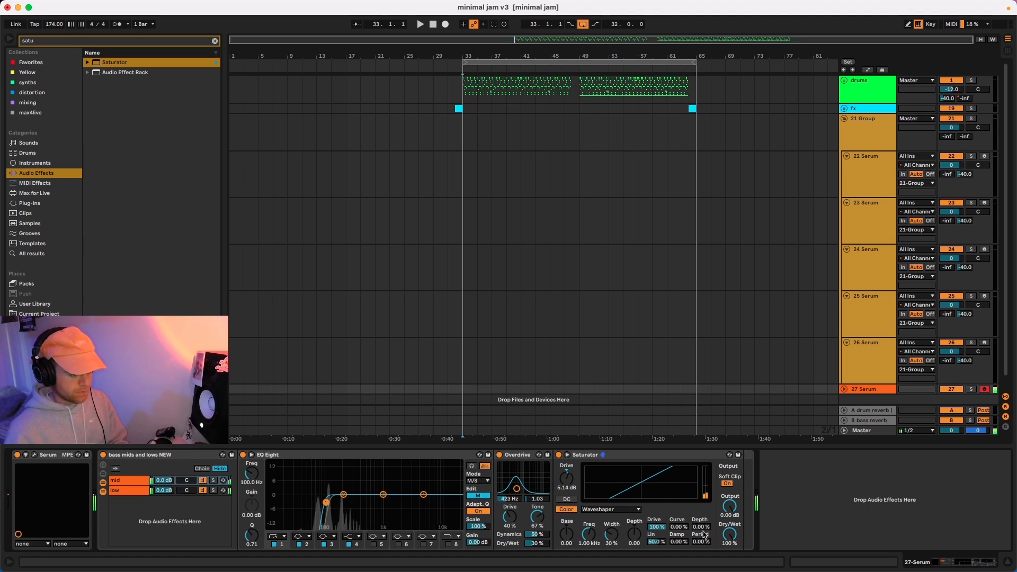
pyautogui.moveTo(700, 527)
pyautogui.mouseDown()
pyautogui.moveTo(700, 506)
pyautogui.moveTo(679, 524)
pyautogui.moveTo(679, 509)
pyautogui.mouseUp()
pyautogui.moveTo(700, 542); pyautogui.dragTo(678, 529)
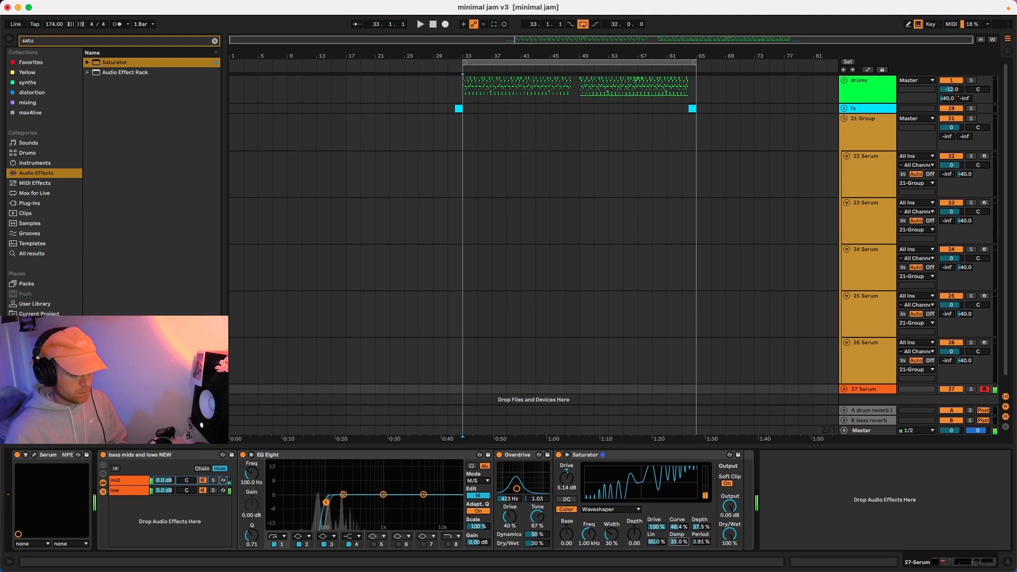
# Step: Move Saturator in front of Overdrive and set its dry/wet to 50 %
pyautogui.moveTo(585, 454); pyautogui.dragTo(550, 468)
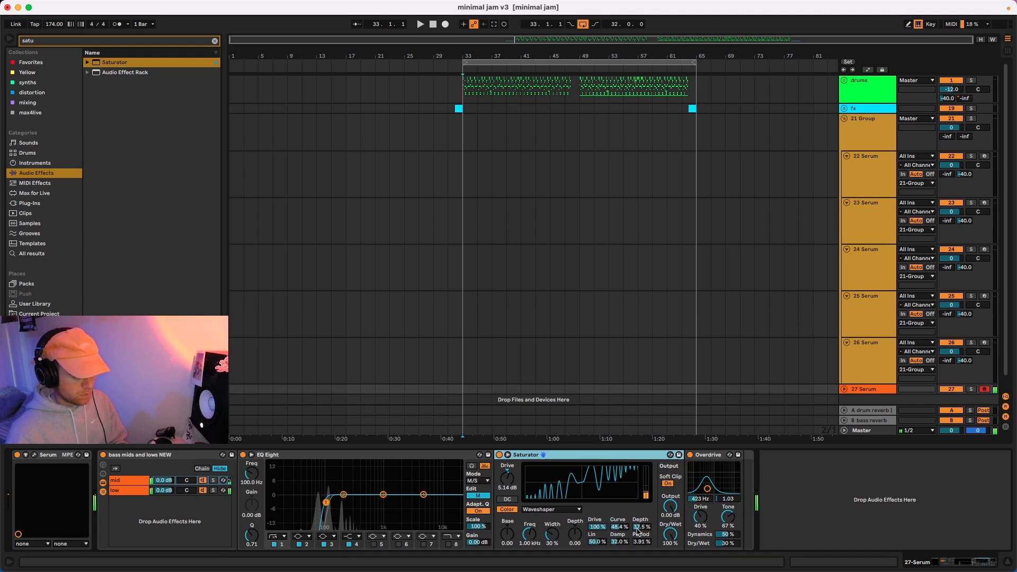
pyautogui.click(618, 542)
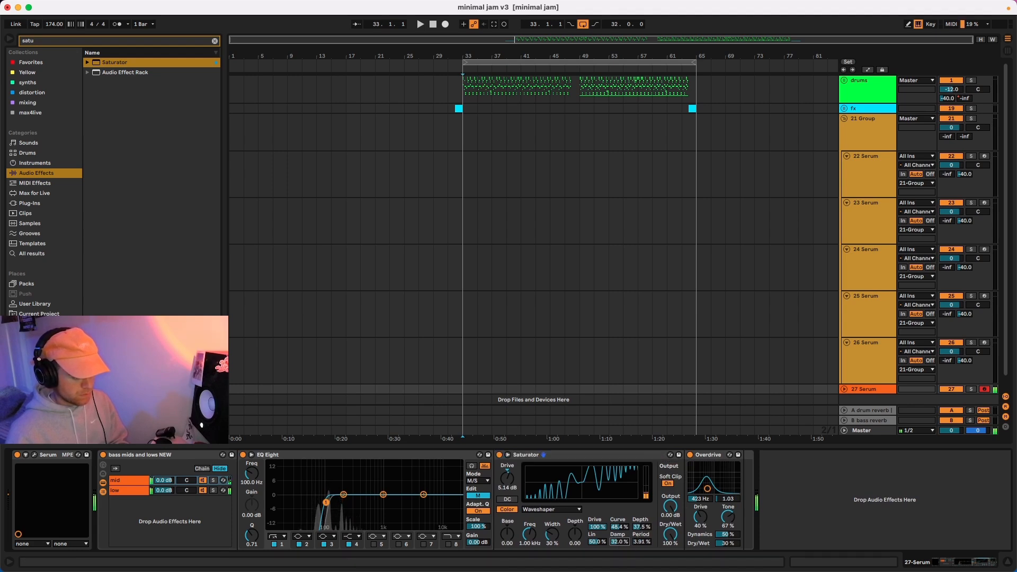
pyautogui.click(673, 529)
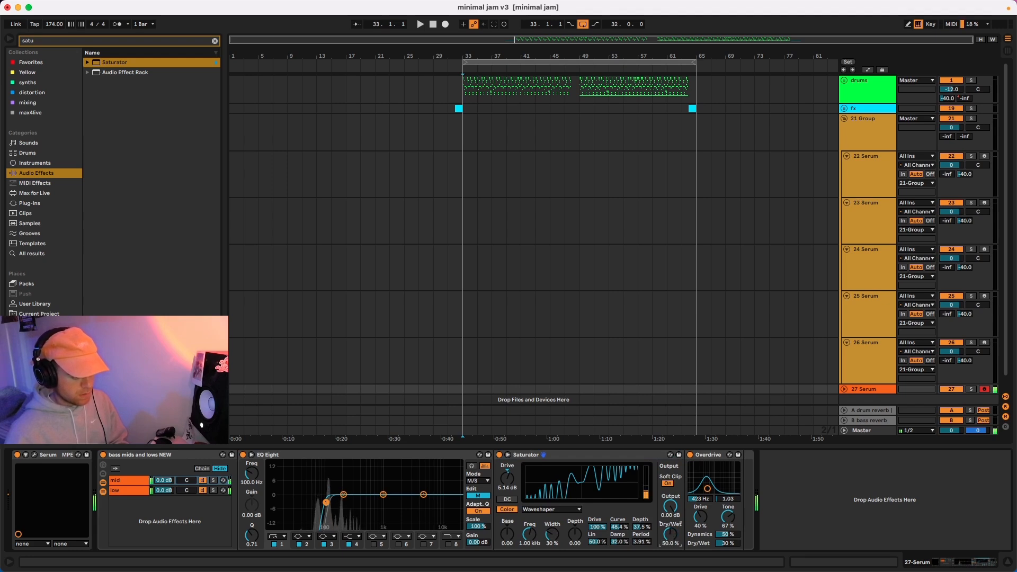
# Step: Duplicate the 27 Serum track and delete Saturator and Overdrive from the copy's mid chain
pyautogui.scroll(-1, 789, 307)
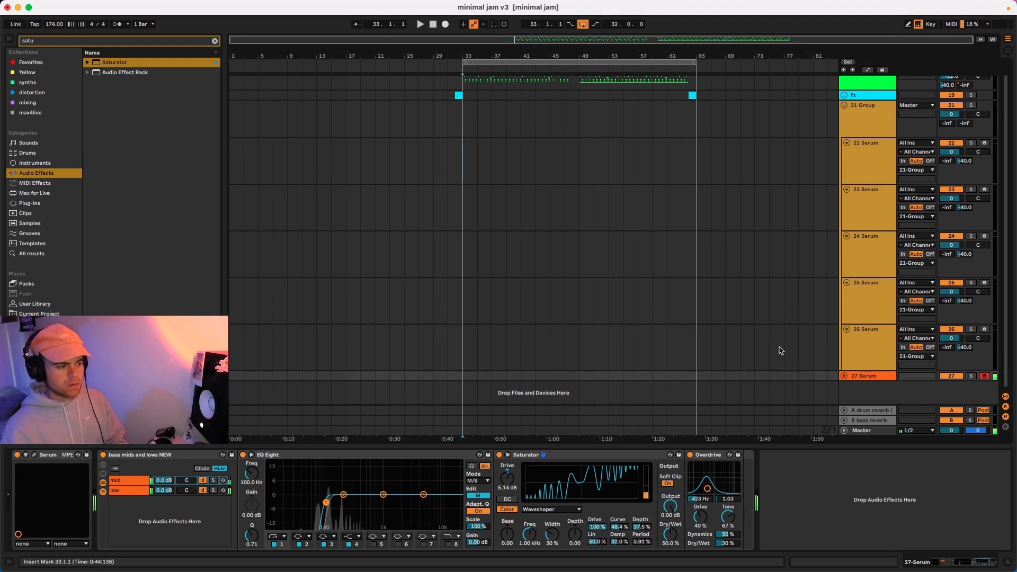
pyautogui.click(867, 377)
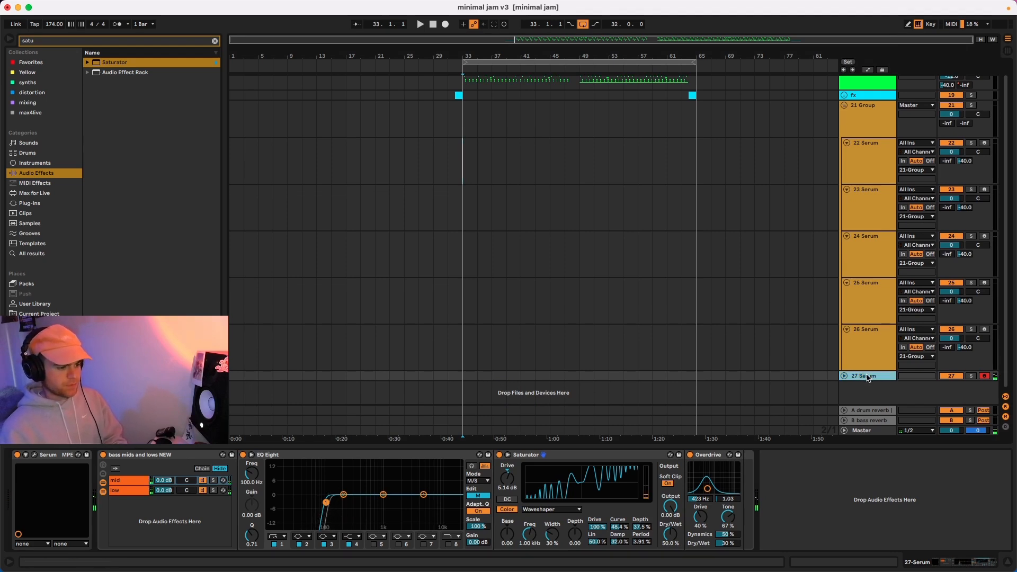
pyautogui.press('super+d')
pyautogui.click(602, 457)
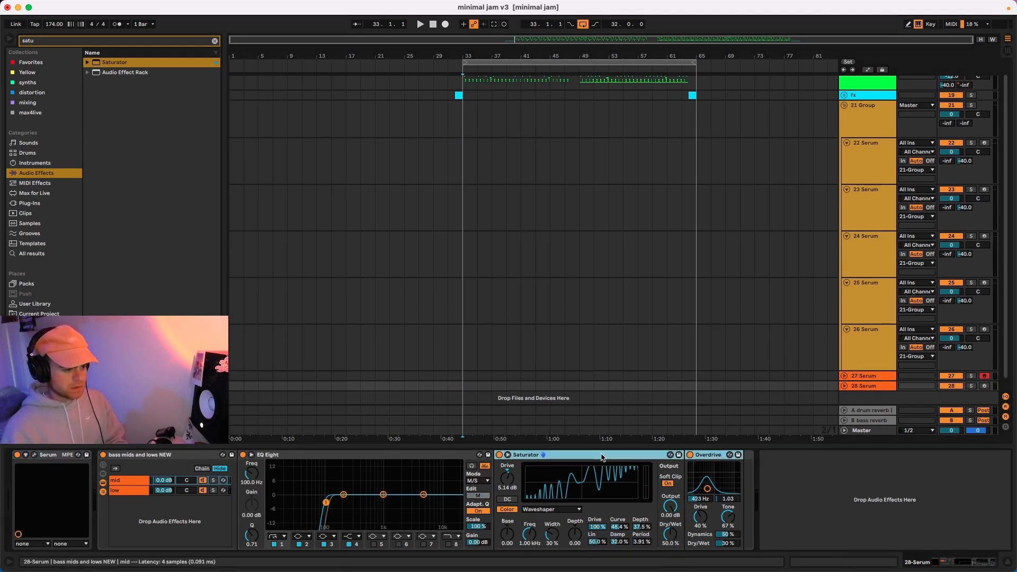
pyautogui.press('Delete')
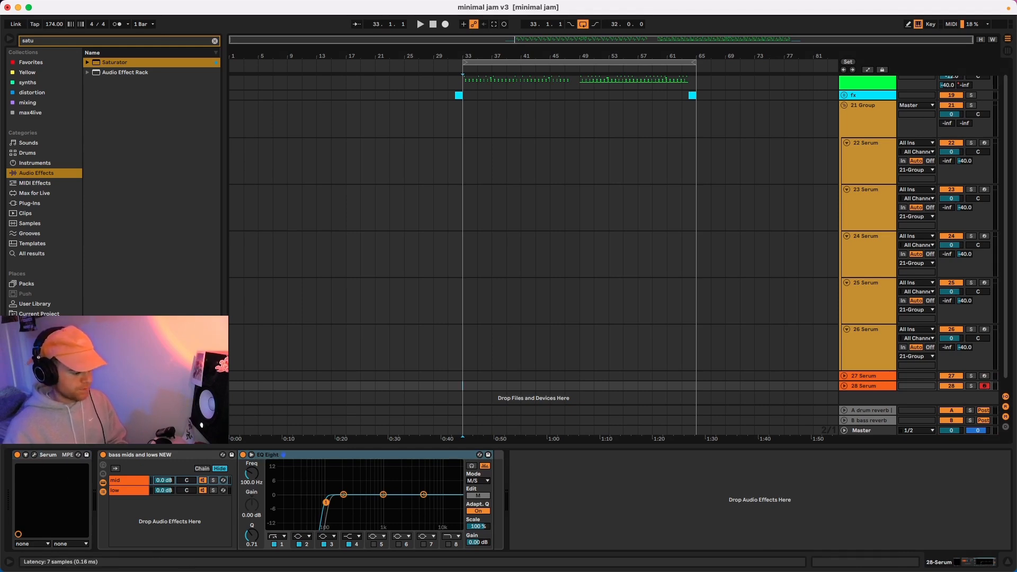
# Step: Open Serum on the duplicated track and remove all LFO 1 modulation destinations
pyautogui.click(34, 455)
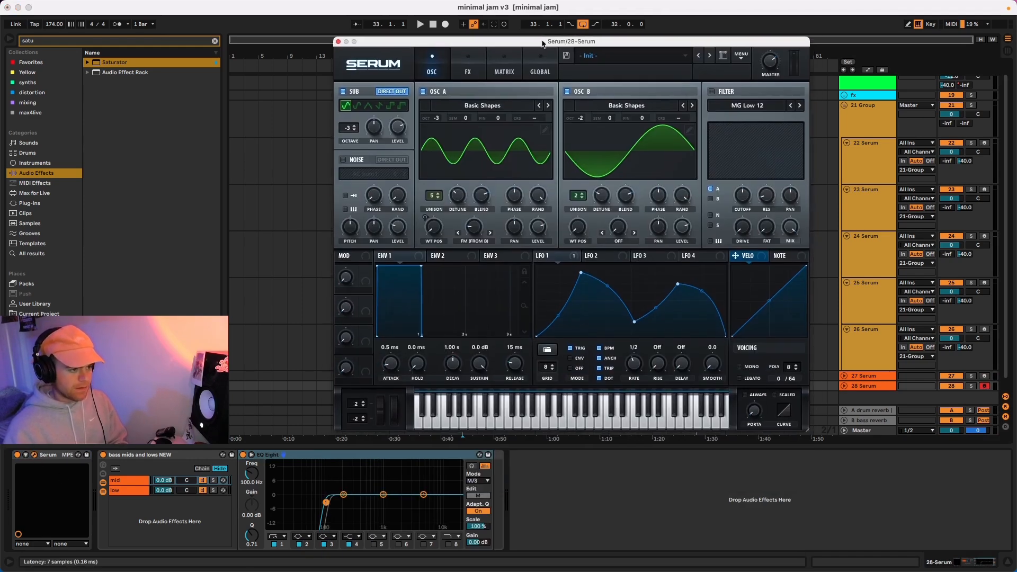
pyautogui.click(568, 264)
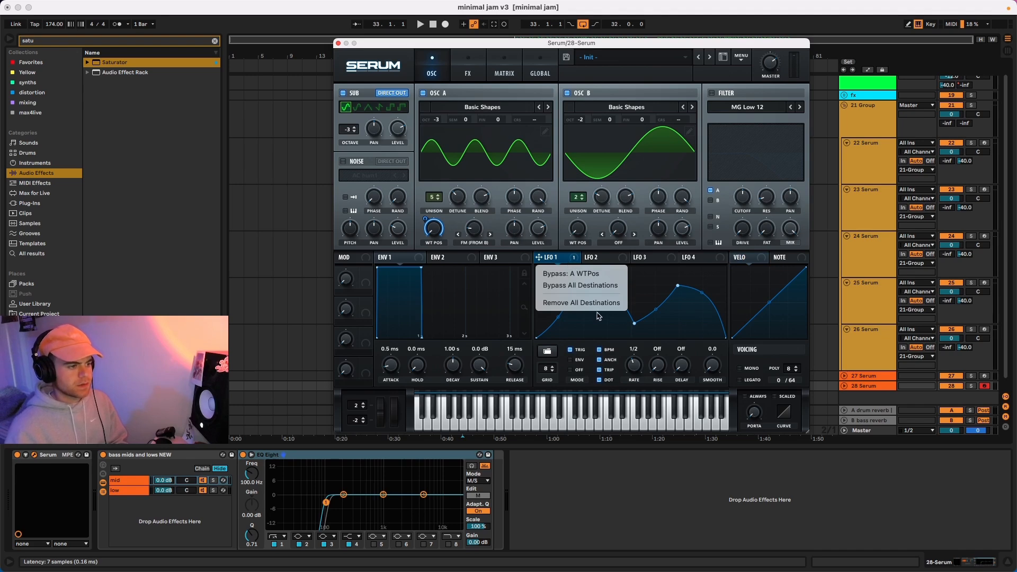
# Step: Sweep oscillator A's wavetable position between its lowest and highest frames to audition the tone
pyautogui.moveTo(433, 228); pyautogui.dragTo(429, 35)
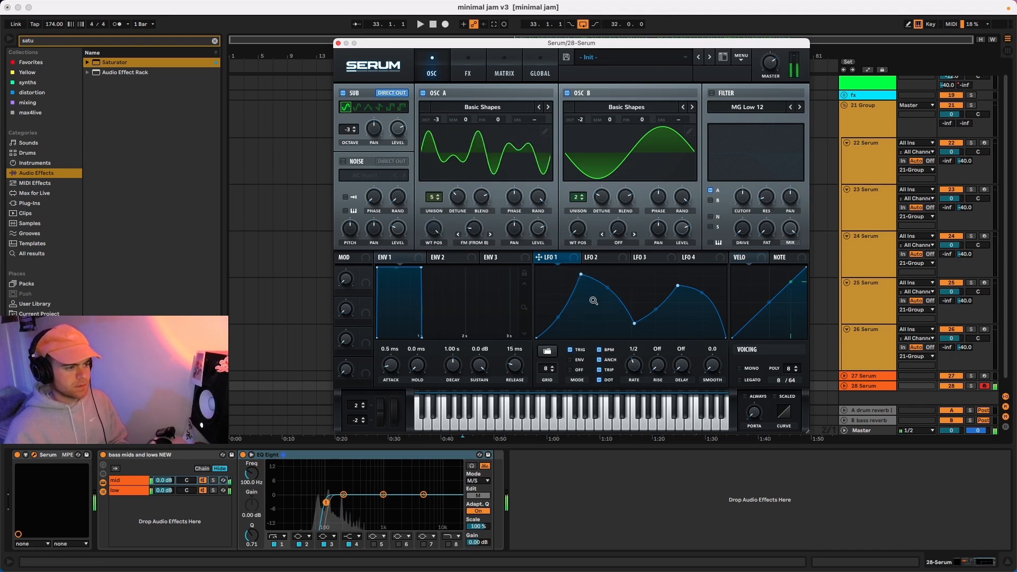
pyautogui.moveTo(433, 232); pyautogui.dragTo(444, 154)
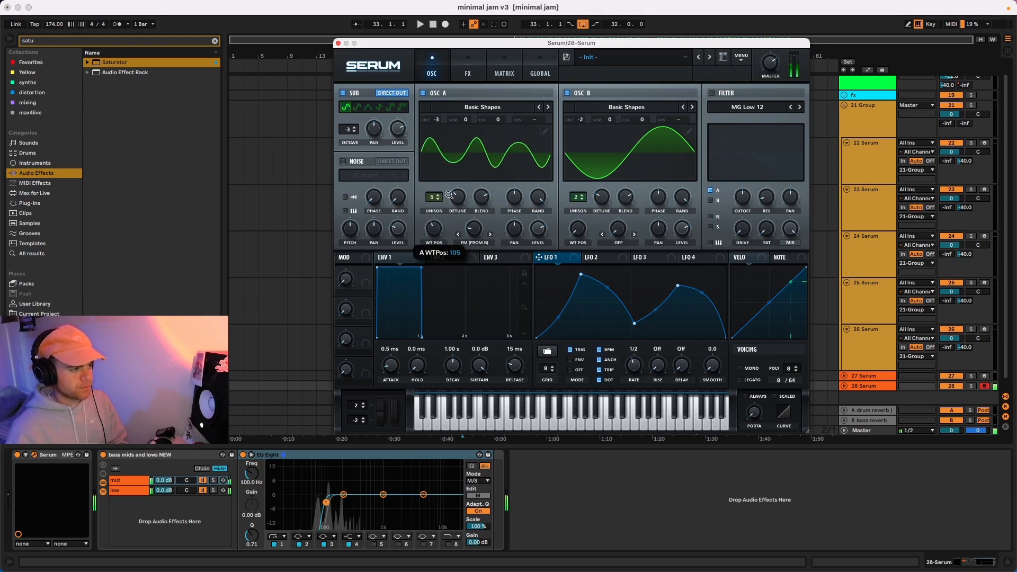
pyautogui.moveTo(449, 194); pyautogui.dragTo(433, 231)
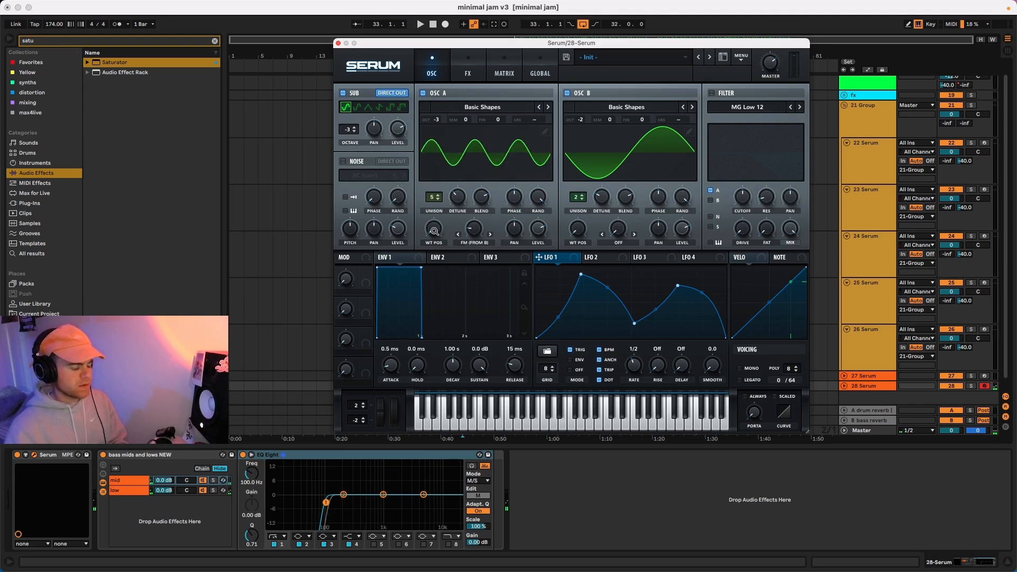
pyautogui.moveTo(437, 227)
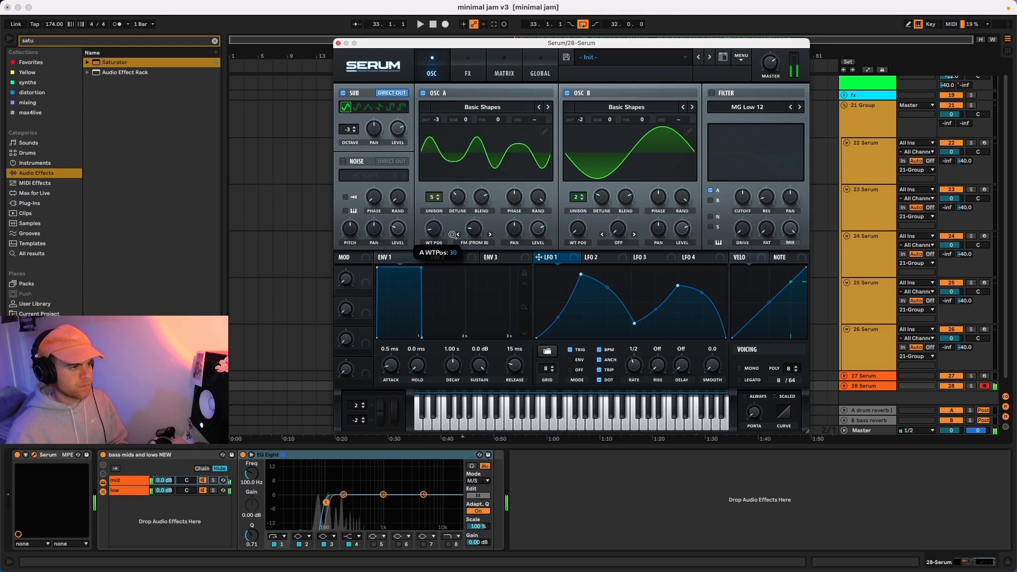
pyautogui.doubleClick(437, 229)
pyautogui.moveTo(442, 172); pyautogui.dragTo(441, 228)
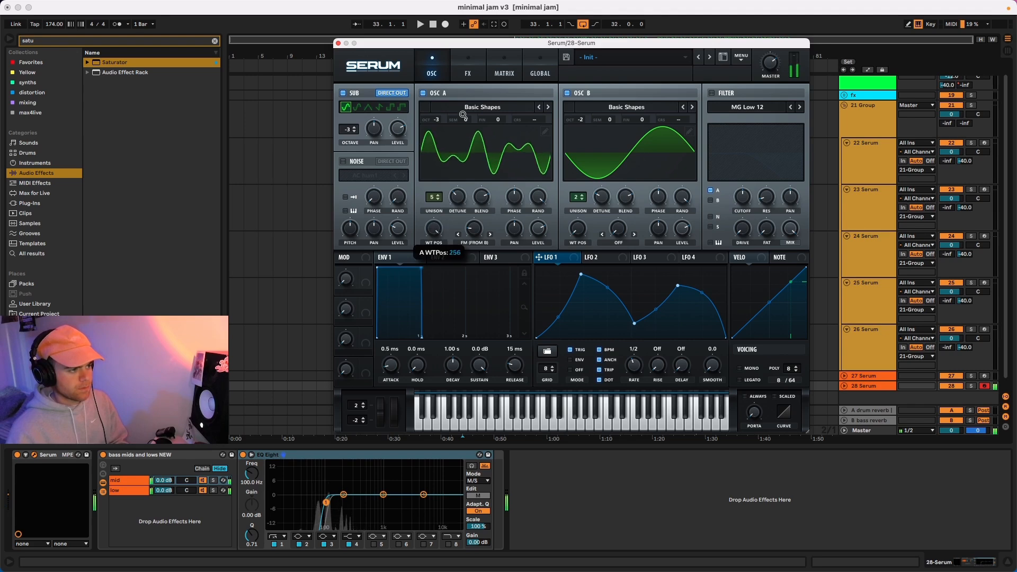
# Step: Duplicate the 28 Serum track, open Serum on the copy and arm the new track
pyautogui.click(338, 43)
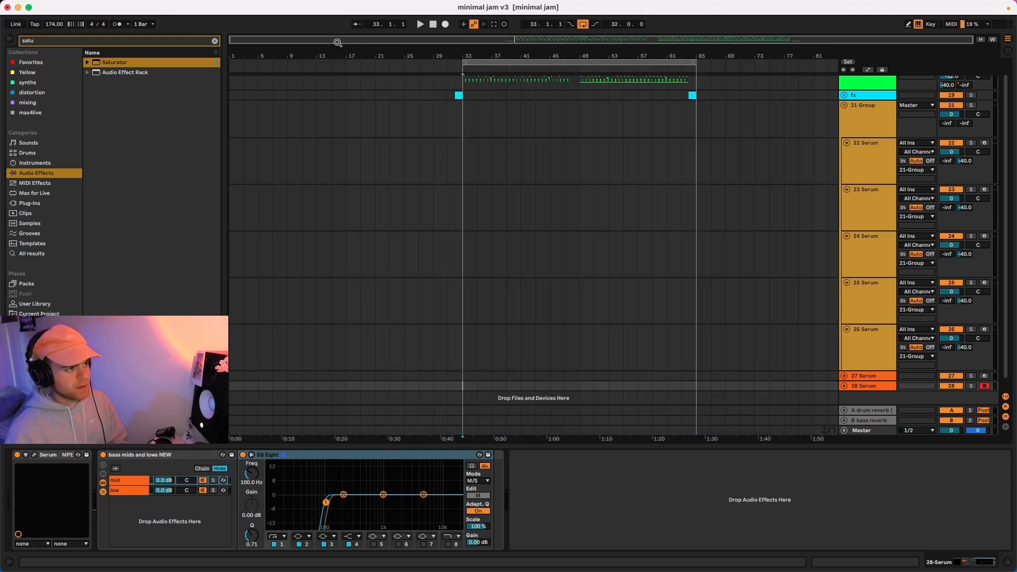
pyautogui.click(881, 390)
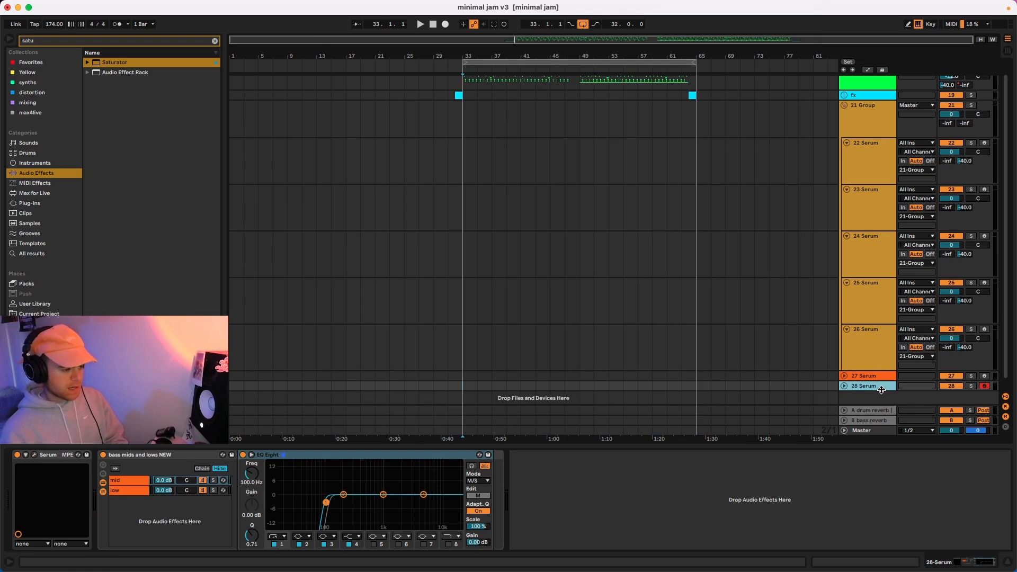
pyautogui.press('super+d')
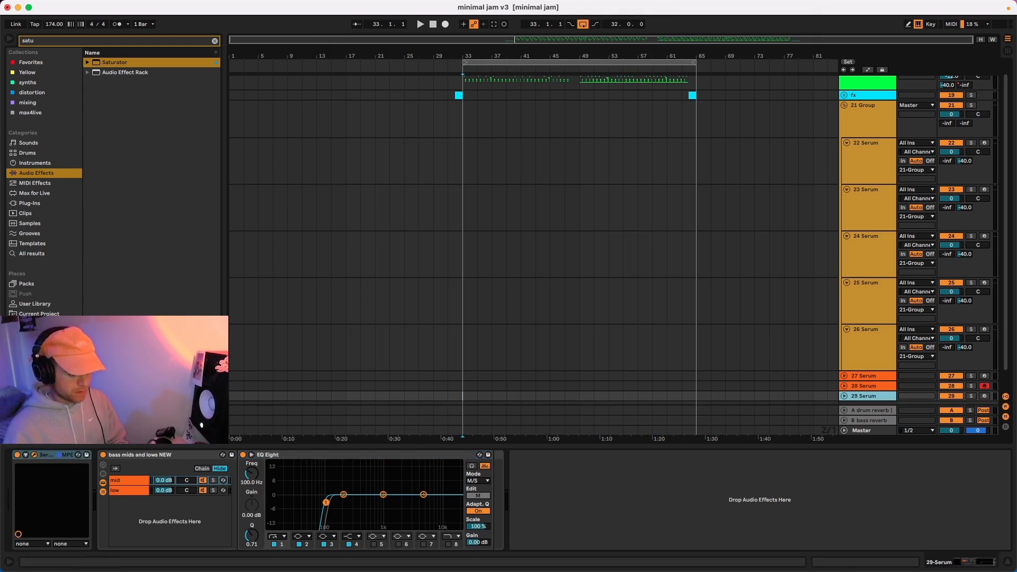
pyautogui.press('Return')
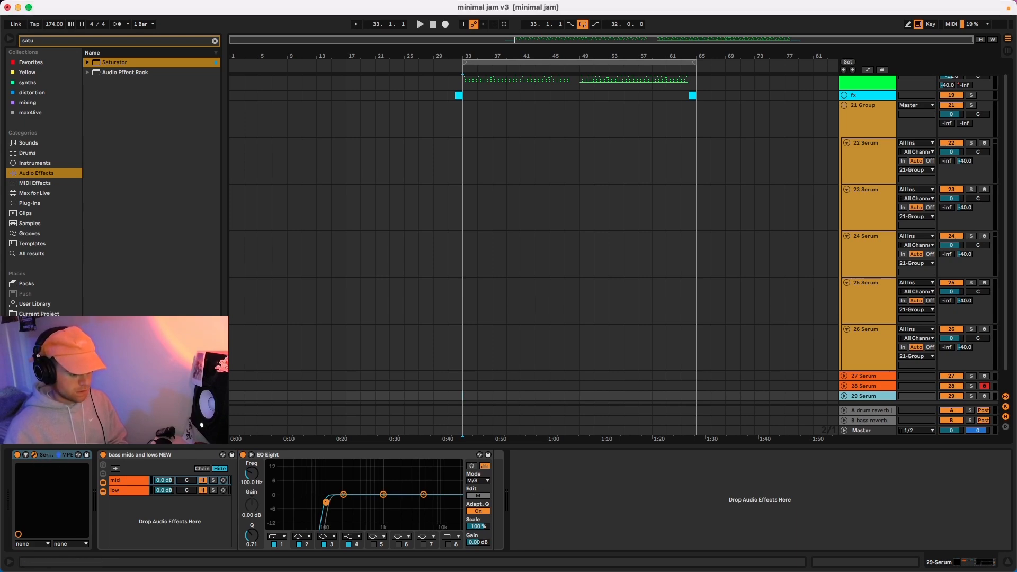
pyautogui.moveTo(500, 571); pyautogui.dragTo(483, 42)
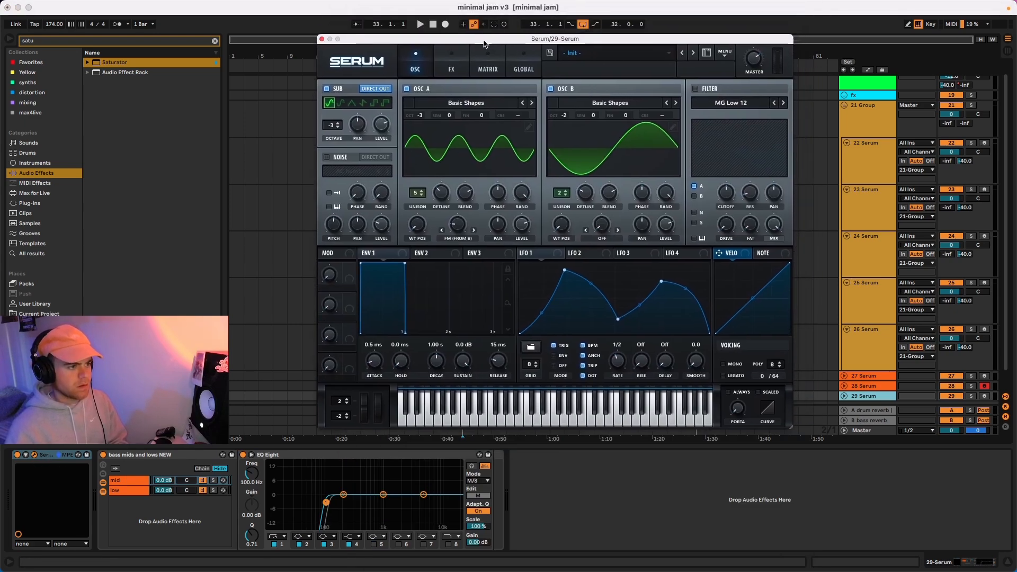
pyautogui.scroll(-1, 988, 379)
pyautogui.click(985, 376)
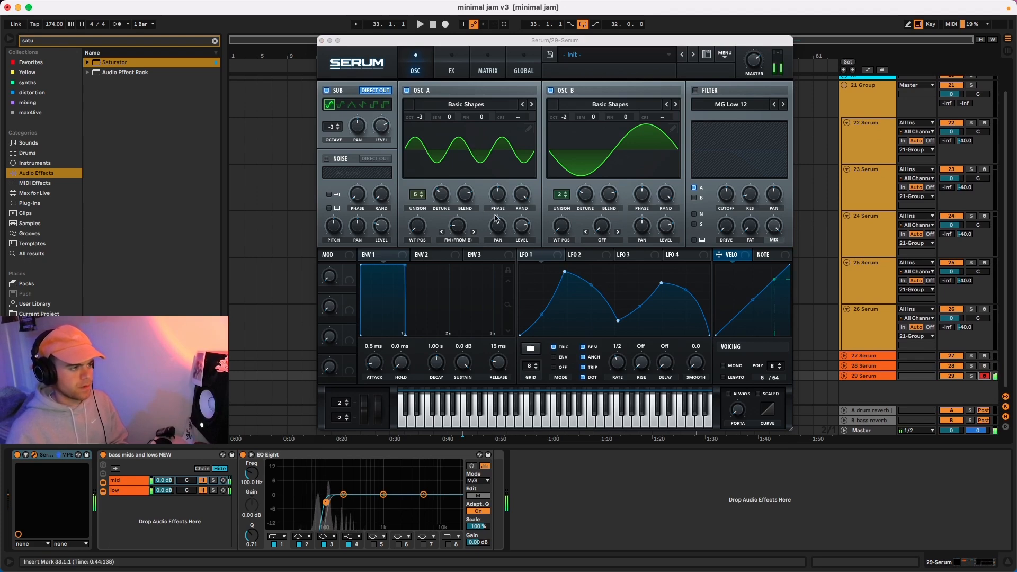
# Step: Open oscillator A's wavetable for editing and delete its last frame so only the three-cycle sine remains
pyautogui.click(528, 129)
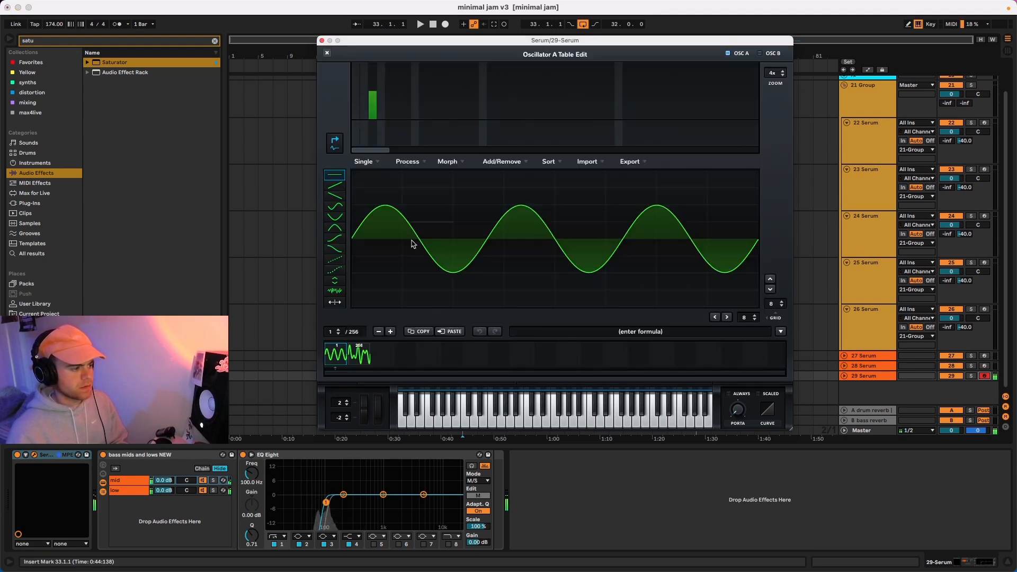
pyautogui.click(363, 352)
pyautogui.click(379, 332)
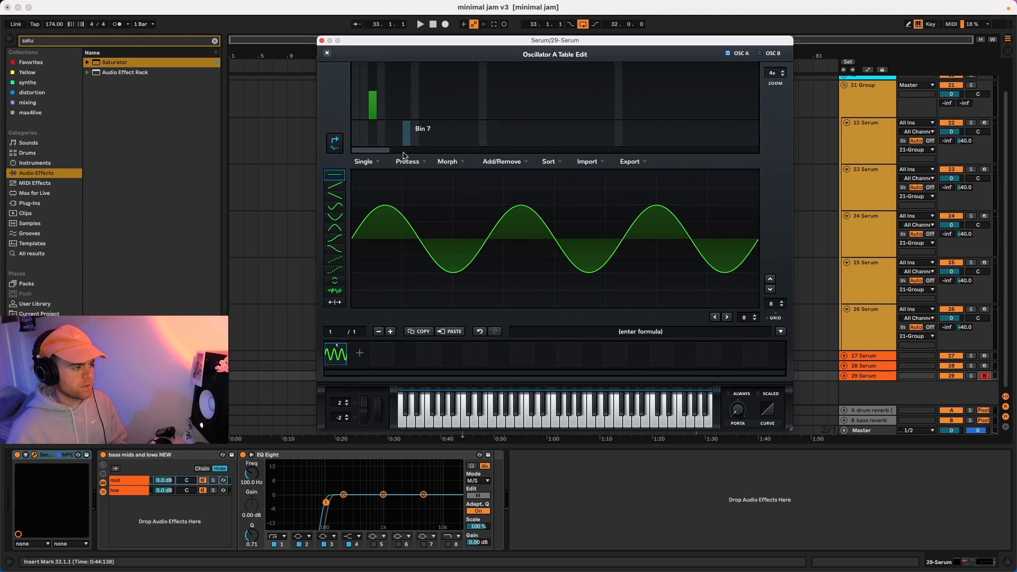
# Step: Add harmonics to the first wavetable frame by raising bin 5 to just above 30 % and bin 7 to a lower level
pyautogui.click(391, 103)
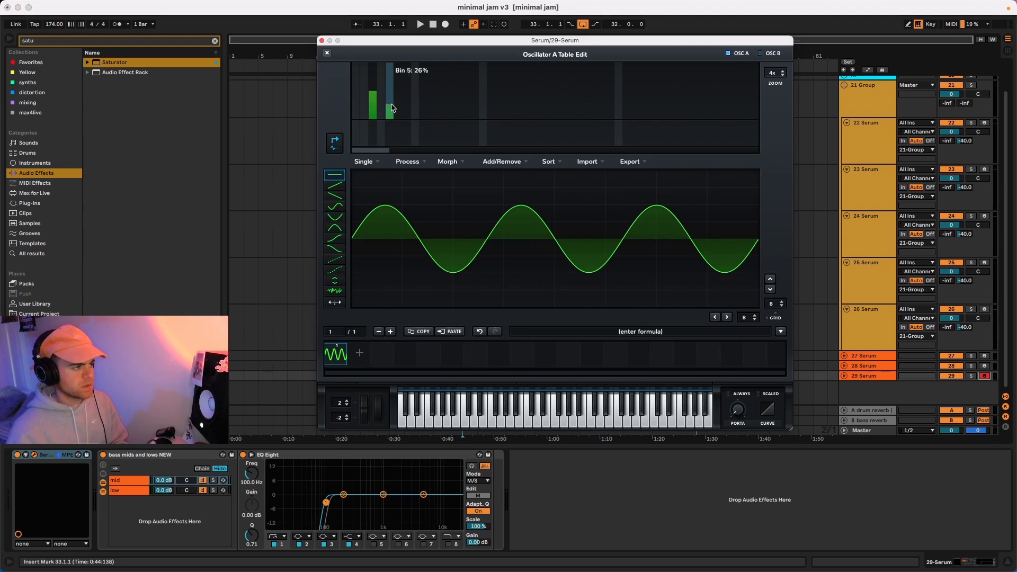
pyautogui.click(389, 106)
pyautogui.click(390, 104)
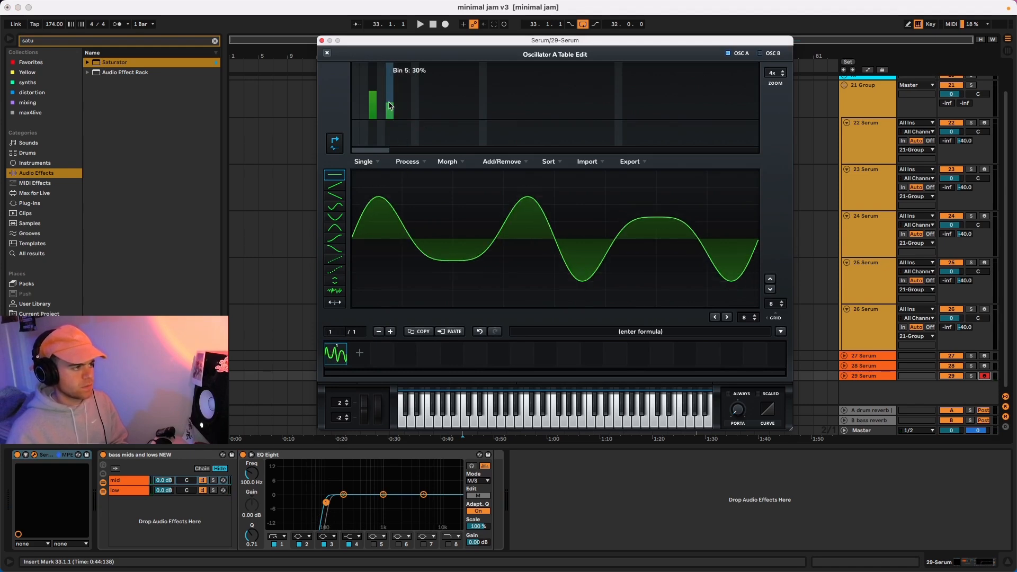
pyautogui.click(389, 101)
pyautogui.click(406, 110)
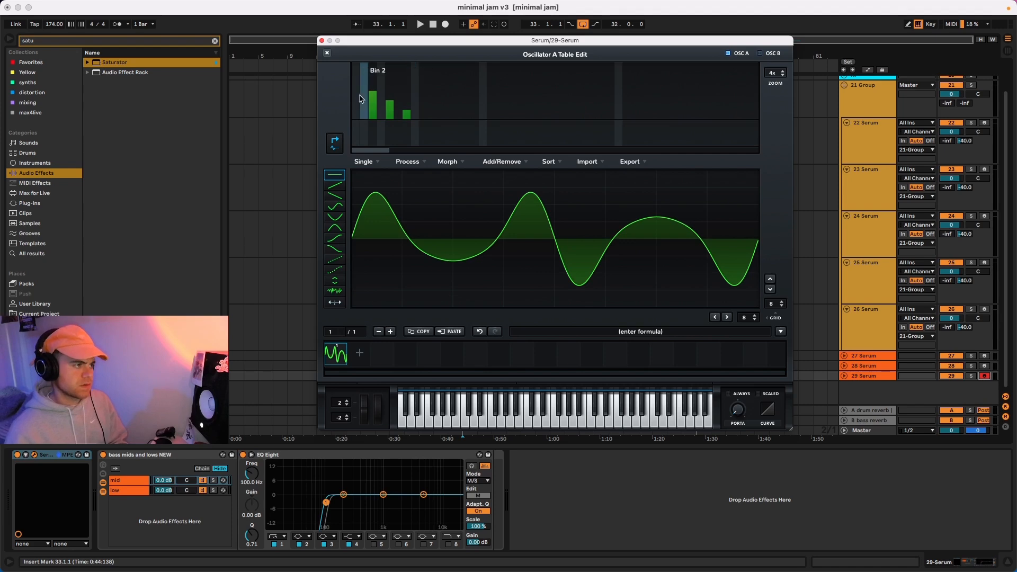
# Step: Add a second wavetable frame with bin 7 raised and bin 5 lowered
pyautogui.click(362, 352)
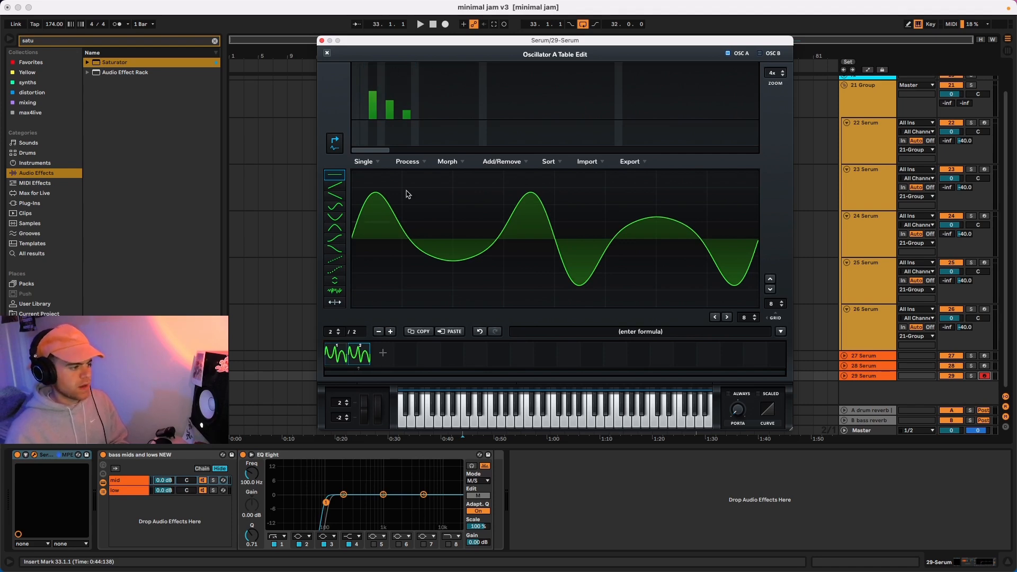
pyautogui.click(406, 101)
pyautogui.click(390, 111)
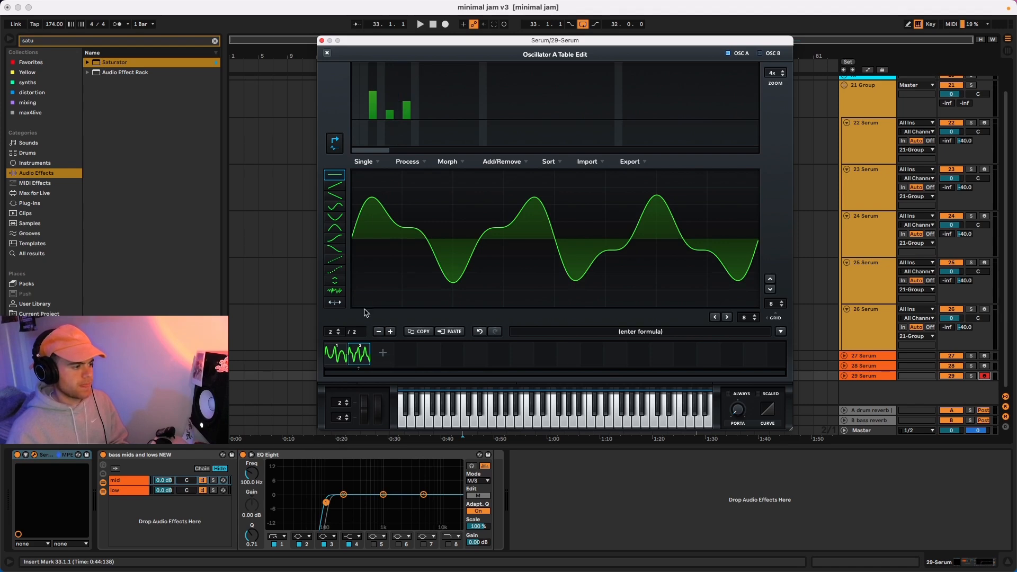
# Step: Compare the two wavetable frames and morph between them to fill the table to 256 frames
pyautogui.click(334, 354)
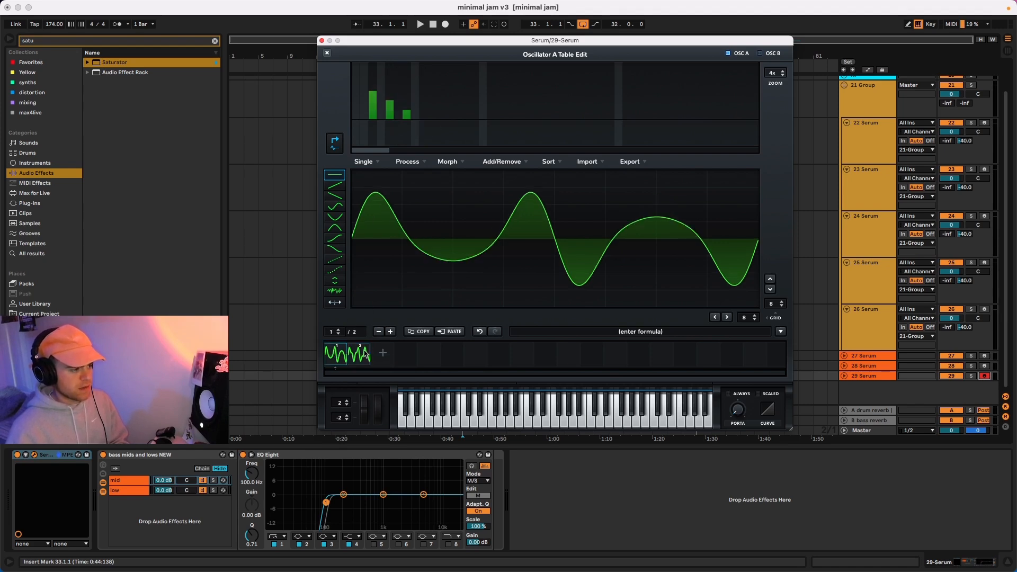
pyautogui.click(365, 354)
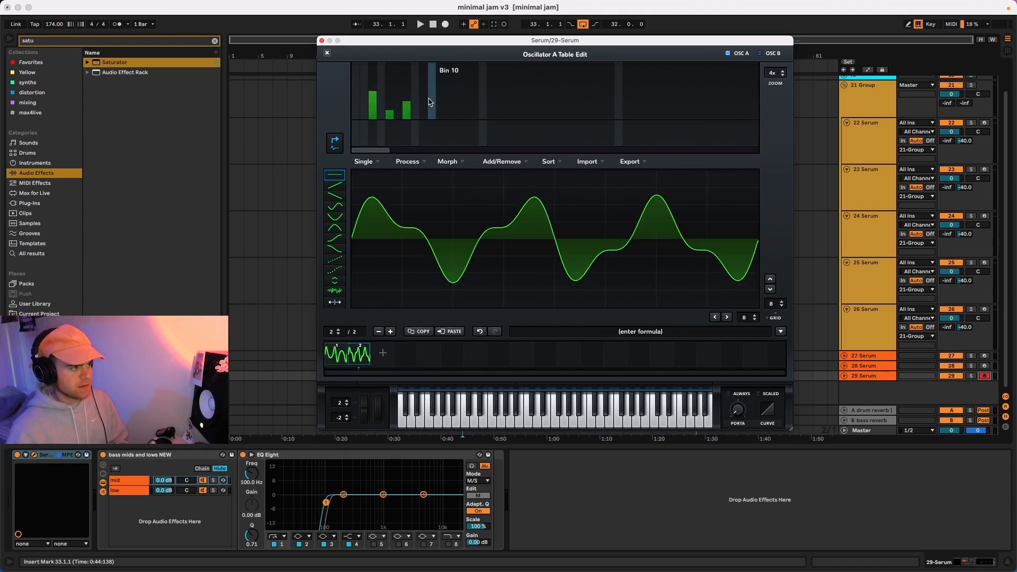
pyautogui.click(446, 161)
pyautogui.click(466, 184)
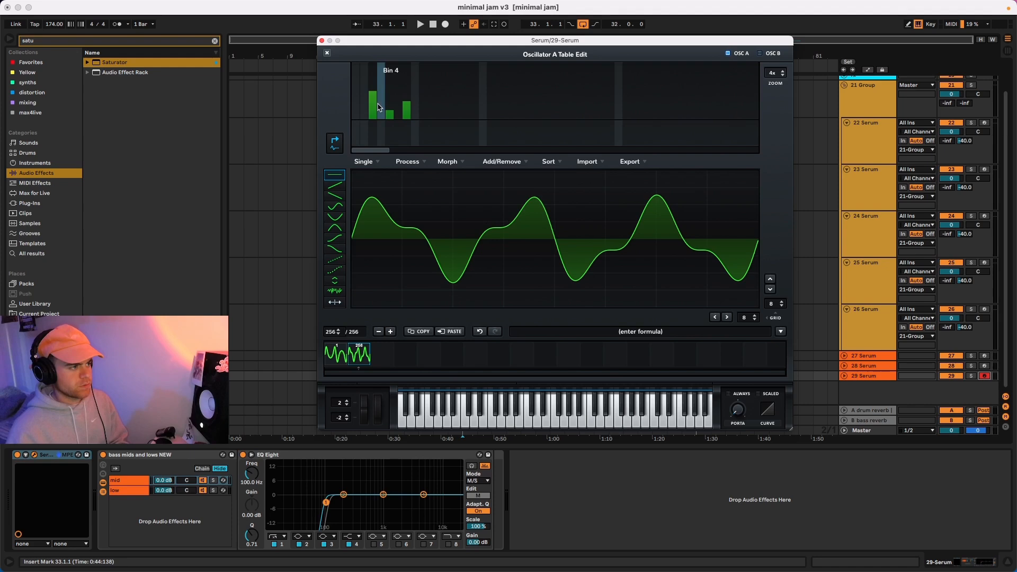
# Step: Return to the oscillator view and repeatedly sweep oscillator A's wavetable position to audition the morphed table
pyautogui.click(327, 53)
pyautogui.moveTo(420, 225); pyautogui.dragTo(458, 120)
pyautogui.moveTo(419, 230); pyautogui.dragTo(419, 378)
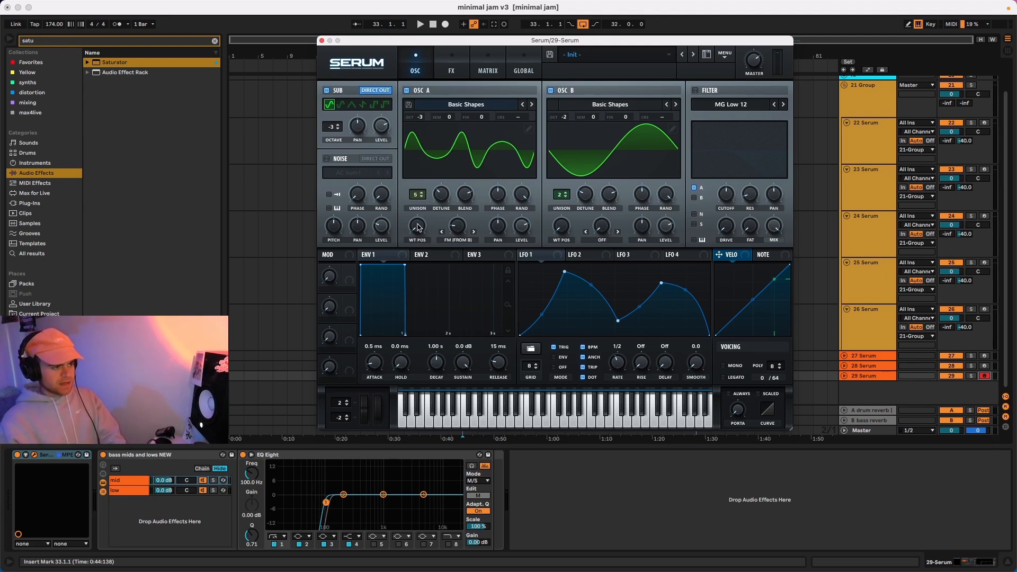
pyautogui.moveTo(418, 228); pyautogui.dragTo(443, 135)
pyautogui.moveTo(417, 229); pyautogui.dragTo(417, 351)
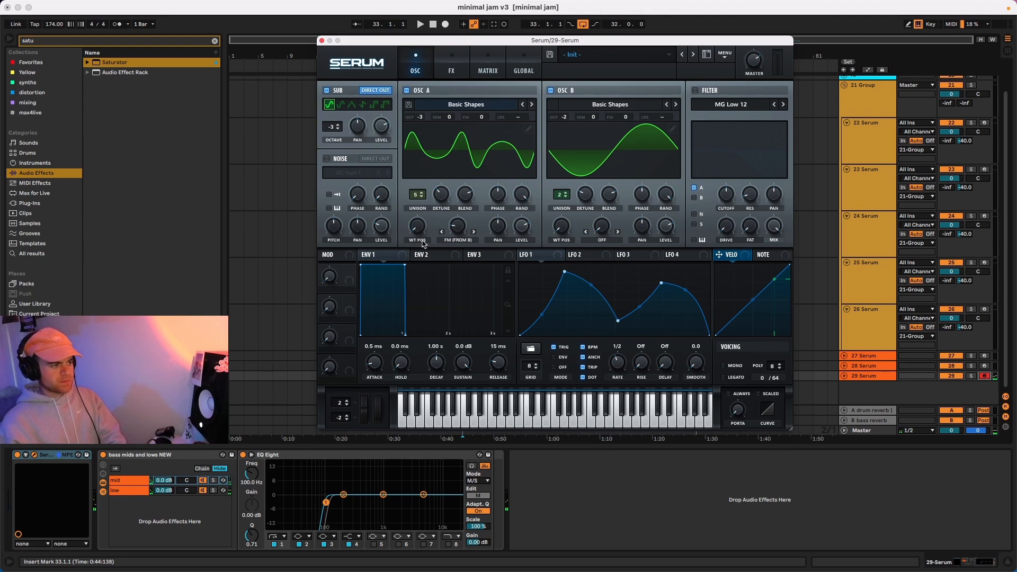
pyautogui.moveTo(423, 244); pyautogui.dragTo(426, 305)
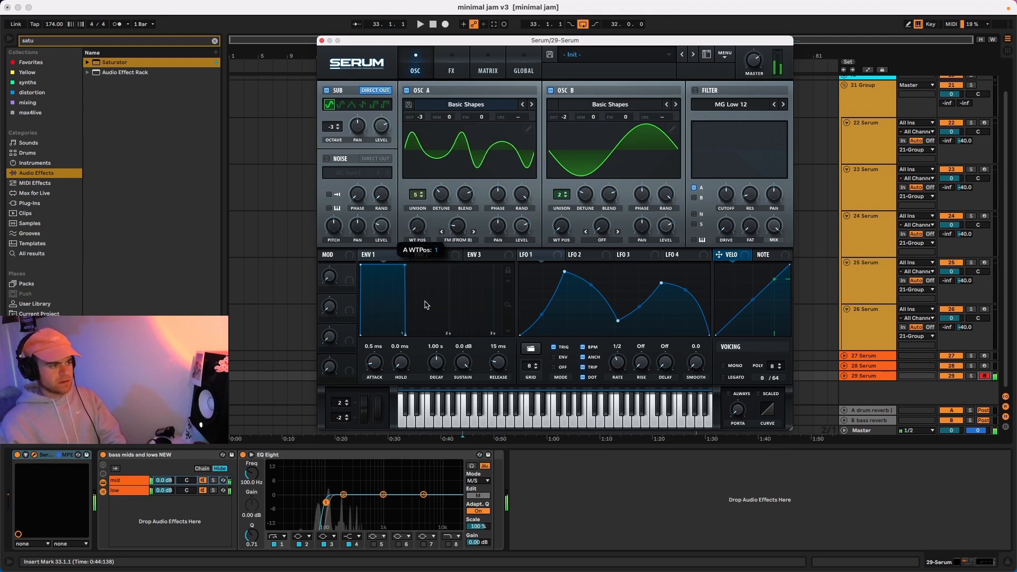
pyautogui.moveTo(427, 236); pyautogui.dragTo(428, 197)
# Step: Raise bins 5 and 7 slightly in the last frame of oscillator A's wavetable, check the first frame and close the editor
pyautogui.click(527, 128)
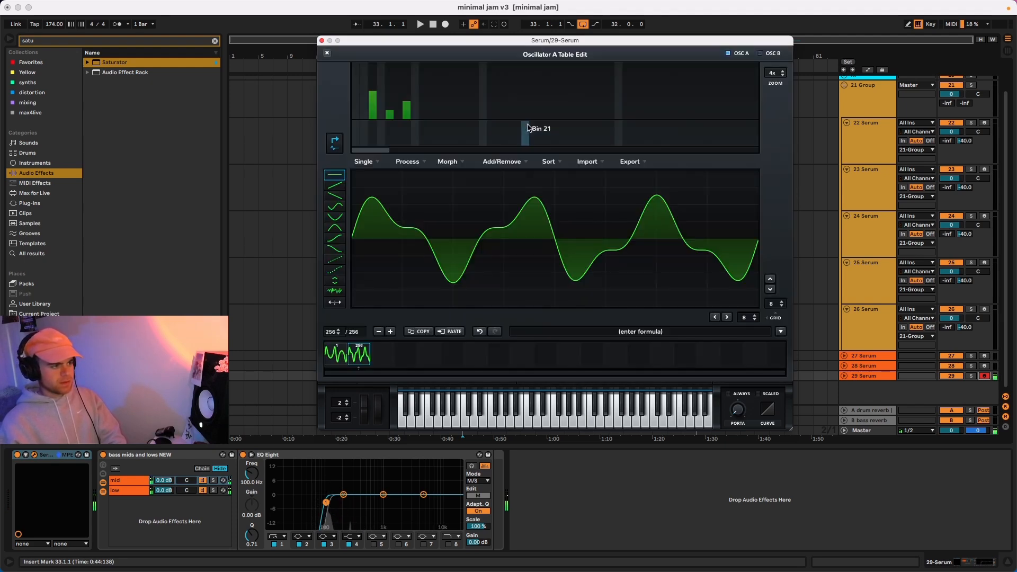
pyautogui.moveTo(406, 103); pyautogui.dragTo(389, 108)
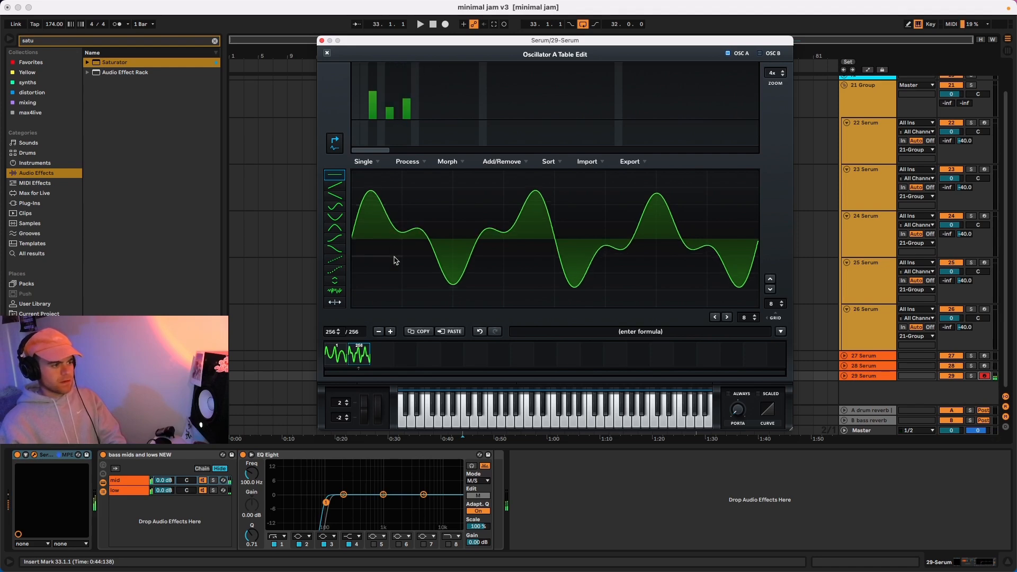
pyautogui.click(340, 353)
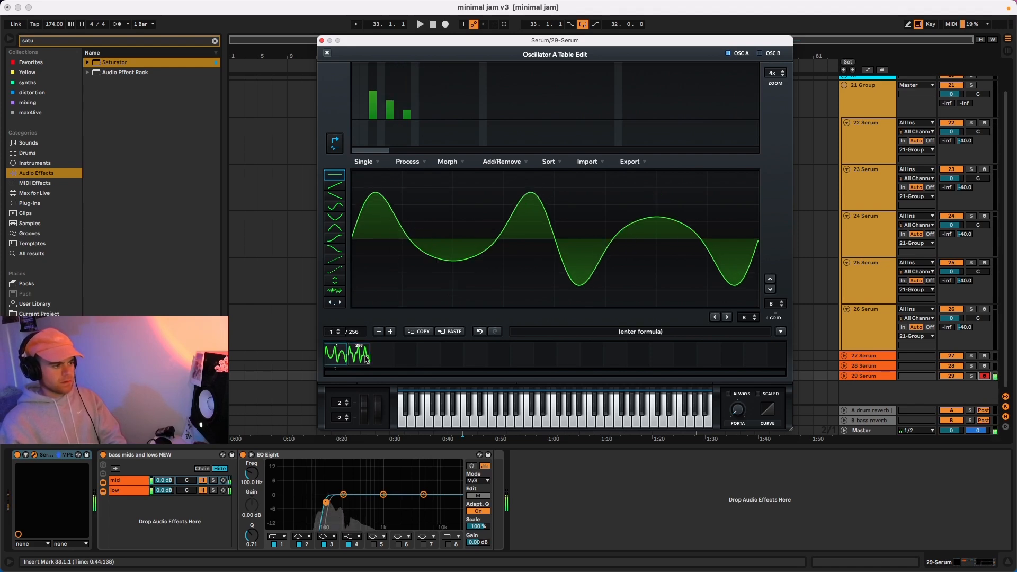
pyautogui.click(327, 53)
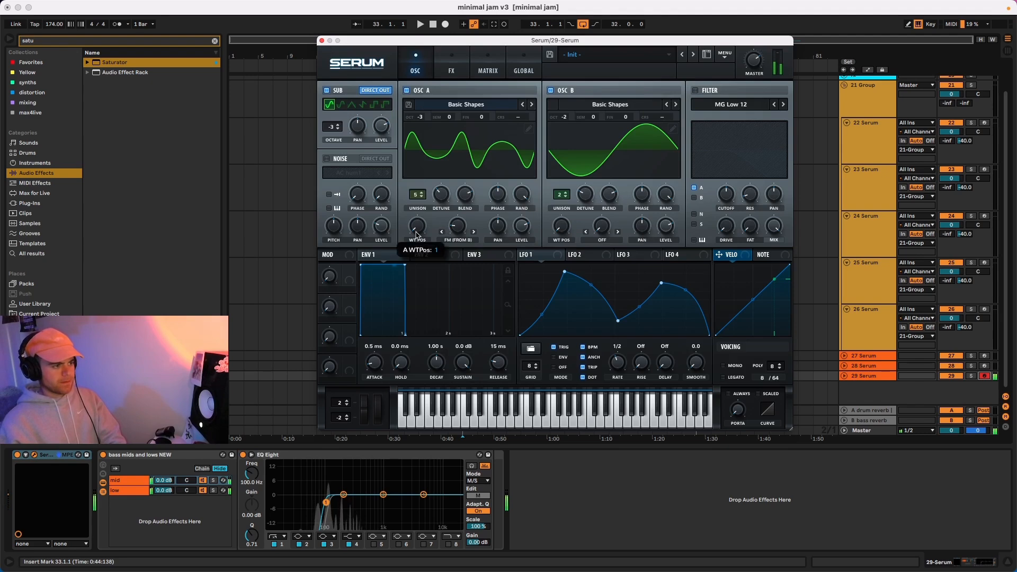
# Step: Audition oscillator A's wavetable position and FM amount, and try a saw shape on oscillator B before restoring its sine
pyautogui.moveTo(434, 224); pyautogui.dragTo(433, 133)
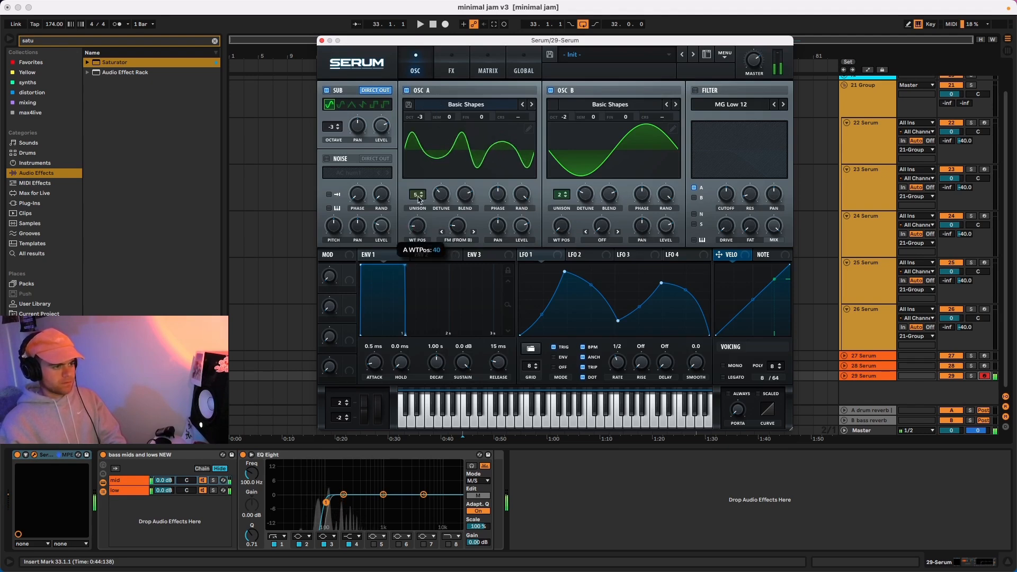
pyautogui.moveTo(420, 184); pyautogui.dragTo(444, 154)
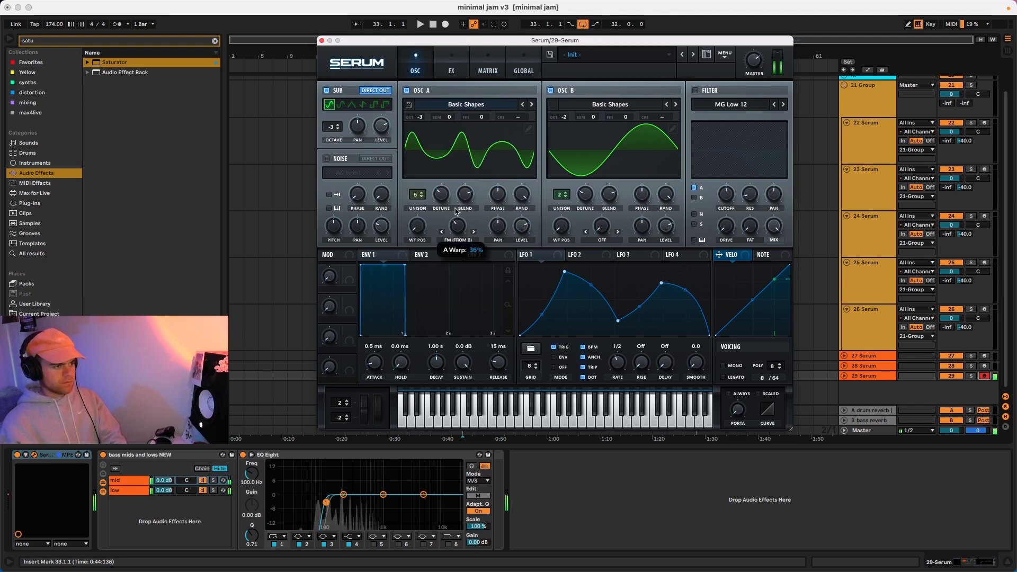
pyautogui.moveTo(566, 225); pyautogui.dragTo(567, 218)
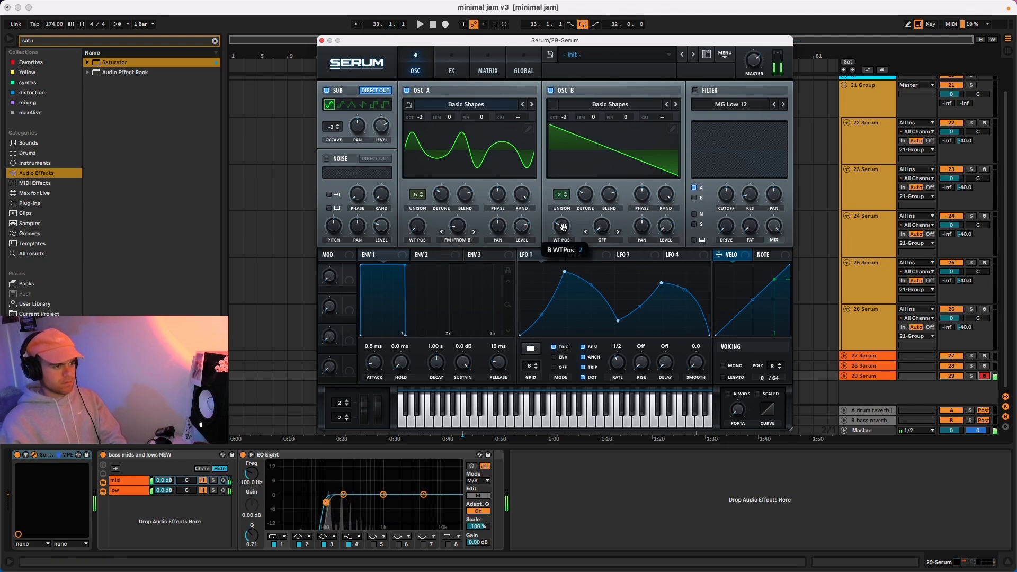
pyautogui.moveTo(561, 227); pyautogui.dragTo(563, 258)
pyautogui.moveTo(460, 223); pyautogui.dragTo(462, 216)
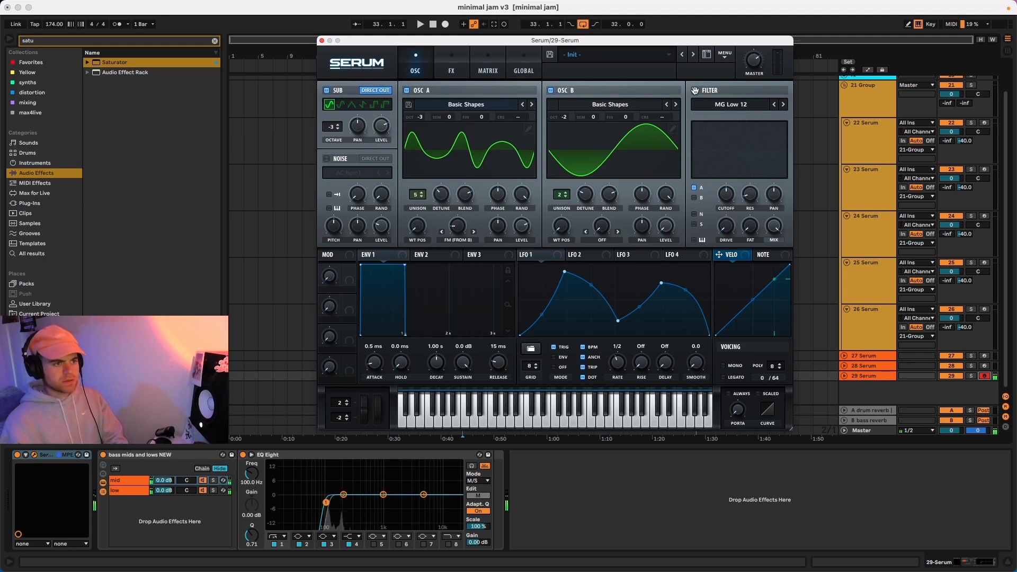
# Step: Turn on Serum's filter and duplicate the 29 Serum track
pyautogui.click(710, 104)
pyautogui.moveTo(722, 142)
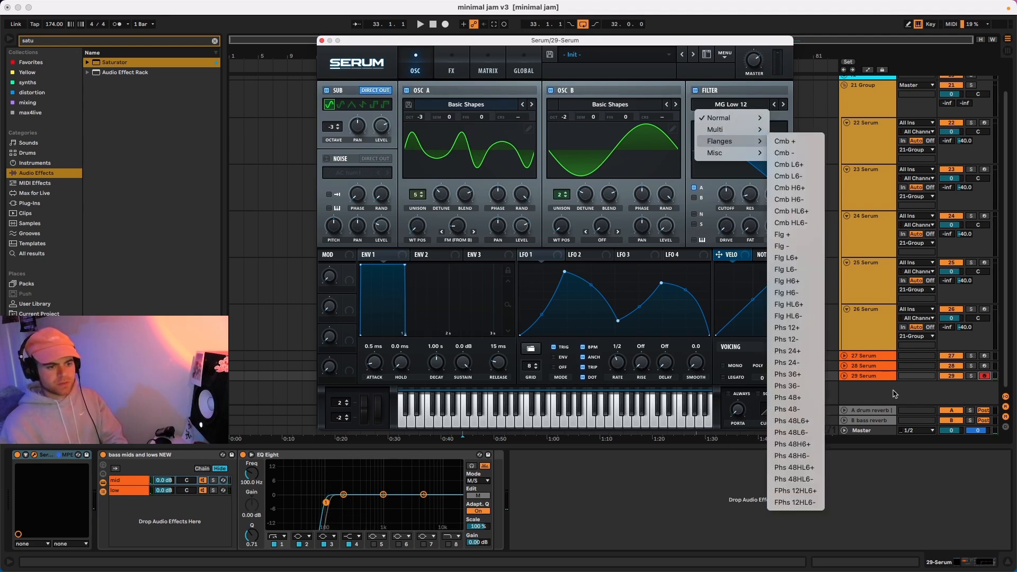
pyautogui.click(858, 377)
pyautogui.press('super+d')
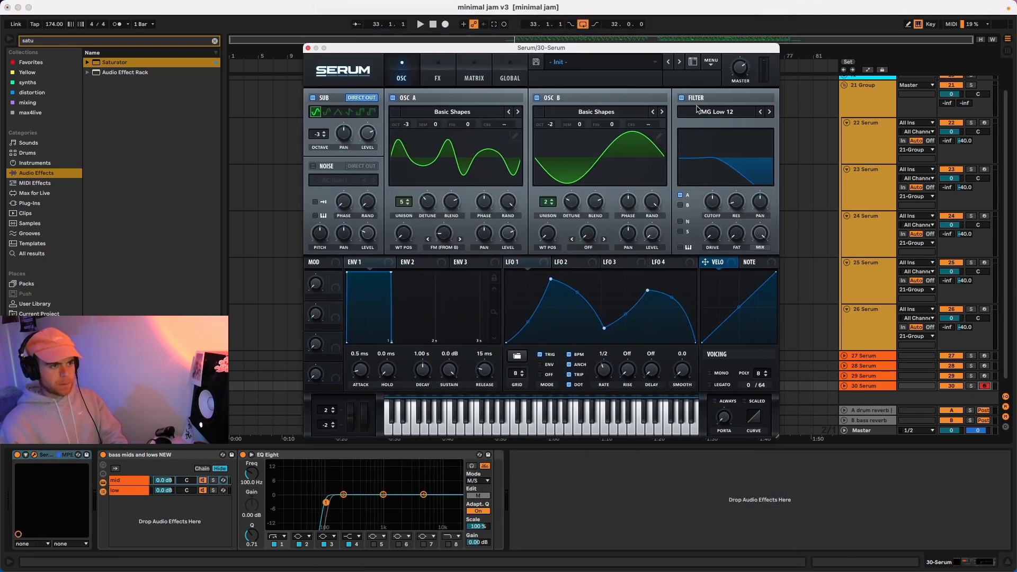
# Step: Try the Flg HL6+ flanger filter and sweep its cutoff
pyautogui.click(718, 112)
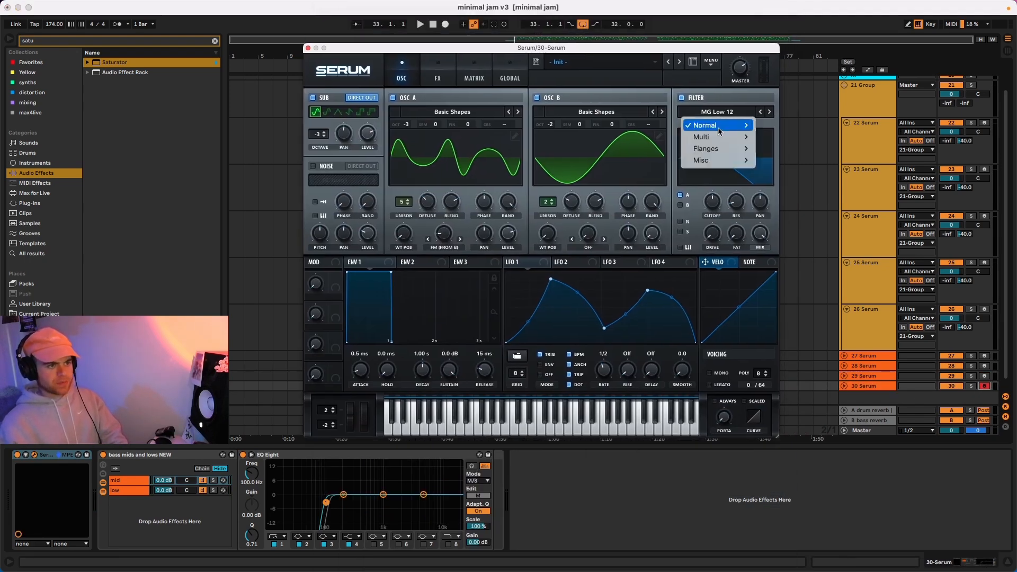
pyautogui.moveTo(715, 149)
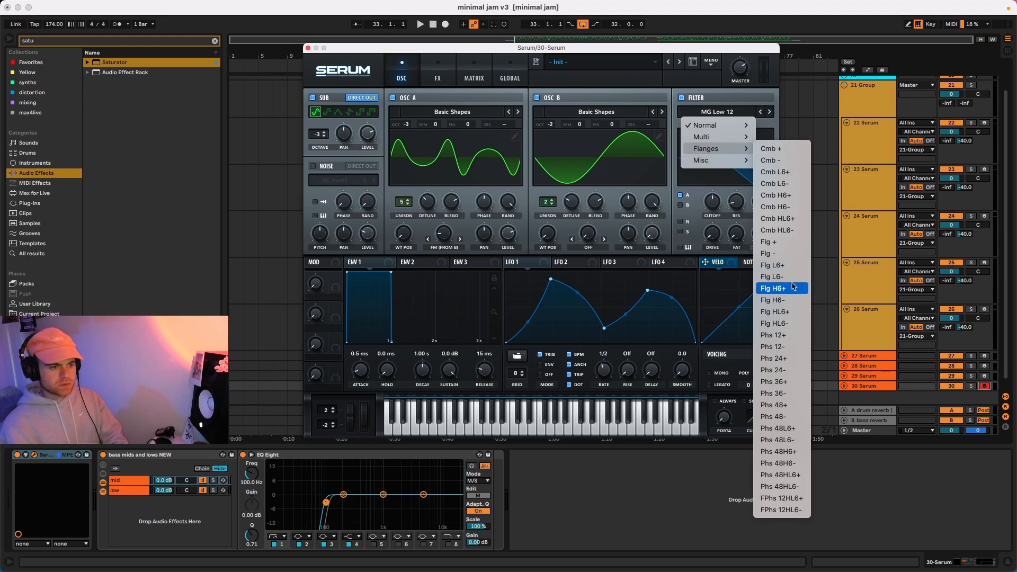
pyautogui.click(779, 311)
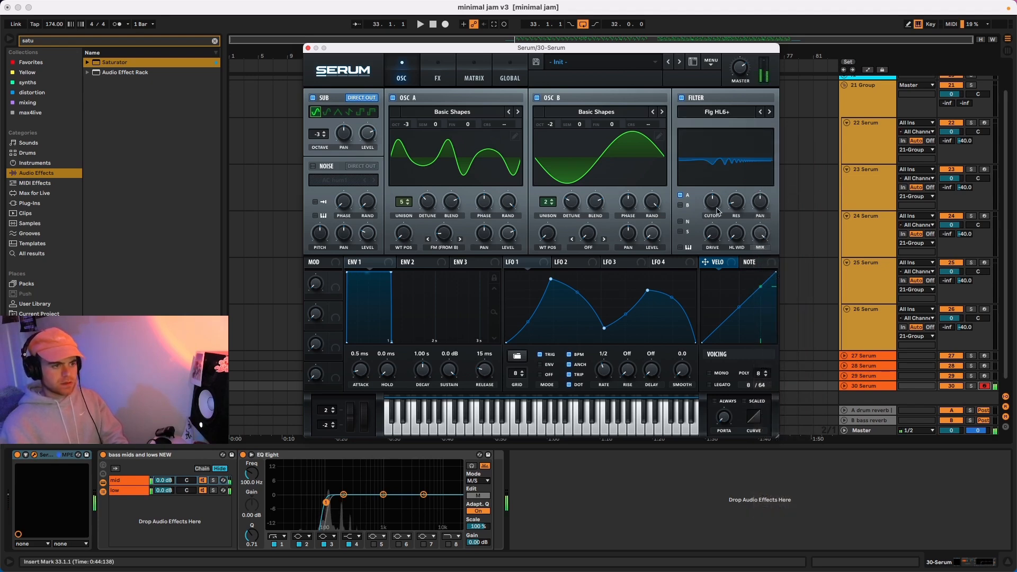
pyautogui.moveTo(714, 200); pyautogui.dragTo(729, 157)
# Step: Switch Serum's filter to Phs 48HL6+ and sweep its cutoff to audition the phasing
pyautogui.click(716, 112)
pyautogui.moveTo(717, 151)
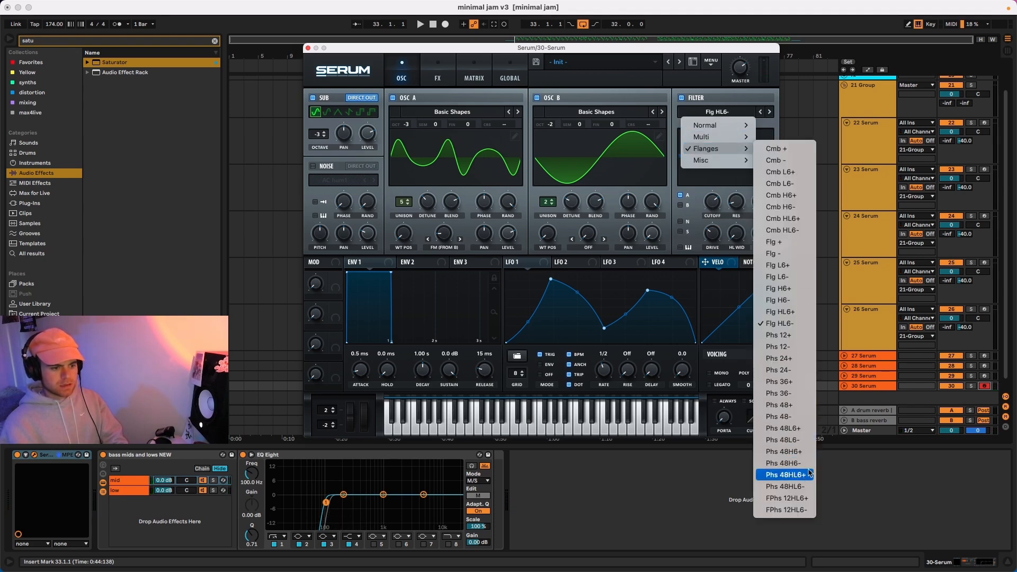
pyautogui.click(786, 475)
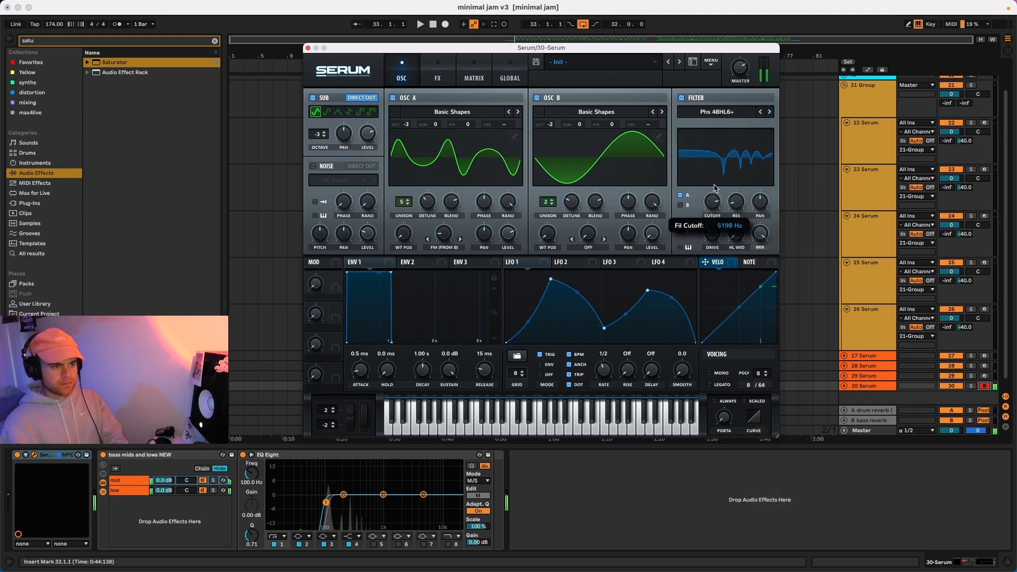
pyautogui.moveTo(715, 199); pyautogui.dragTo(712, 227)
# Step: Audition the phaser filter's cutoff and resonance, ending on a low resonance, and unfold the 30 Serum track
pyautogui.moveTo(737, 190)
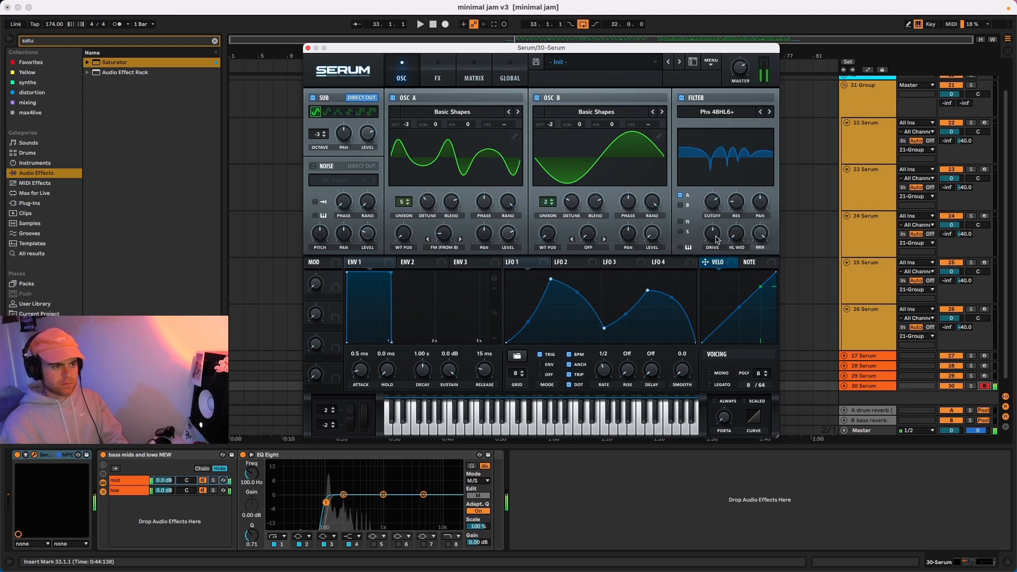
pyautogui.moveTo(716, 262); pyautogui.dragTo(735, 219)
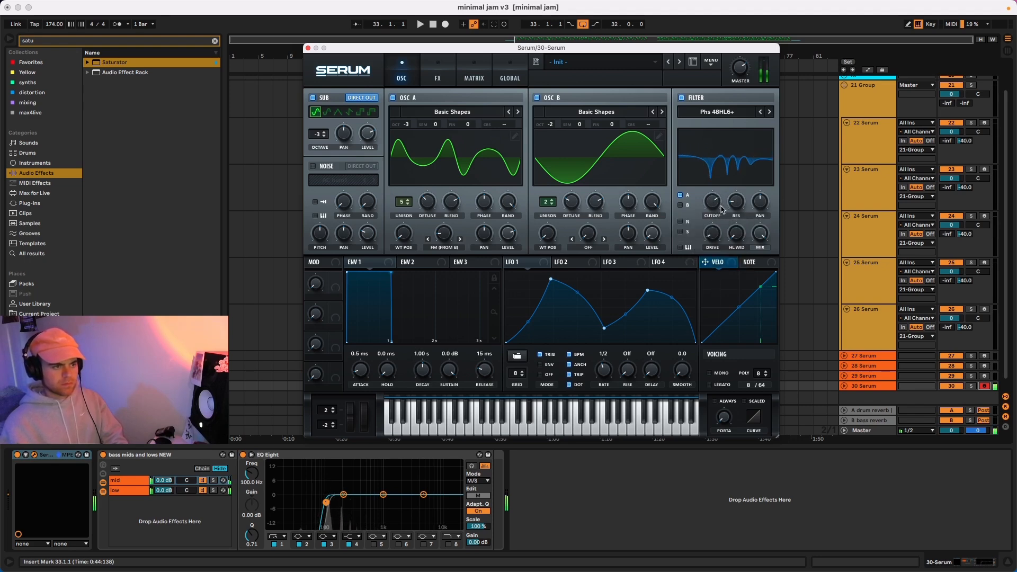
pyautogui.moveTo(713, 208)
pyautogui.moveTo(748, 232); pyautogui.dragTo(740, 215)
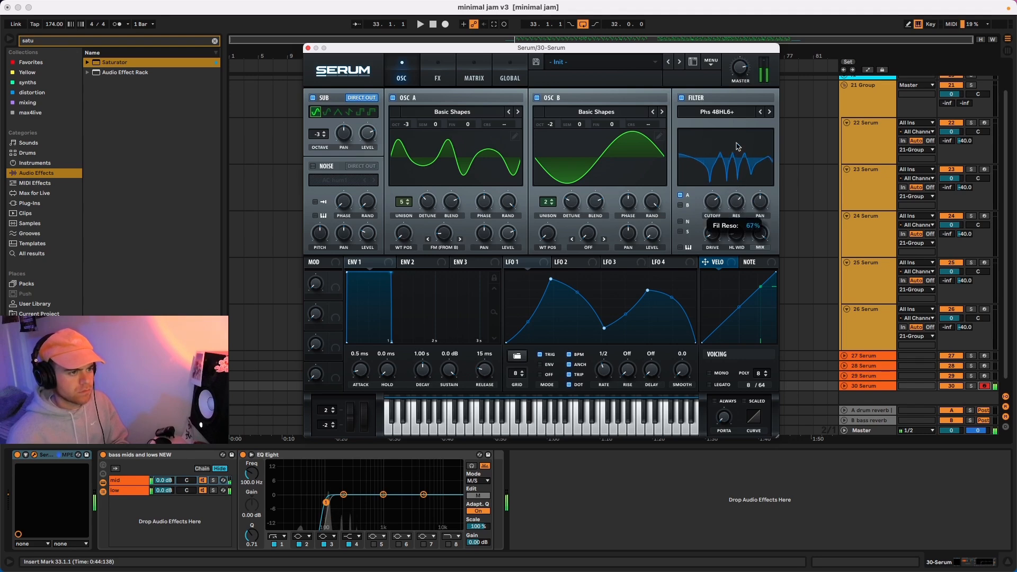
pyautogui.moveTo(736, 147); pyautogui.dragTo(737, 206)
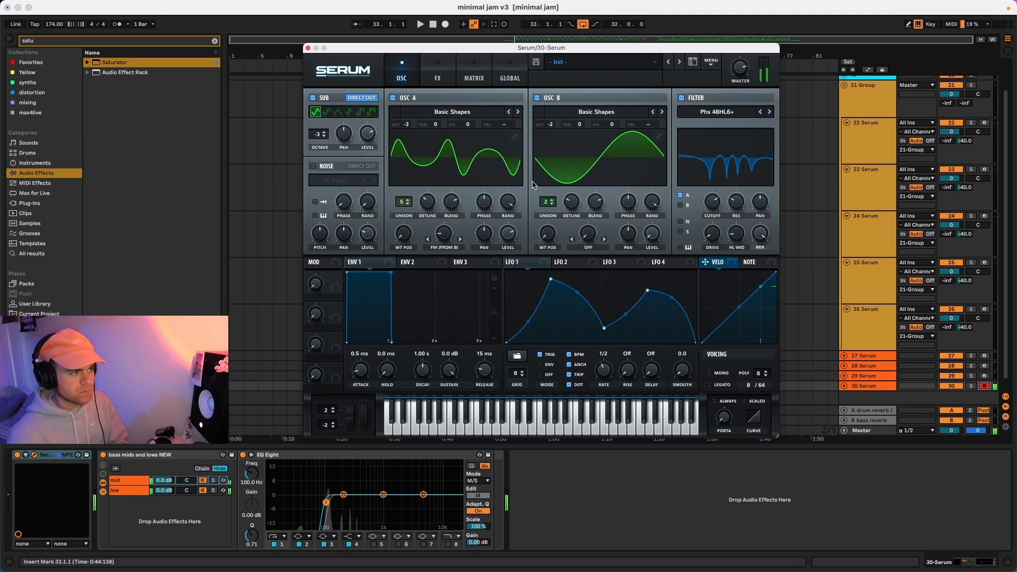
pyautogui.click(843, 385)
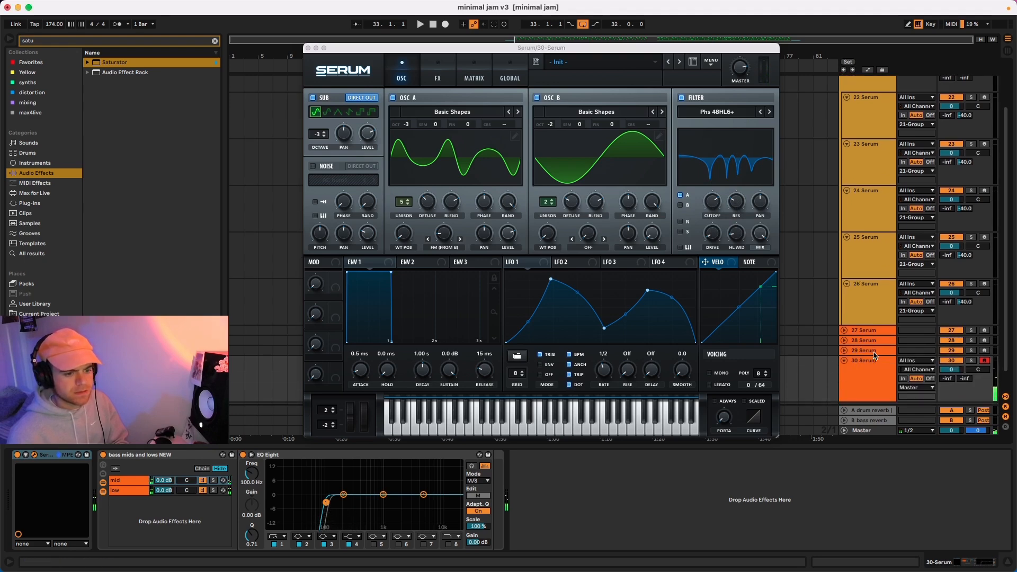
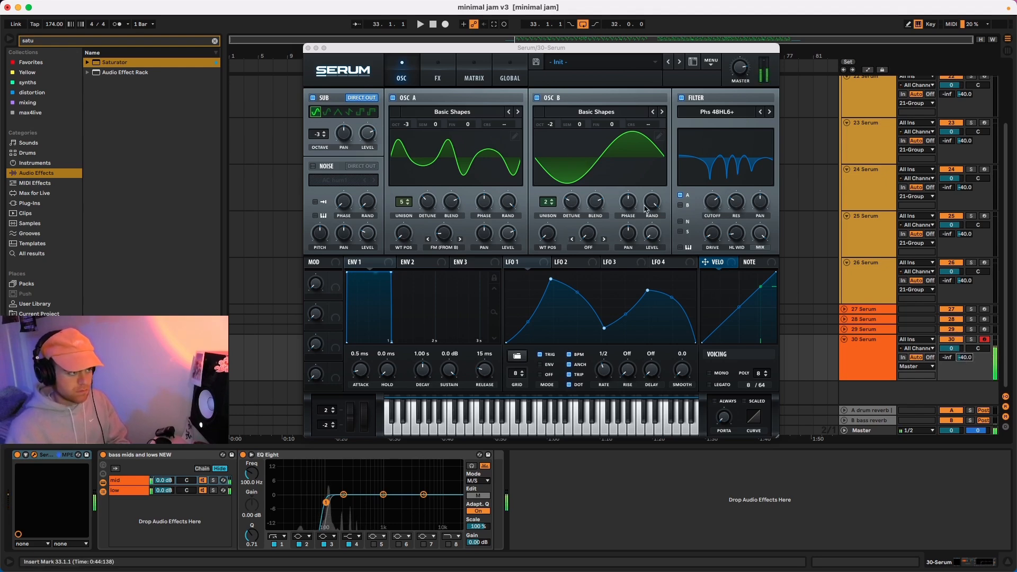
# Step: Sweep oscillator A's wavetable position, and add a compressor to the effects chain with its gain raised to about 2.8 dB
pyautogui.moveTo(397, 233); pyautogui.dragTo(413, 154)
pyautogui.click(441, 79)
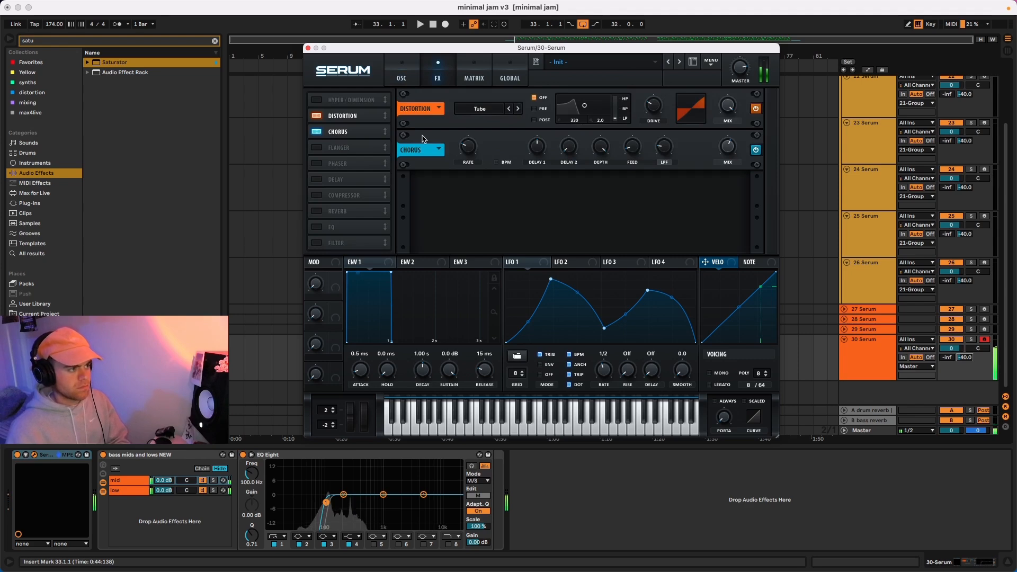
pyautogui.click(325, 192)
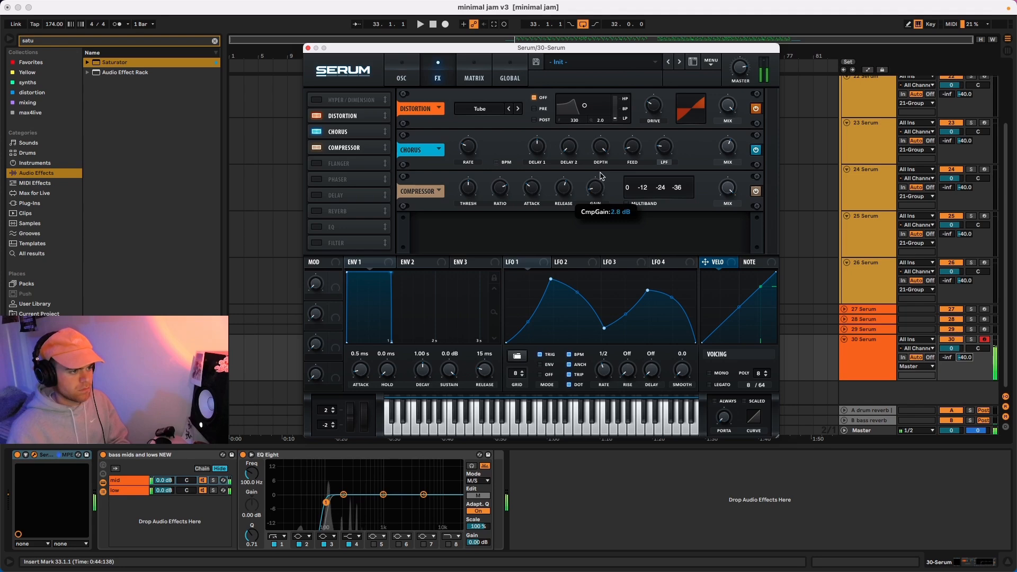
# Step: Compare two unison voices with five on oscillator A while auditioning its detune and wavetable position
pyautogui.click(413, 77)
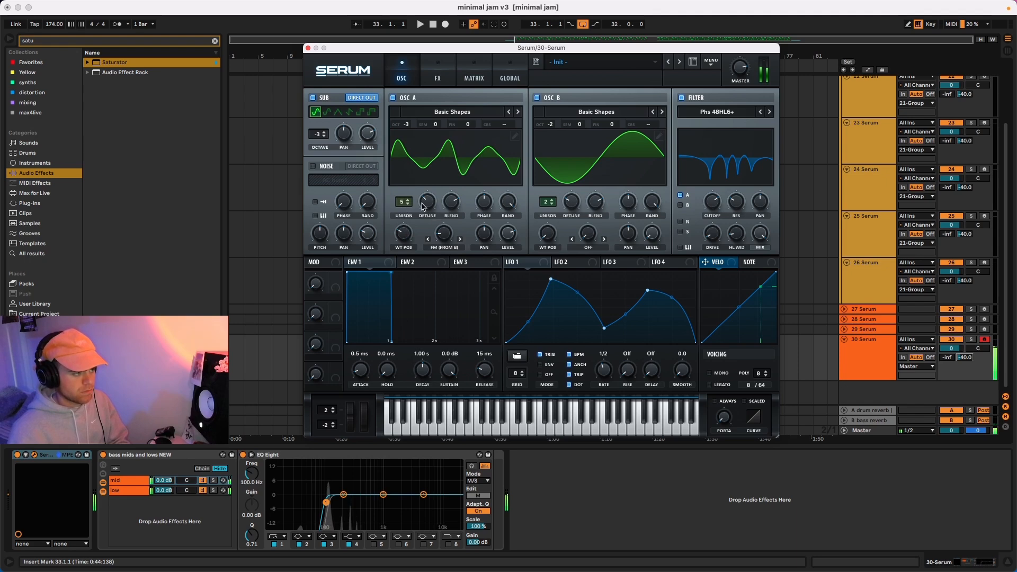
pyautogui.moveTo(402, 202); pyautogui.dragTo(403, 233)
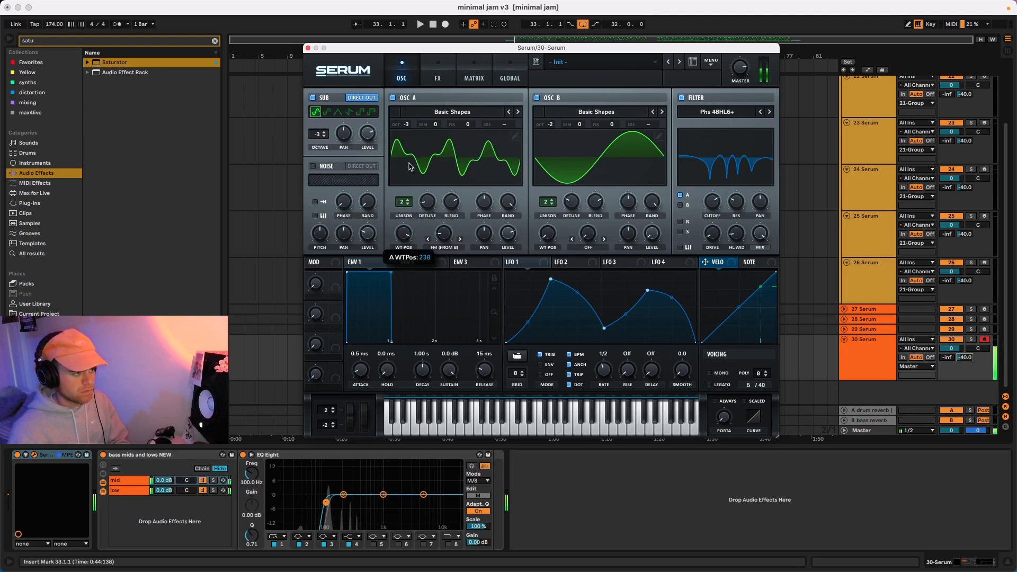
pyautogui.moveTo(402, 202); pyautogui.dragTo(402, 180)
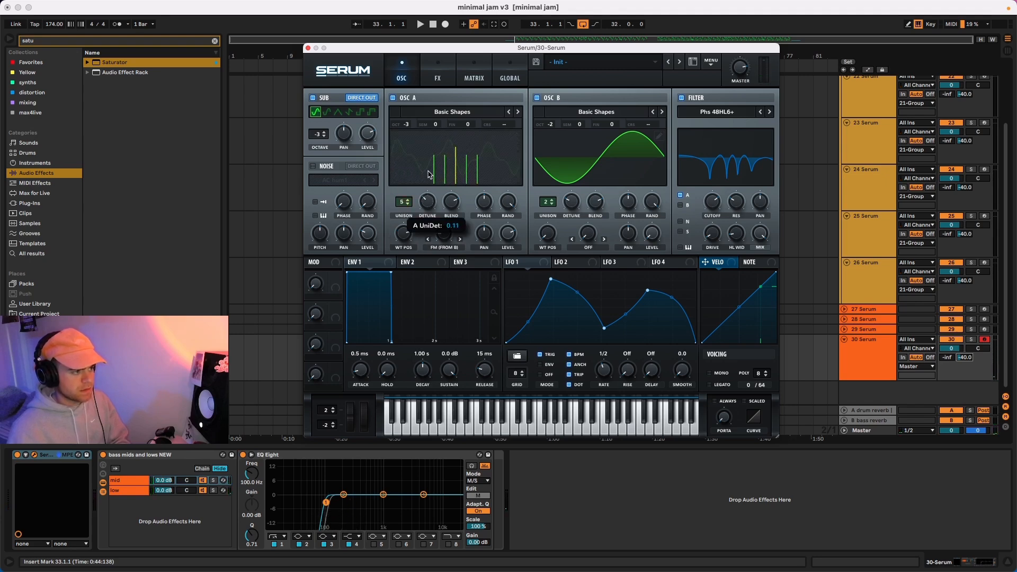
pyautogui.moveTo(409, 253)
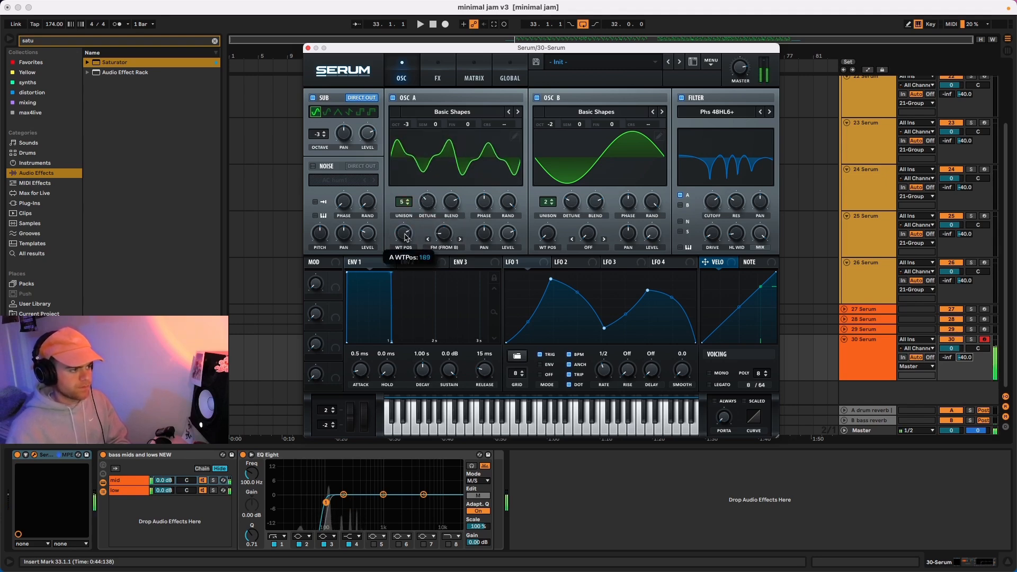
pyautogui.moveTo(412, 282); pyautogui.dragTo(410, 258)
# Step: Turn on the noise oscillator with the Atmos 14 sample and lower its level to about 5%
pyautogui.click(312, 167)
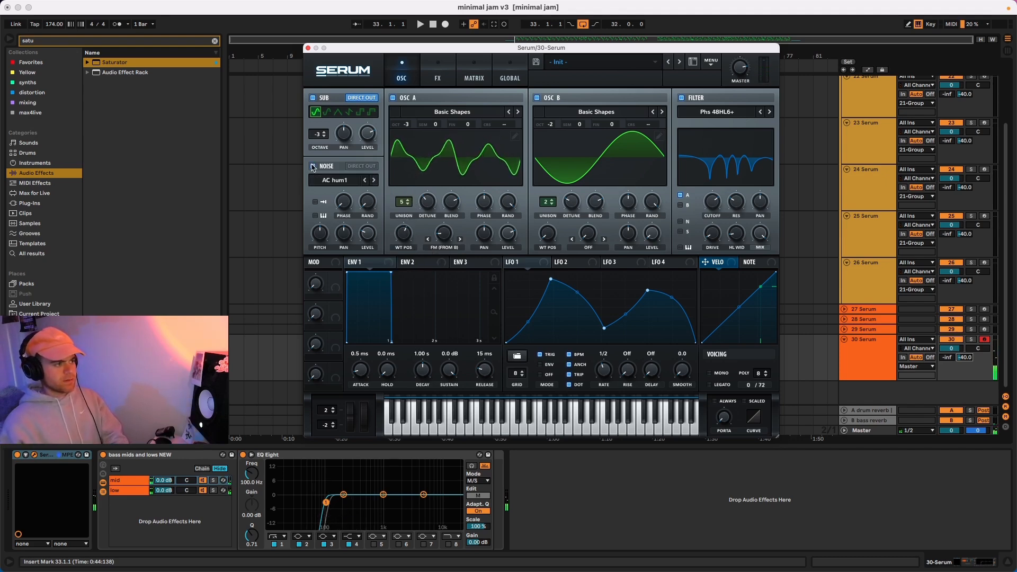
pyautogui.click(344, 181)
pyautogui.moveTo(358, 245)
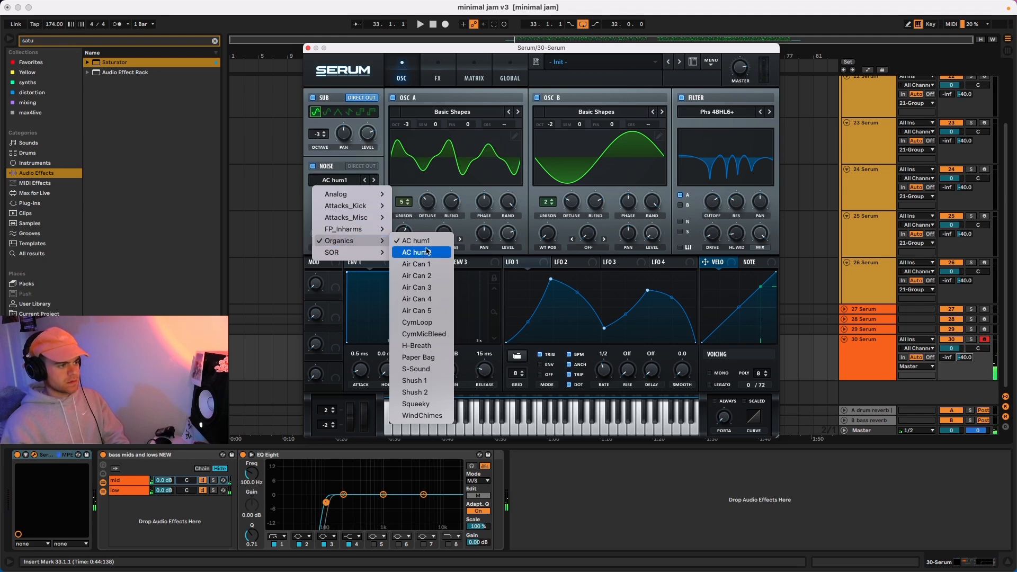
pyautogui.click(428, 299)
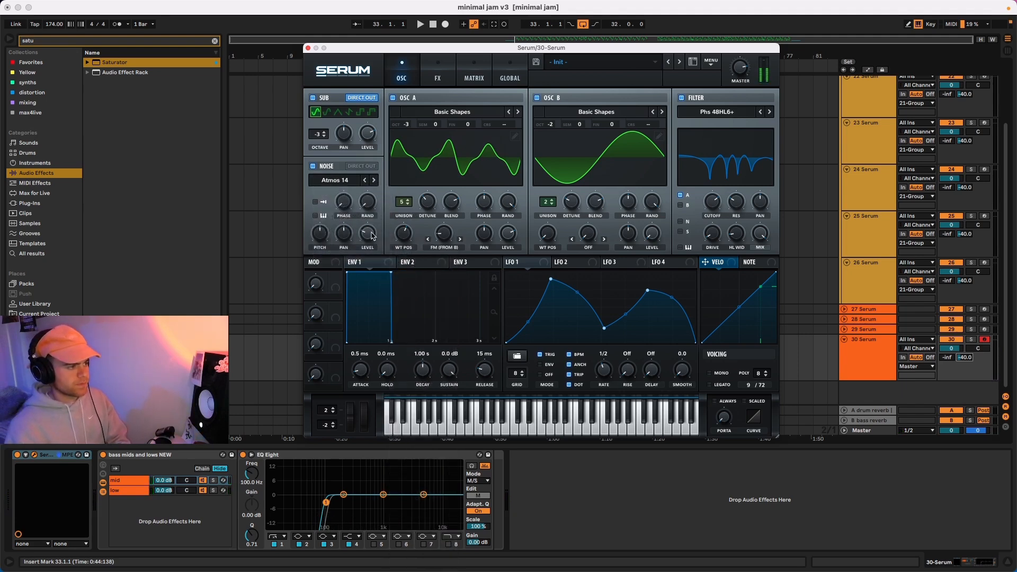
pyautogui.moveTo(369, 233)
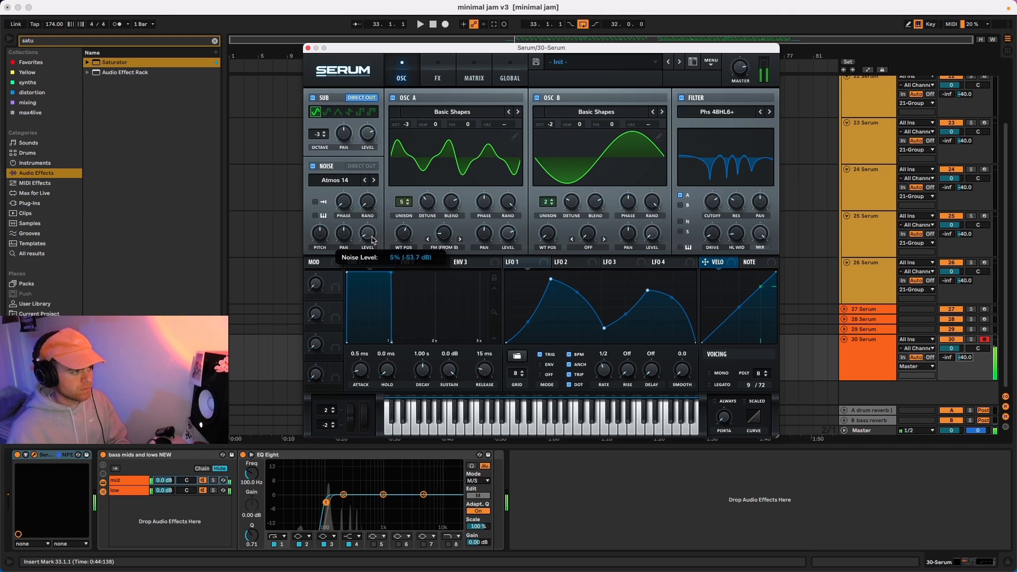
# Step: Modulate the noise level with LFO 2, lower the LFO's peak to about half height and adjust the modulation depth
pyautogui.moveTo(575, 264); pyautogui.dragTo(363, 283)
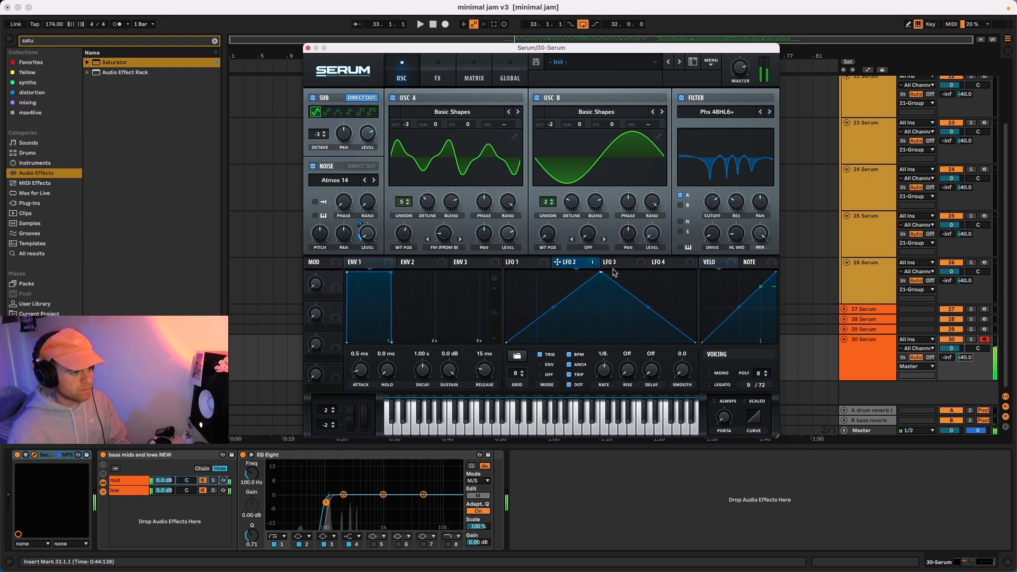
pyautogui.moveTo(601, 272); pyautogui.dragTo(602, 310)
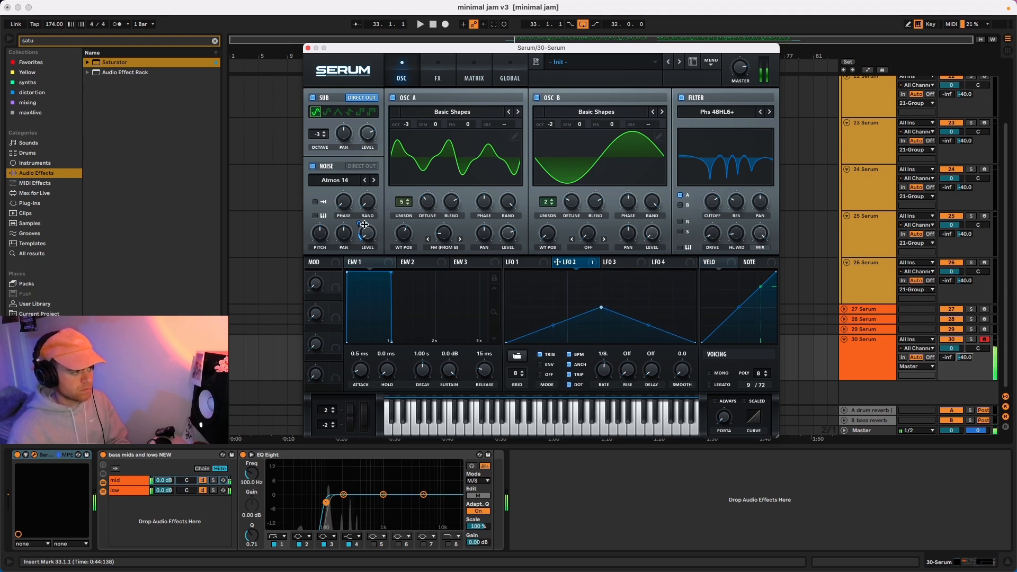
pyautogui.moveTo(363, 224); pyautogui.dragTo(360, 226)
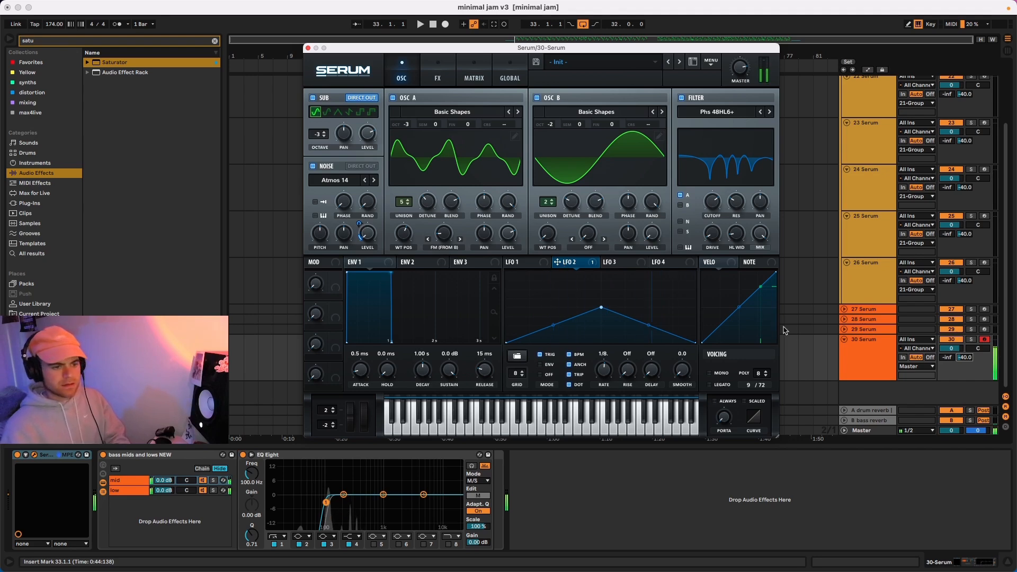
# Step: Fold the 30 Serum track, close its Serum window and select tracks 27 Serum through 30 Serum
pyautogui.click(844, 339)
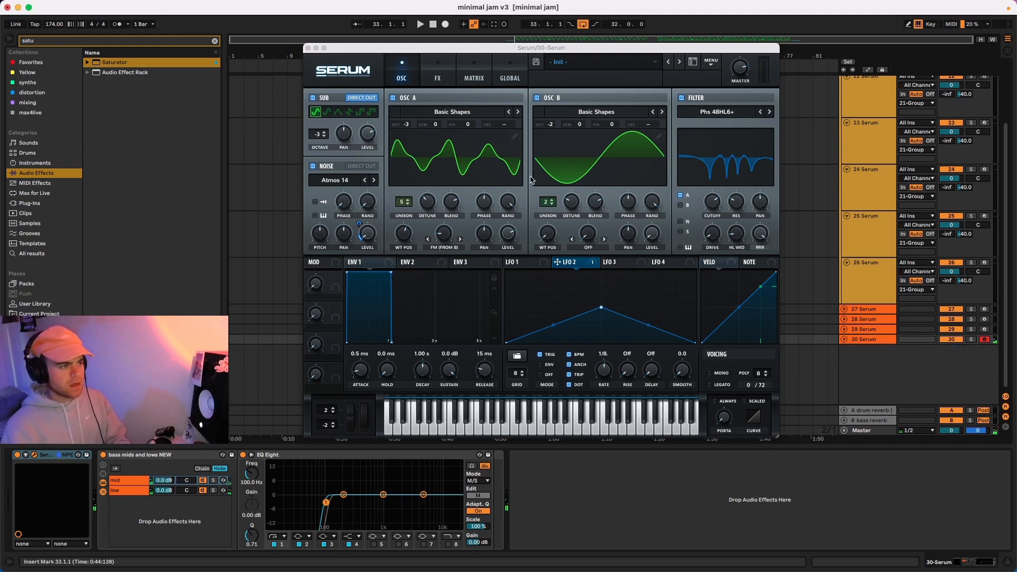
pyautogui.click(308, 49)
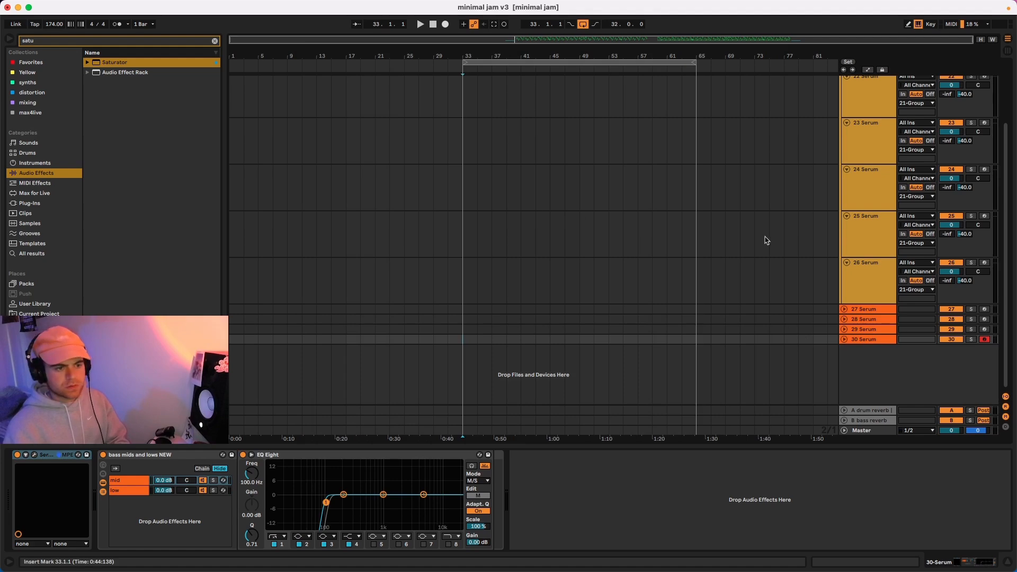
pyautogui.click(869, 318)
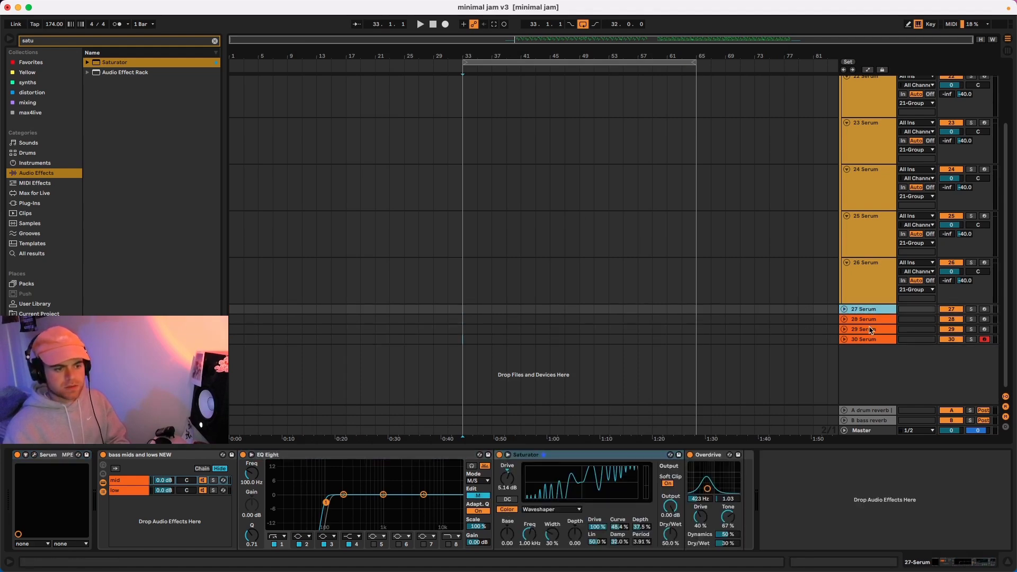
pyautogui.click(869, 330)
pyautogui.click(872, 339)
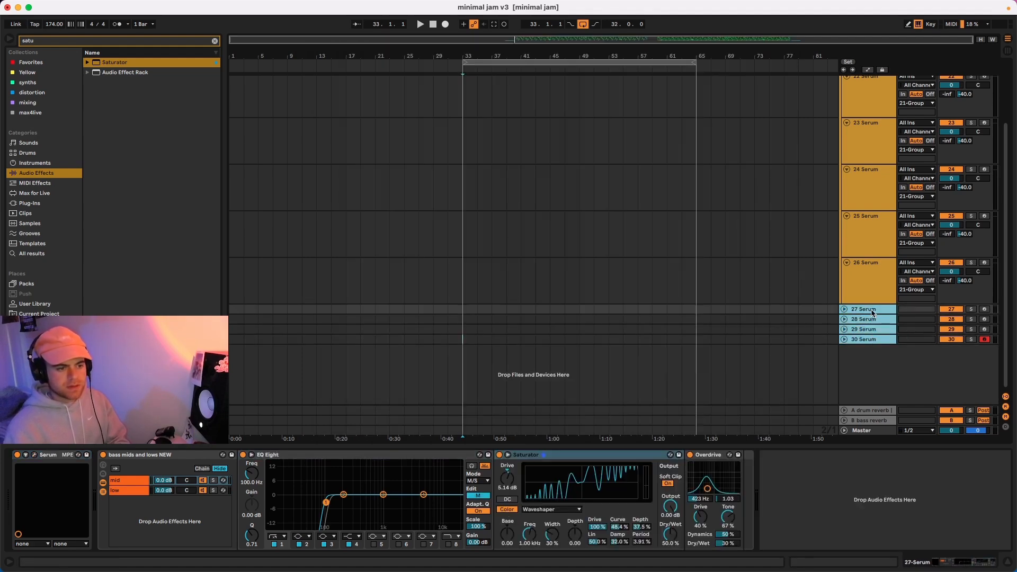
pyautogui.keyDown('shift'); pyautogui.click(868, 314); pyautogui.keyUp('shift')
pyautogui.scroll(1, 866, 219)
pyautogui.scroll(5, 874, 265)
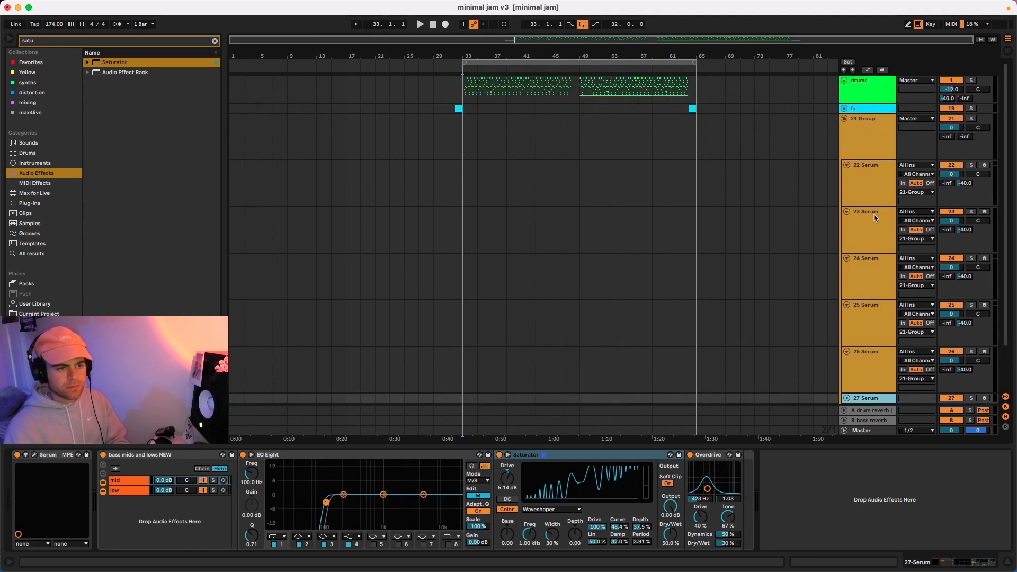
# Step: Duplicate the 22 Serum track and select the OTT device on the copy
pyautogui.click(872, 172)
pyautogui.press('Down')
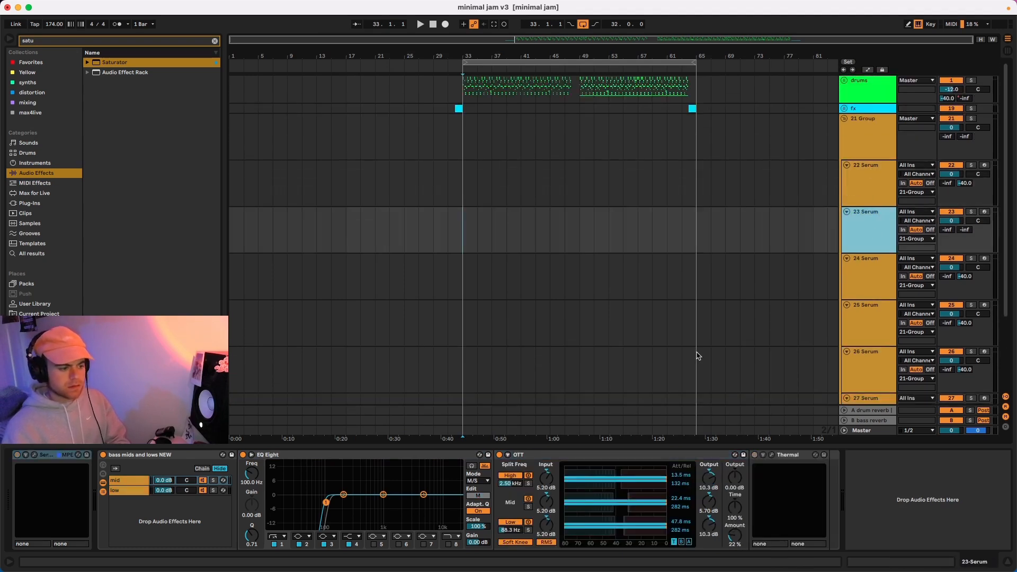
pyautogui.click(614, 456)
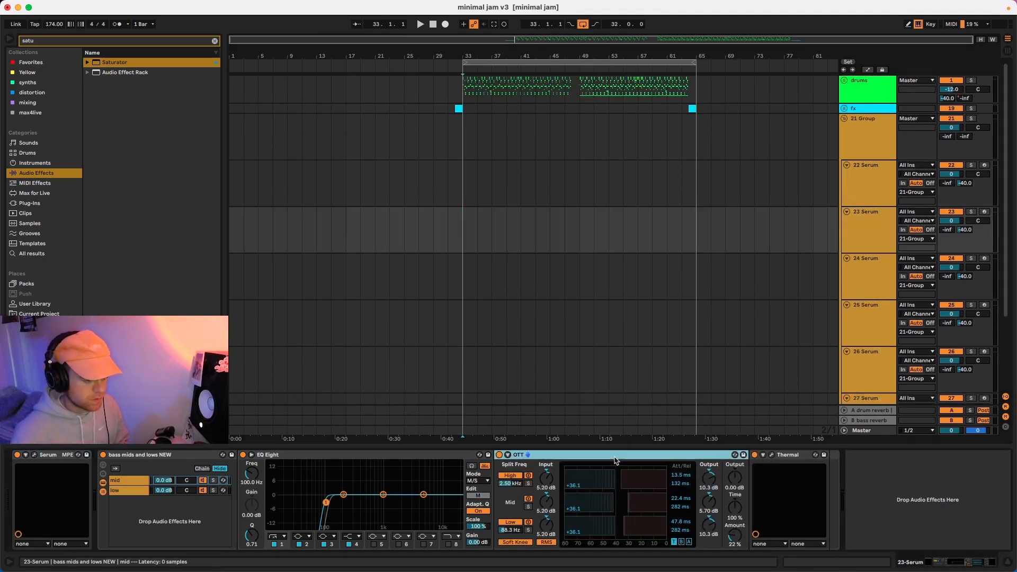
# Step: Remove the OTT and Thermal effects from the 23 Serum track's chain and initialise its Serum preset
pyautogui.keyDown('shift'); pyautogui.click(768, 458); pyautogui.keyUp('shift')
pyautogui.press('Delete')
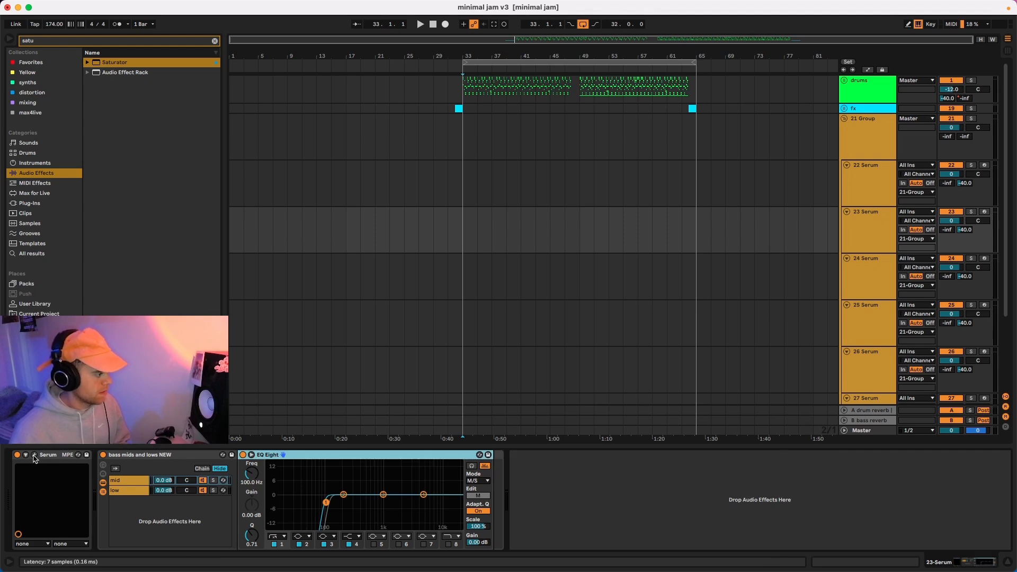
pyautogui.moveTo(514, 54); pyautogui.dragTo(511, 61)
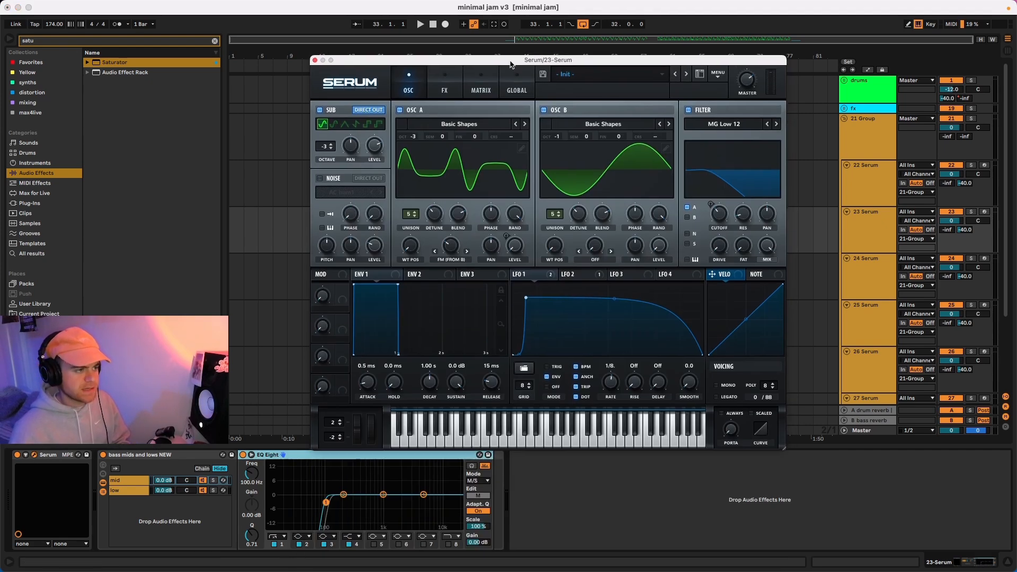
pyautogui.click(716, 79)
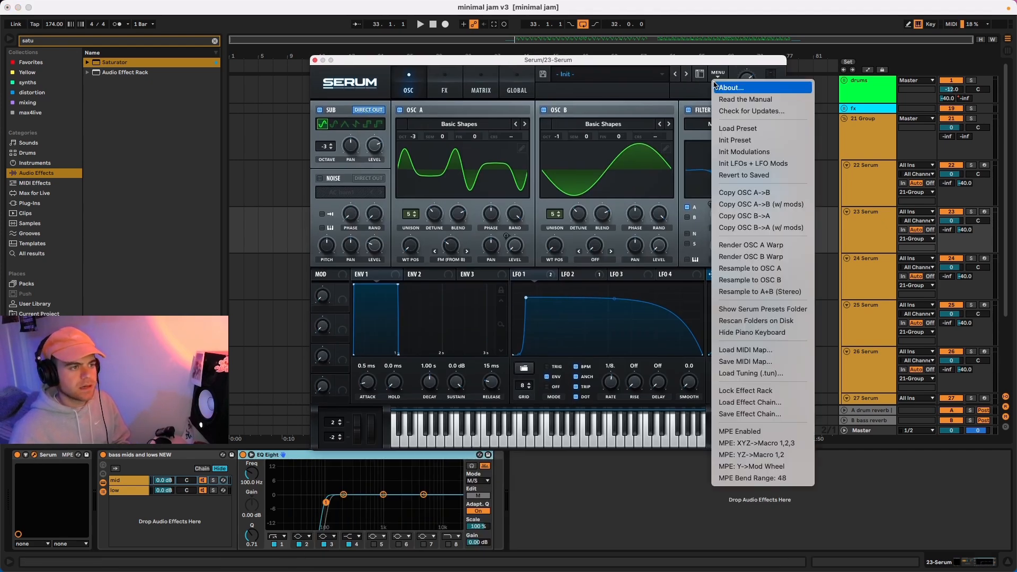
pyautogui.click(740, 143)
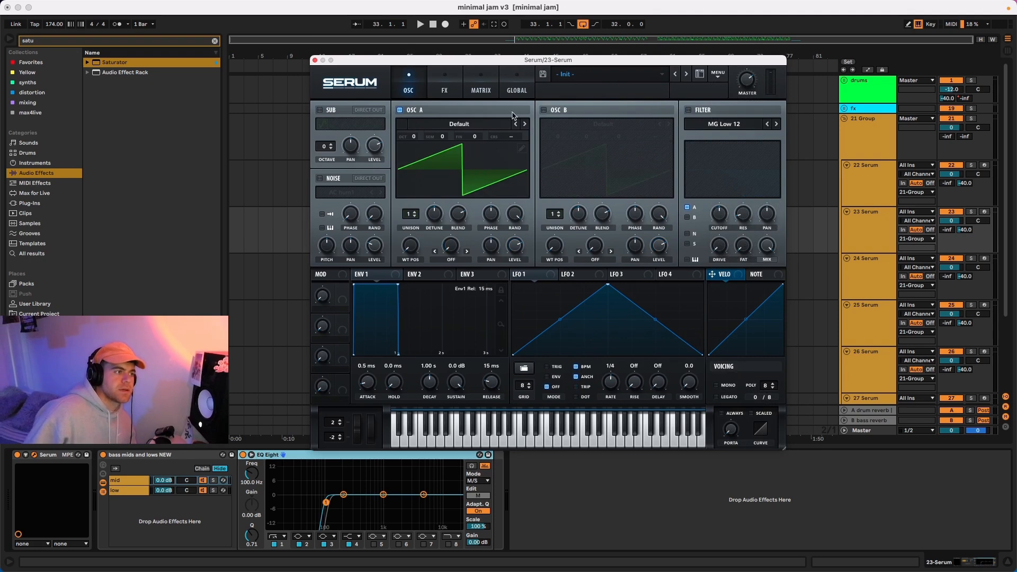
# Step: Load the Basic Shapes wavetable into OSC A and set its wavetable position to the square wave
pyautogui.click(466, 127)
pyautogui.moveTo(471, 139)
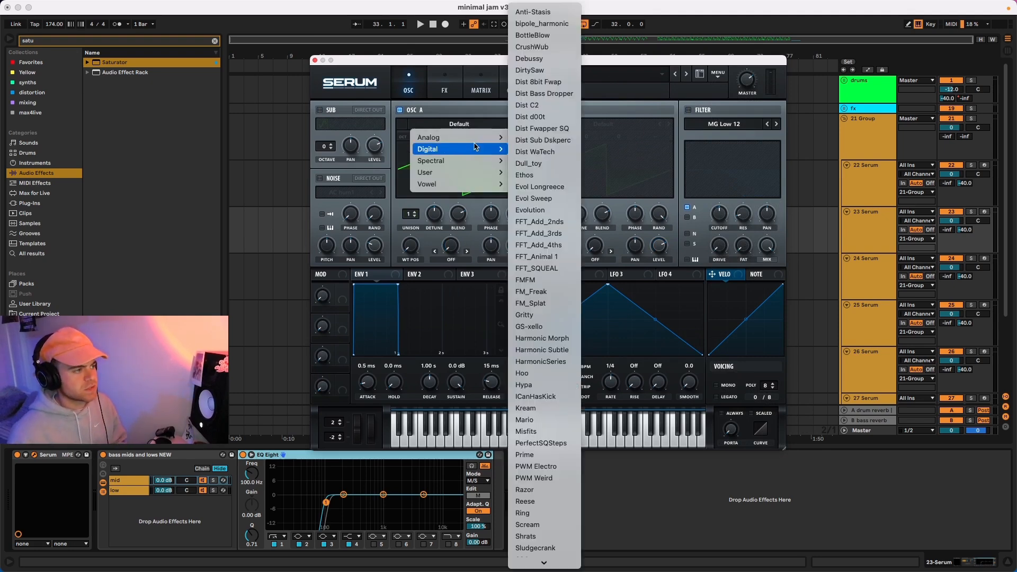
pyautogui.click(536, 141)
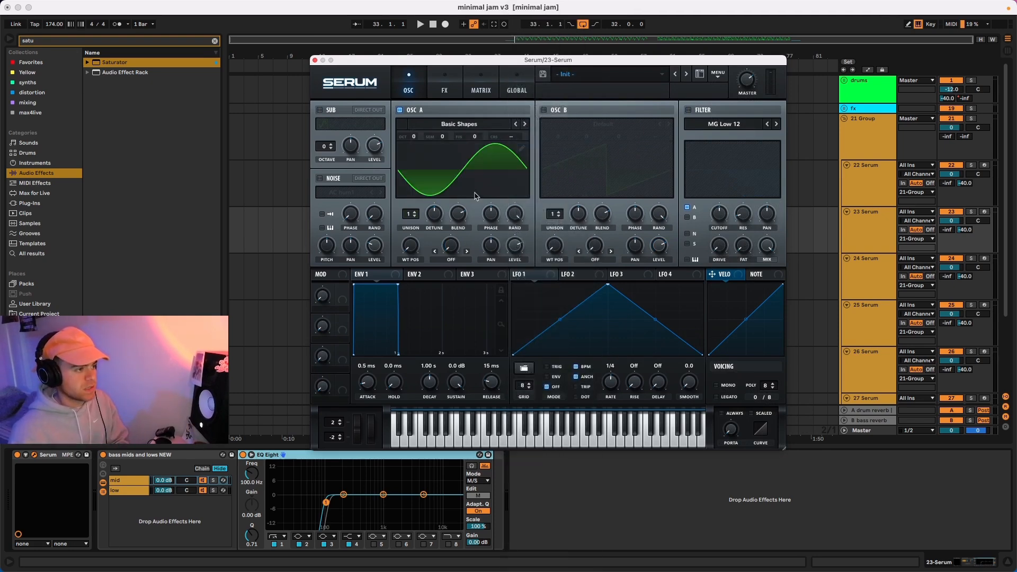
pyautogui.moveTo(414, 249); pyautogui.dragTo(414, 188)
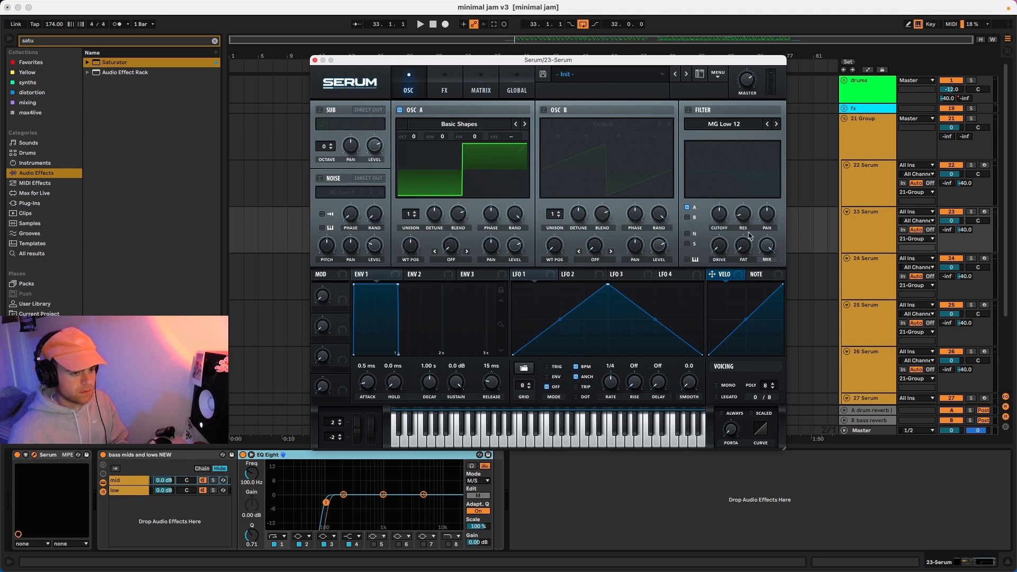
# Step: Arm the 23 Serum track for recording and set OSC A's octave to -3
pyautogui.click(985, 212)
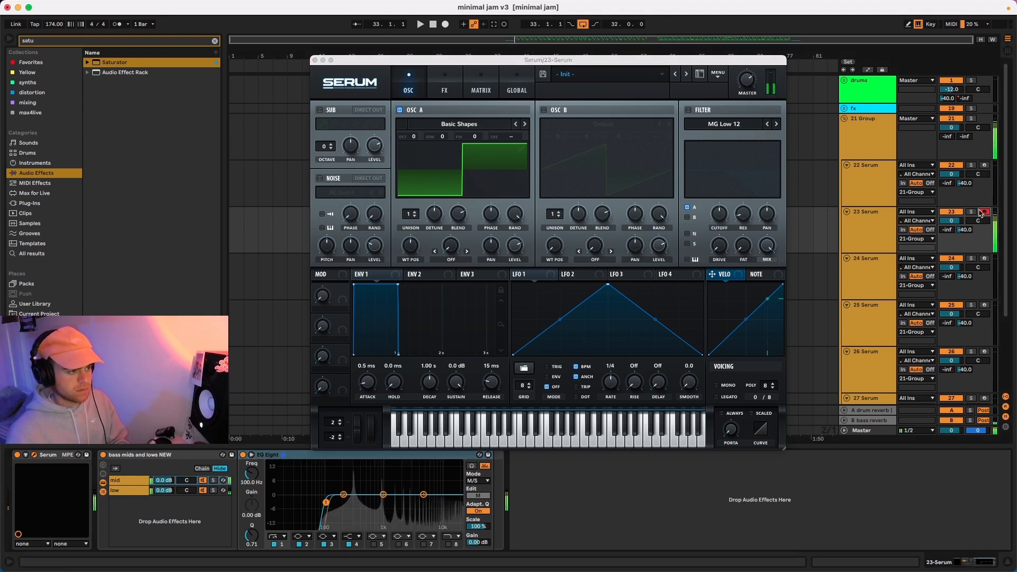
pyautogui.moveTo(413, 136); pyautogui.dragTo(414, 189)
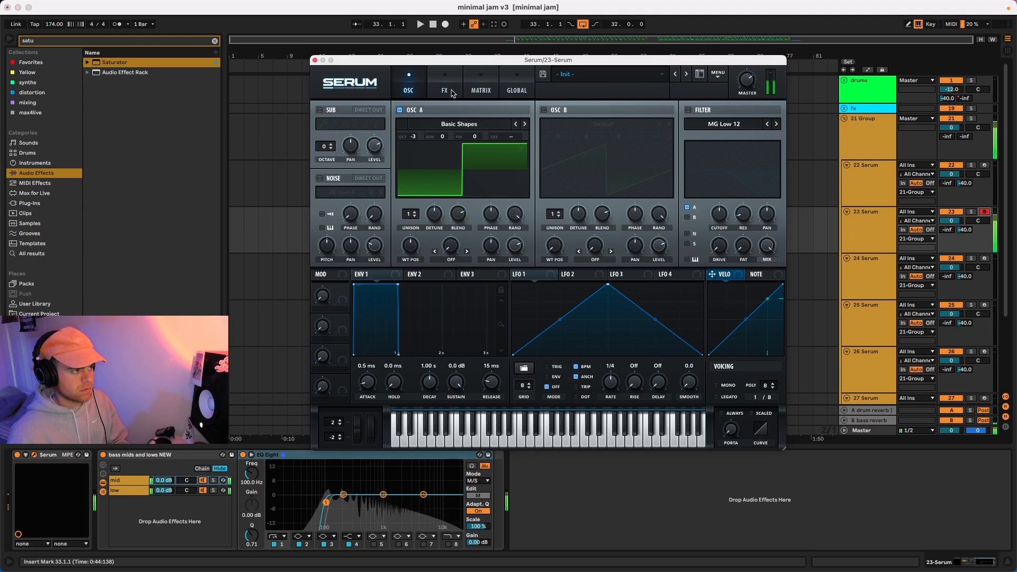
# Step: Enable Serum's Phaser effect and lower its frequency to about 193 Hz
pyautogui.click(444, 90)
pyautogui.click(323, 144)
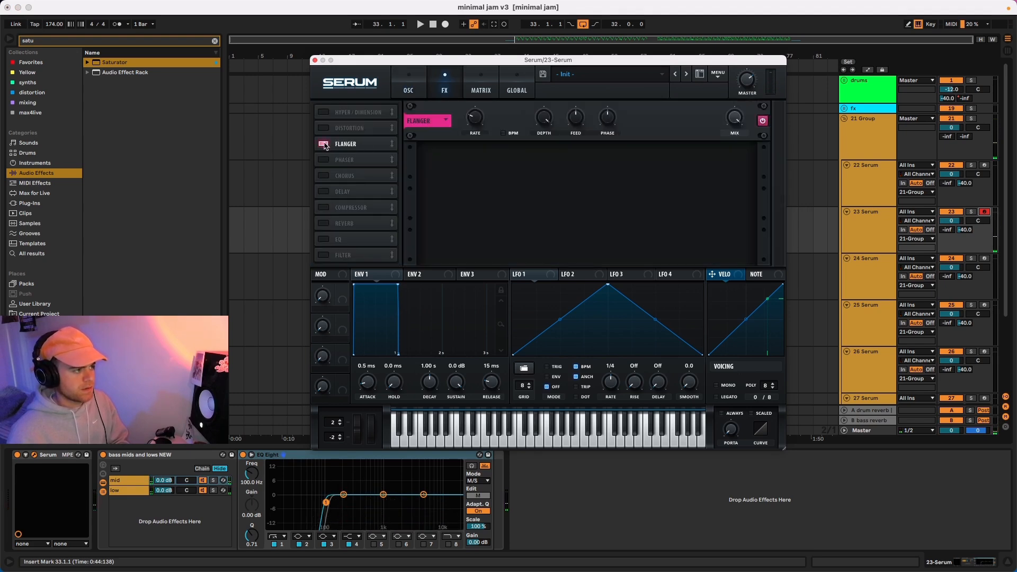
pyautogui.click(323, 144)
pyautogui.click(323, 160)
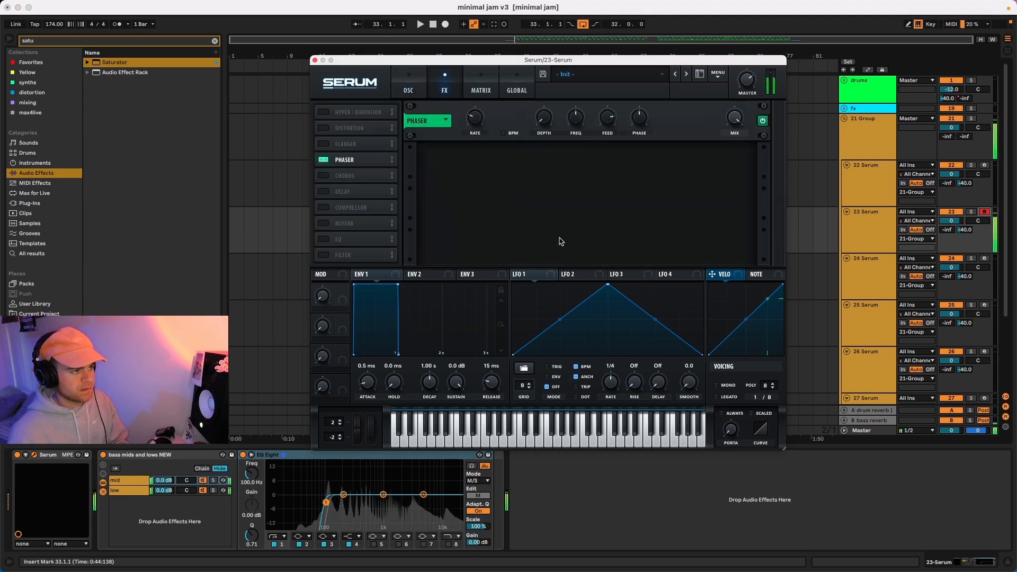
pyautogui.moveTo(574, 117); pyautogui.dragTo(573, 143)
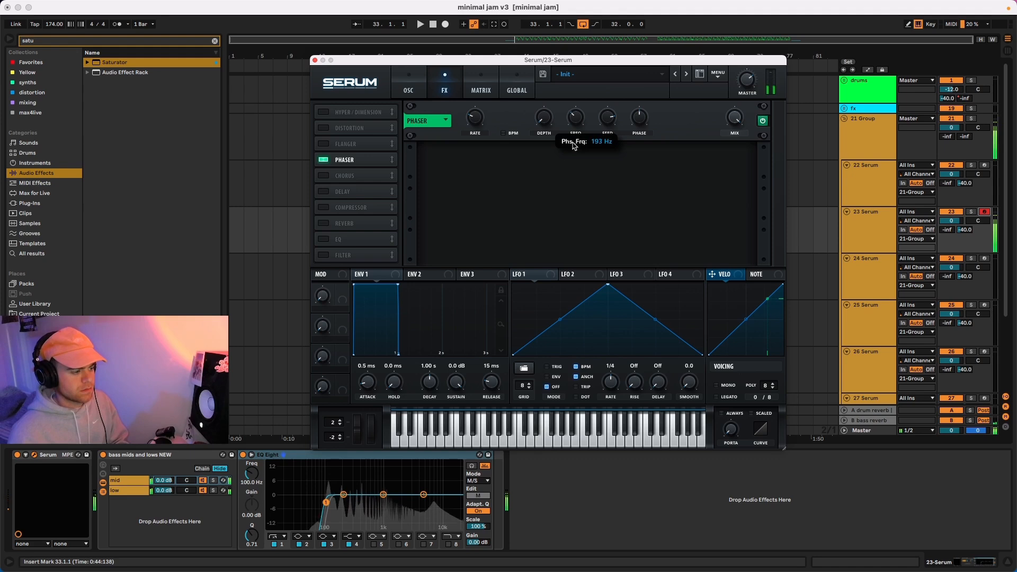
# Step: Set OSC A's unison to 2 voices and lower its detune
pyautogui.click(408, 84)
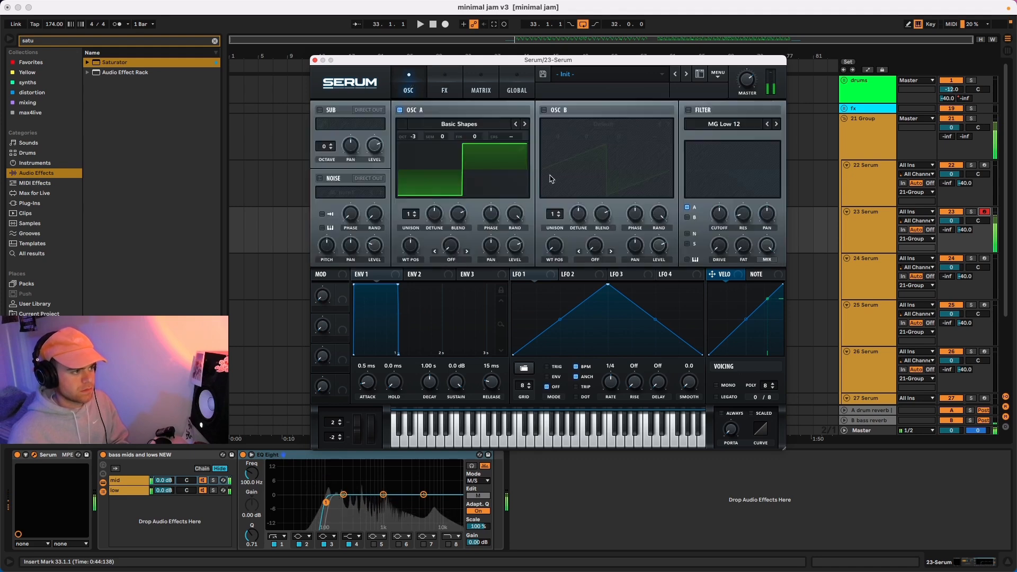
pyautogui.click(412, 216)
pyautogui.moveTo(434, 215); pyautogui.dragTo(434, 255)
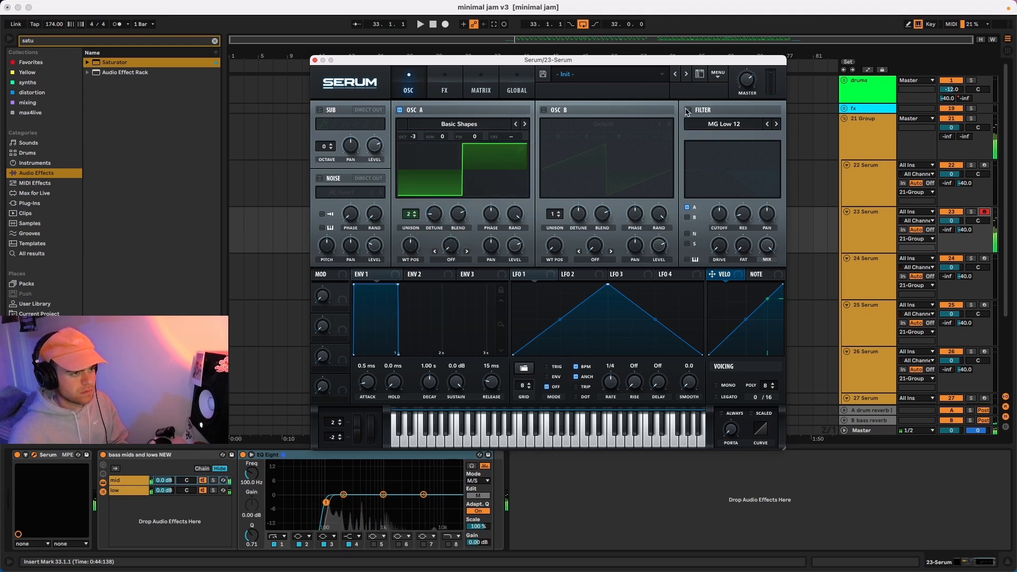
# Step: Enable the MG Low 12 filter, lower its cutoff and modulate the cutoff with LFO 1
pyautogui.click(688, 111)
pyautogui.moveTo(721, 214); pyautogui.dragTo(716, 246)
pyautogui.moveTo(515, 274); pyautogui.dragTo(718, 214)
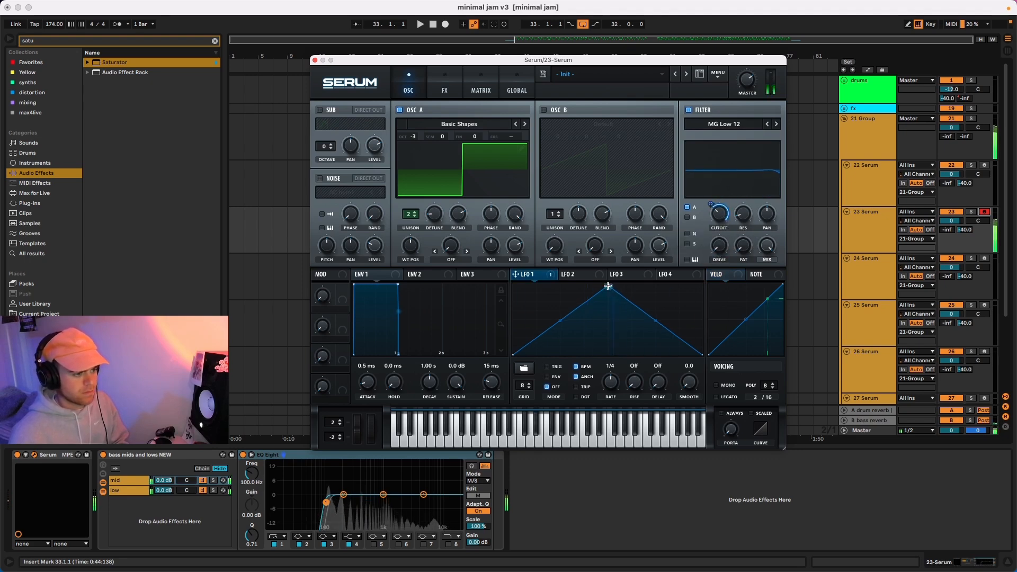
# Step: Reshape LFO 1 into a single narrow peak early in the cycle, with curved sides falling to zero
pyautogui.moveTo(607, 286); pyautogui.dragTo(544, 286)
pyautogui.moveTo(527, 320); pyautogui.dragTo(585, 356)
pyautogui.doubleClick(576, 354)
pyautogui.moveTo(566, 323); pyautogui.dragTo(569, 294)
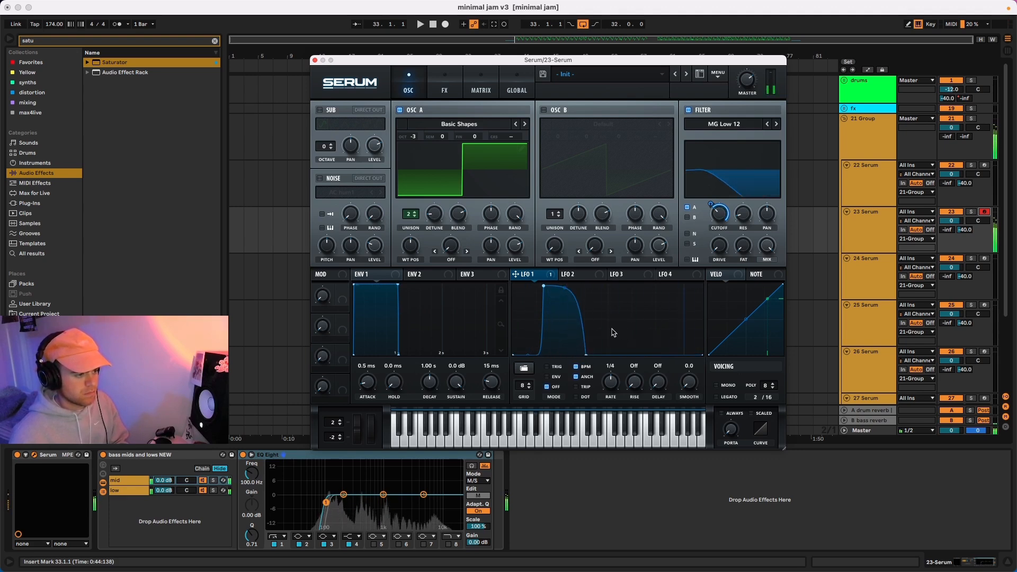
# Step: Enable the sine sub oscillator, set its octave to -3 and route it to Direct Out
pyautogui.click(318, 112)
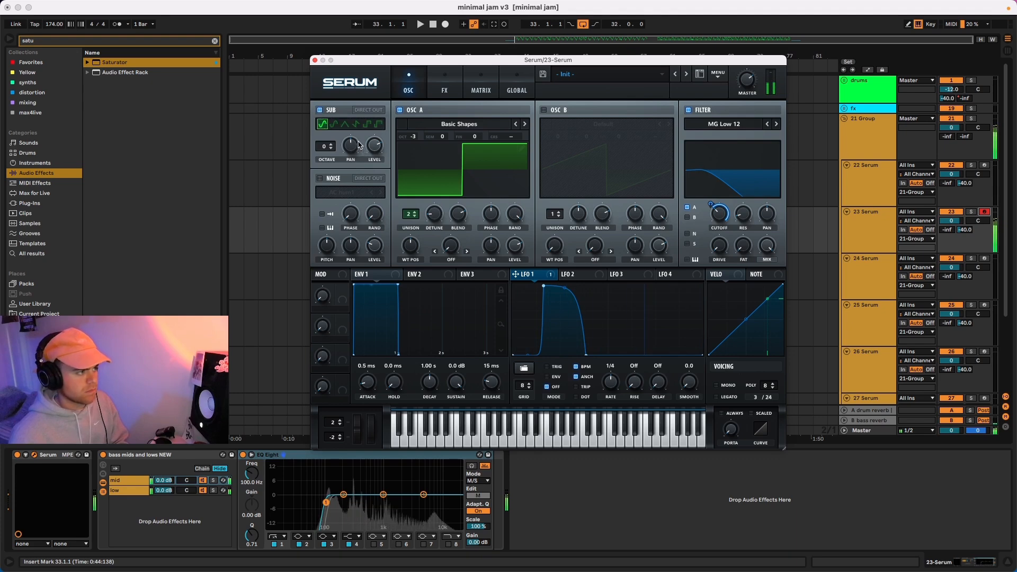
pyautogui.moveTo(325, 146); pyautogui.dragTo(323, 170)
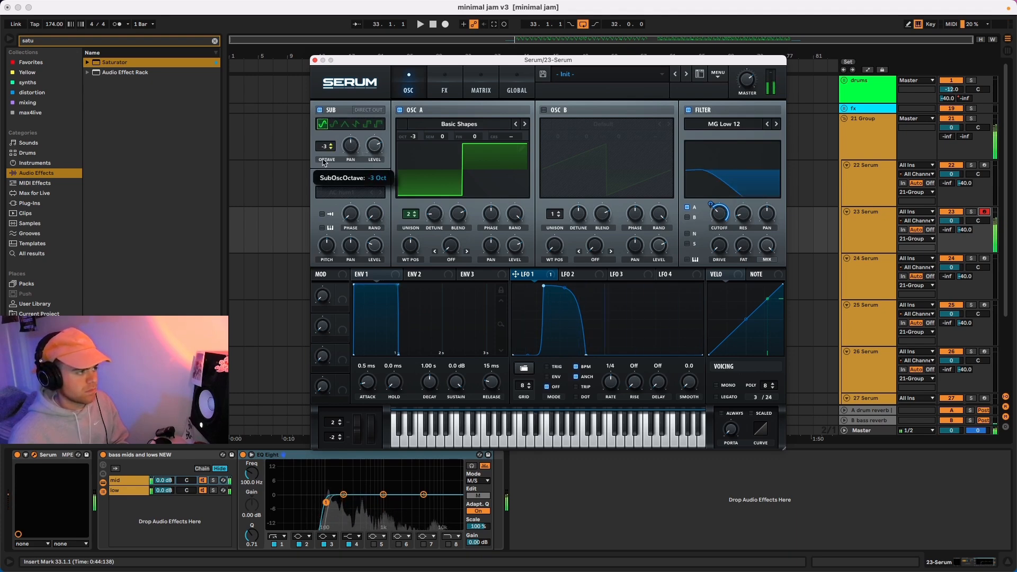
pyautogui.click(370, 110)
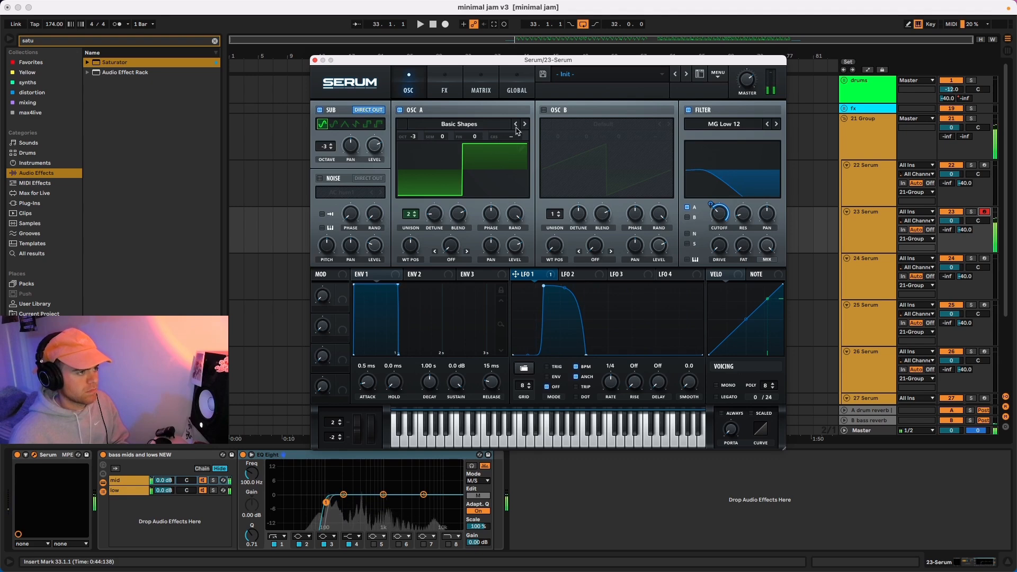
# Step: Switch OSC A to frame 4 of its wavetable in the table editor and set LFO 1's filter cutoff modulation to 53
pyautogui.click(521, 147)
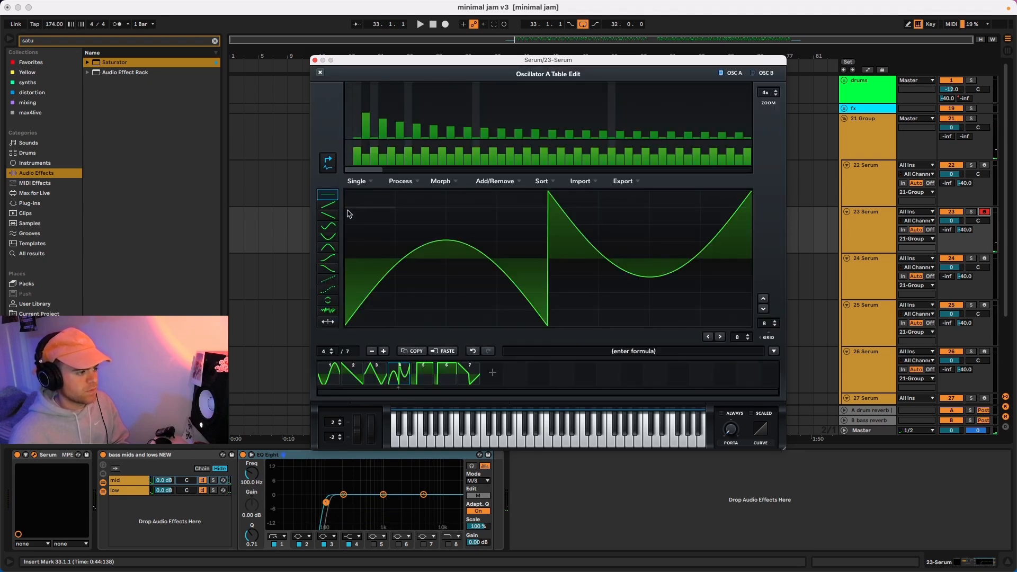
pyautogui.click(320, 73)
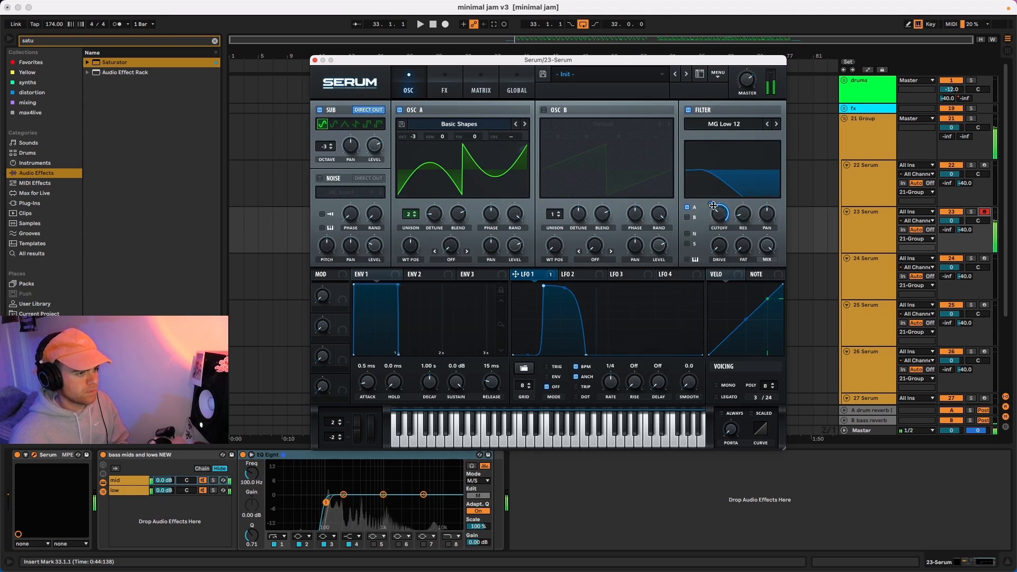
pyautogui.moveTo(713, 205); pyautogui.dragTo(713, 207)
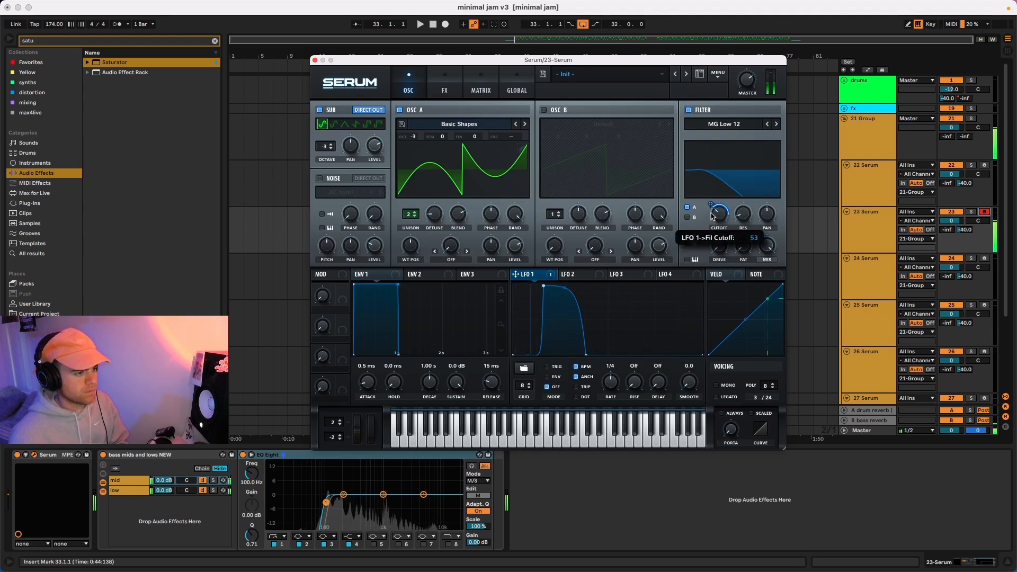
# Step: Add a second narrow peak with curved sides late in LFO 1's cycle, falling back to zero
pyautogui.doubleClick(649, 291)
pyautogui.moveTo(617, 323); pyautogui.dragTo(607, 339)
pyautogui.moveTo(675, 337); pyautogui.dragTo(670, 290)
pyautogui.doubleClick(677, 343)
pyautogui.moveTo(677, 343); pyautogui.dragTo(679, 365)
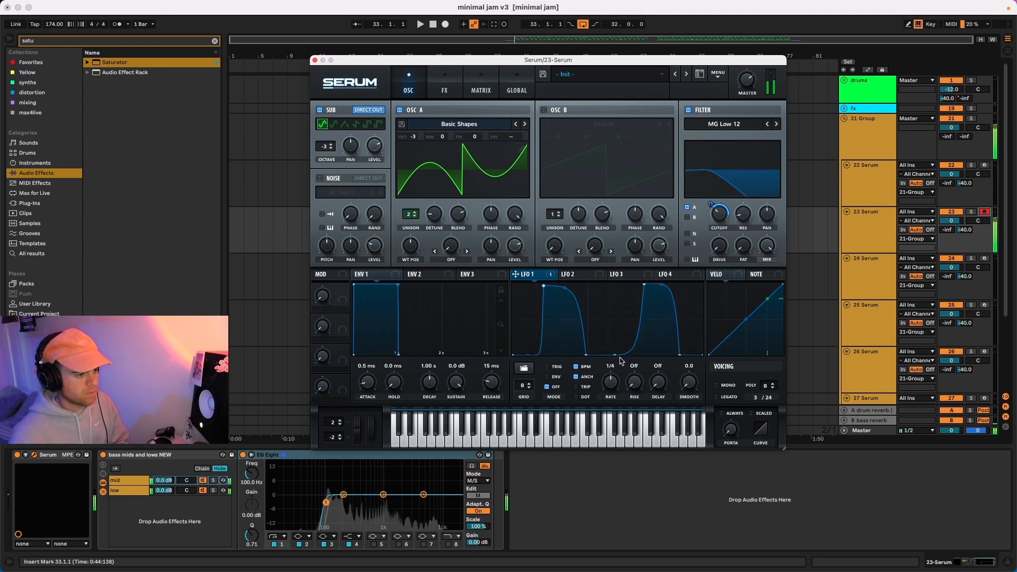
# Step: Set LFO 1 to ENV mode with triplet and dotted timing enabled and a dotted 1/4 rate
pyautogui.click(547, 367)
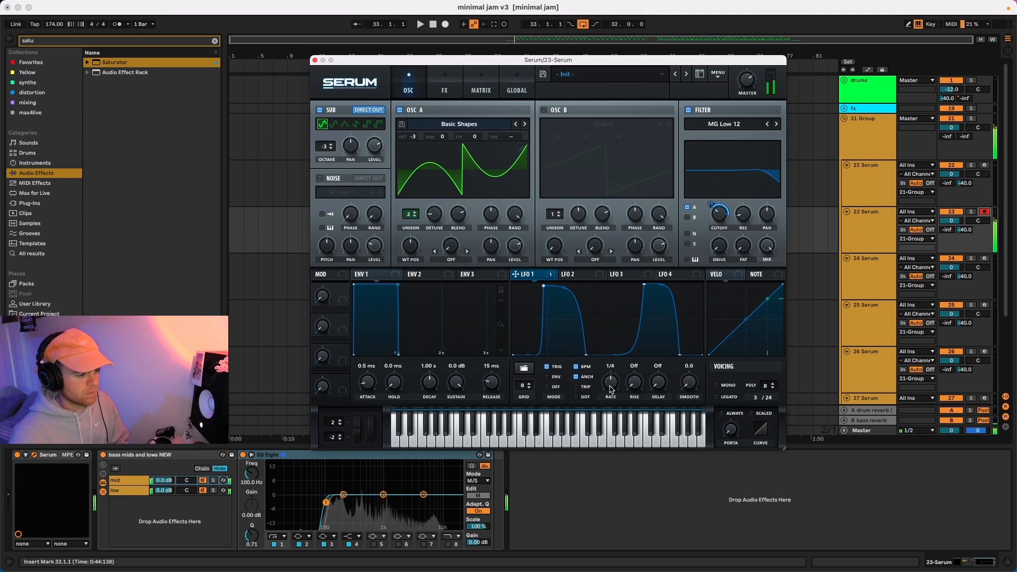
pyautogui.moveTo(610, 385); pyautogui.dragTo(613, 393)
pyautogui.click(547, 377)
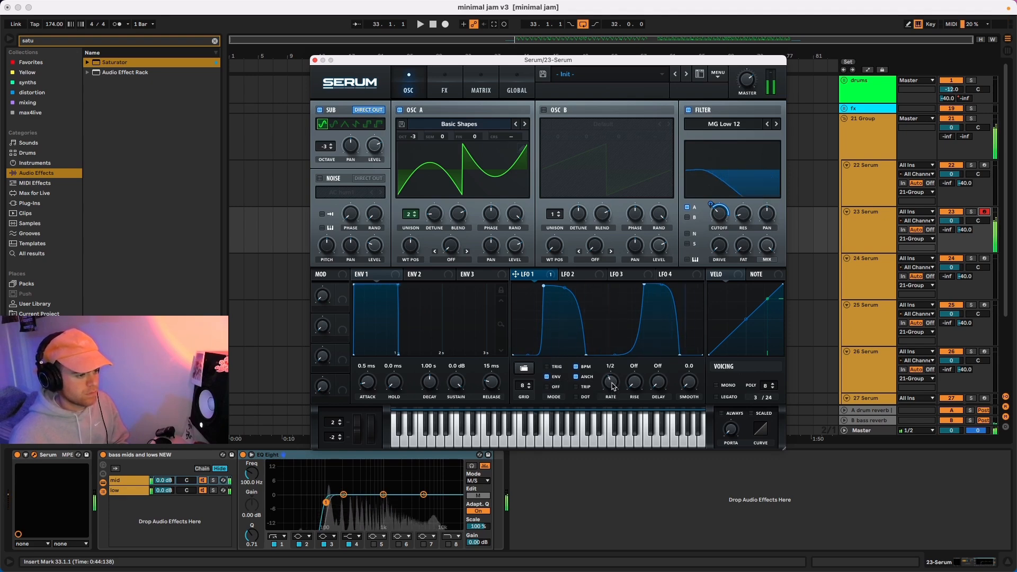
pyautogui.click(576, 397)
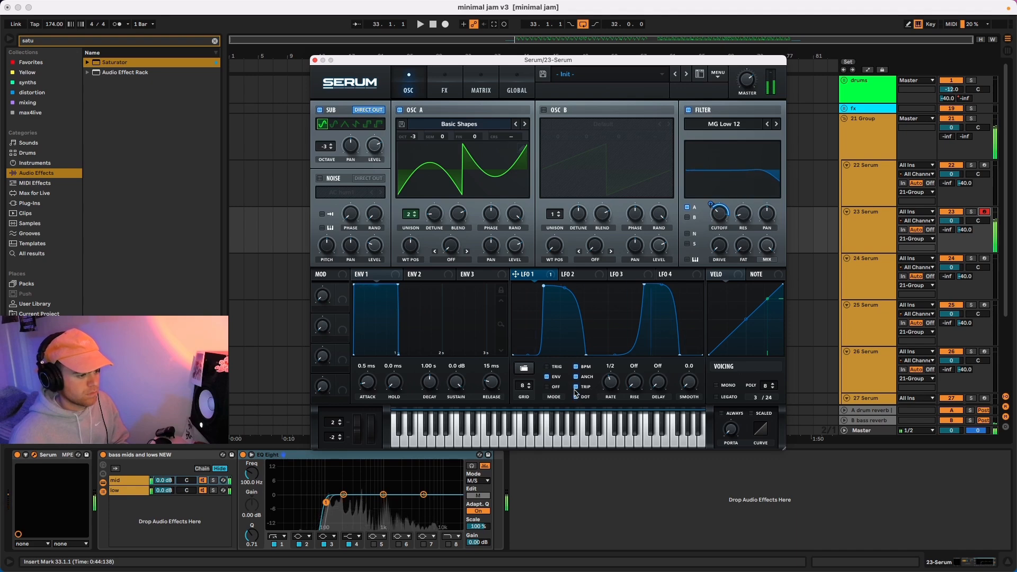
pyautogui.moveTo(611, 391); pyautogui.dragTo(613, 387)
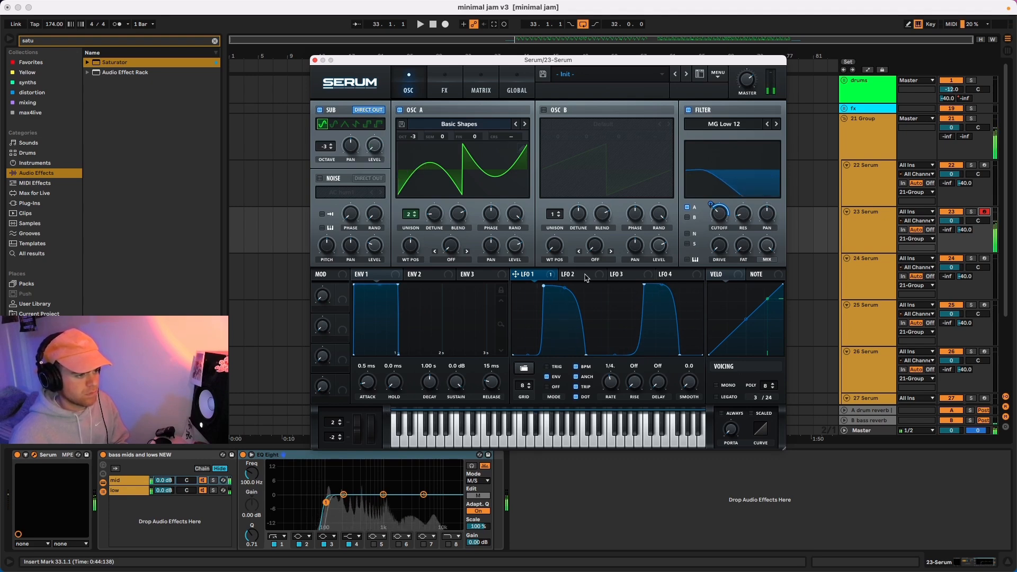
# Step: Assign LFO 1 to modulate the sub oscillator's level and OSC A's level
pyautogui.moveTo(528, 274); pyautogui.dragTo(372, 147)
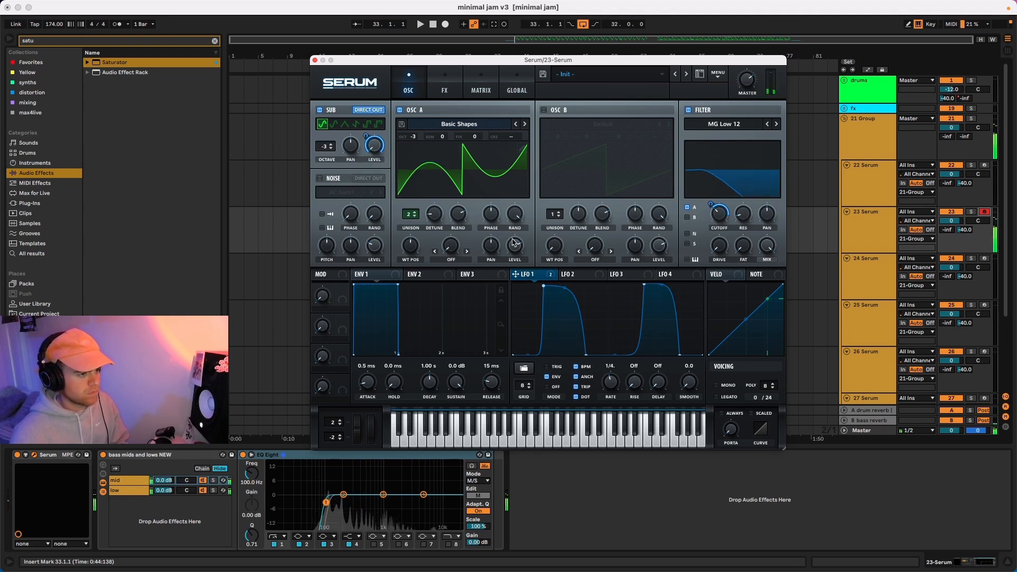
pyautogui.moveTo(546, 275); pyautogui.dragTo(511, 243)
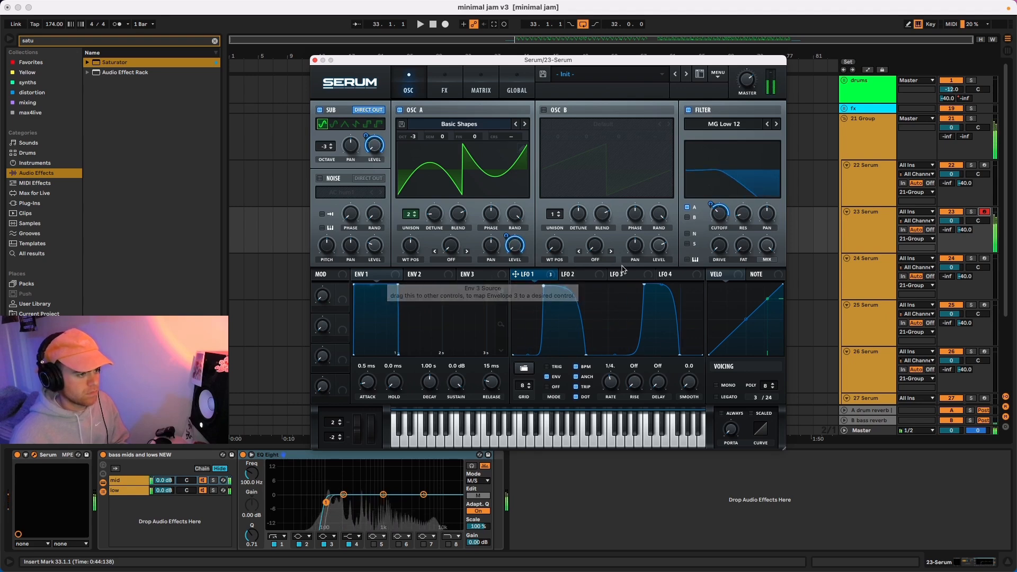
# Step: Enable the Tube Distortion effect and raise its drive to about 89%
pyautogui.click(444, 85)
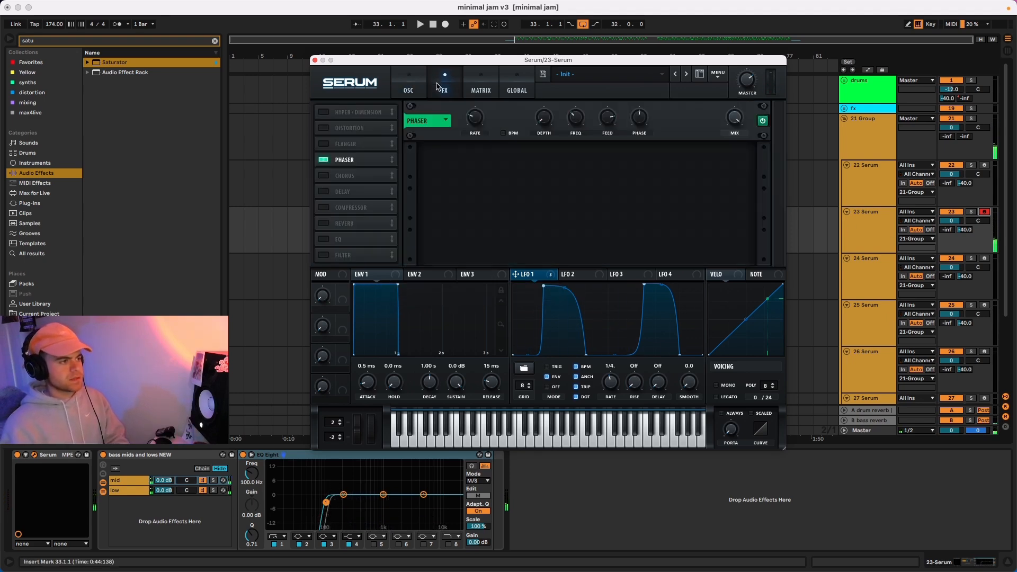
pyautogui.click(334, 129)
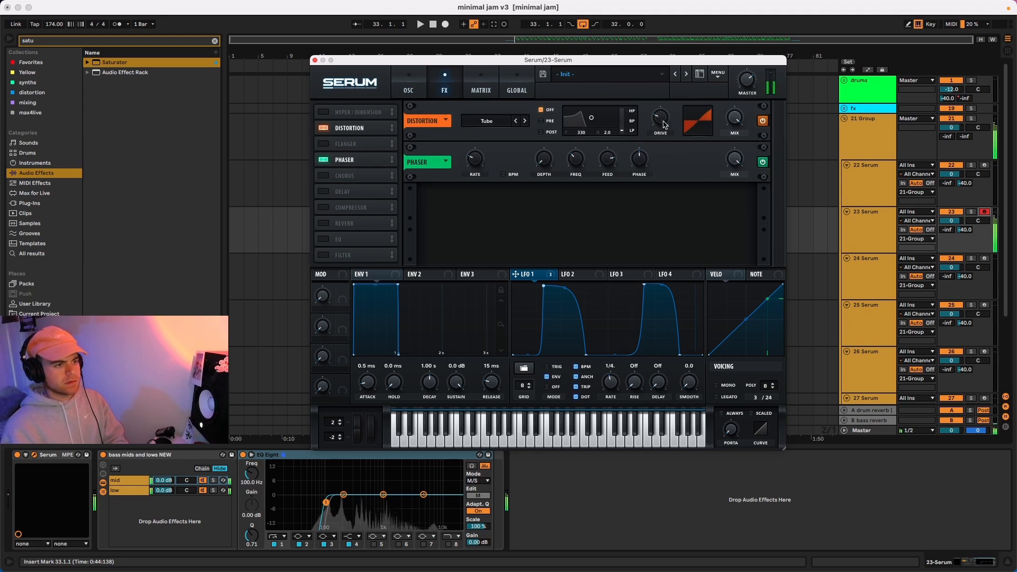
pyautogui.moveTo(661, 121); pyautogui.dragTo(662, 52)
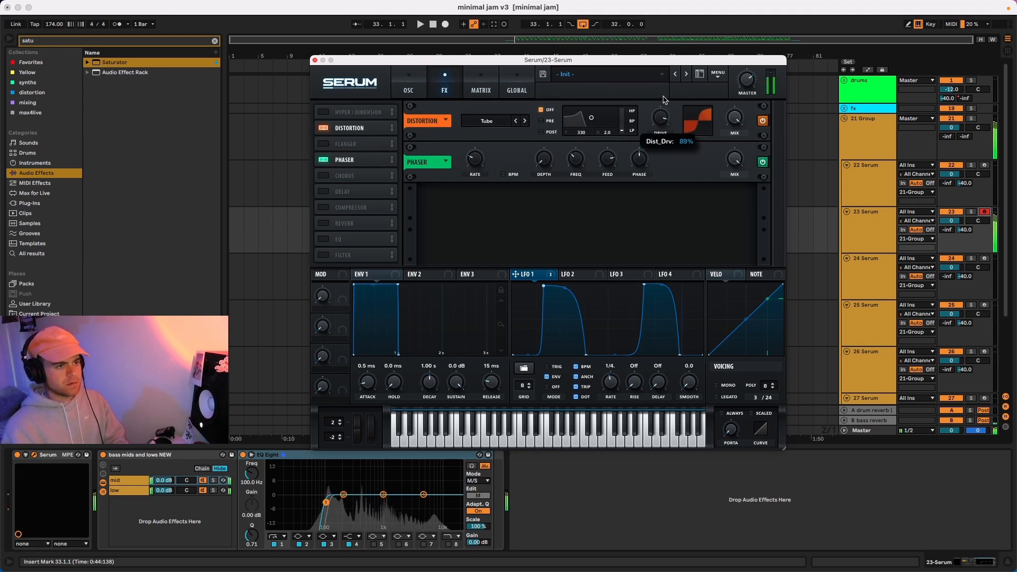
# Step: Try the Phaser ahead of the Distortion, restore the original effect order and adjust the Phaser's frequency
pyautogui.moveTo(352, 158); pyautogui.dragTo(349, 120)
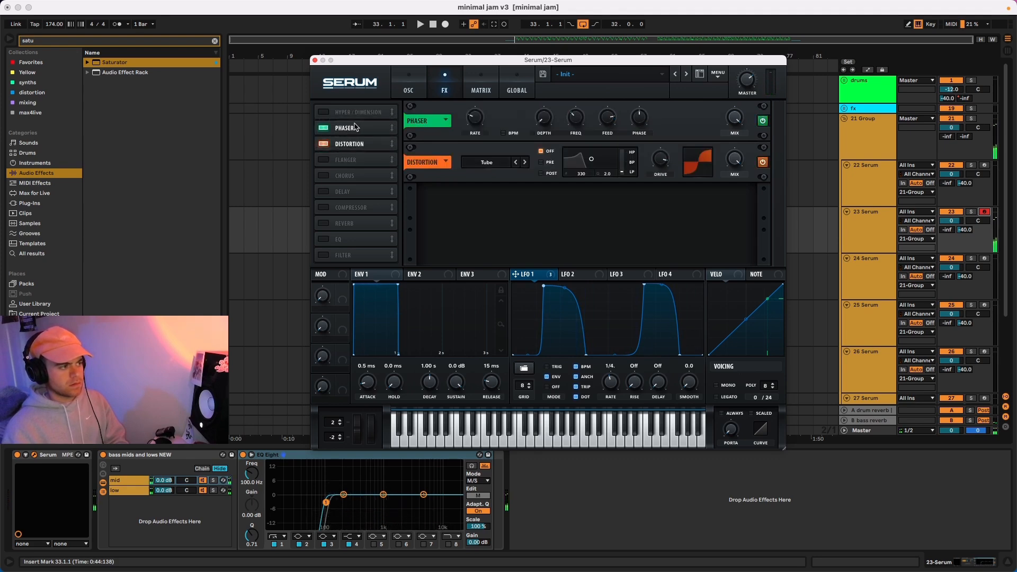
pyautogui.moveTo(360, 133); pyautogui.dragTo(362, 148)
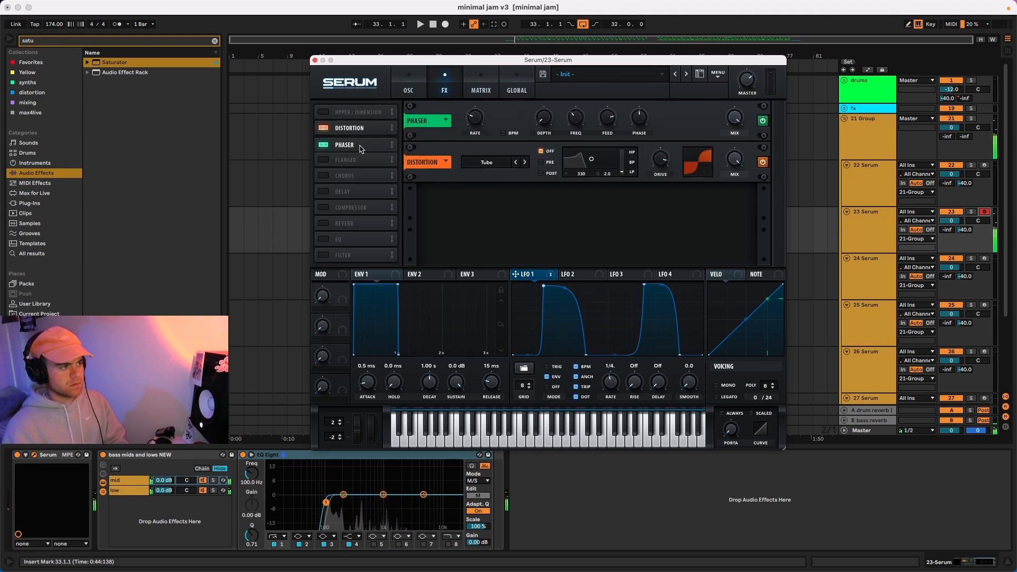
pyautogui.moveTo(577, 163); pyautogui.dragTo(577, 155)
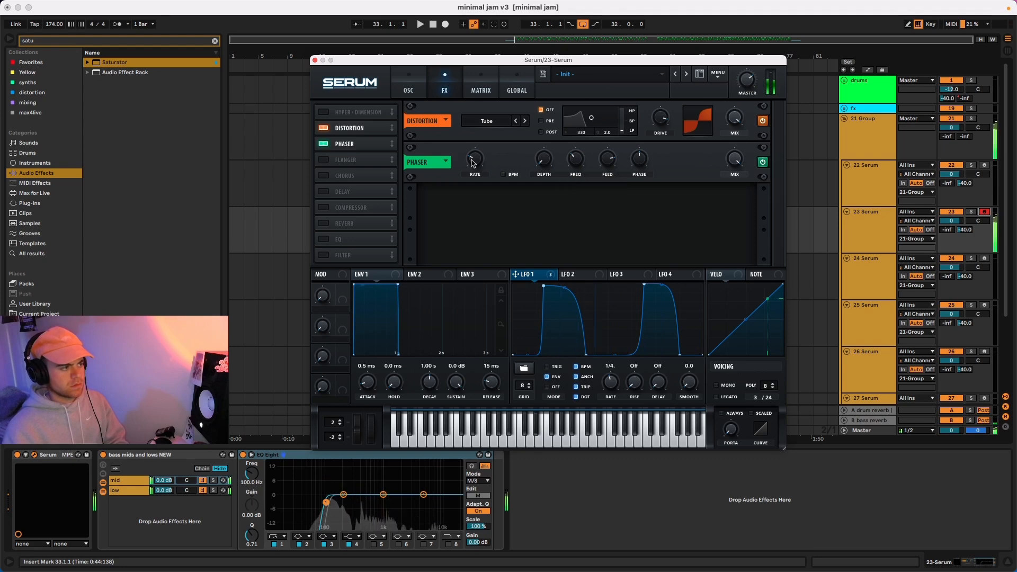
# Step: Enable the Compressor with multiband, and add a Chorus ahead of it with its mix lowered to about 15%
pyautogui.click(327, 208)
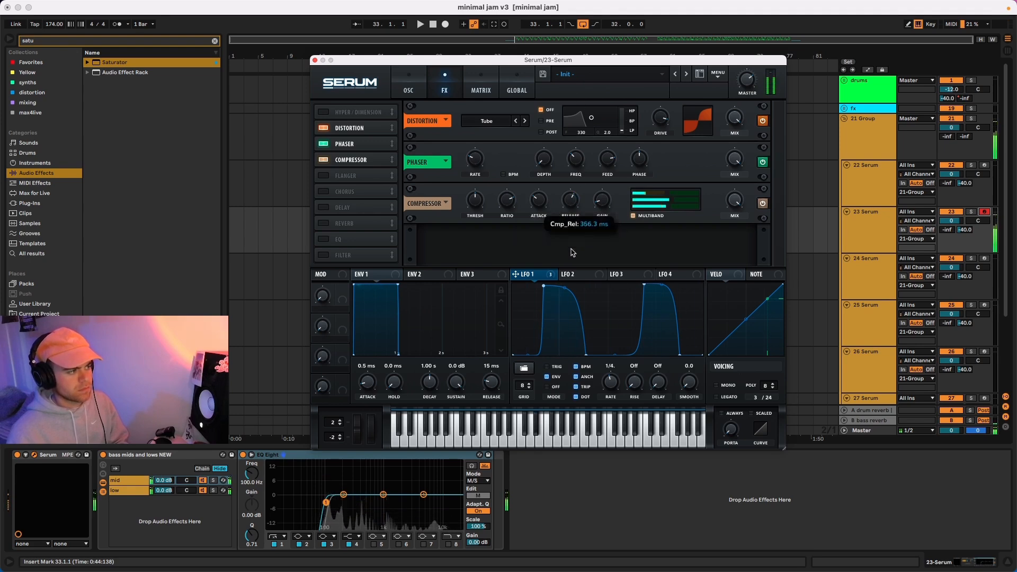
pyautogui.click(347, 192)
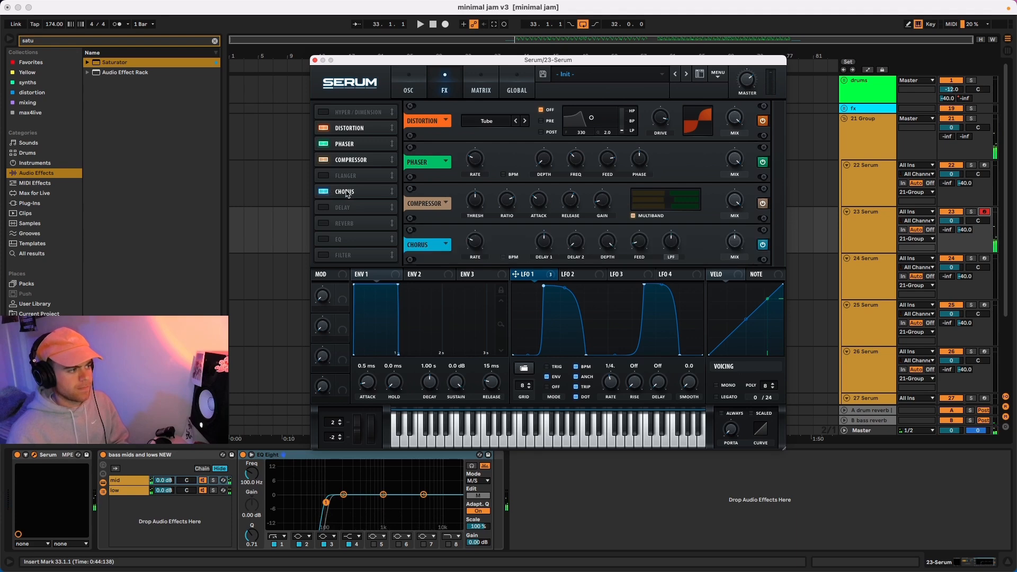
pyautogui.moveTo(392, 192); pyautogui.dragTo(369, 165)
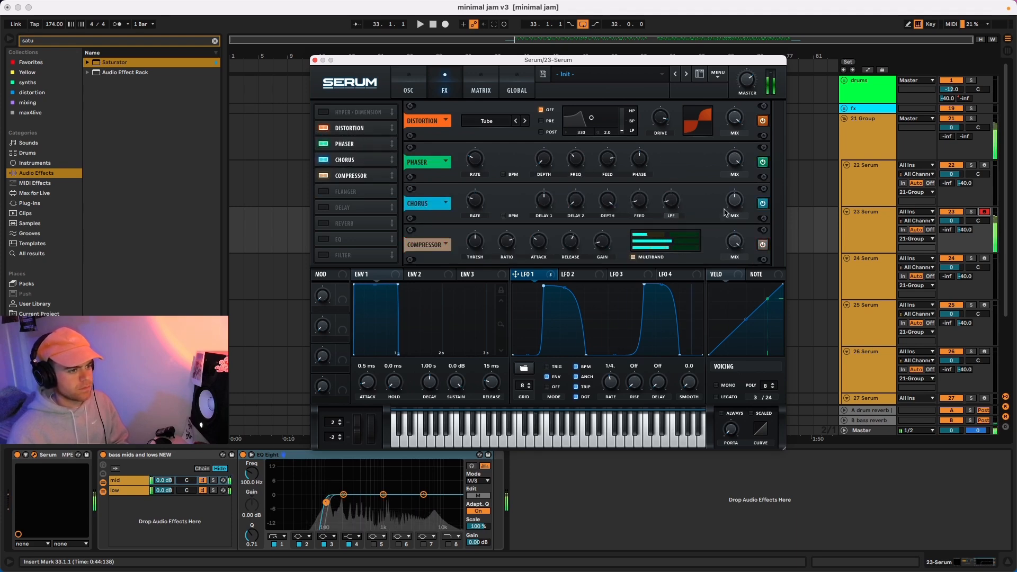
pyautogui.moveTo(734, 199); pyautogui.dragTo(734, 239)
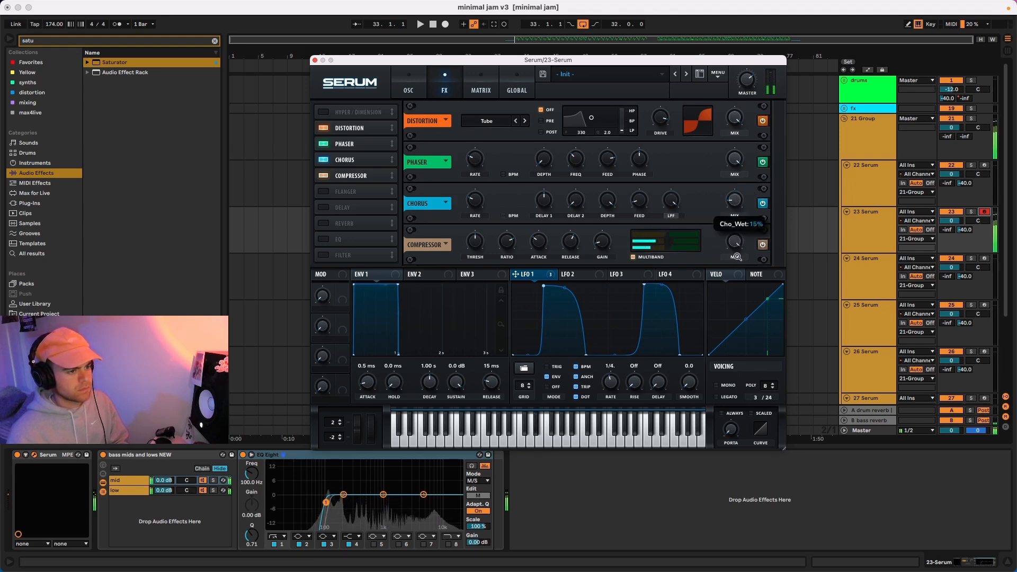
pyautogui.moveTo(737, 258); pyautogui.dragTo(724, 253)
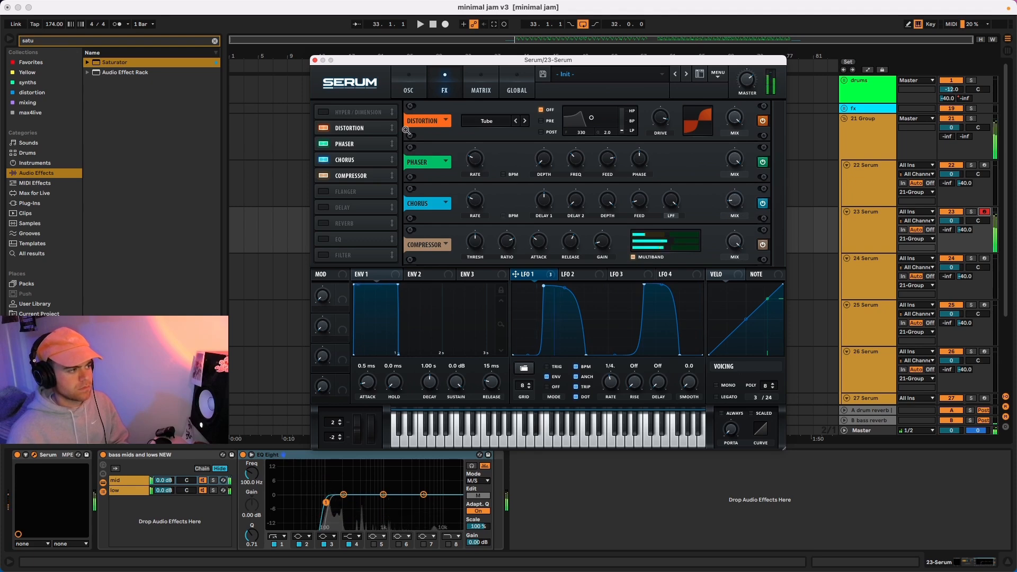
# Step: Close the synth window and raise the 23 Serum track's bass reverb send to -34.0 dB
pyautogui.click(408, 91)
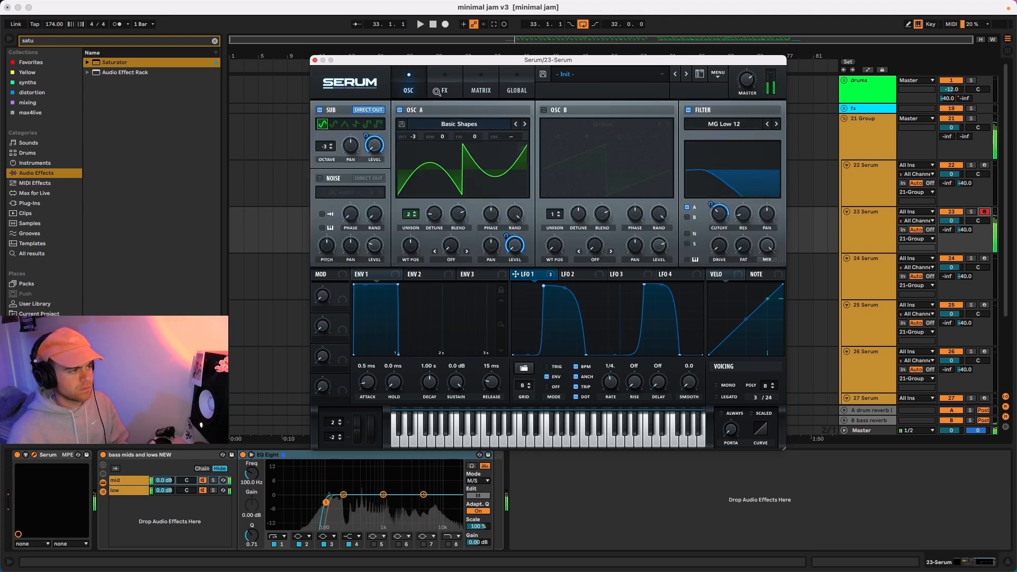
pyautogui.click(438, 91)
pyautogui.click(316, 60)
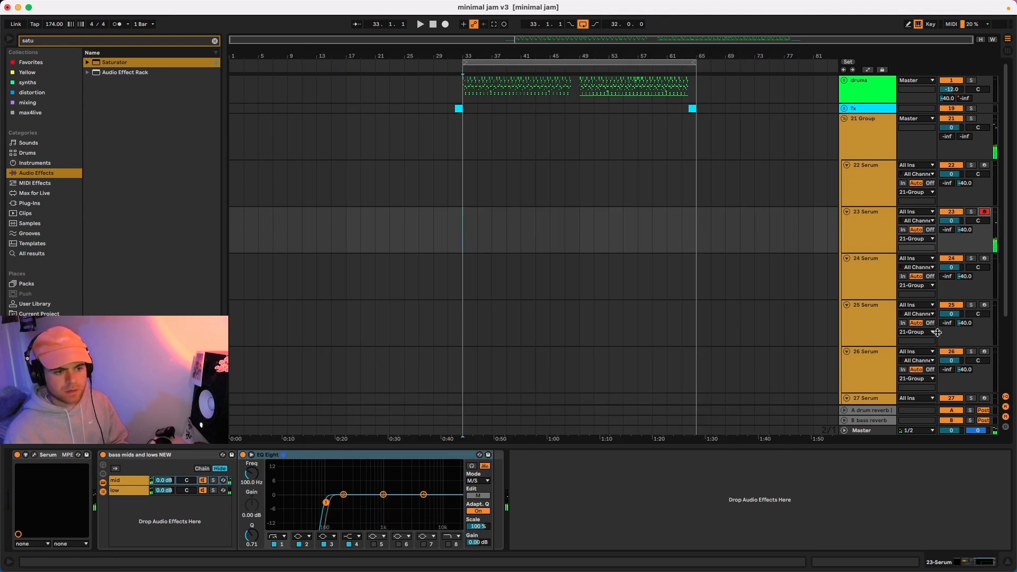
pyautogui.moveTo(973, 236); pyautogui.dragTo(969, 233)
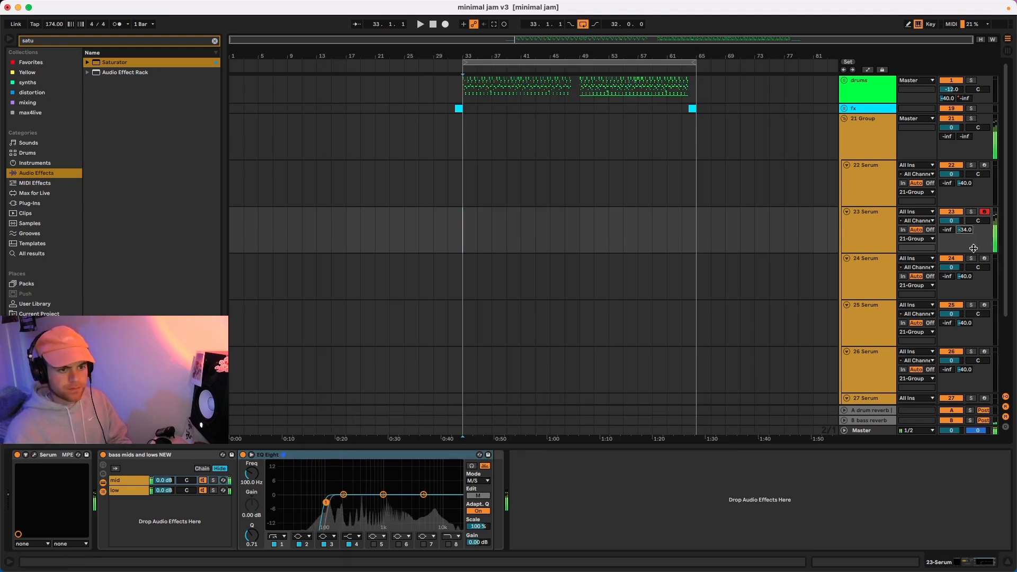
pyautogui.doubleClick(868, 229)
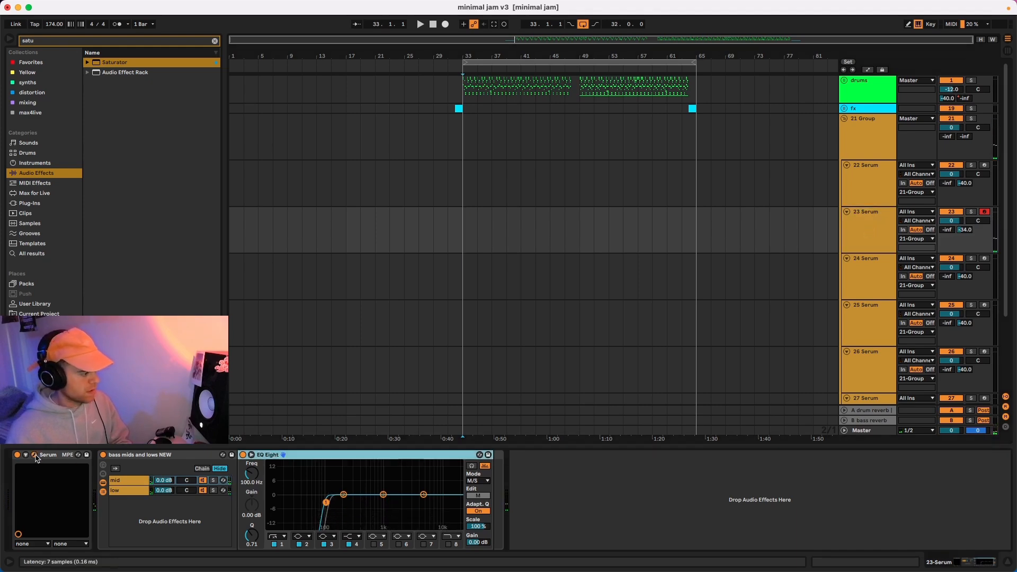
# Step: Reopen the 23 Serum synth, enable the Reverb effect and assign LFO 2 to modulate its mix
pyautogui.moveTo(445, 571); pyautogui.dragTo(445, 80)
pyautogui.click(445, 101)
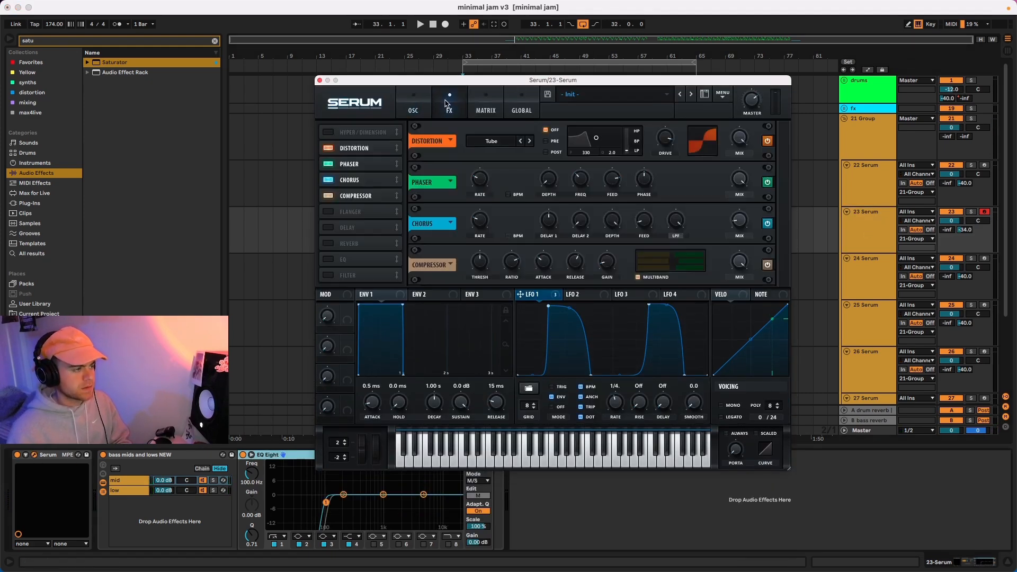
pyautogui.click(330, 244)
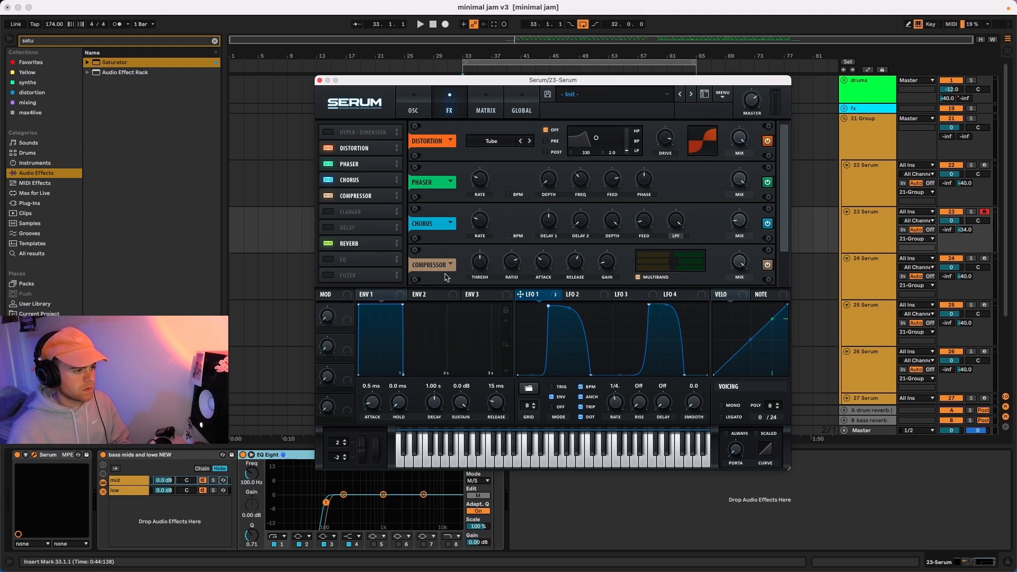
pyautogui.click(580, 294)
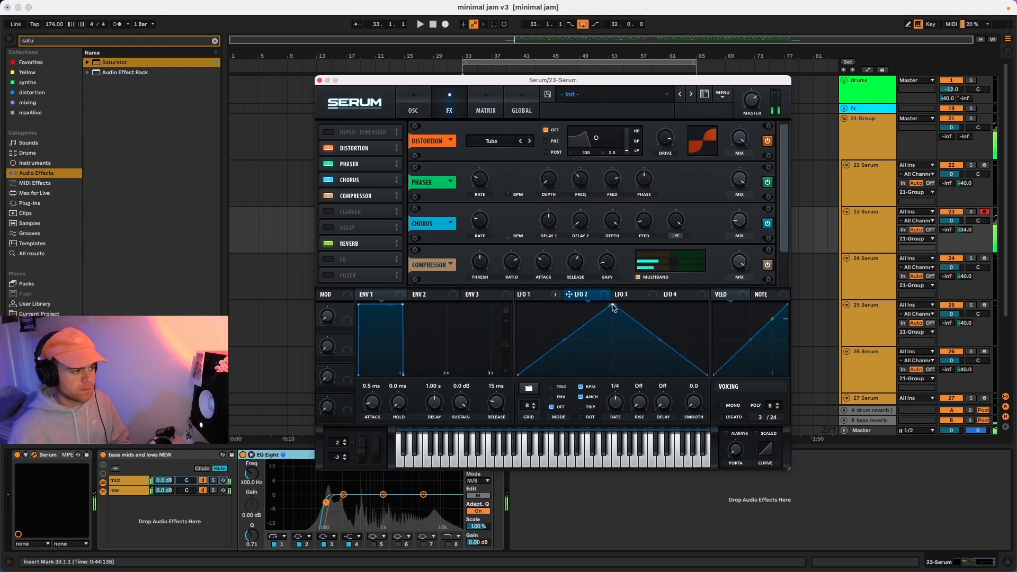
pyautogui.click(369, 245)
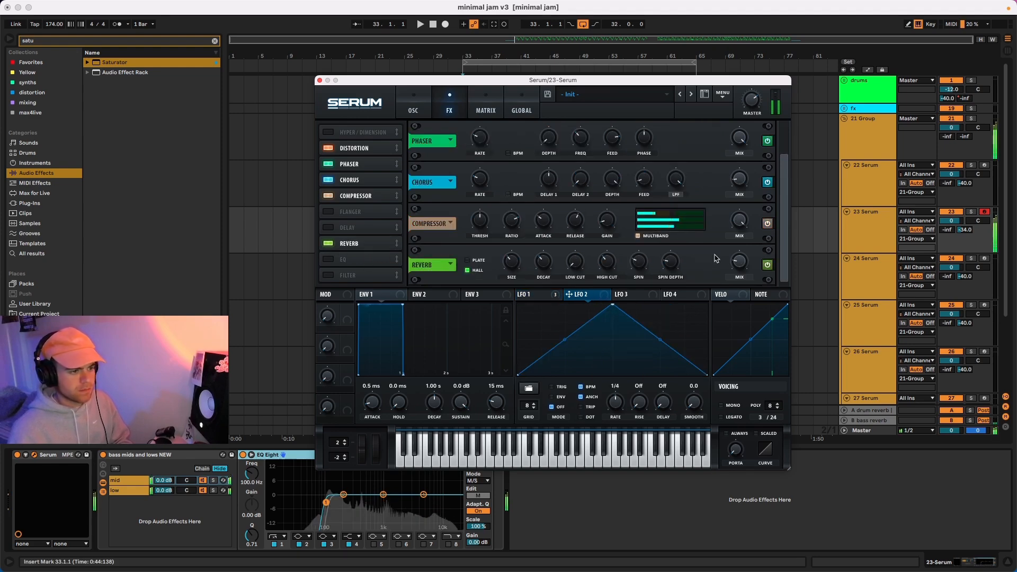
pyautogui.moveTo(592, 298); pyautogui.dragTo(737, 263)
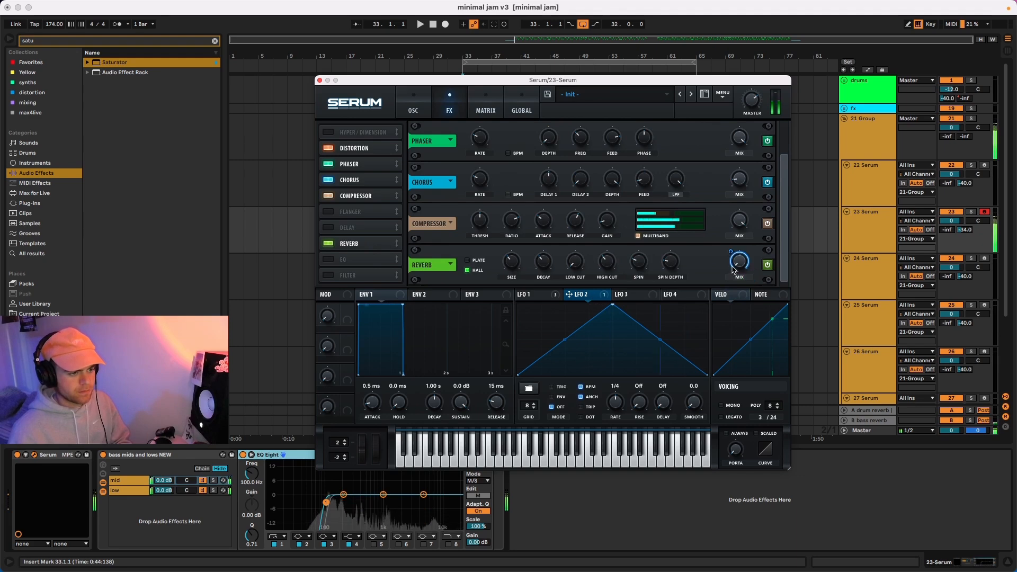
# Step: Move LFO 2's peak toward the end with curved slopes, and set ENV mode with triplet and dotted timing
pyautogui.moveTo(614, 307); pyautogui.dragTo(686, 337)
pyautogui.click(552, 396)
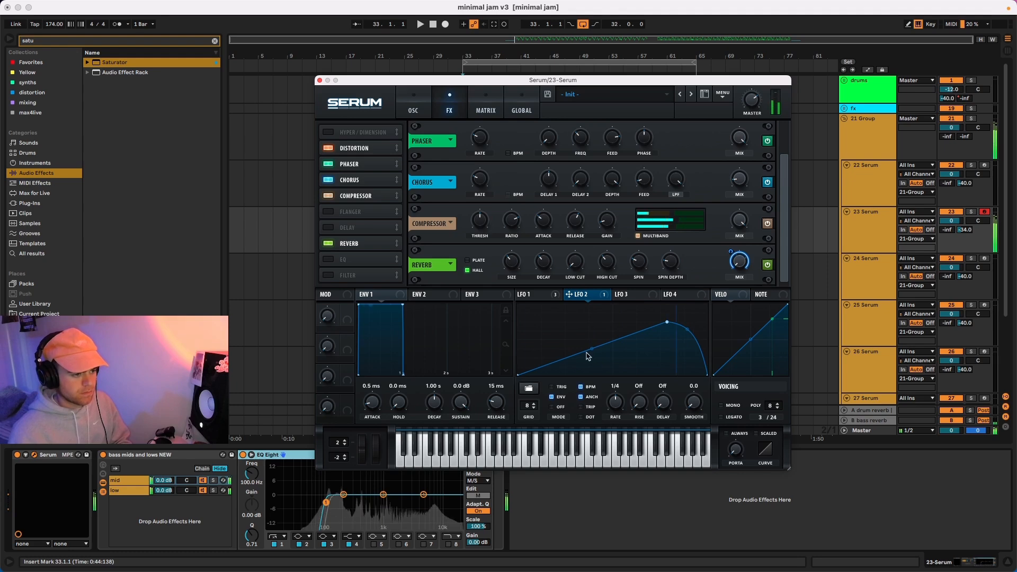
pyautogui.moveTo(592, 349); pyautogui.dragTo(592, 359)
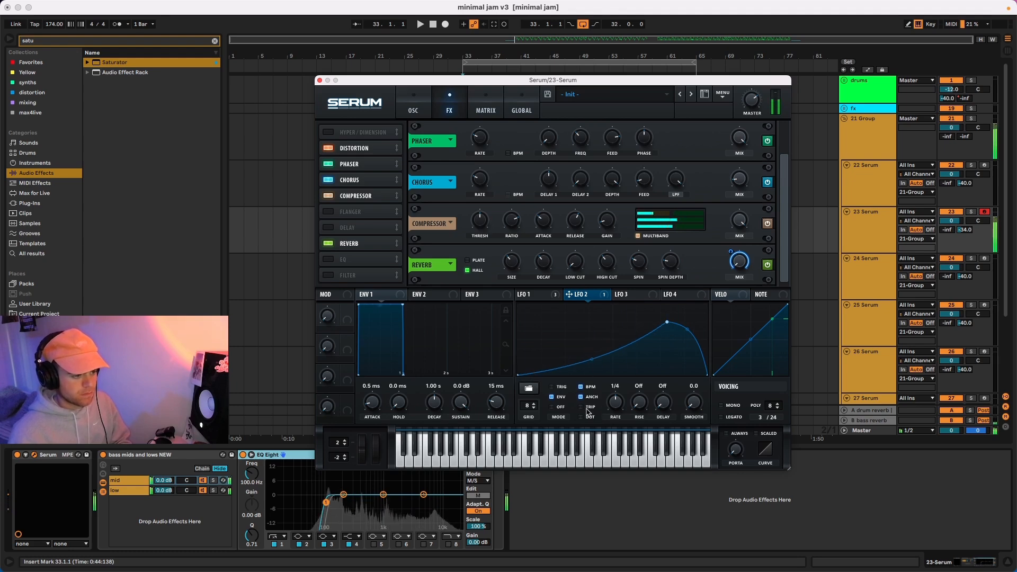
pyautogui.moveTo(621, 400)
pyautogui.mouseDown()
pyautogui.moveTo(621, 412)
pyautogui.moveTo(619, 400)
pyautogui.mouseUp()
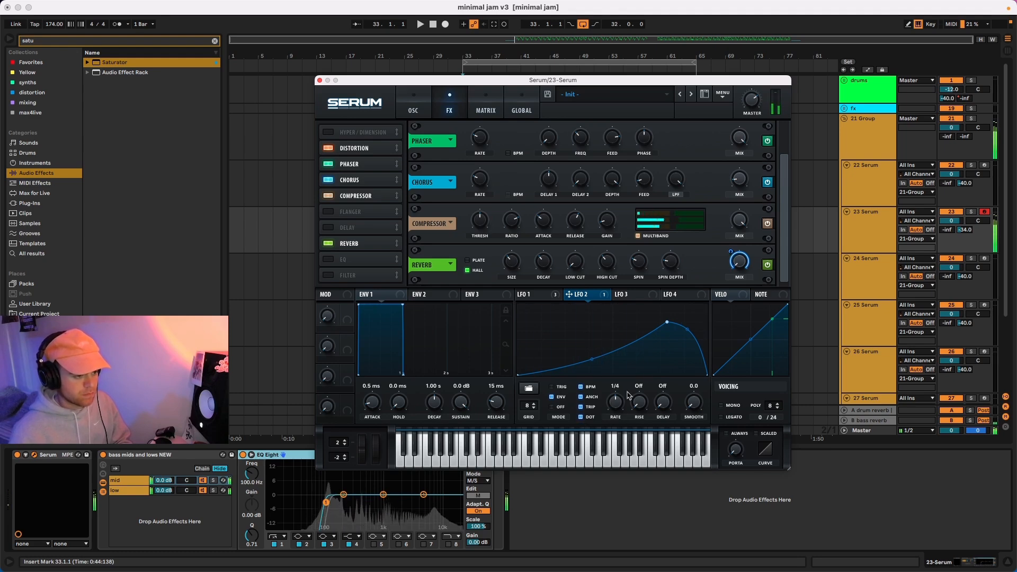
# Step: Refine LFO 2's shape with a slightly lower peak and a steeper late rise, and close the synth window
pyautogui.moveTo(667, 322); pyautogui.dragTo(667, 333)
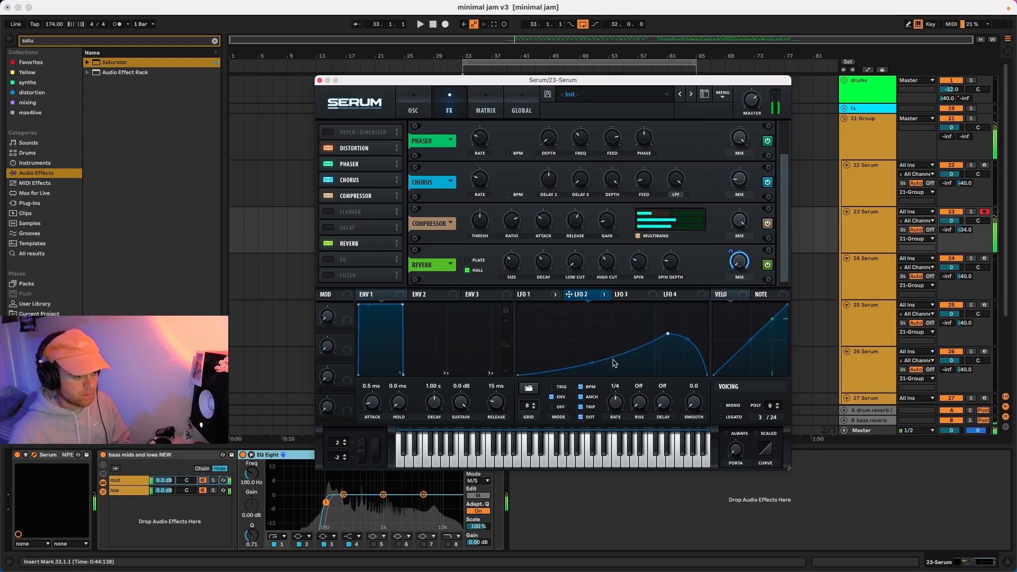
pyautogui.moveTo(591, 362); pyautogui.dragTo(594, 379)
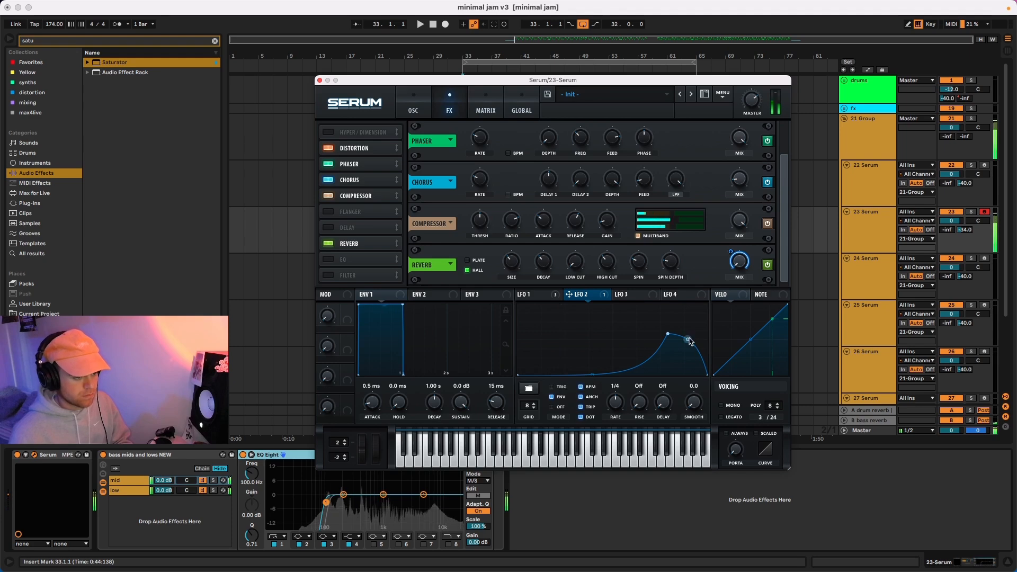
pyautogui.moveTo(688, 338); pyautogui.dragTo(687, 333)
pyautogui.moveTo(592, 374); pyautogui.dragTo(592, 366)
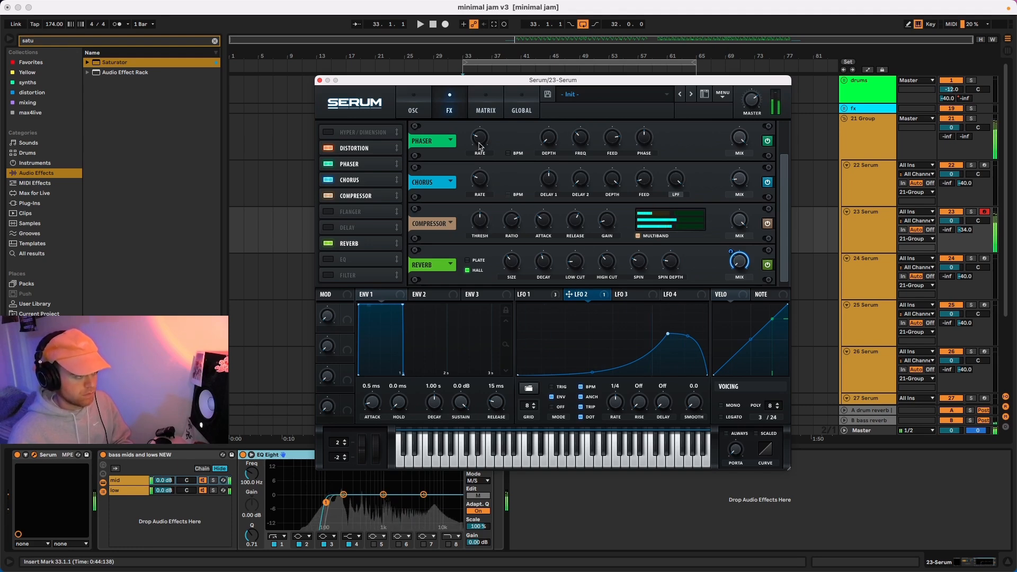
pyautogui.moveTo(667, 334); pyautogui.dragTo(669, 327)
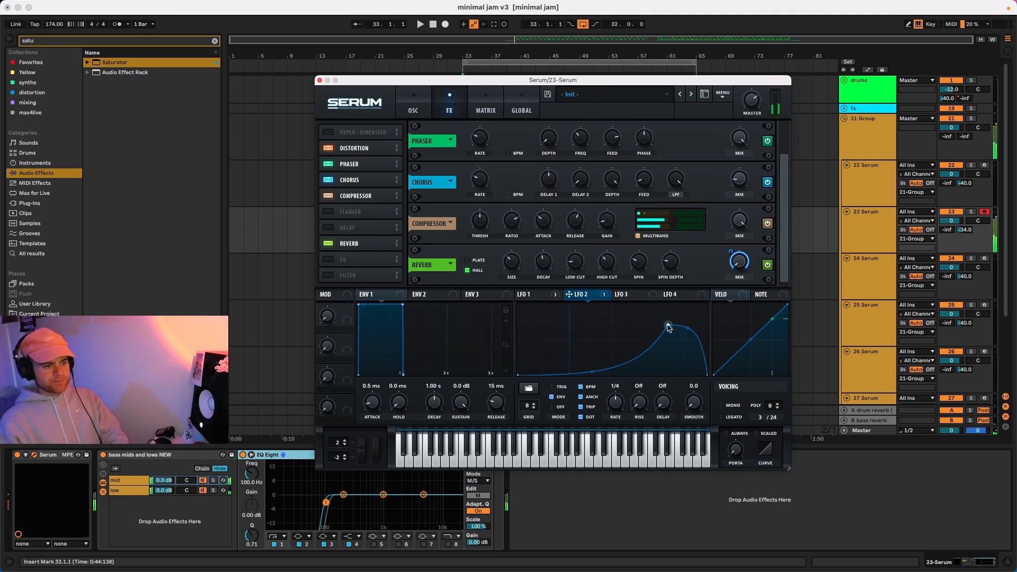
pyautogui.click(319, 80)
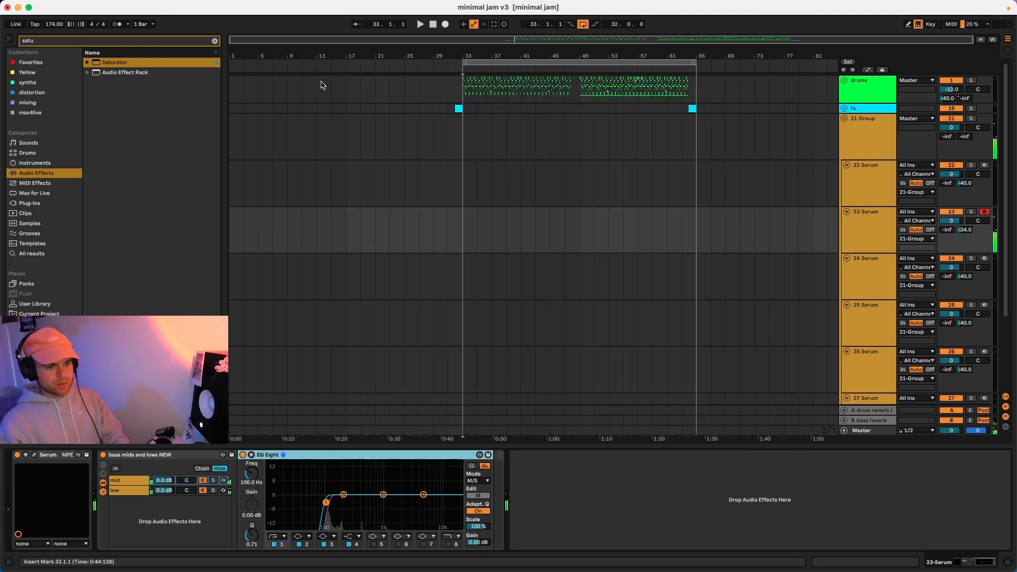
# Step: Audition the bass sounds in sequence by arming each track from 22 Serum down to 31 Serum
pyautogui.scroll(-4, 875, 276)
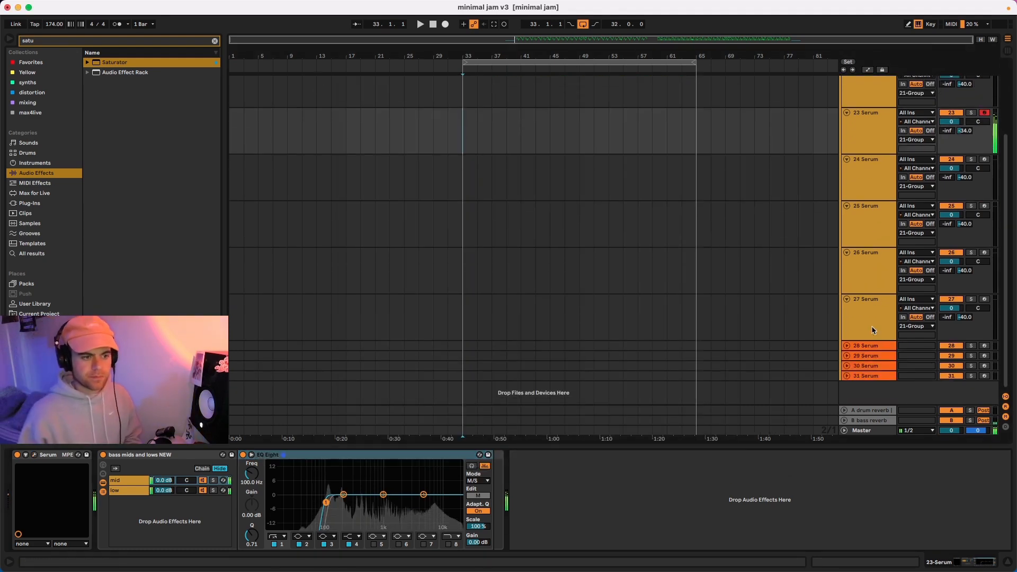
pyautogui.scroll(4, 871, 325)
pyautogui.click(984, 165)
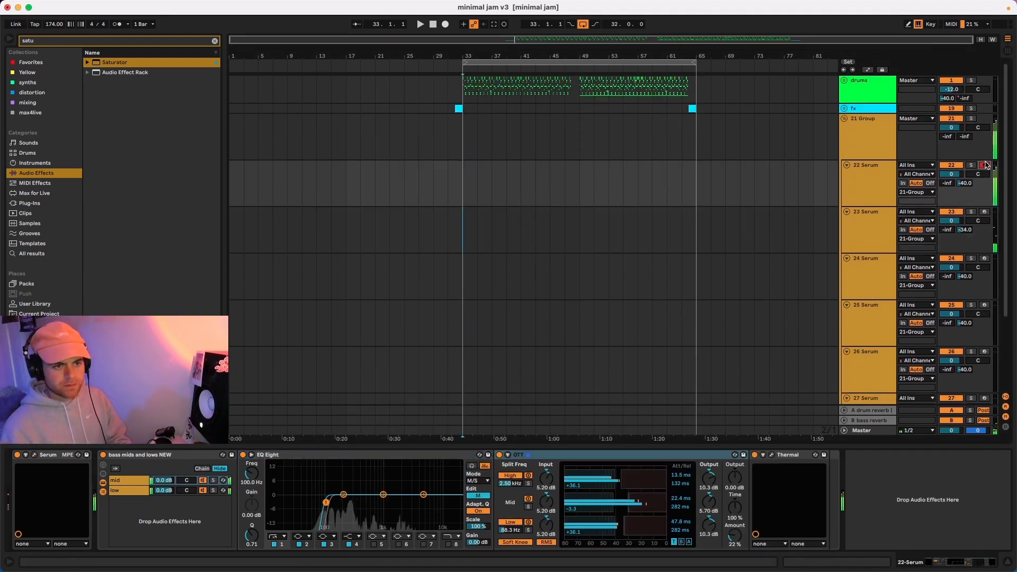
pyautogui.click(984, 212)
pyautogui.click(984, 258)
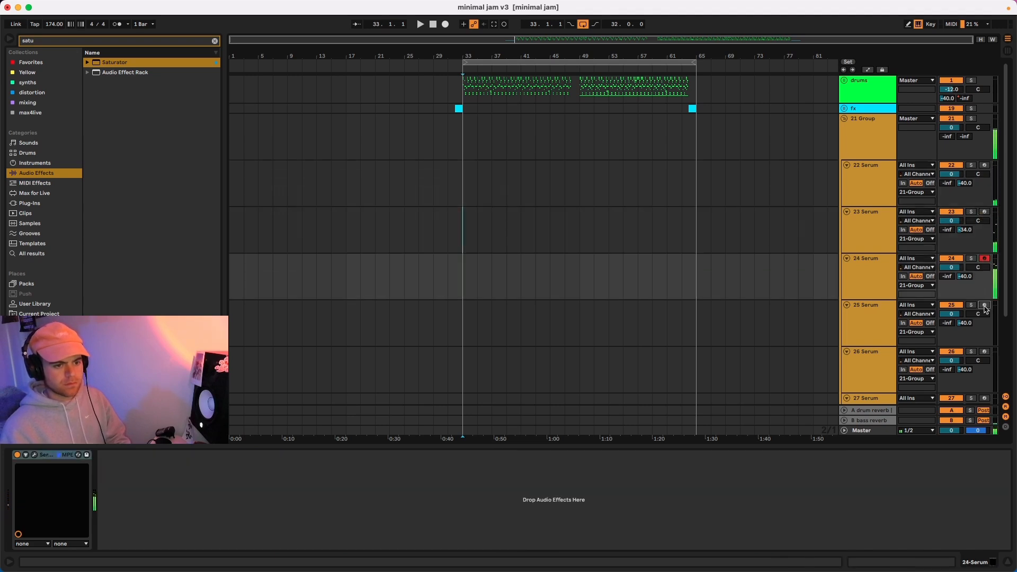
pyautogui.click(984, 305)
pyautogui.scroll(-2, 984, 307)
pyautogui.click(984, 298)
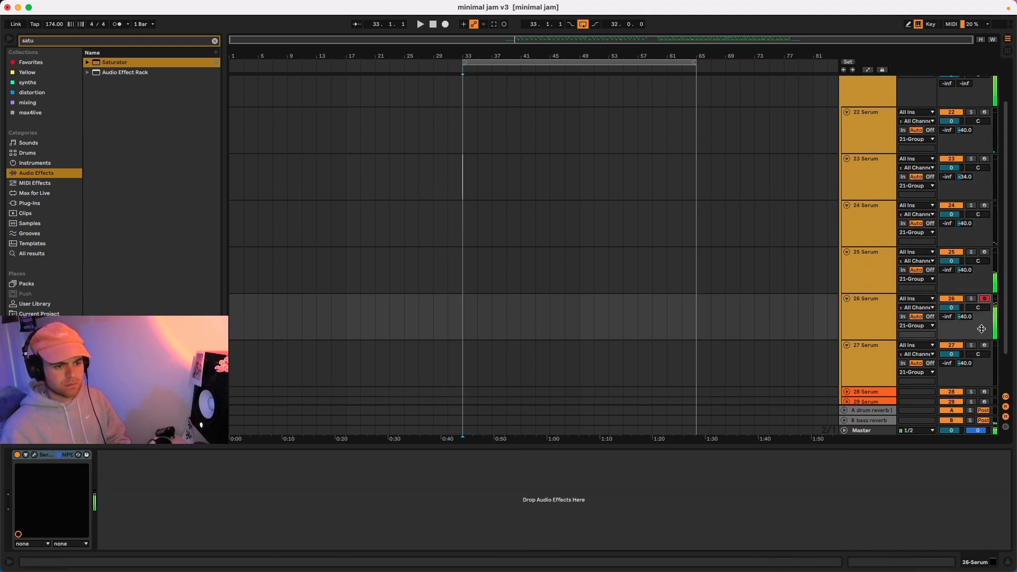
pyautogui.click(984, 345)
pyautogui.scroll(-2, 957, 321)
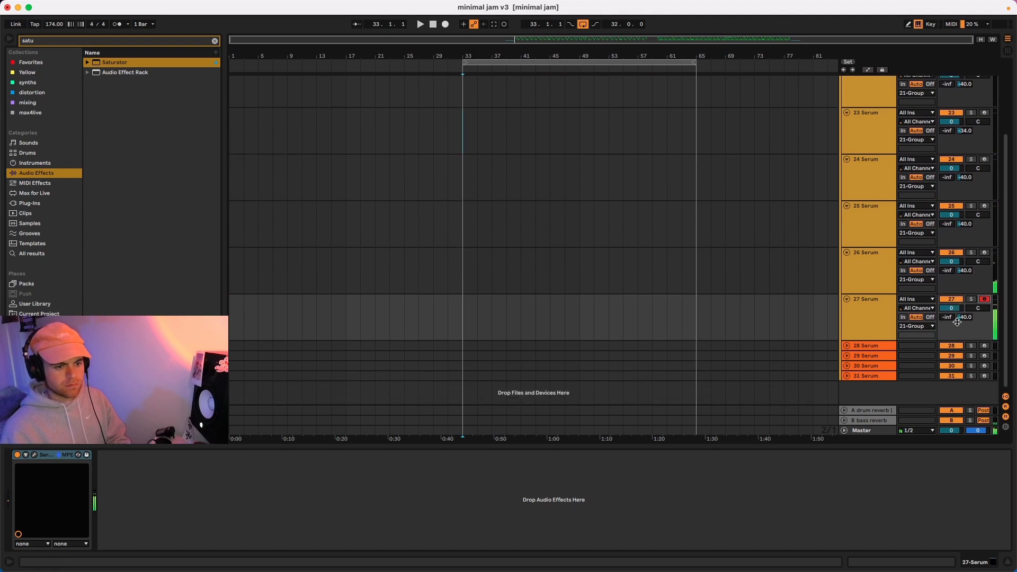
pyautogui.click(983, 345)
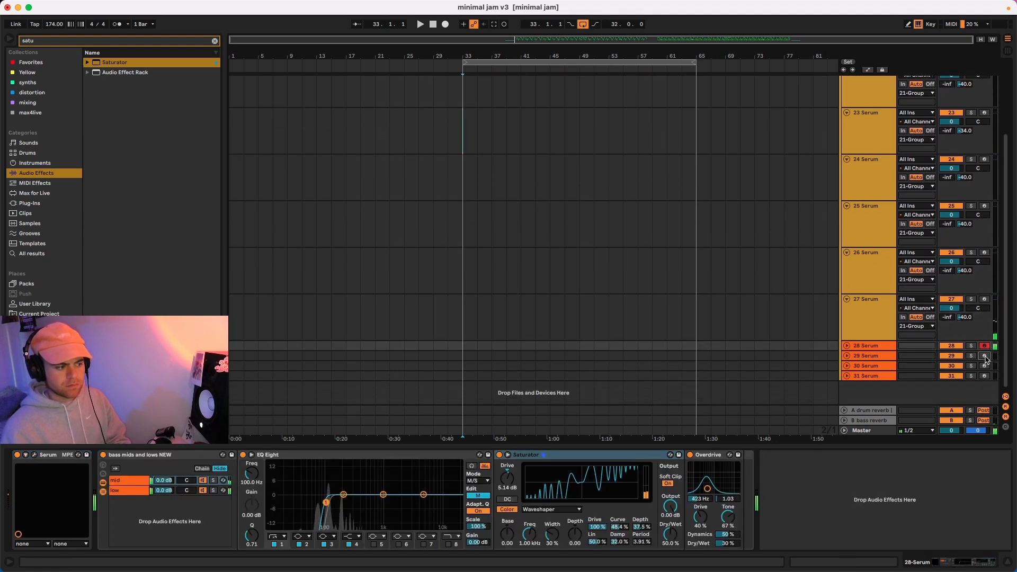
pyautogui.click(983, 355)
pyautogui.click(984, 365)
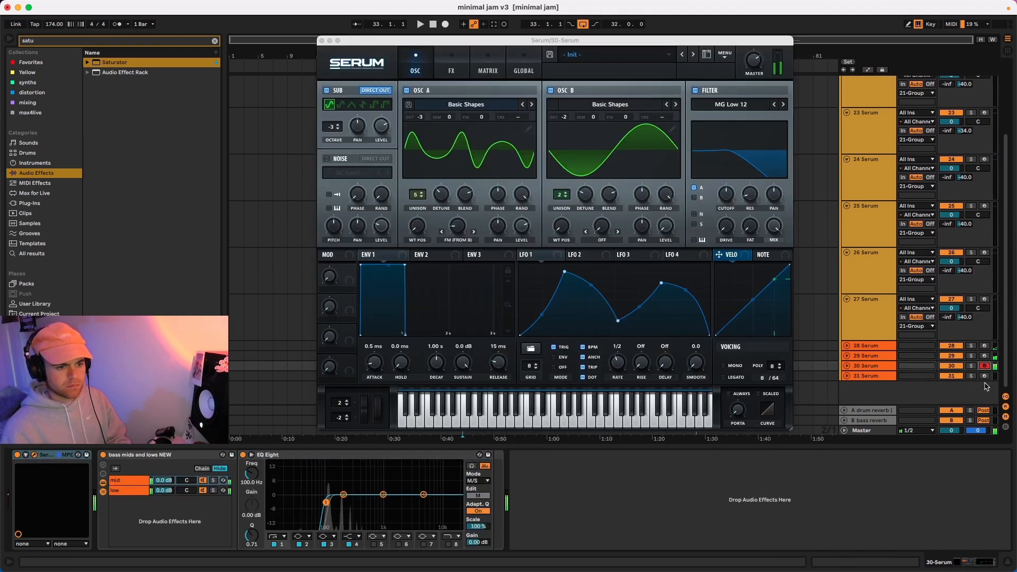
pyautogui.click(983, 376)
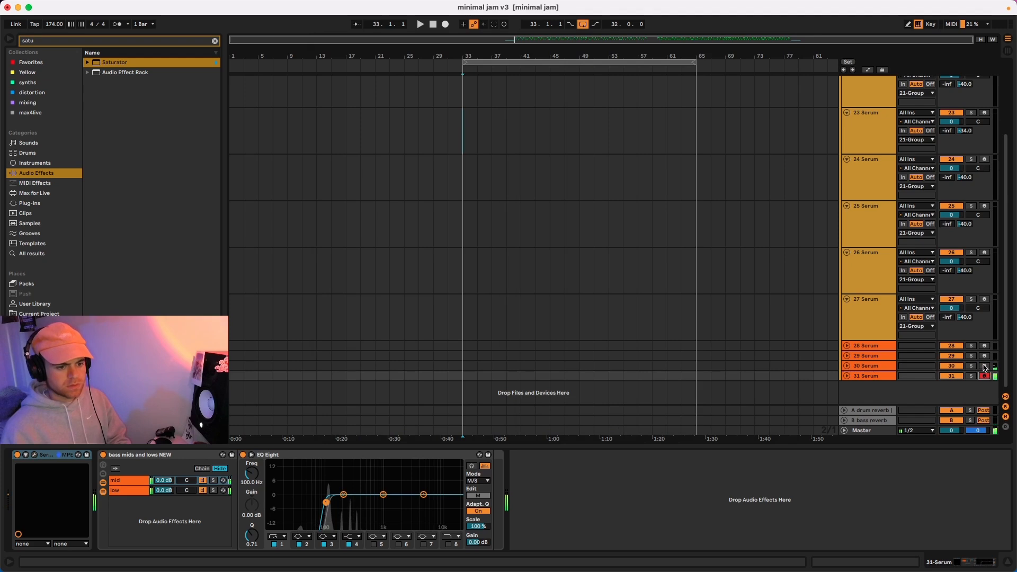
# Step: Compare the bass sounds again in reverse order, arming one track at a time from 30 Serum back to 22 Serum
pyautogui.click(984, 366)
pyautogui.click(984, 356)
pyautogui.click(984, 346)
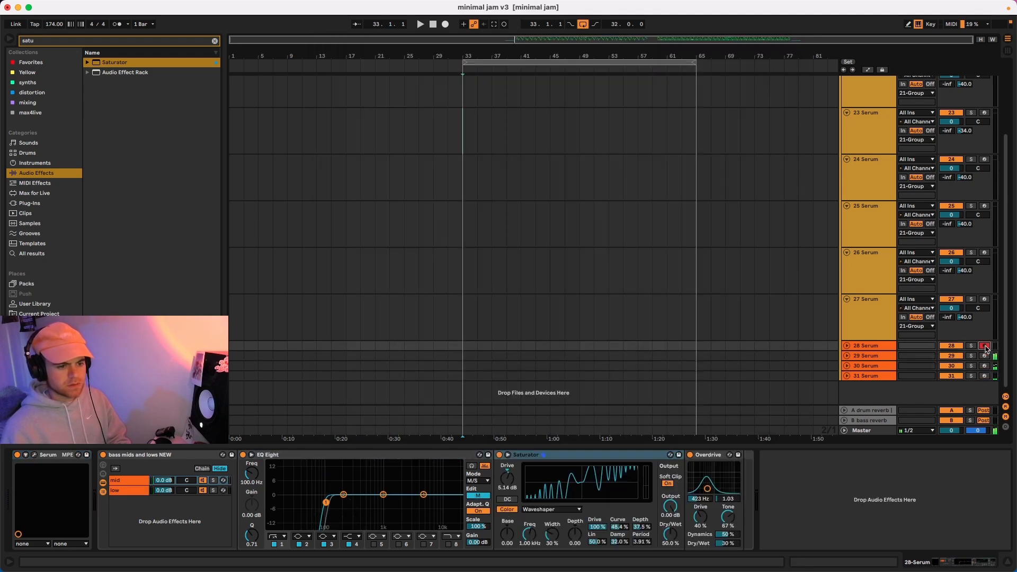
pyautogui.click(984, 299)
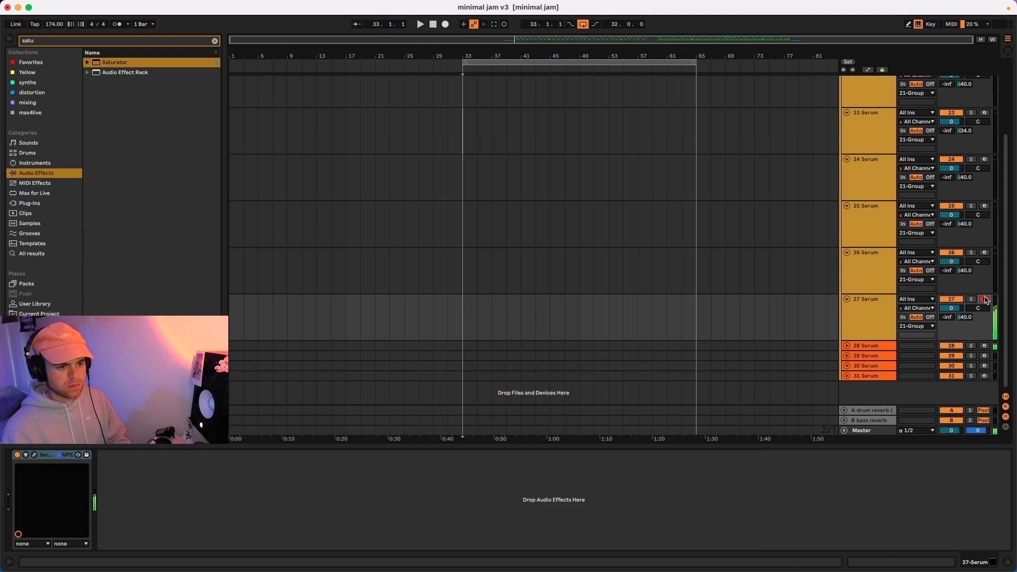
pyautogui.click(984, 253)
pyautogui.click(984, 206)
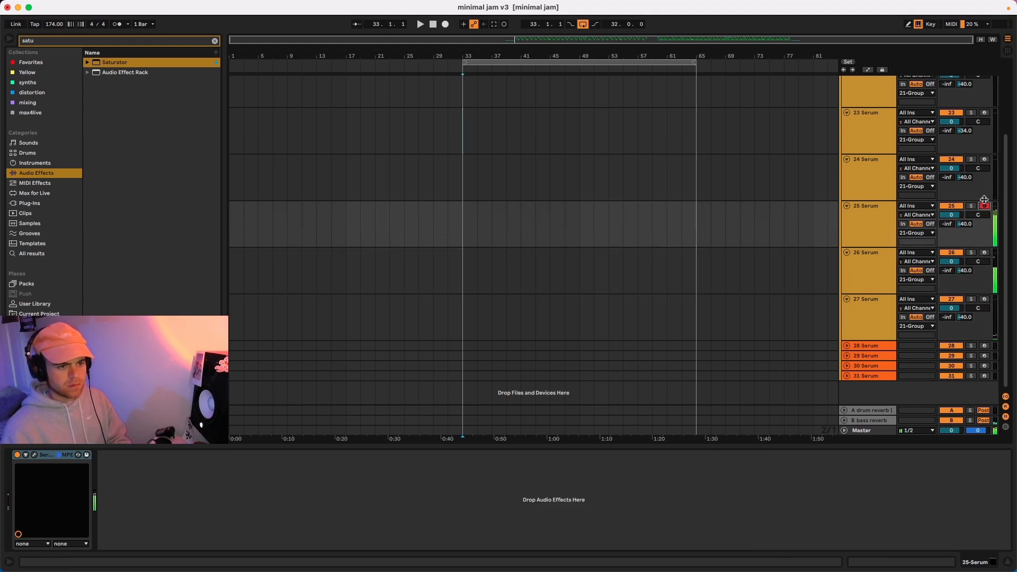
pyautogui.click(984, 159)
pyautogui.scroll(2, 985, 159)
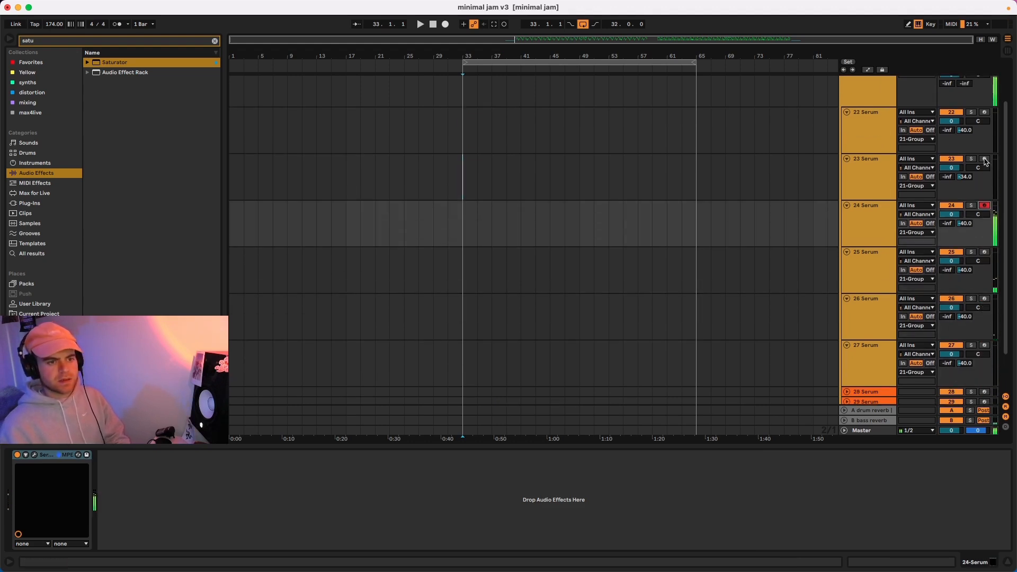
pyautogui.click(984, 158)
pyautogui.scroll(3, 986, 162)
pyautogui.click(984, 164)
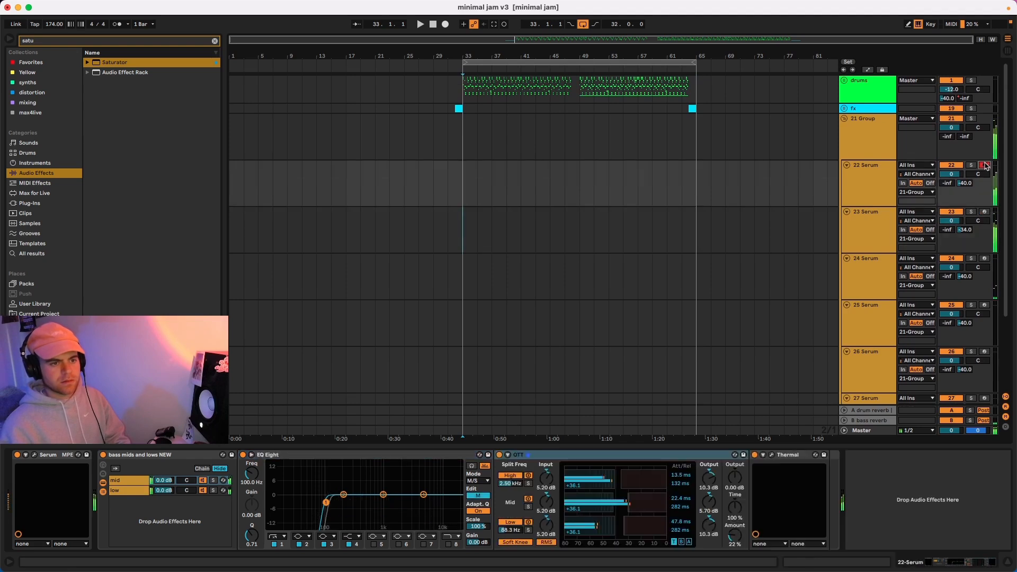
# Step: Collapse the 21 Group, open the synths collection with the browser search cleared, and add Serum on a new MIDI track below the group
pyautogui.scroll(-5, 900, 265)
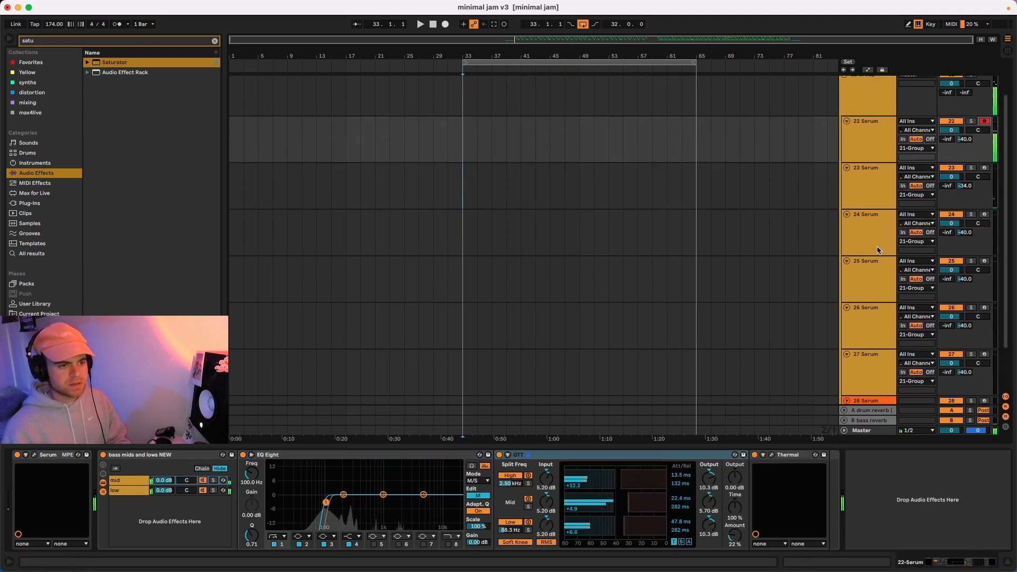
pyautogui.scroll(5, 863, 322)
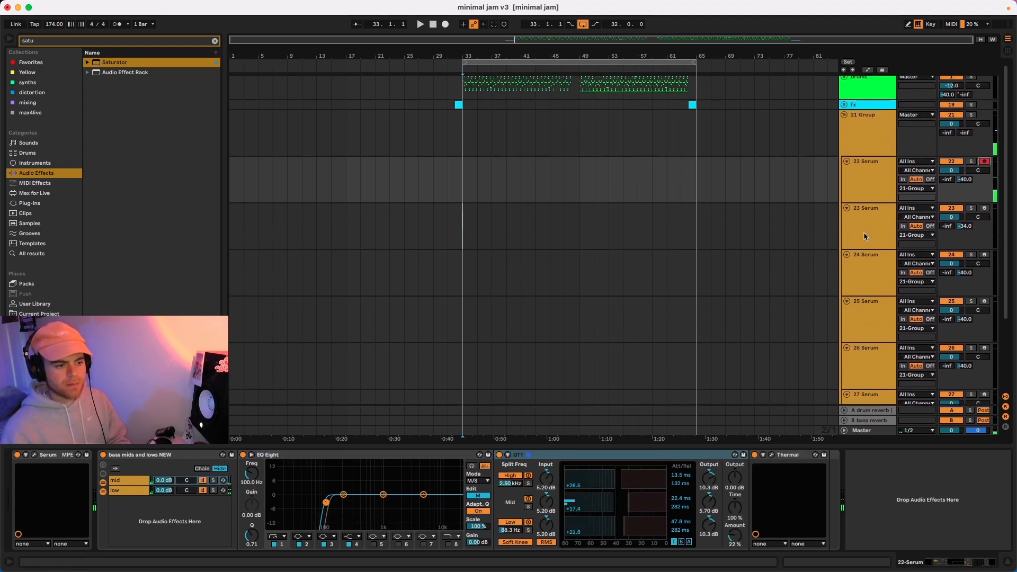
pyautogui.click(844, 118)
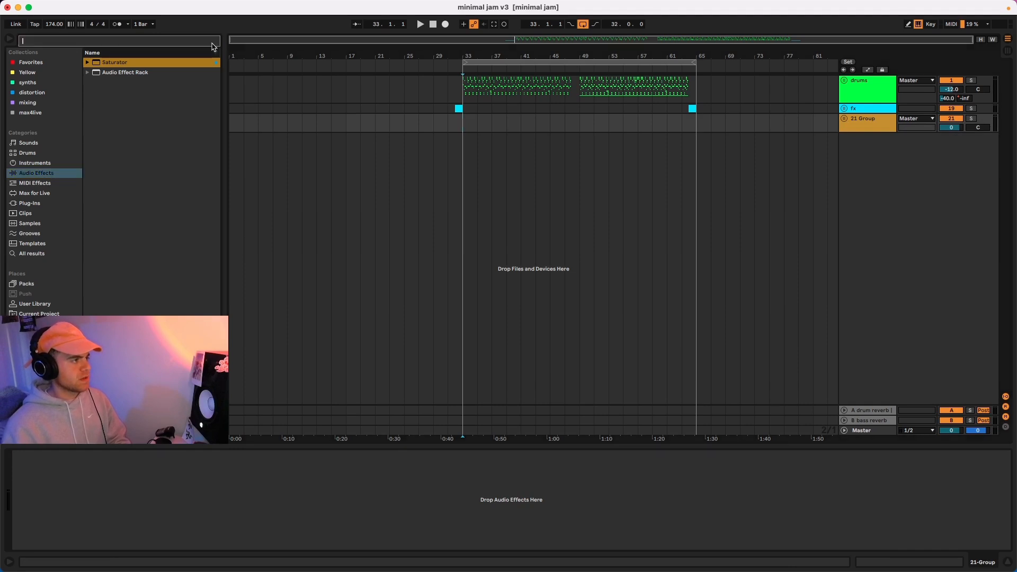
pyautogui.click(215, 41)
pyautogui.click(28, 102)
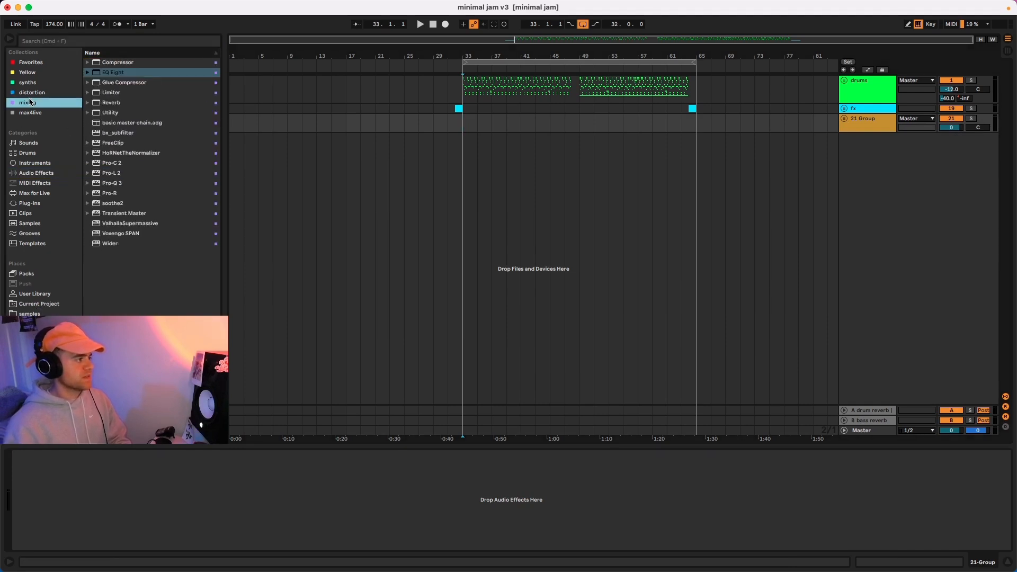
pyautogui.click(27, 83)
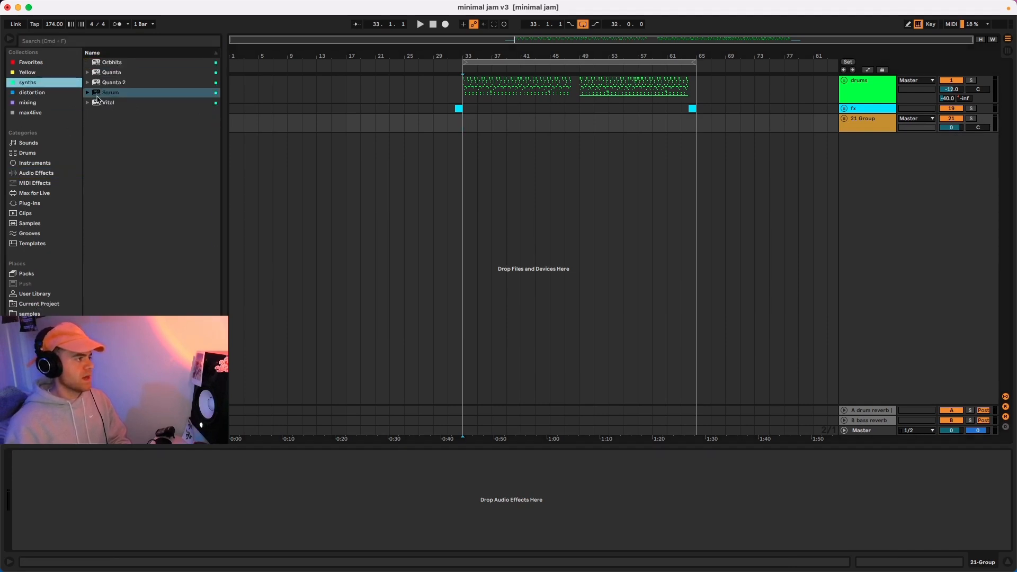
pyautogui.moveTo(97, 99); pyautogui.dragTo(566, 164)
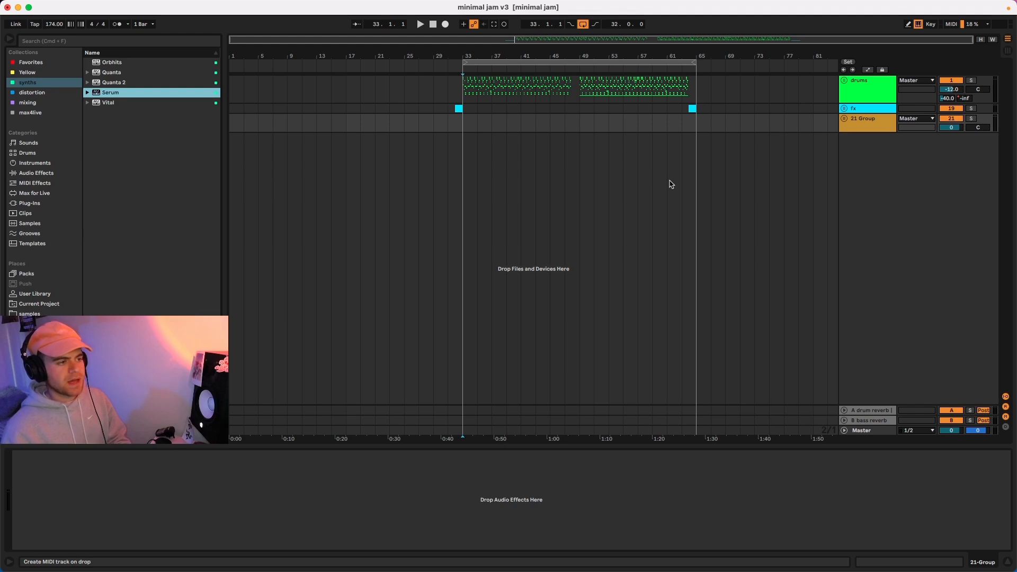
pyautogui.moveTo(670, 183); pyautogui.dragTo(670, 183)
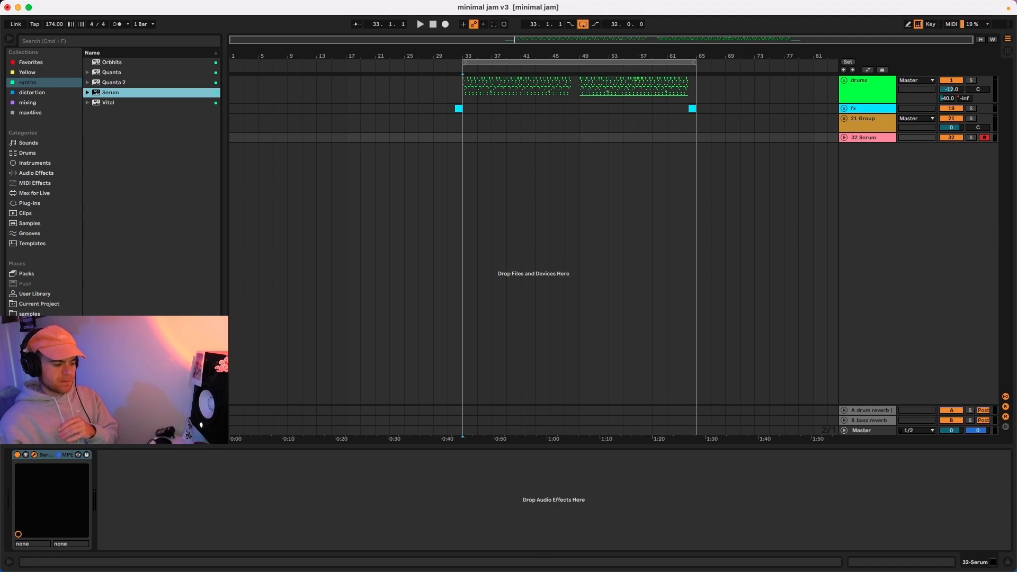
# Step: Clear the workspace by hiding the device view and the browser, and reposition the new Serum window over the arrangement
pyautogui.moveTo(574, 131); pyautogui.dragTo(551, 103)
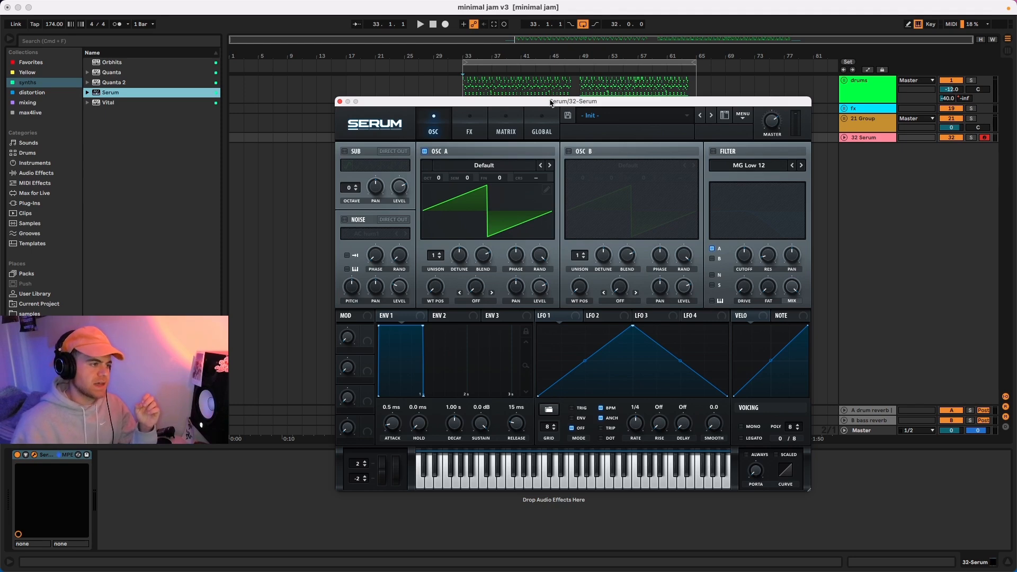
pyautogui.moveTo(551, 102); pyautogui.dragTo(544, 73)
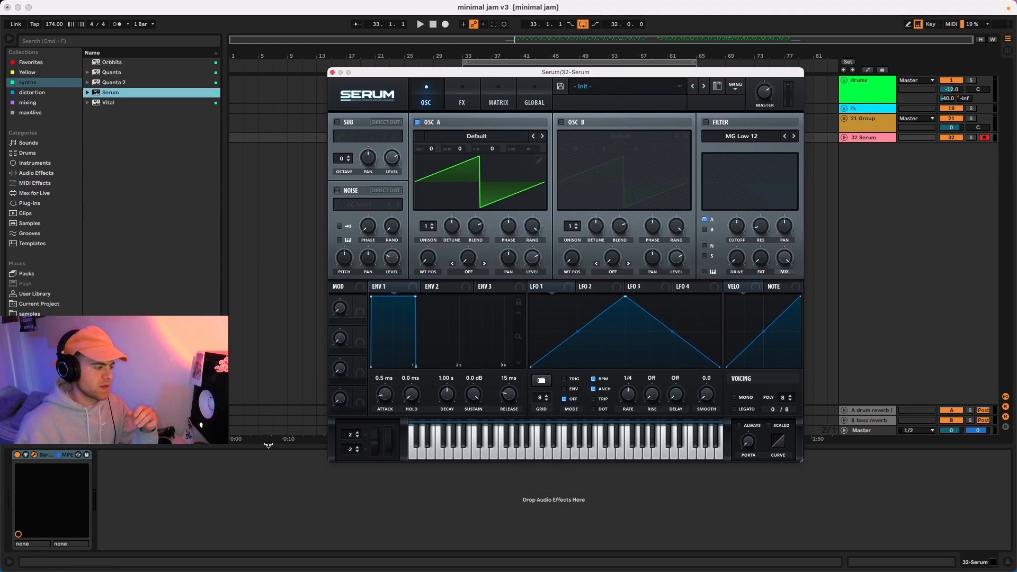
pyautogui.moveTo(267, 449); pyautogui.dragTo(267, 521)
pyautogui.click(10, 36)
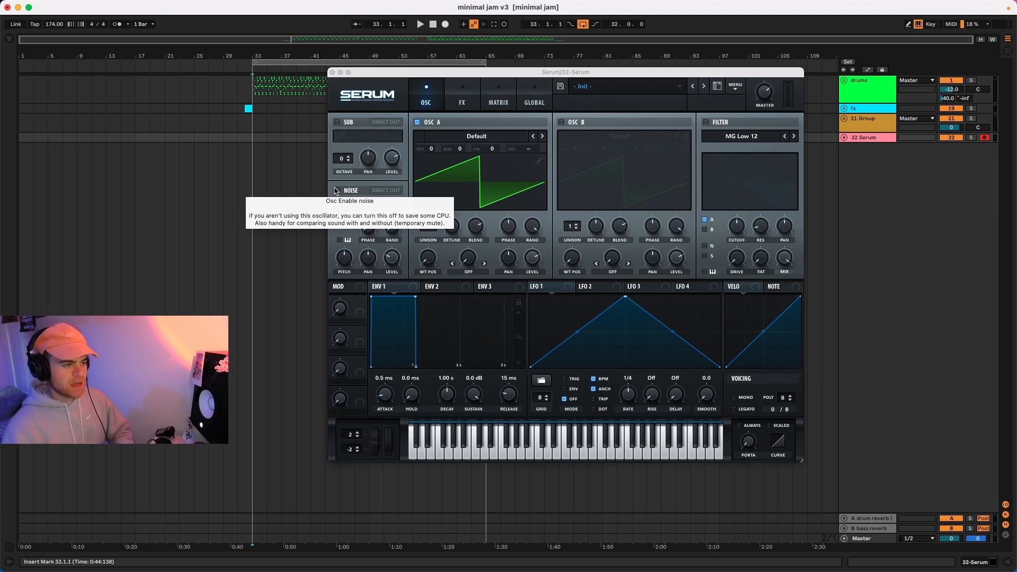
pyautogui.moveTo(583, 77); pyautogui.dragTo(431, 73)
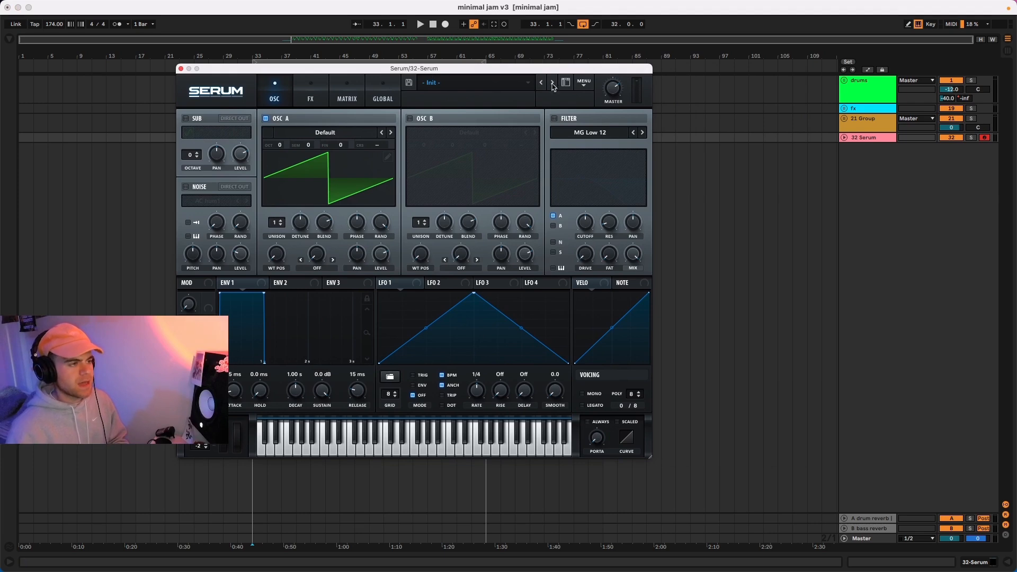
pyautogui.click(584, 82)
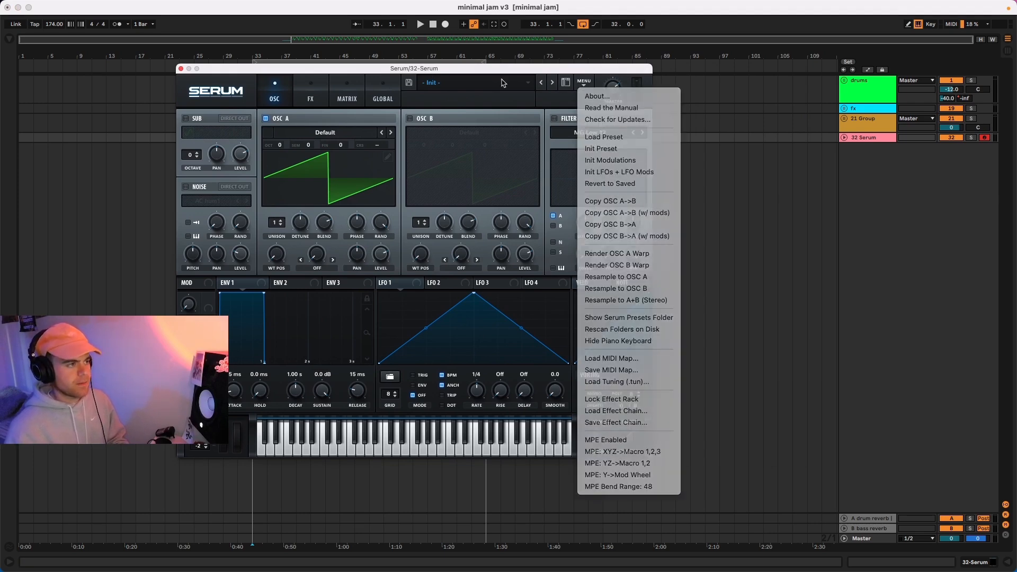
pyautogui.click(503, 84)
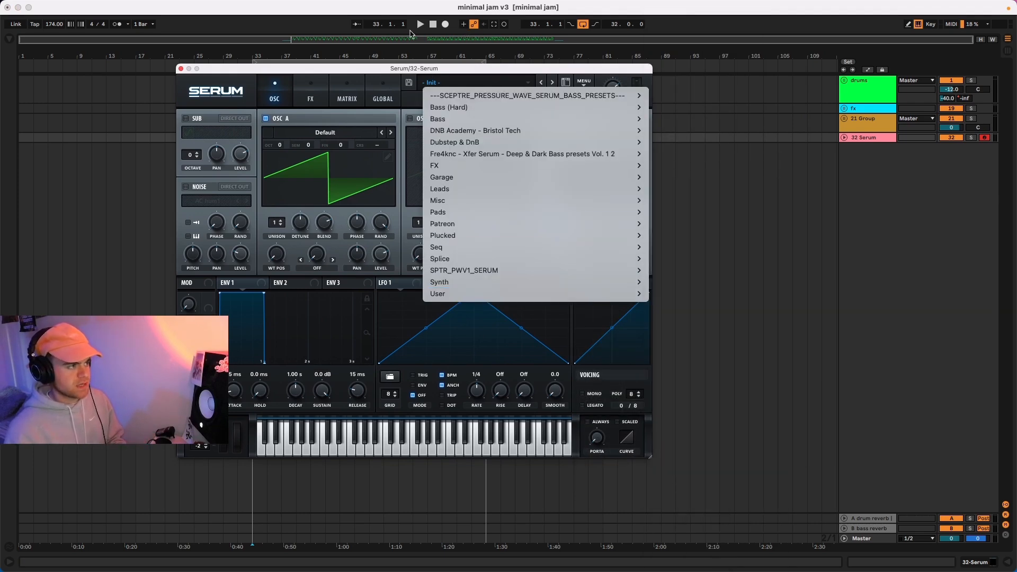
pyautogui.click(375, 69)
# Step: Expand the 21 Group, save 22 Serum's synth patch in the User folder as the preset "juice - stab bass 01", and close its window
pyautogui.click(845, 121)
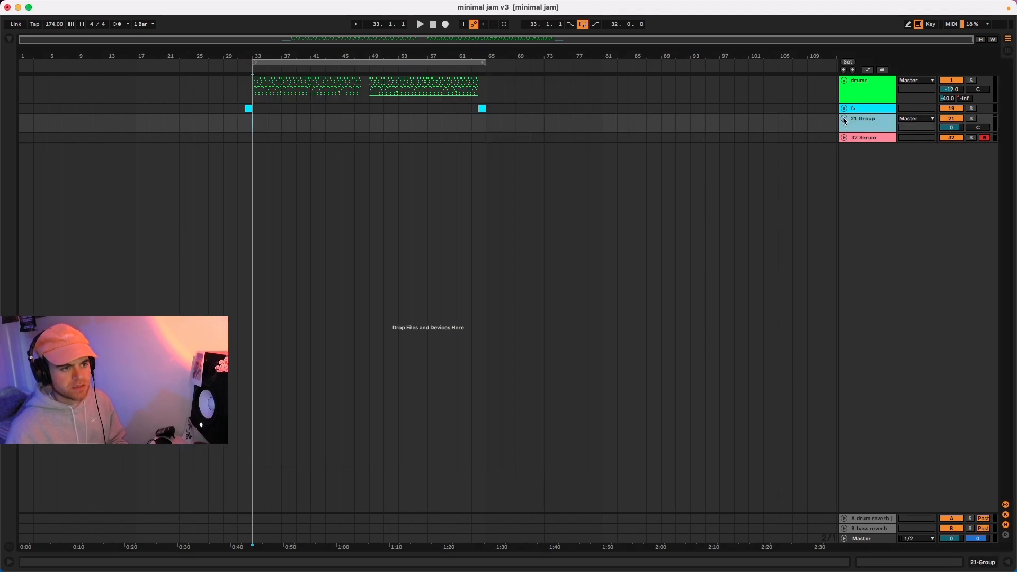
pyautogui.click(844, 120)
pyautogui.doubleClick(880, 190)
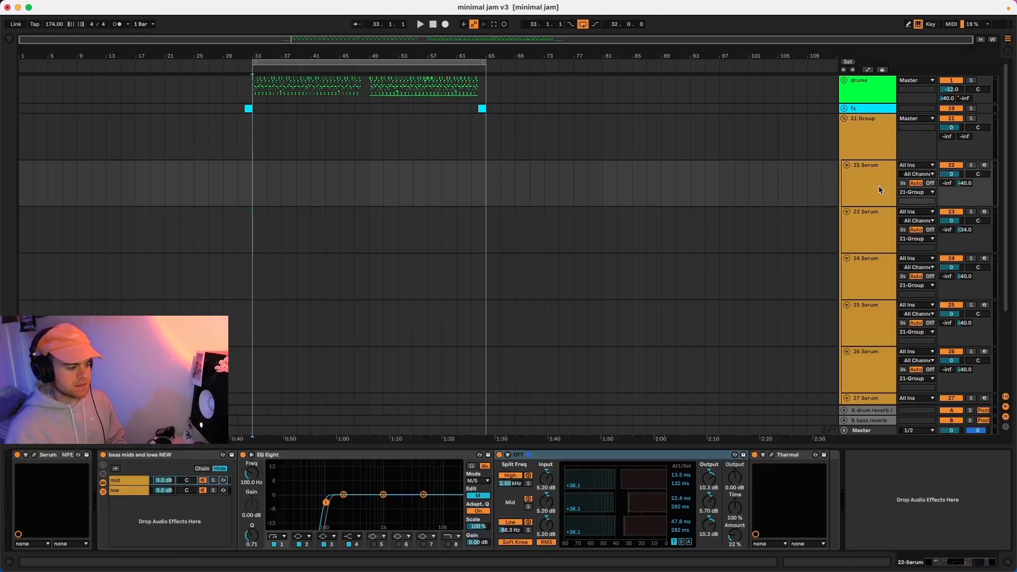
pyautogui.click(35, 455)
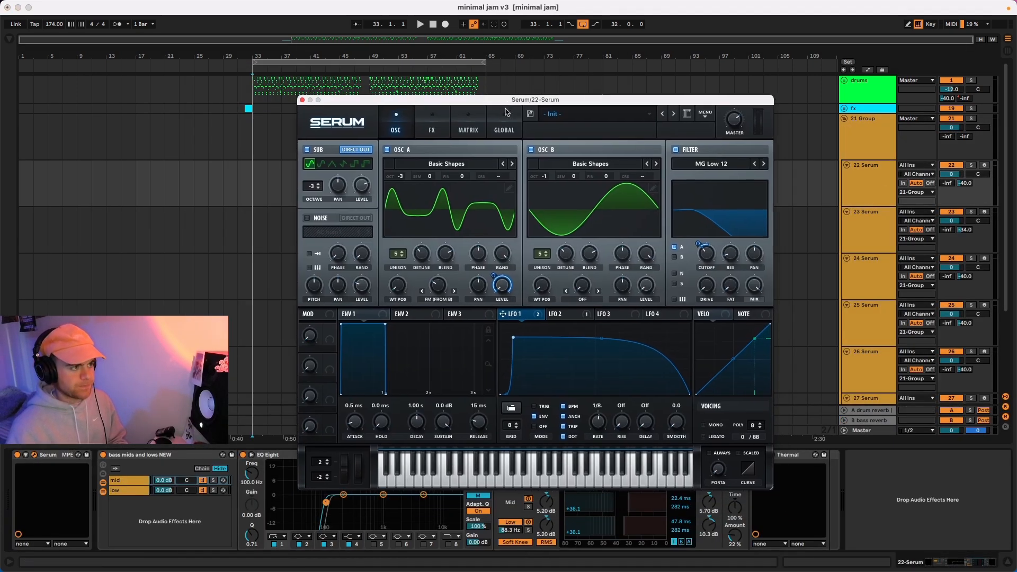
pyautogui.click(529, 114)
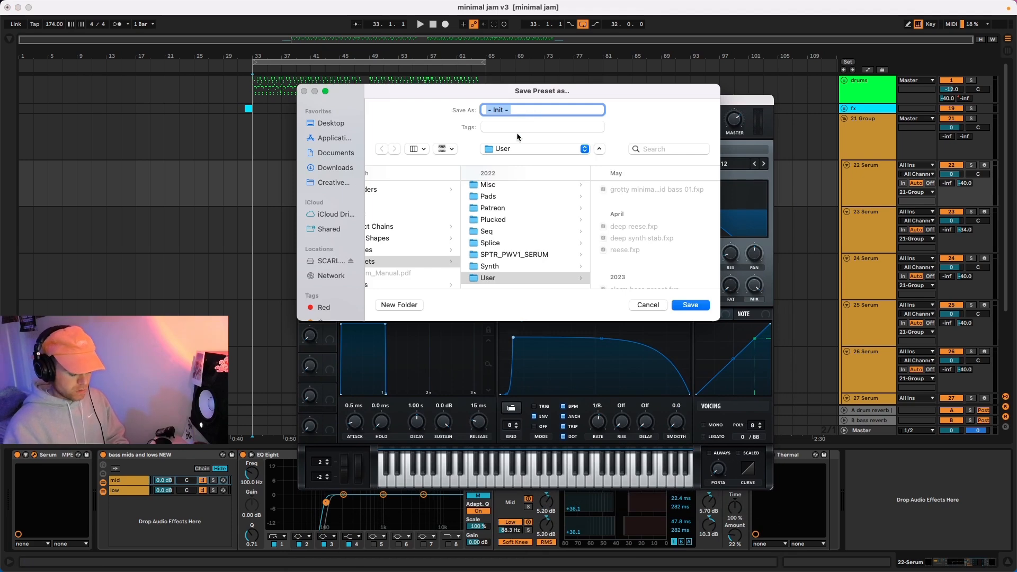
pyautogui.write('juice ')
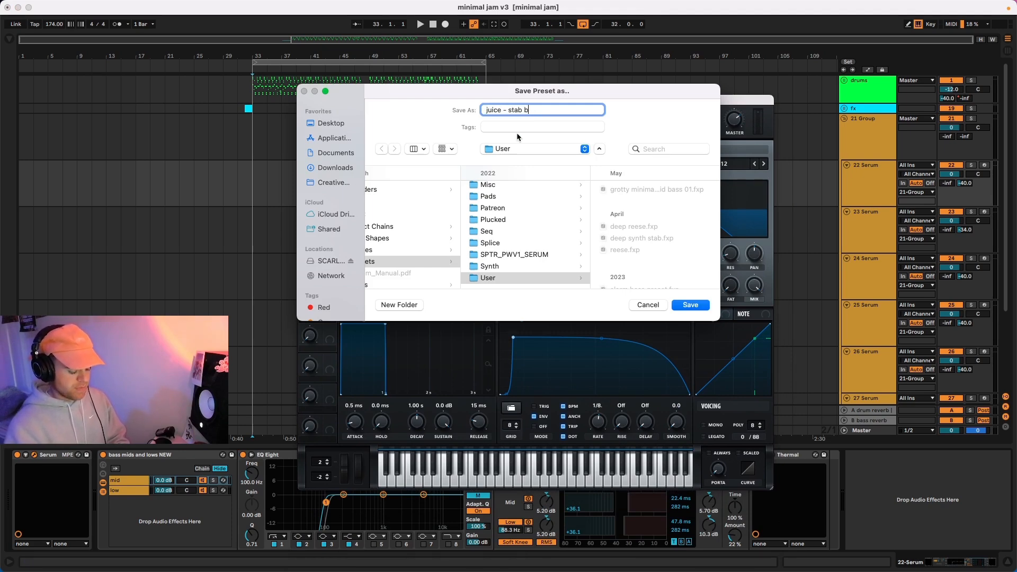
pyautogui.write('- stab bass ')
pyautogui.write('o')
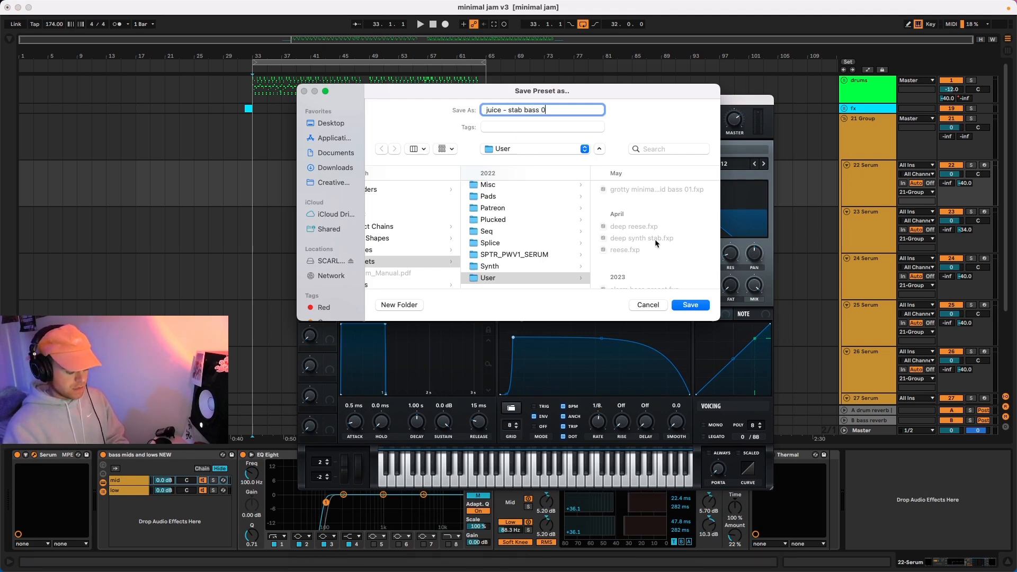
pyautogui.write('1')
pyautogui.click(700, 304)
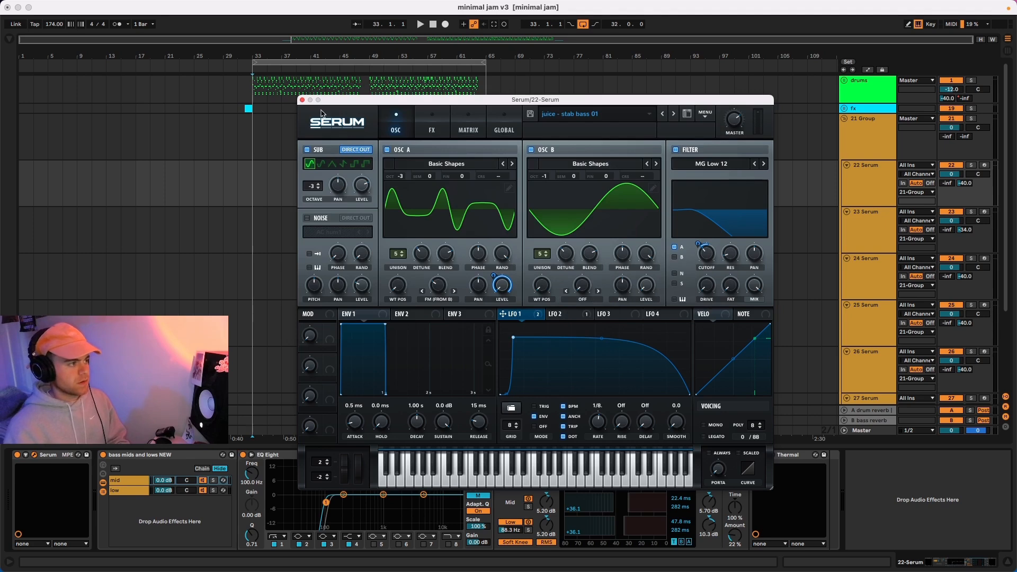
pyautogui.click(302, 100)
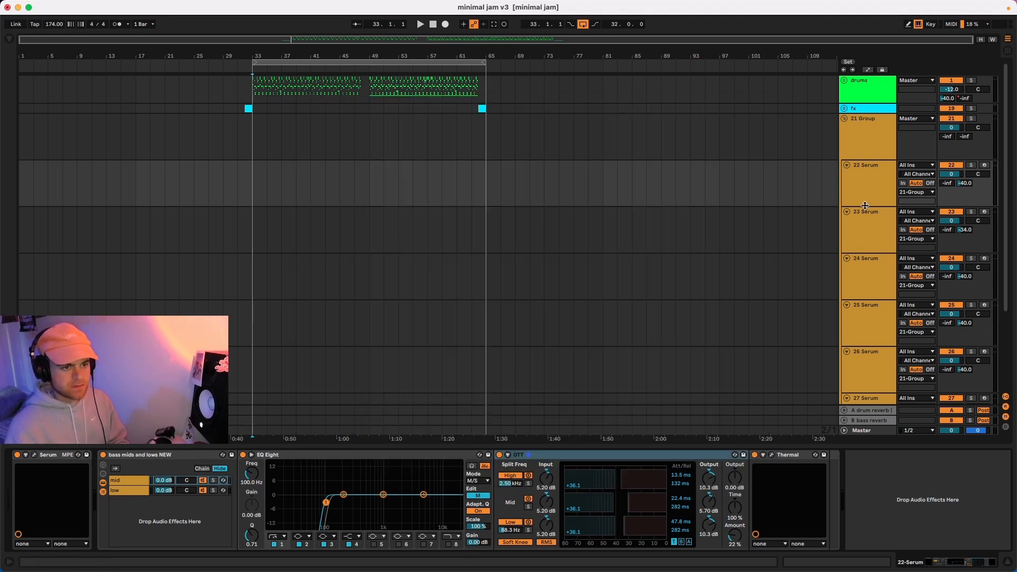
# Step: Load the User preset "juice - minimal stab 01" into Serum on the 32 Serum track
pyautogui.scroll(-5, 785, 292)
pyautogui.click(864, 376)
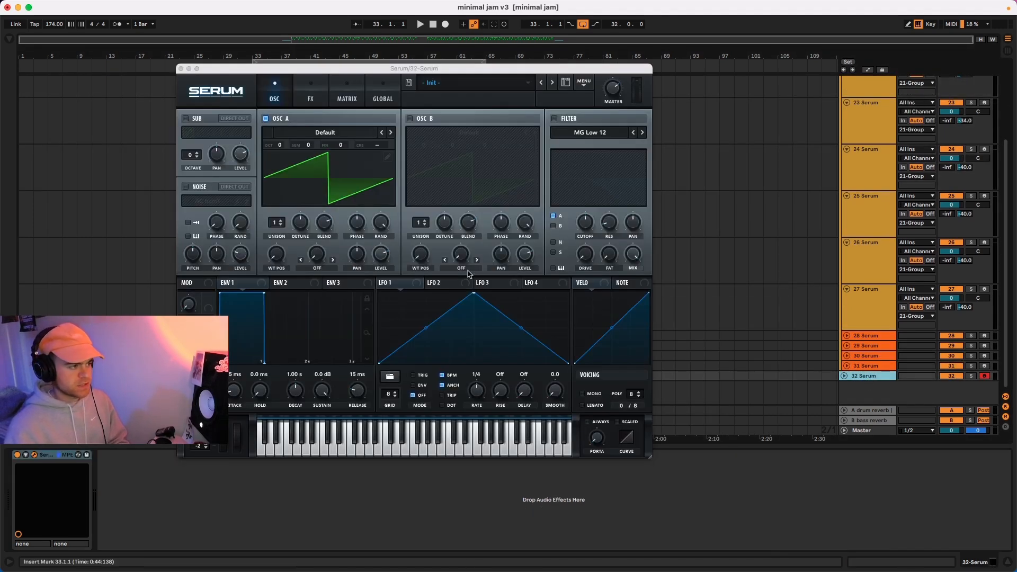
pyautogui.click(515, 85)
pyautogui.moveTo(582, 294)
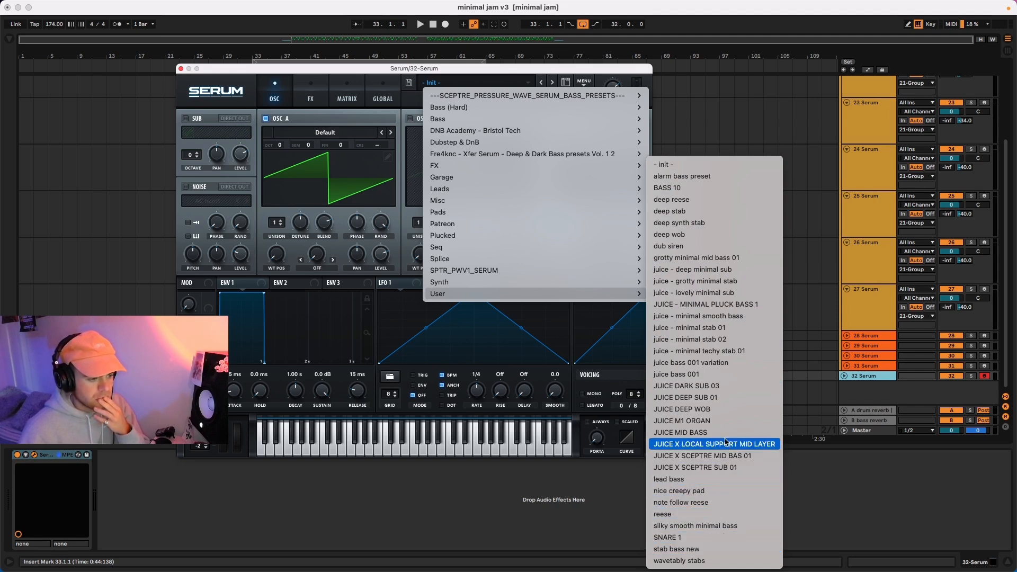
pyautogui.click(736, 328)
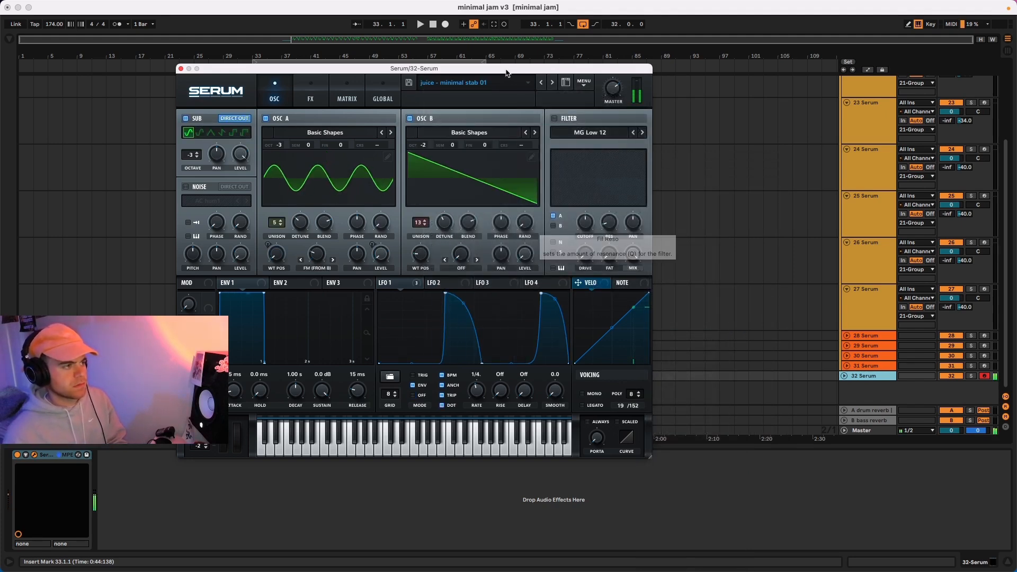
pyautogui.click(528, 82)
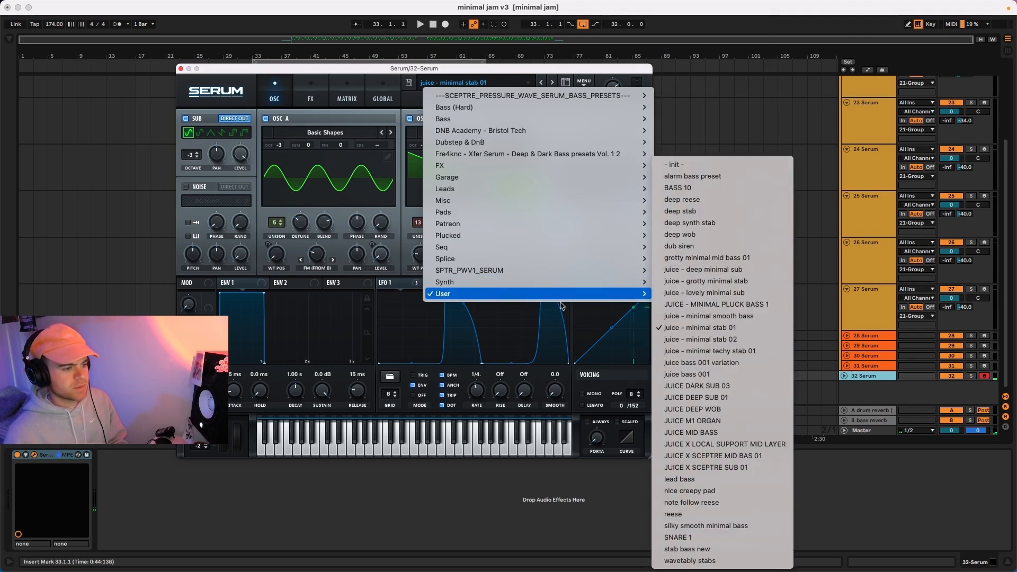
pyautogui.click(403, 71)
# Step: Reposition the synth window, audition the preset, and reduce OSC B's unison to 5 voices
pyautogui.moveTo(404, 72); pyautogui.dragTo(580, 71)
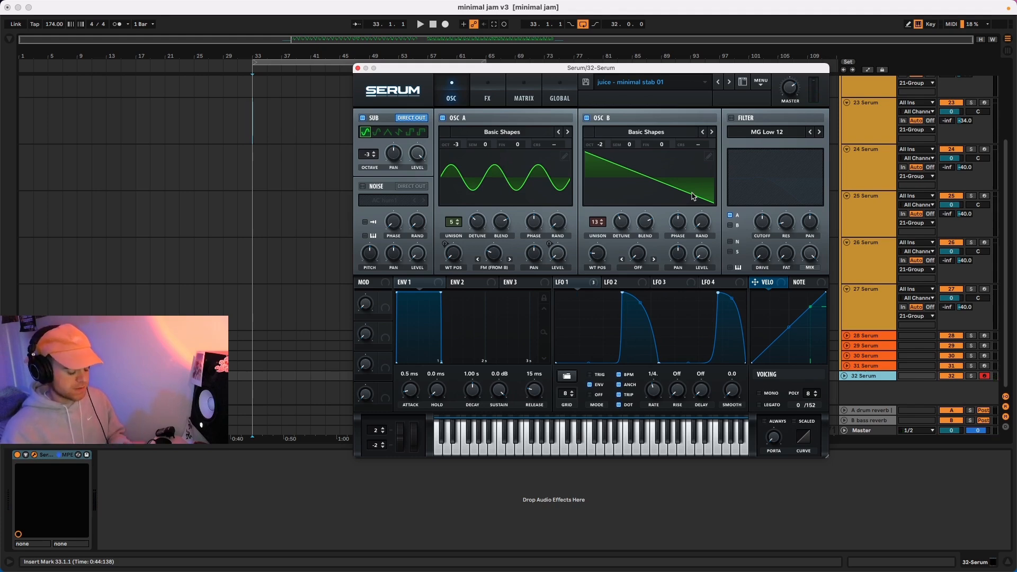
pyautogui.press('a')
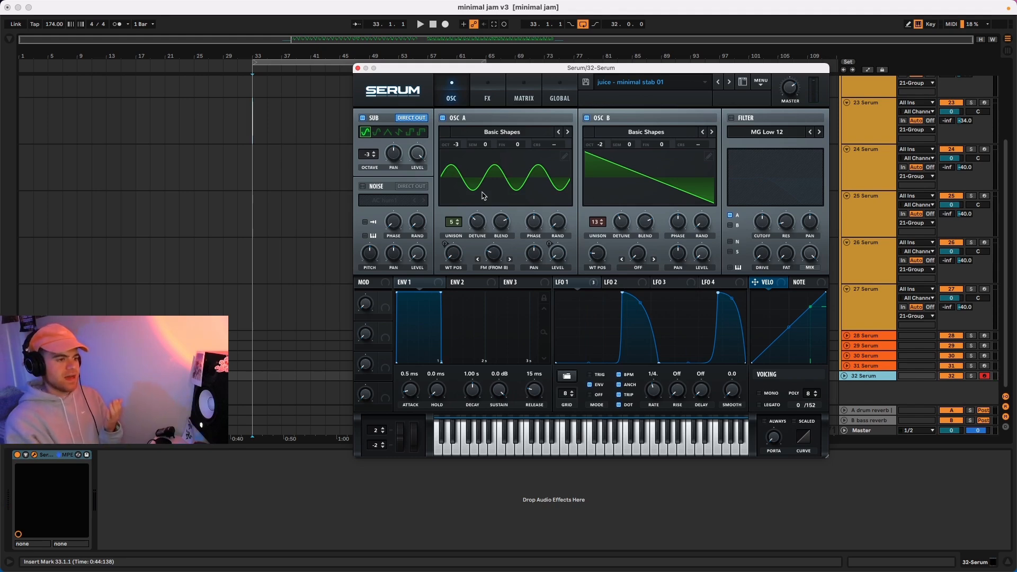
pyautogui.moveTo(604, 71); pyautogui.dragTo(491, 70)
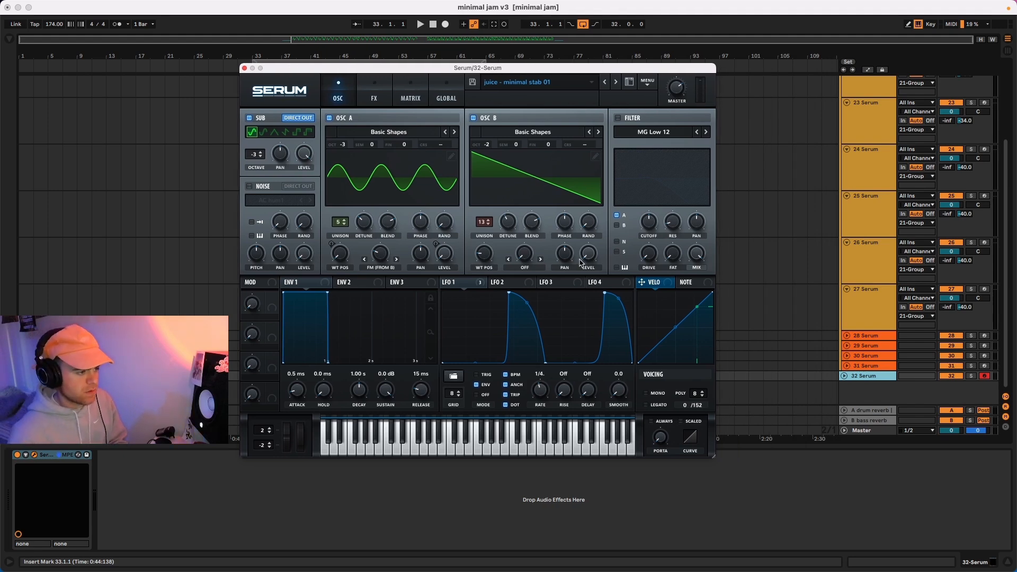
pyautogui.moveTo(484, 254); pyautogui.dragTo(487, 292)
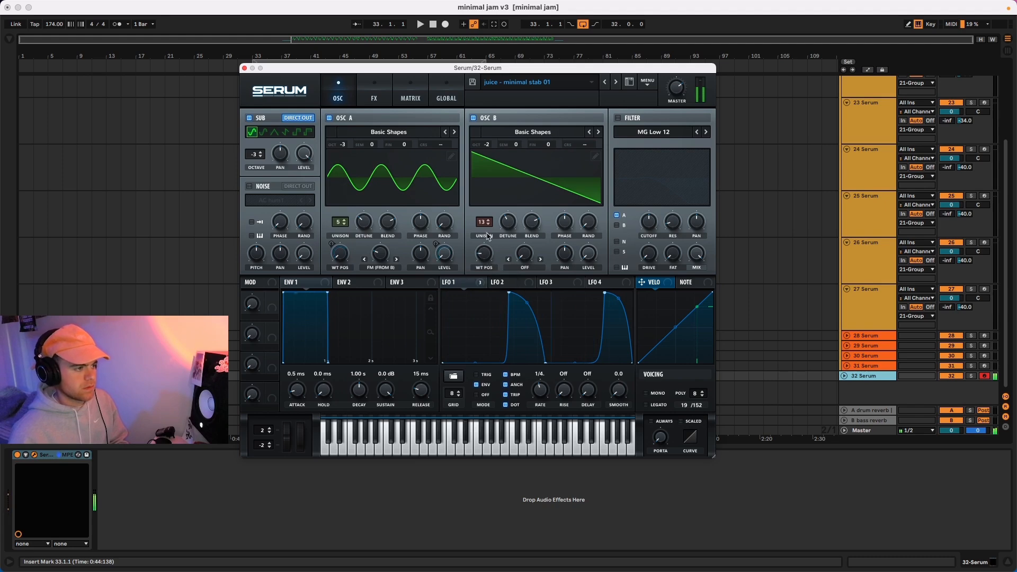
pyautogui.moveTo(483, 222); pyautogui.dragTo(485, 297)
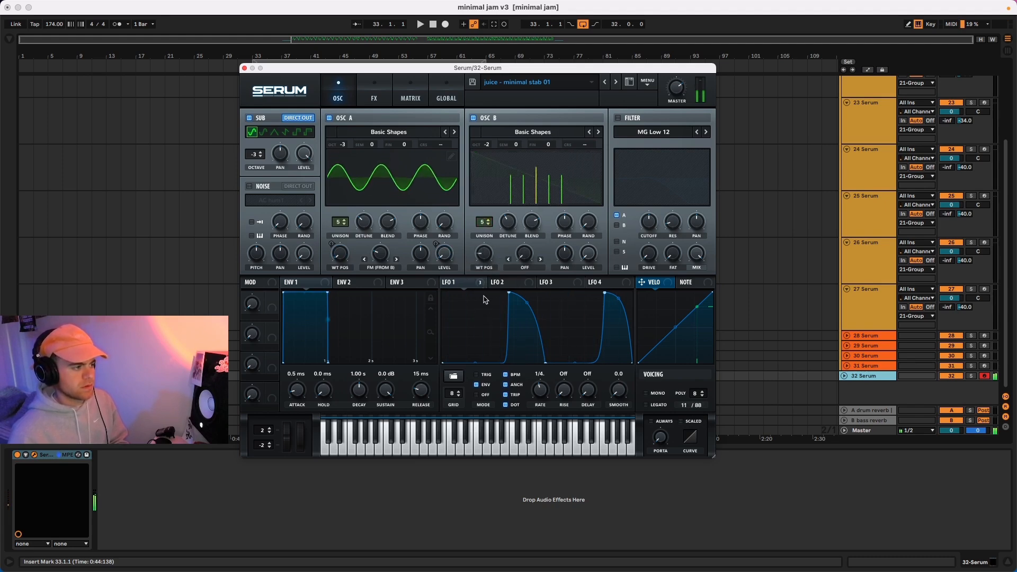
# Step: Reshape LFO 1 into one hump by removing the extra points, starting the peak early, and curving a flat plateau into a steep mid-cycle fall
pyautogui.doubleClick(605, 294)
pyautogui.doubleClick(545, 363)
pyautogui.moveTo(508, 292); pyautogui.dragTo(457, 293)
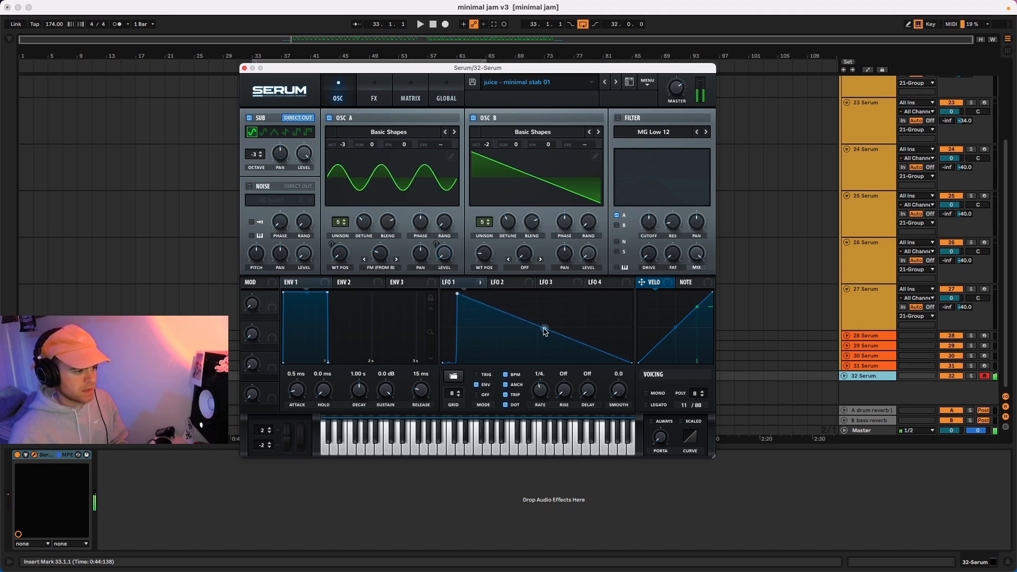
pyautogui.moveTo(544, 329); pyautogui.dragTo(497, 290)
pyautogui.doubleClick(538, 356)
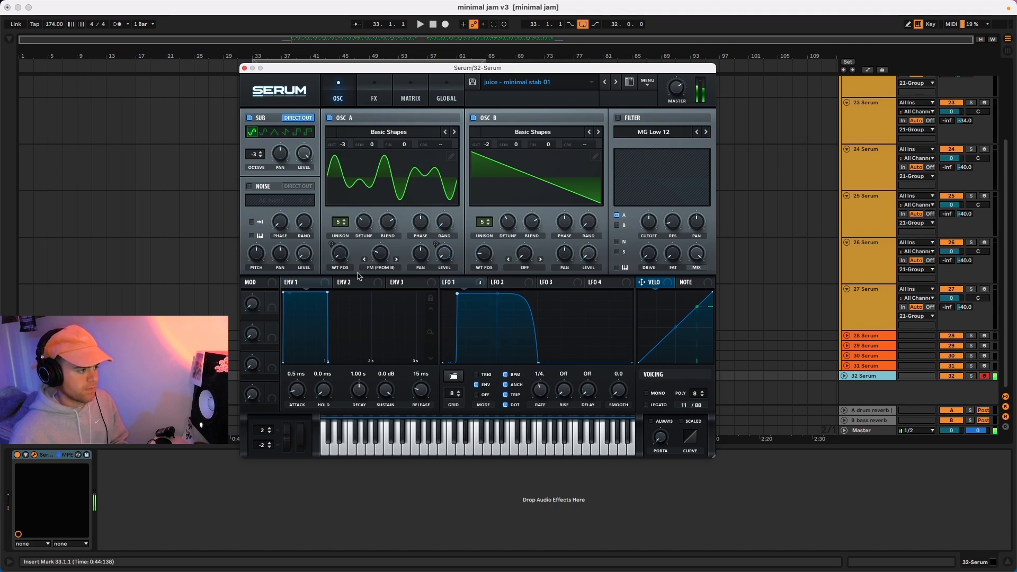
# Step: Check LFO 1's modulation targets and set the Tube distortion's drive to 61% in the effects
pyautogui.click(468, 283)
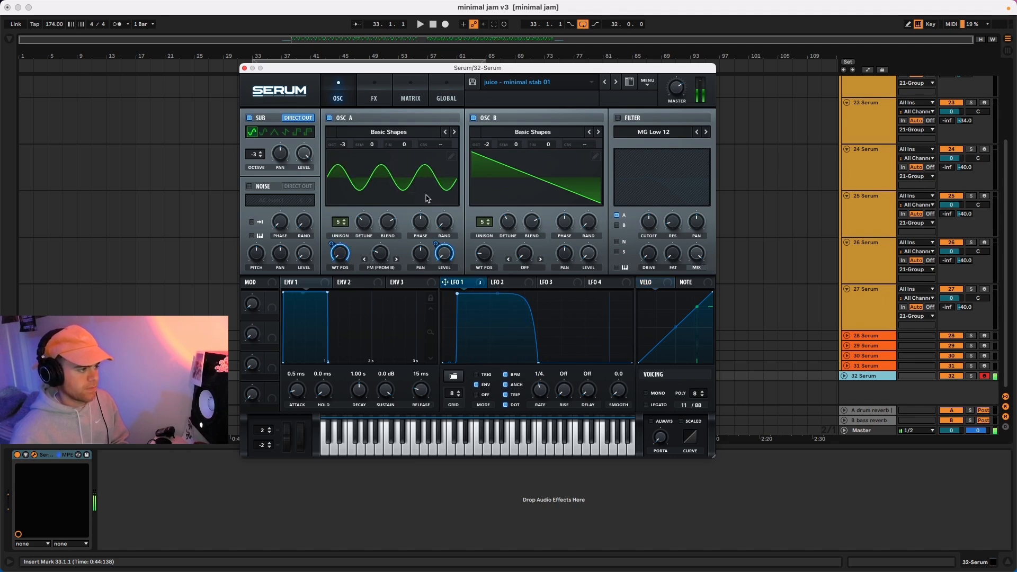
pyautogui.click(373, 86)
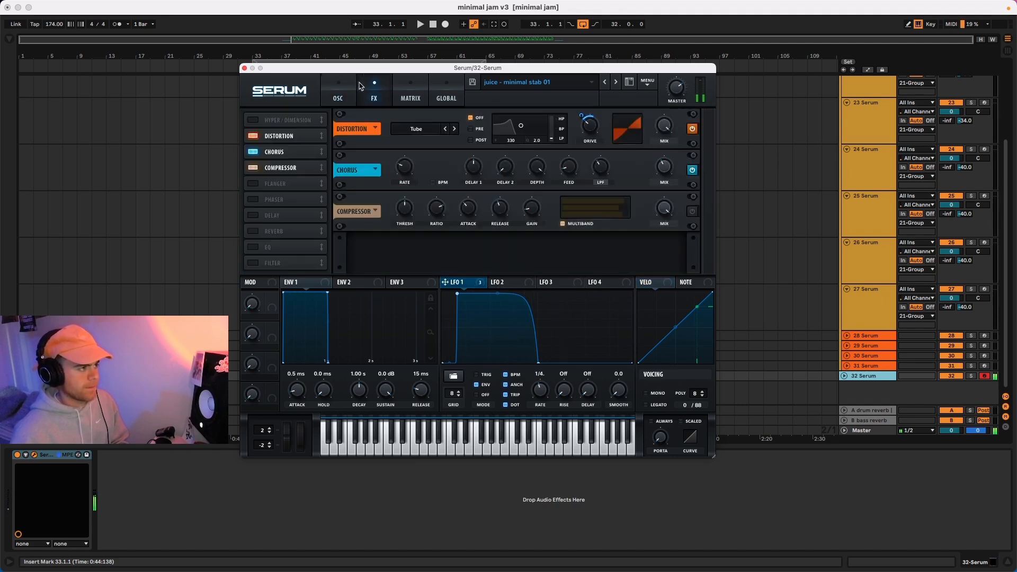
pyautogui.moveTo(592, 127)
pyautogui.mouseDown()
pyautogui.moveTo(591, 89)
pyautogui.moveTo(581, 137)
pyautogui.moveTo(588, 131)
pyautogui.mouseUp()
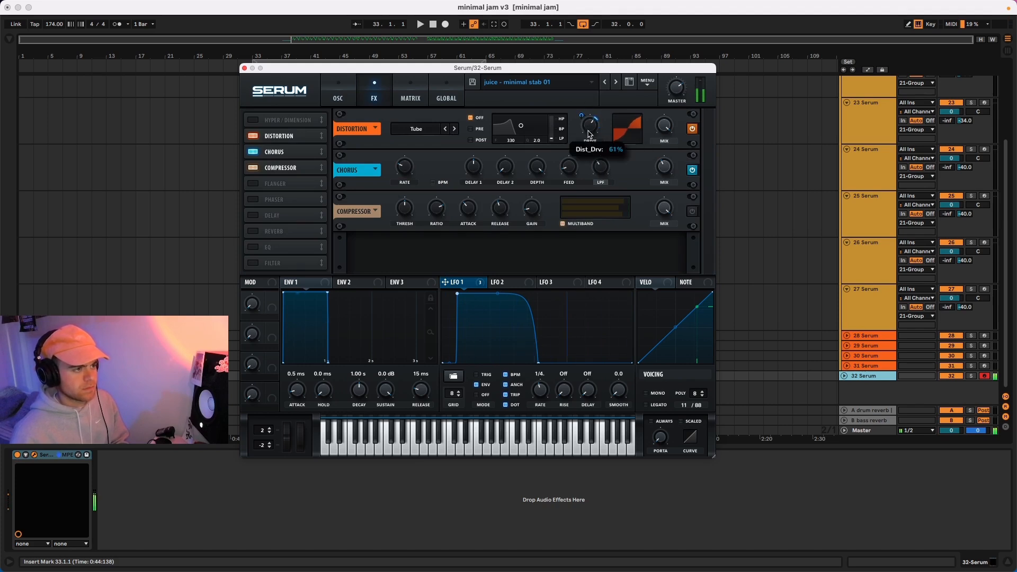
# Step: Switch on the compressor with 2.5 dB gain and move OSC B's wavetable position to the pulse wave
pyautogui.moveTo(532, 207)
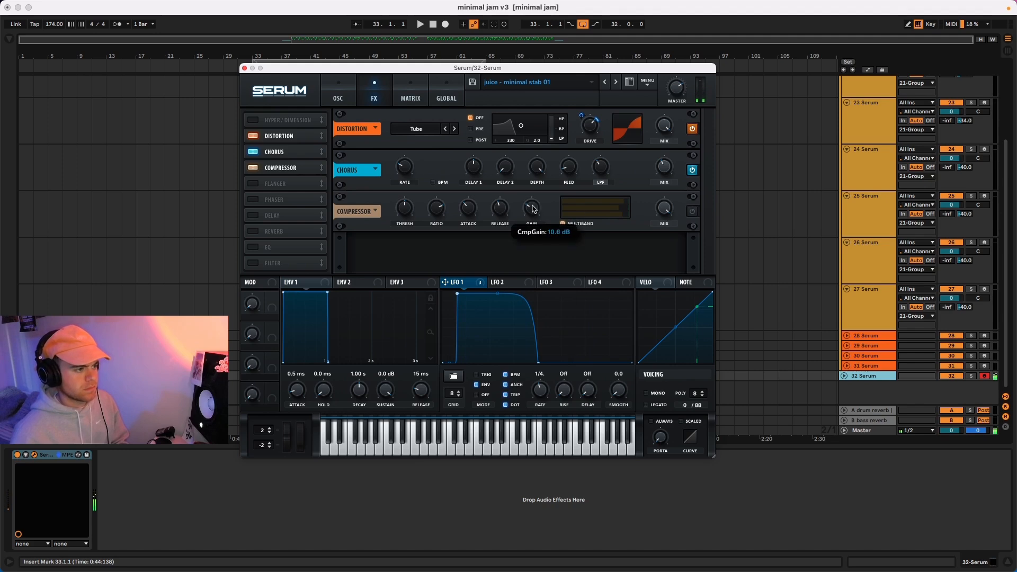
pyautogui.click(692, 211)
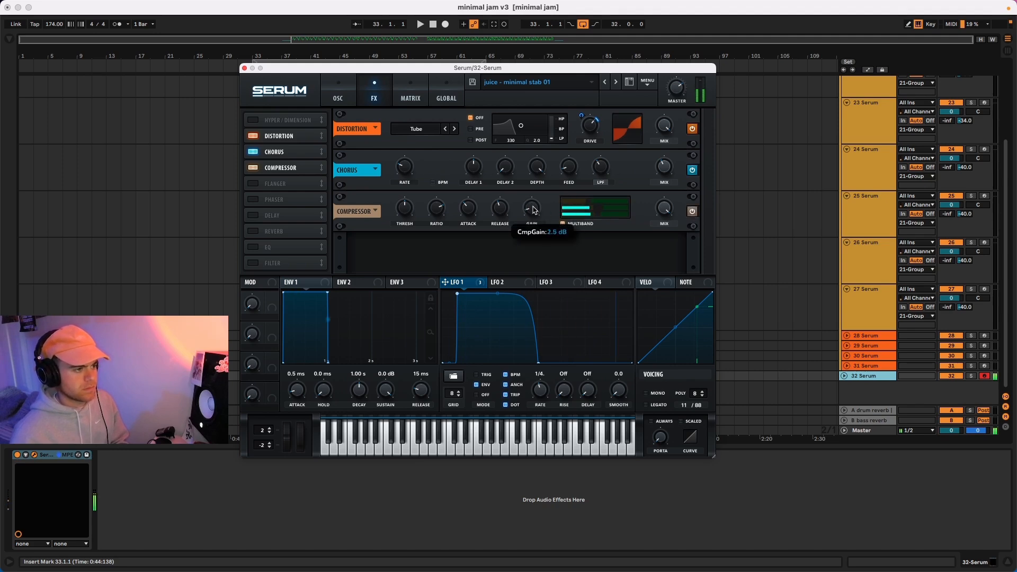
pyautogui.click(344, 94)
pyautogui.moveTo(485, 205)
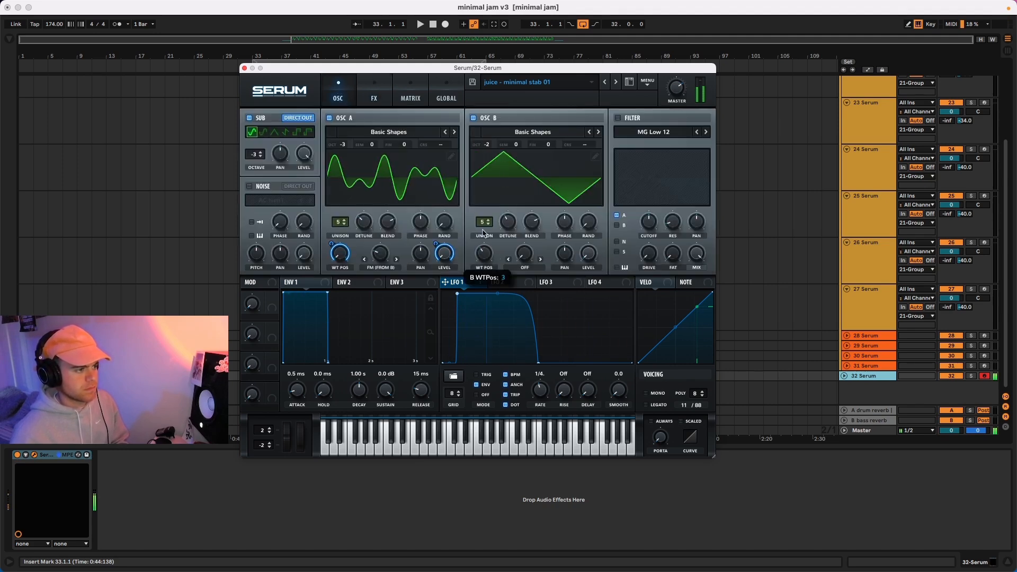
pyautogui.moveTo(486, 206); pyautogui.dragTo(485, 208)
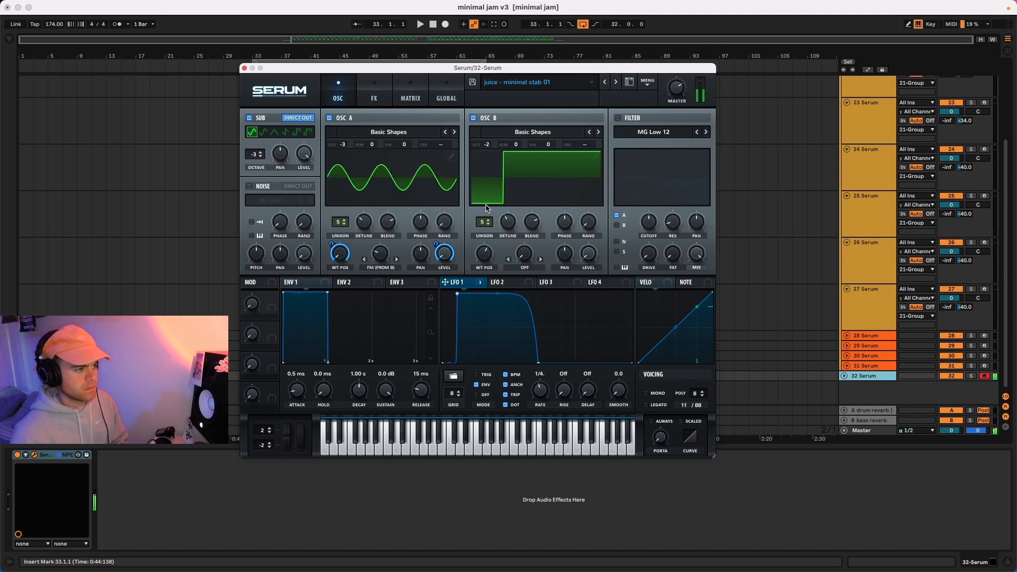
# Step: Enable the filter and set its type to Reverb from the Misc filters
pyautogui.click(617, 117)
pyautogui.click(651, 132)
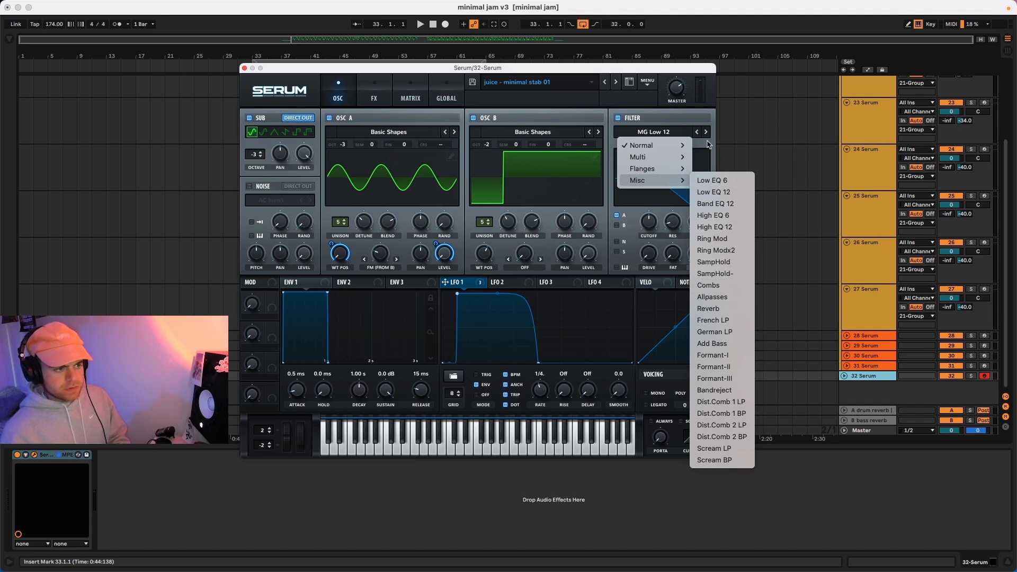
pyautogui.moveTo(663, 170)
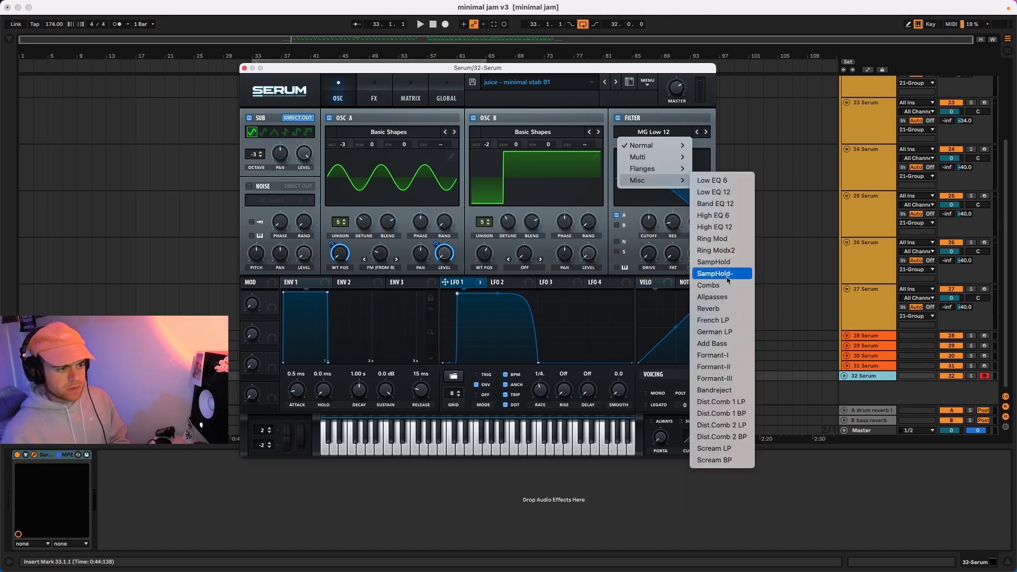
pyautogui.click(710, 308)
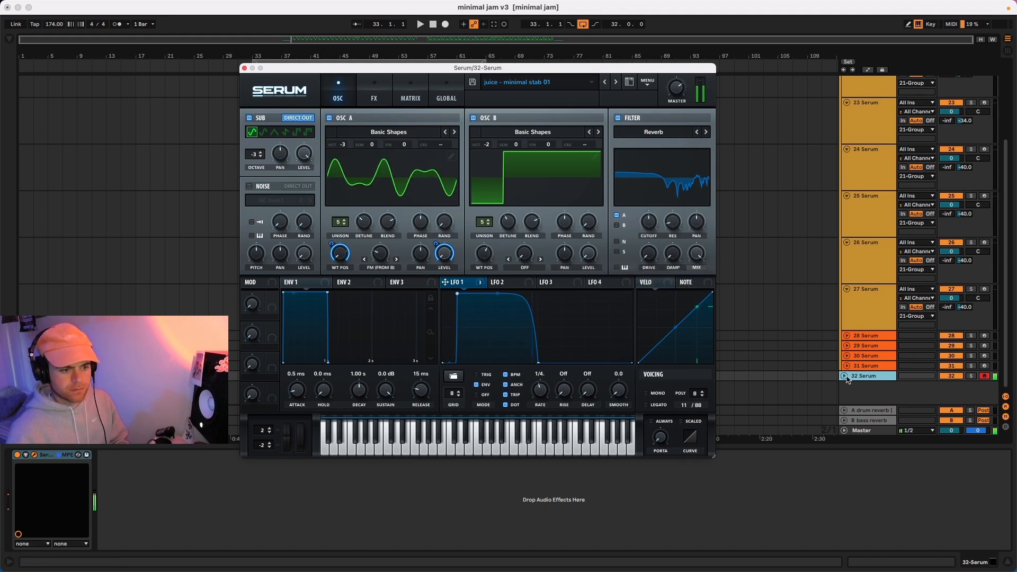
# Step: Set the 32 Serum track's bass reverb send to -40 dB and adjust the reverb filter's damp to 71% and its resonance
pyautogui.click(941, 386)
pyautogui.moveTo(964, 387); pyautogui.dragTo(965, 383)
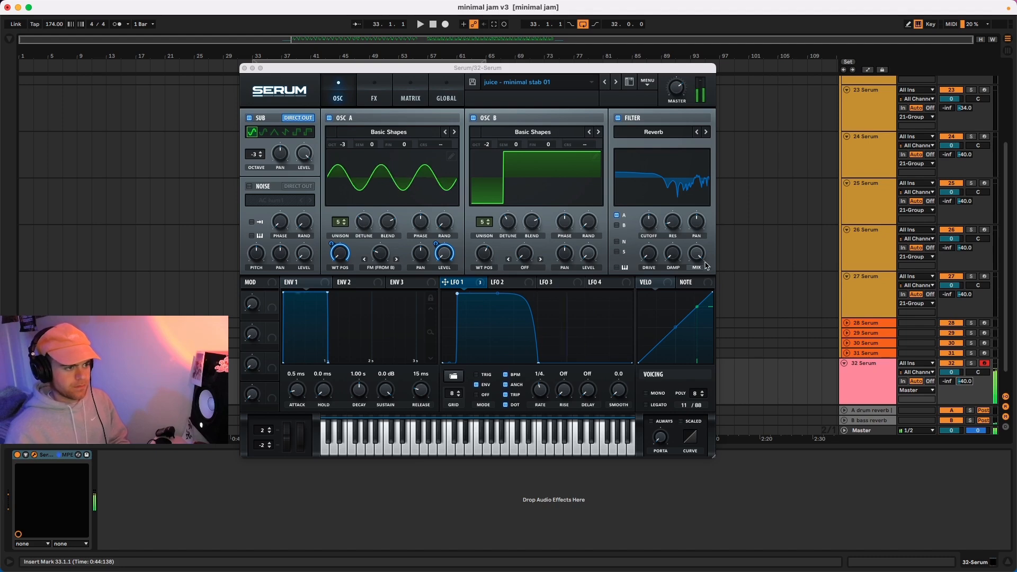
pyautogui.click(672, 253)
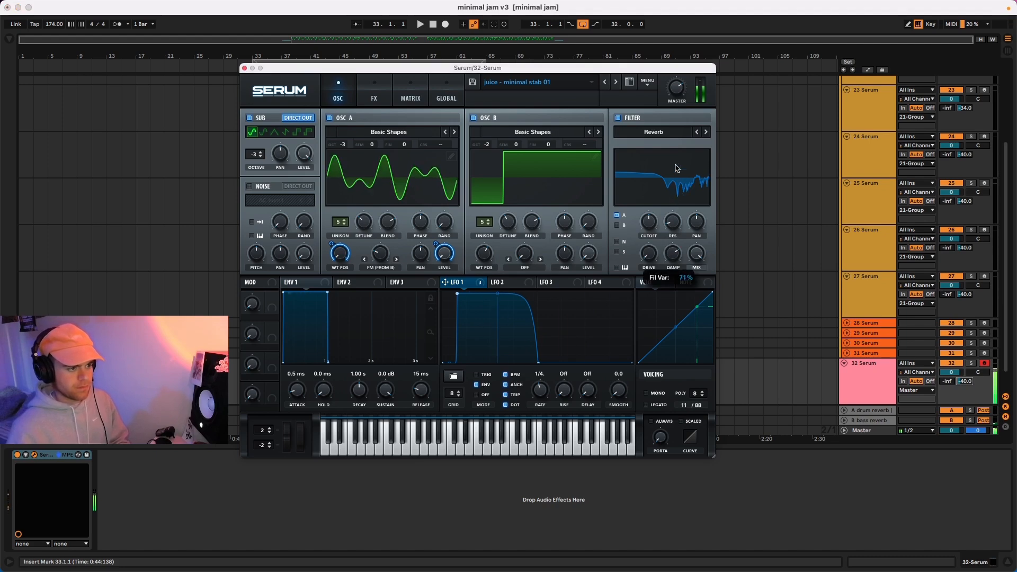
pyautogui.moveTo(677, 225); pyautogui.dragTo(648, 232)
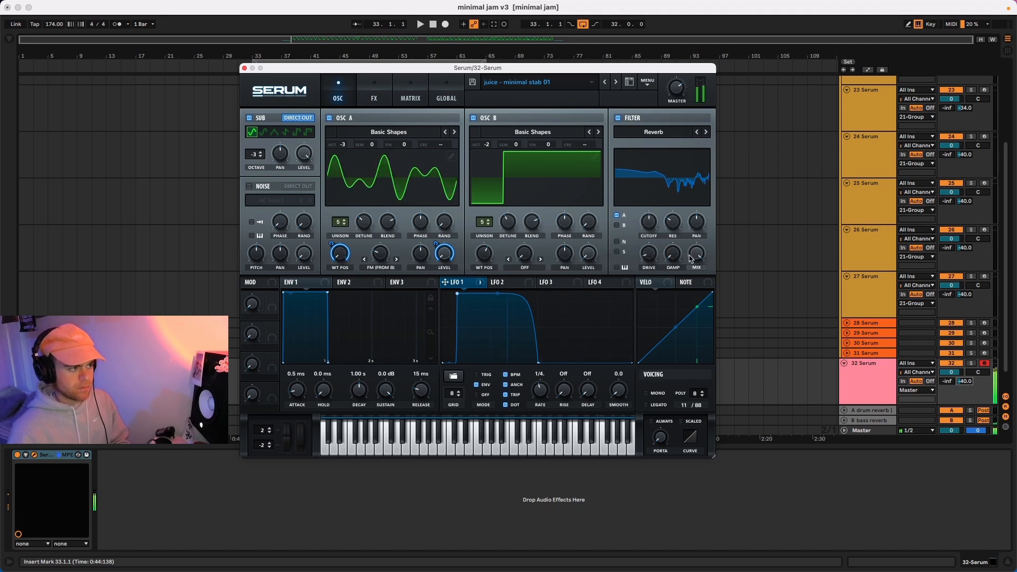
# Step: Close the synth window, move the 32 Serum track into 21 Group directly below 26 Serum, and hide the device view
pyautogui.click(244, 68)
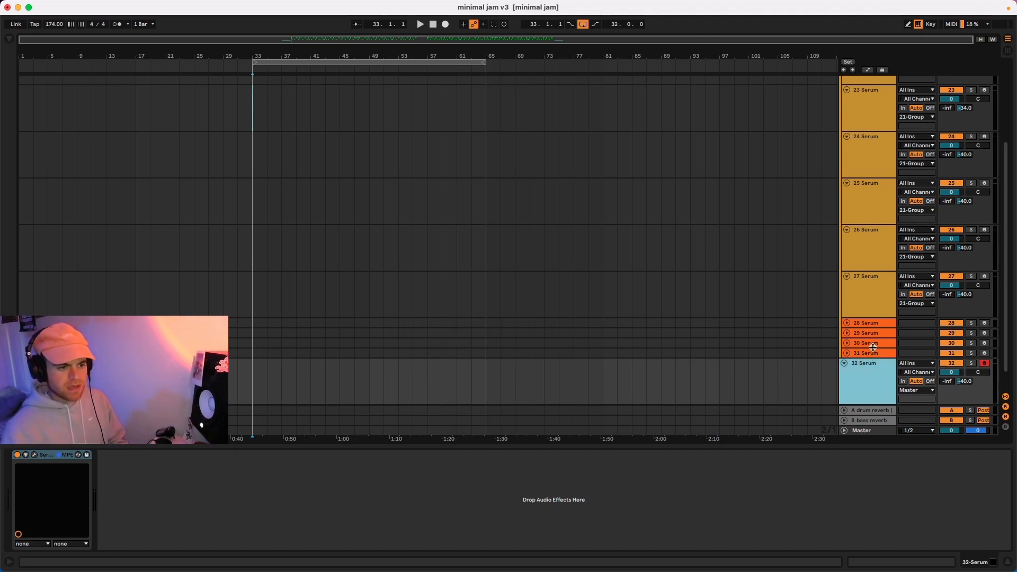
pyautogui.scroll(3, 874, 351)
pyautogui.scroll(-3, 873, 350)
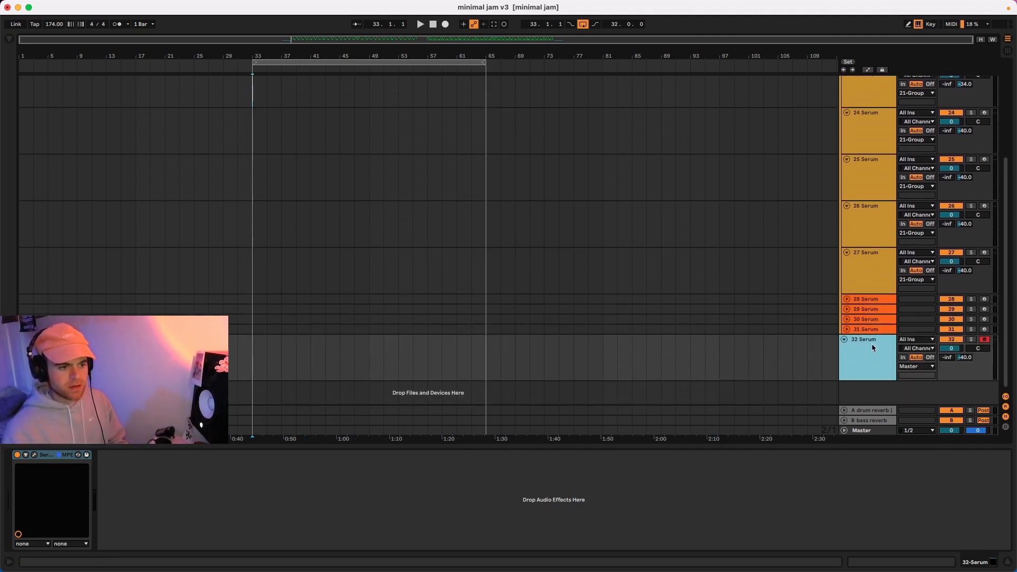
pyautogui.click(860, 248)
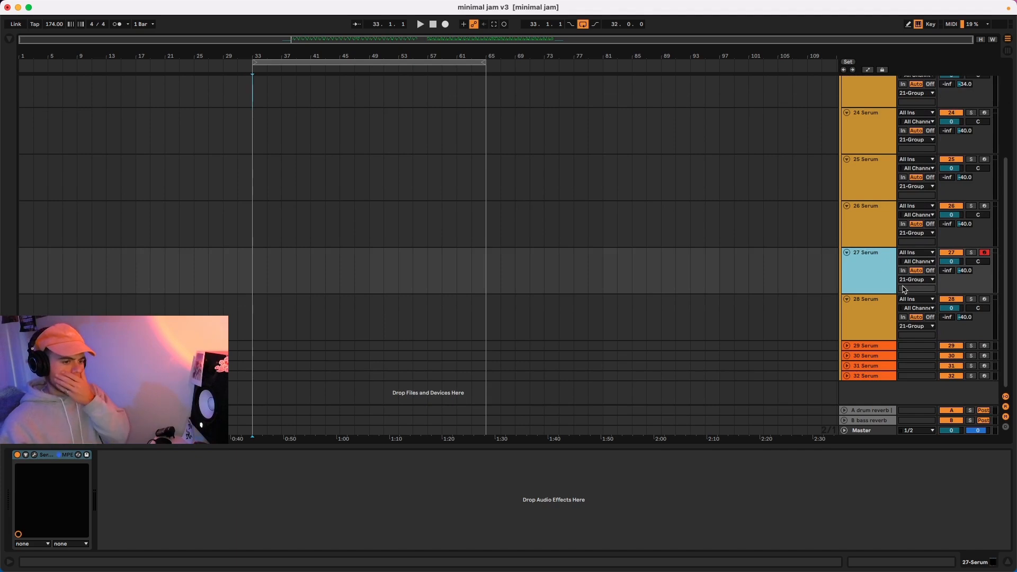
pyautogui.click(613, 447)
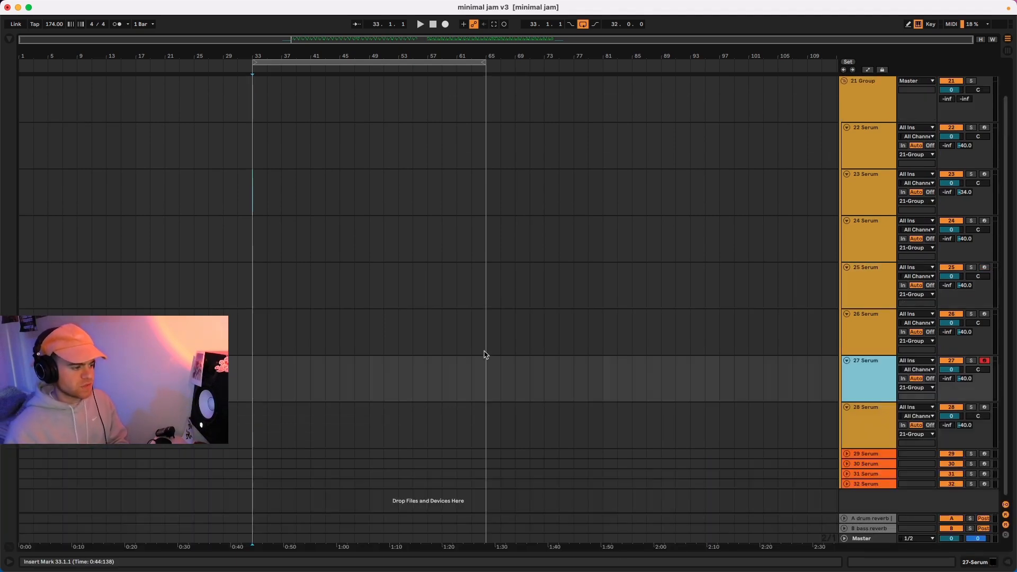
# Step: Select and arm the 22 Serum track in 21 Group to audition its sound
pyautogui.scroll(2, 474, 331)
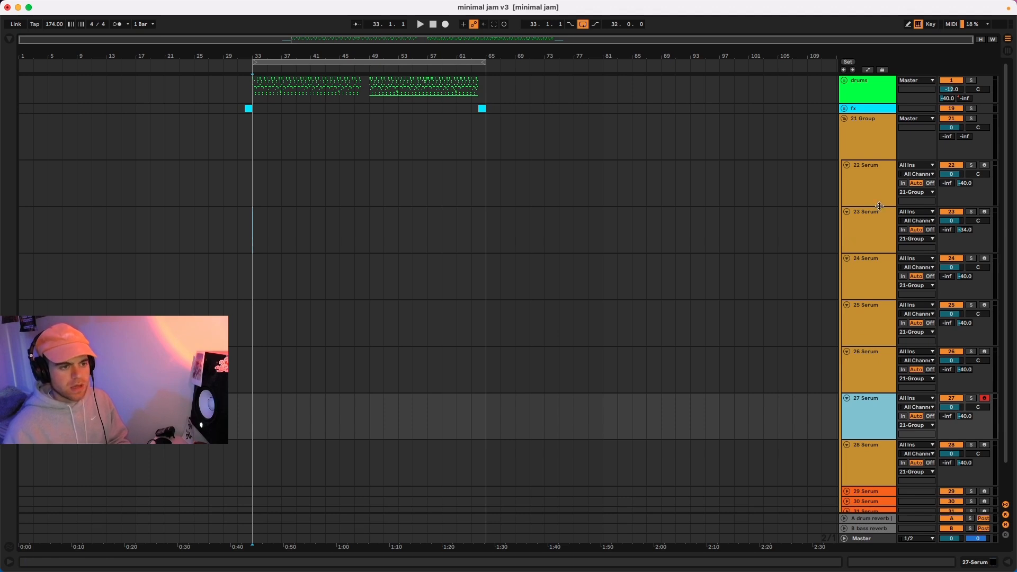
pyautogui.click(871, 189)
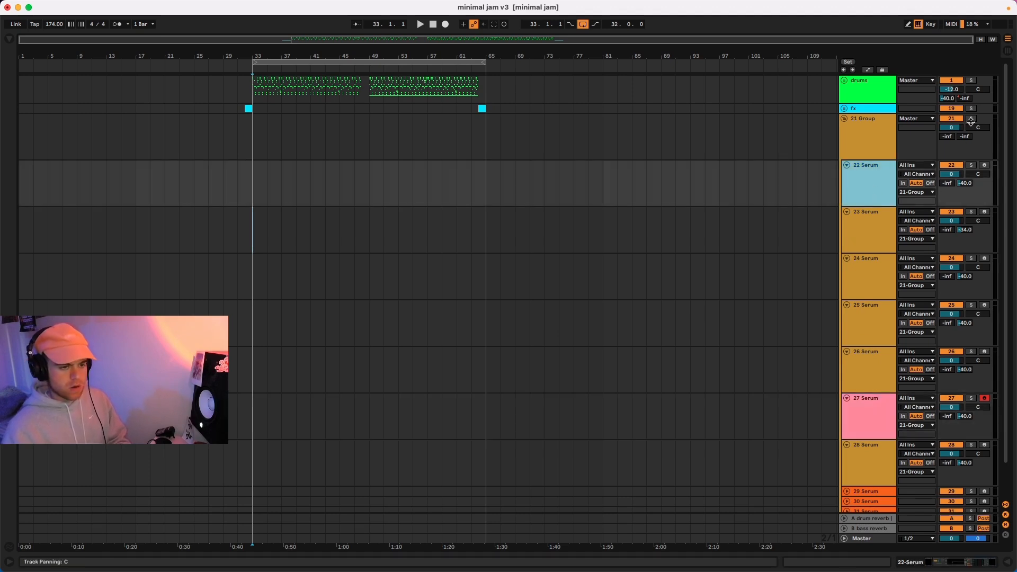
pyautogui.click(984, 165)
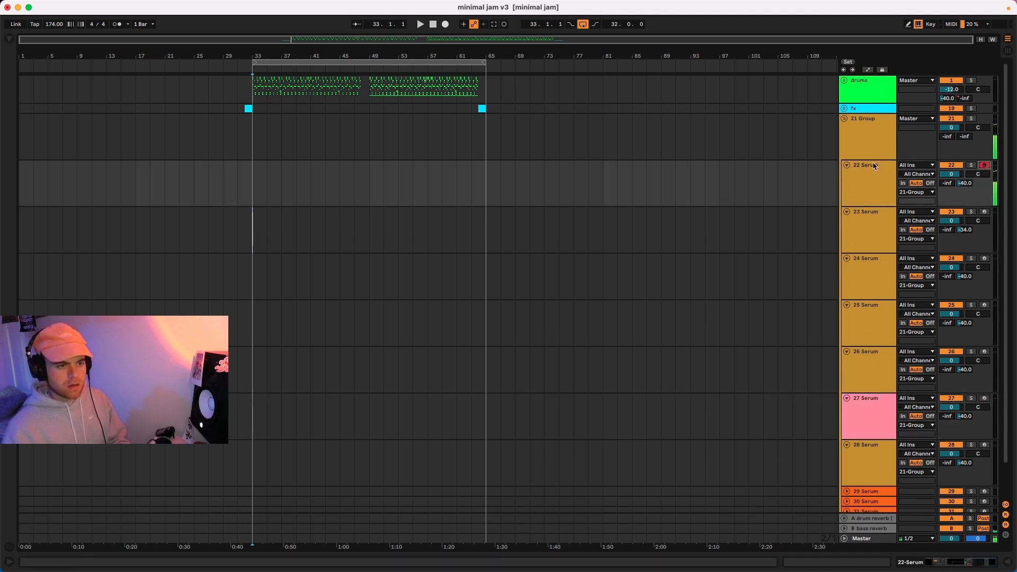
# Step: Fold the 22 to 28 Serum tracks inside 21 Group
pyautogui.click(847, 166)
pyautogui.click(847, 175)
pyautogui.click(846, 186)
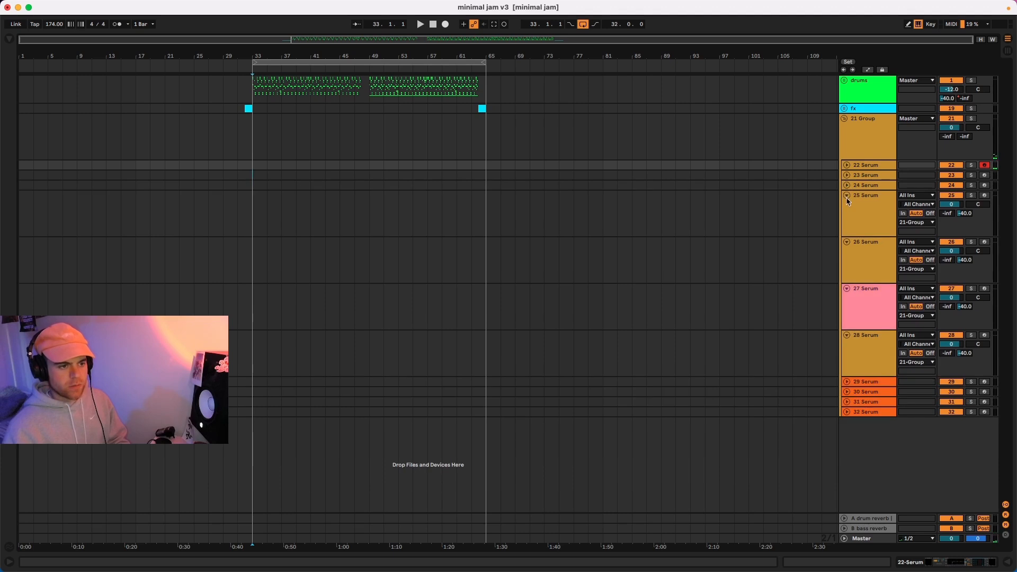
pyautogui.click(847, 196)
pyautogui.click(848, 213)
pyautogui.click(846, 205)
pyautogui.click(847, 216)
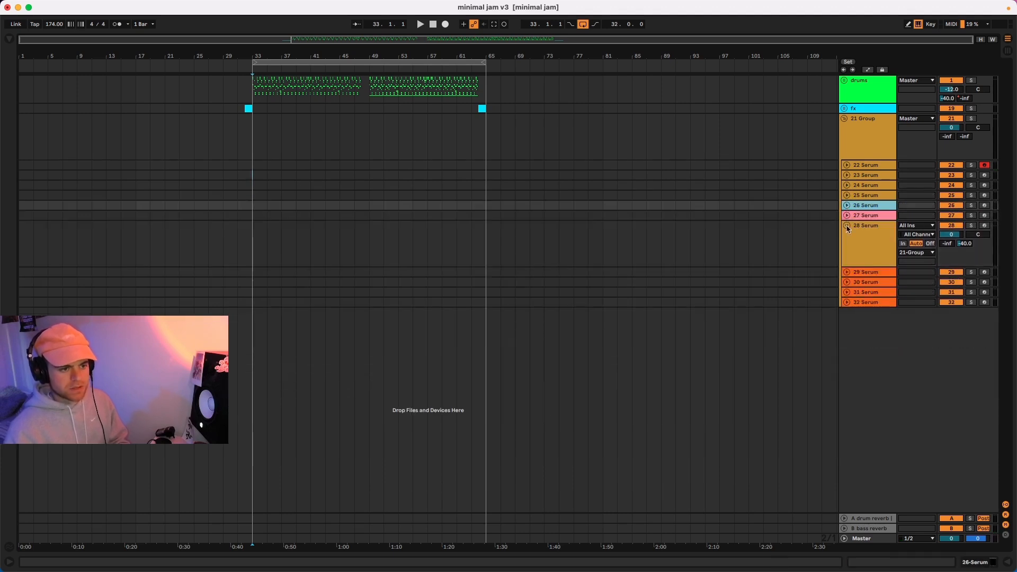
pyautogui.click(846, 226)
# Step: Duplicate the 22 Serum track, then arm and unfold the copy
pyautogui.click(873, 166)
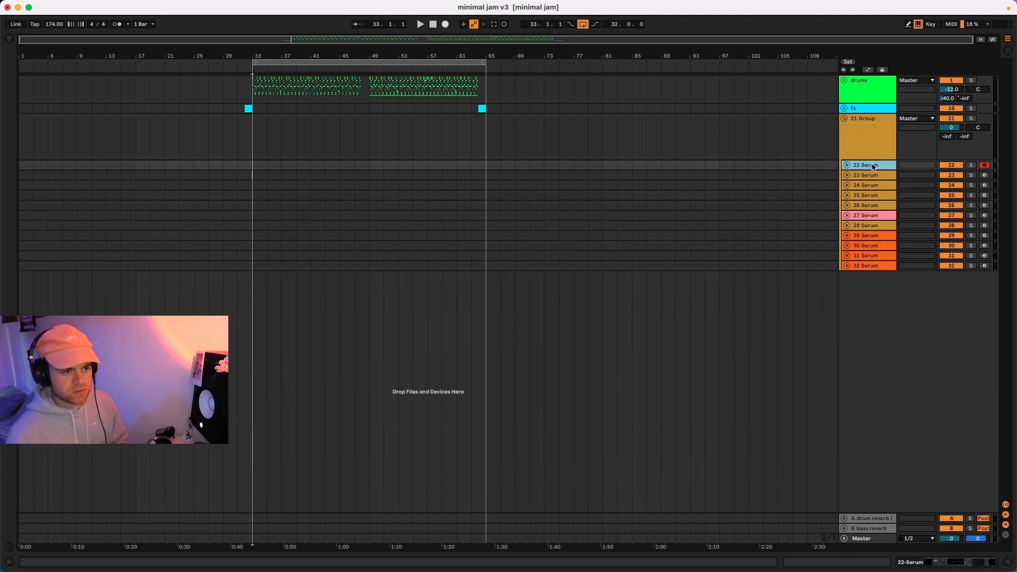
pyautogui.keyDown('shift'); pyautogui.click(877, 267); pyautogui.keyUp('shift')
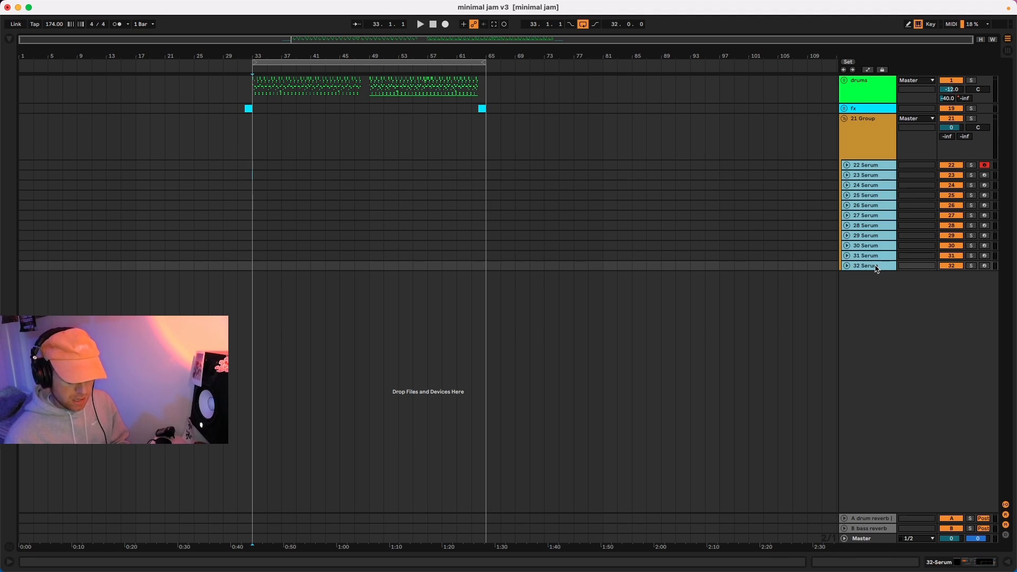
pyautogui.click(874, 177)
pyautogui.click(874, 165)
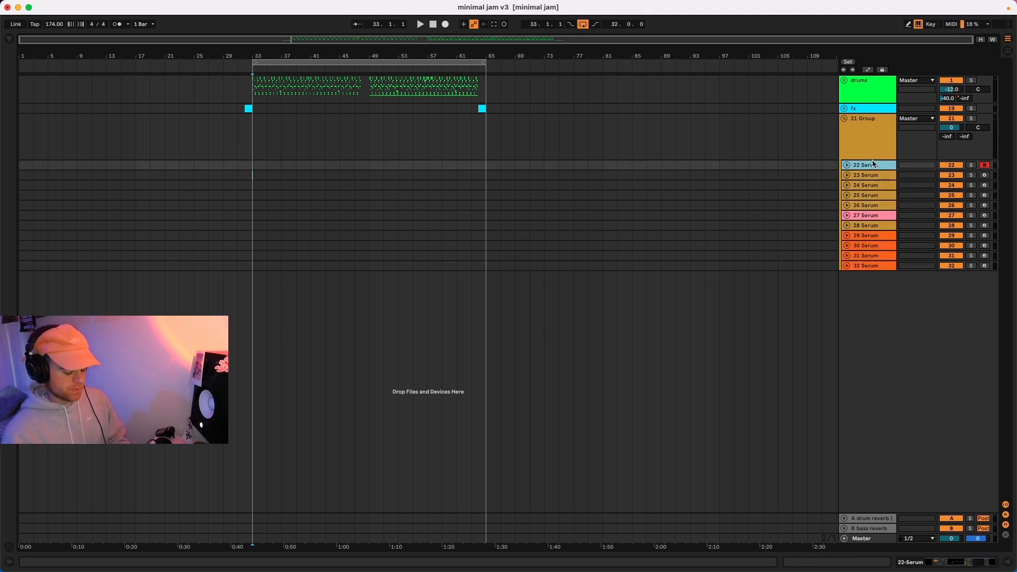
pyautogui.press('super+d')
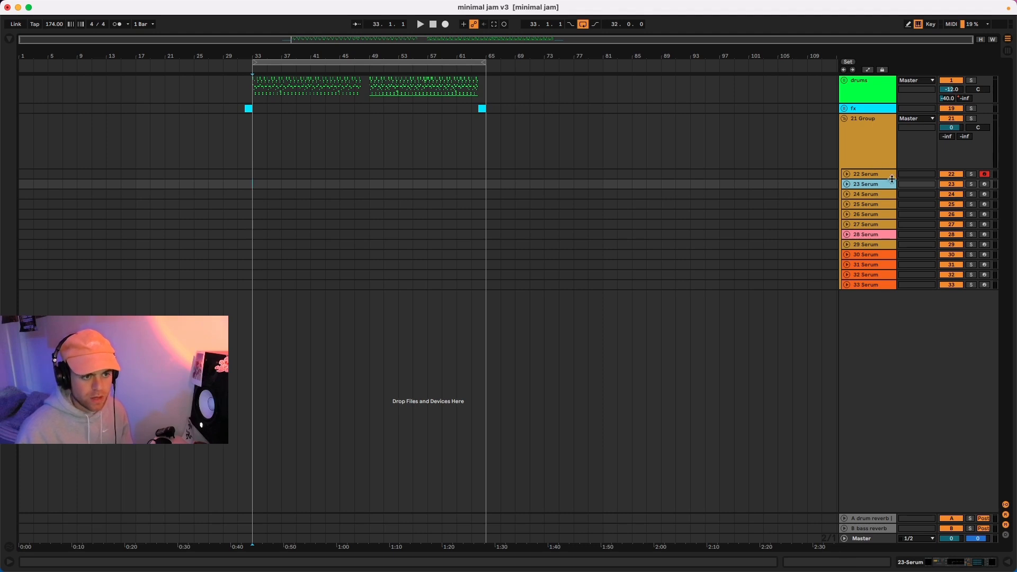
pyautogui.click(983, 185)
pyautogui.click(847, 184)
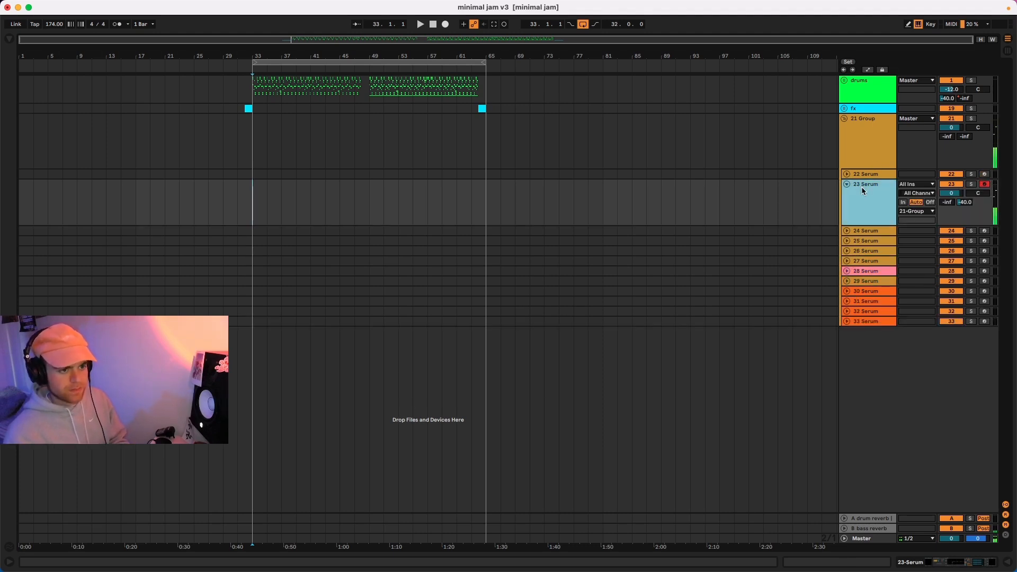
# Step: Show the duplicate track's device chain and remove OTT and Thermal from it
pyautogui.hotkey('shift', 'Tab')
pyautogui.click(664, 458)
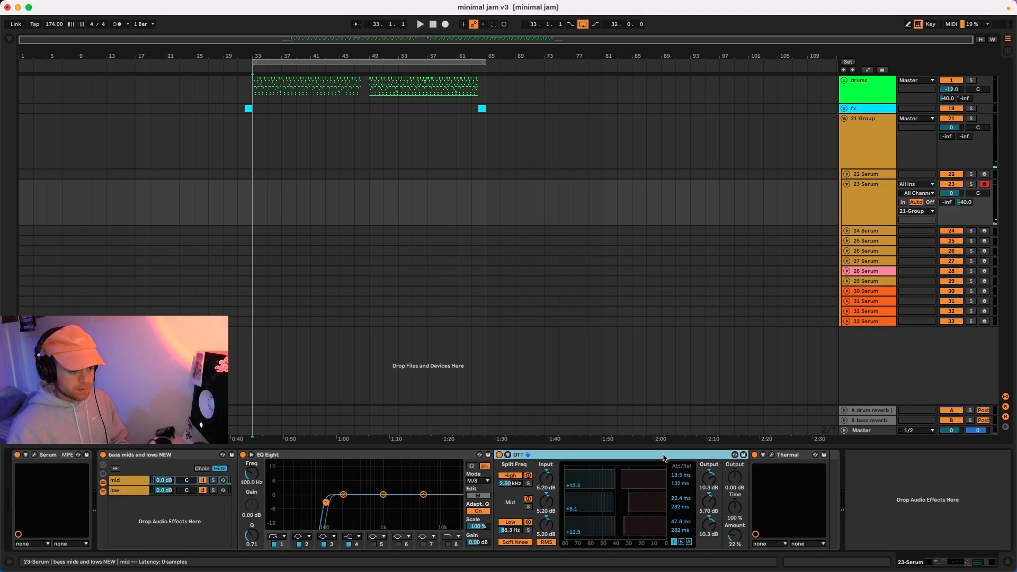
pyautogui.keyDown('shift'); pyautogui.click(783, 456); pyautogui.keyUp('shift')
pyautogui.press('Delete')
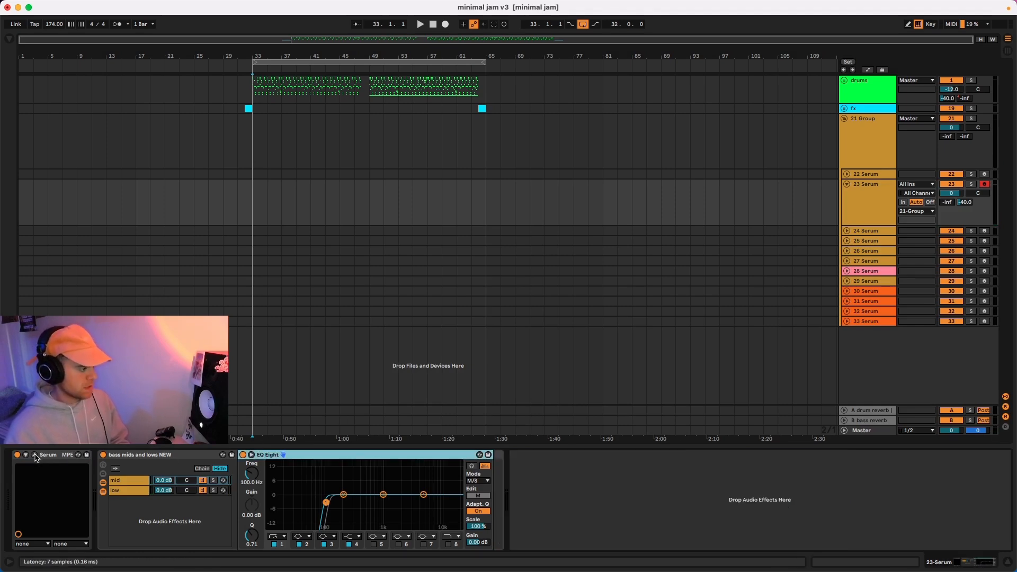
pyautogui.moveTo(564, 570); pyautogui.dragTo(520, 84)
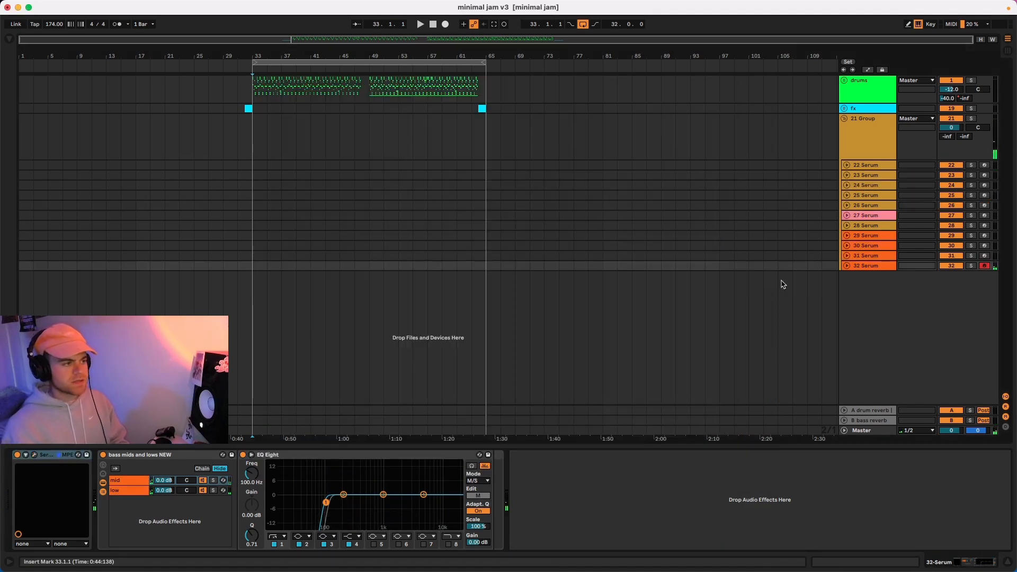
# Step: Add a new MIDI track with Serum from the synths collection below the existing tracks and reposition its window
pyautogui.click(5, 42)
pyautogui.click(42, 93)
pyautogui.click(33, 103)
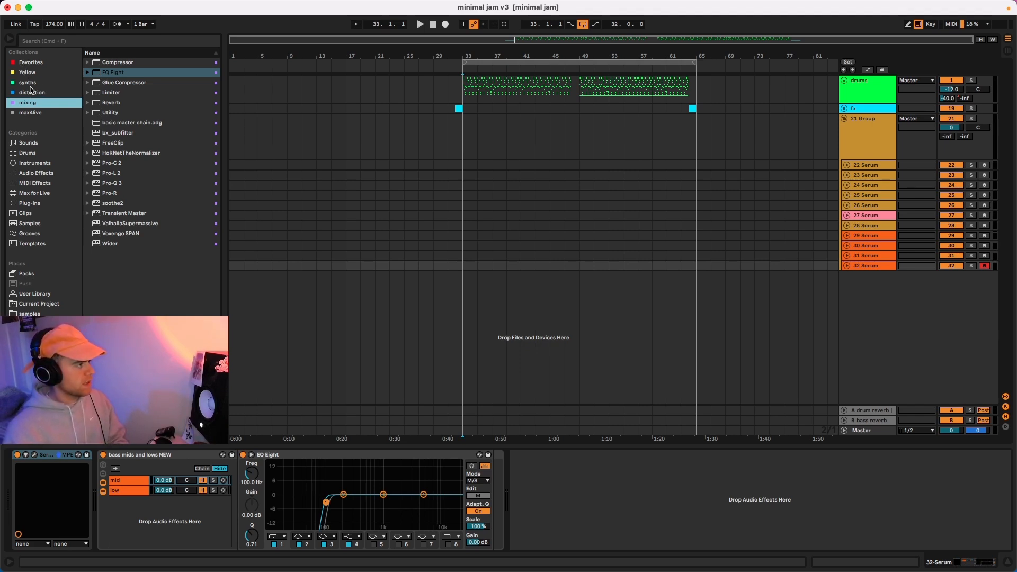
pyautogui.click(28, 82)
pyautogui.moveTo(103, 93); pyautogui.dragTo(680, 329)
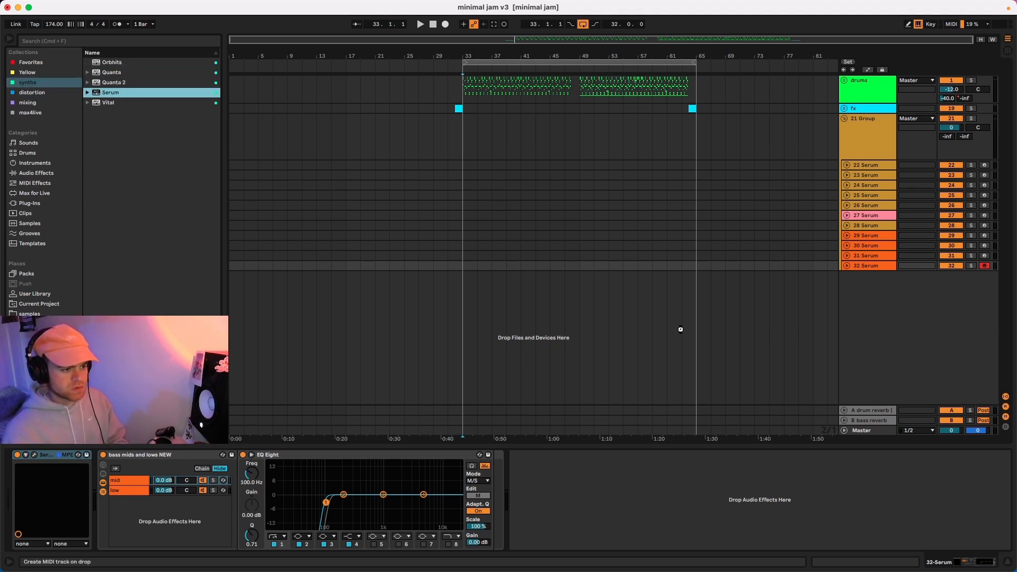
pyautogui.moveTo(519, 349); pyautogui.dragTo(520, 334)
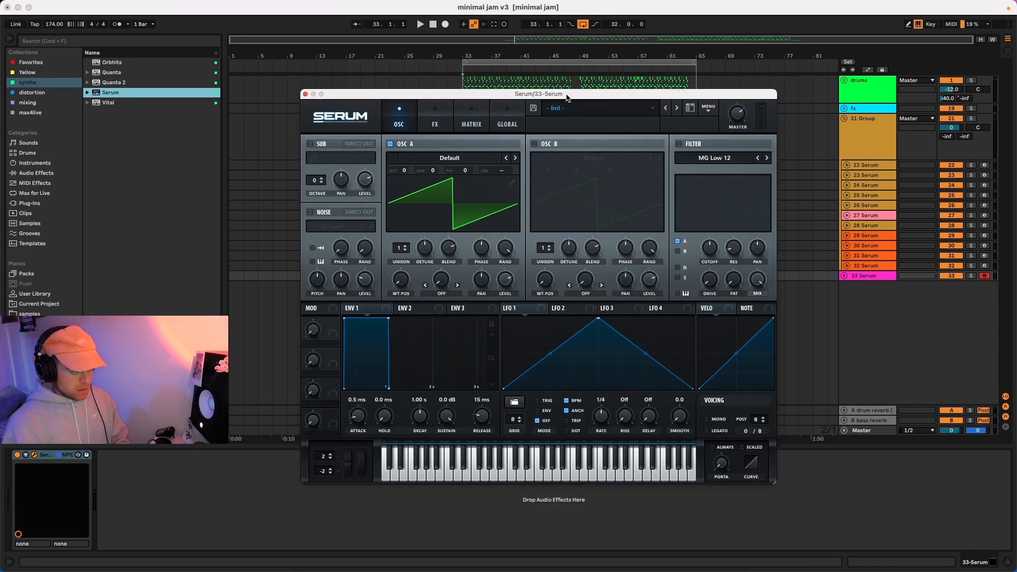
# Step: Load the analog Basic Shapes wavetable into OSC A and set its octave to -3
pyautogui.click(458, 147)
pyautogui.moveTo(437, 162)
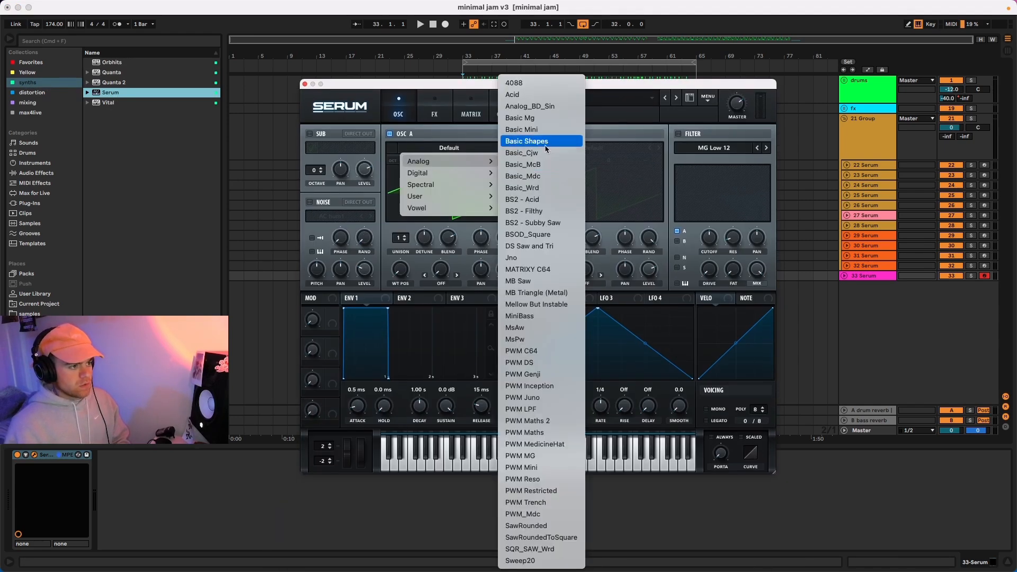
pyautogui.click(521, 141)
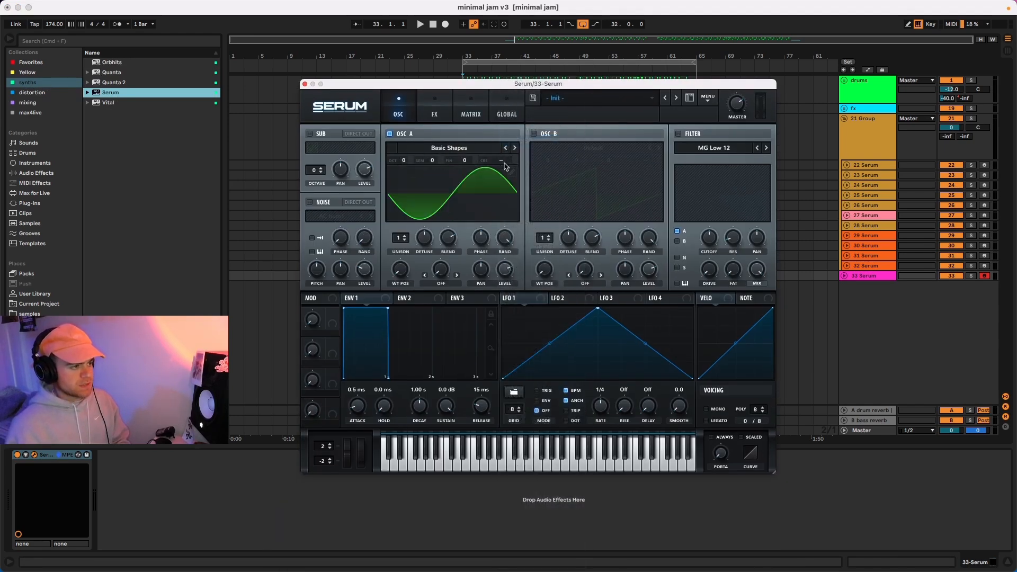
pyautogui.moveTo(404, 160); pyautogui.dragTo(405, 196)
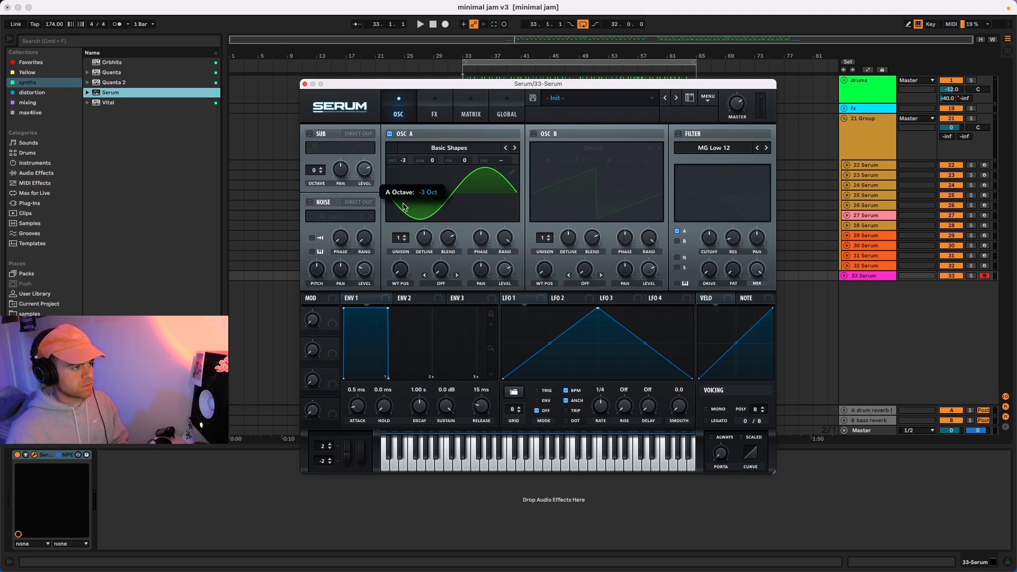
# Step: Enable the sub oscillator at octave -3 with direct output
pyautogui.click(310, 134)
pyautogui.moveTo(317, 170); pyautogui.dragTo(316, 195)
pyautogui.click(354, 133)
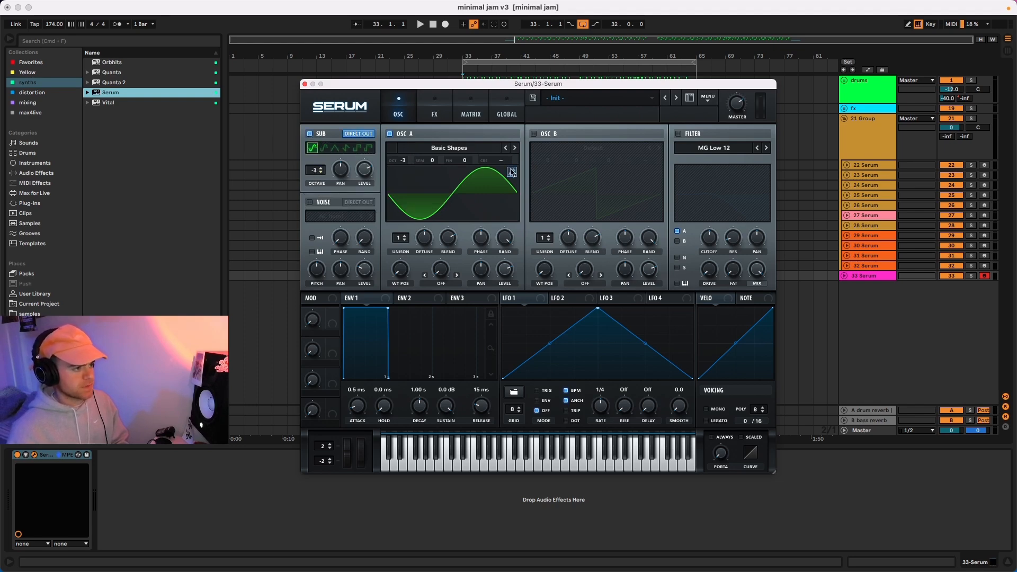
# Step: Reduce OSC A's wavetable to its single sine frame and replace the fundamental with the third harmonic at about half height
pyautogui.click(512, 172)
pyautogui.click(461, 397)
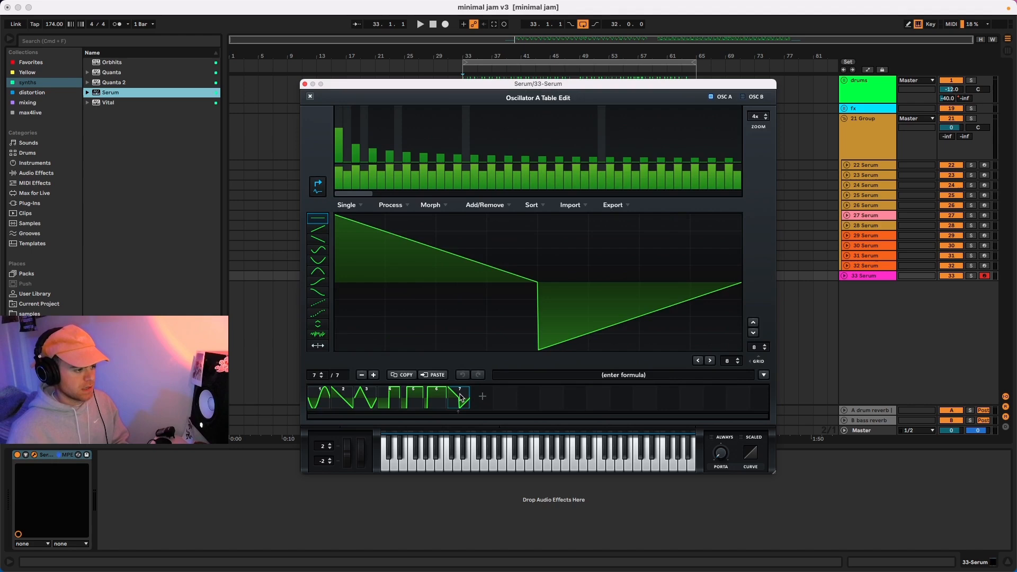
pyautogui.click(362, 375)
pyautogui.click(361, 375)
pyautogui.click(361, 375)
pyautogui.click(361, 375)
pyautogui.click(361, 375)
pyautogui.click(361, 375)
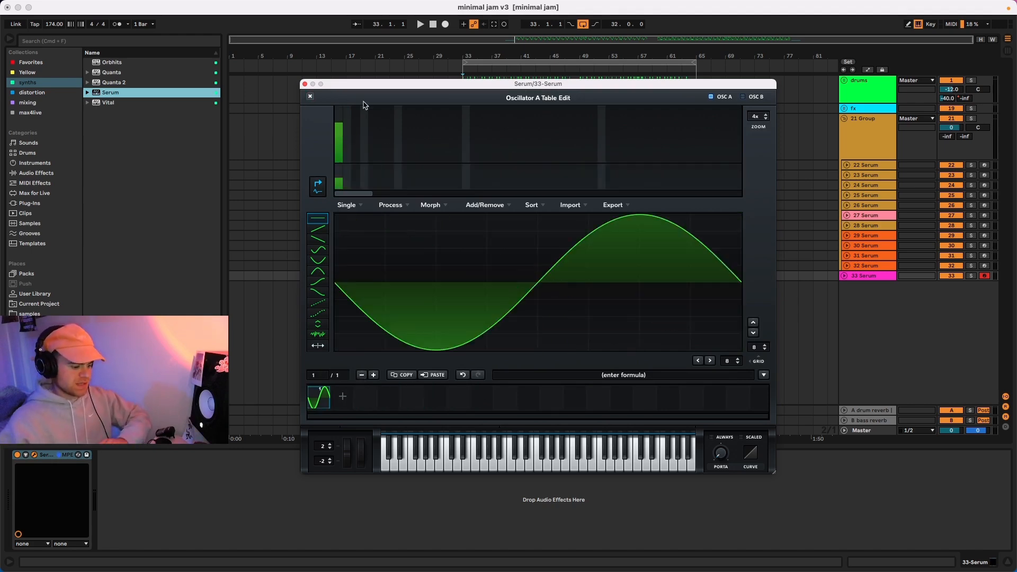
pyautogui.moveTo(339, 125)
pyautogui.mouseDown()
pyautogui.moveTo(340, 164)
pyautogui.moveTo(355, 135)
pyautogui.mouseUp()
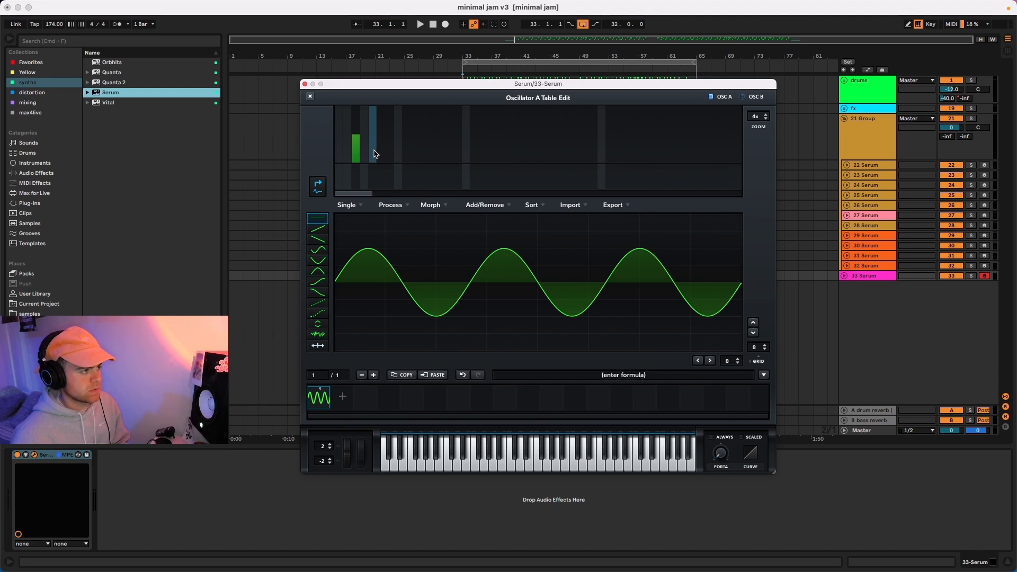
pyautogui.click(373, 147)
pyautogui.click(390, 141)
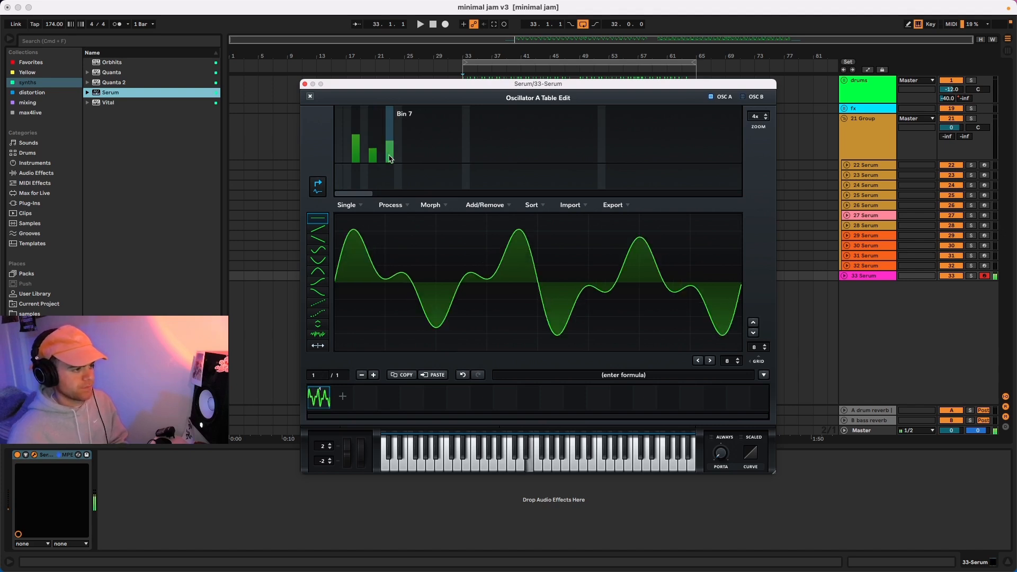
pyautogui.moveTo(390, 148); pyautogui.dragTo(374, 228)
# Step: Add a second wavetable frame with the fifth harmonic raised, and apply Morph - Spectral between the frames
pyautogui.click(344, 397)
pyautogui.moveTo(373, 165); pyautogui.dragTo(372, 137)
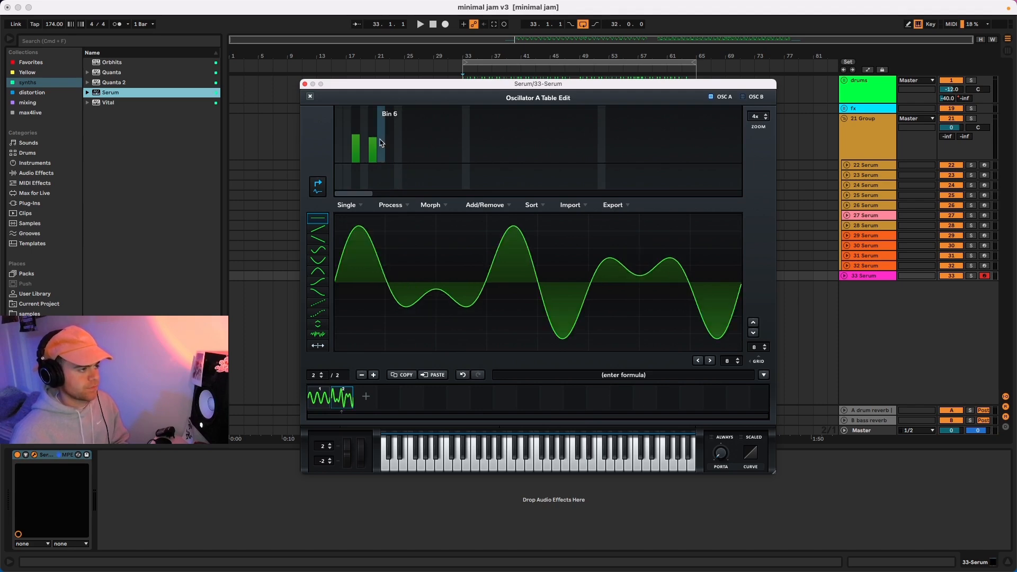
pyautogui.click(430, 205)
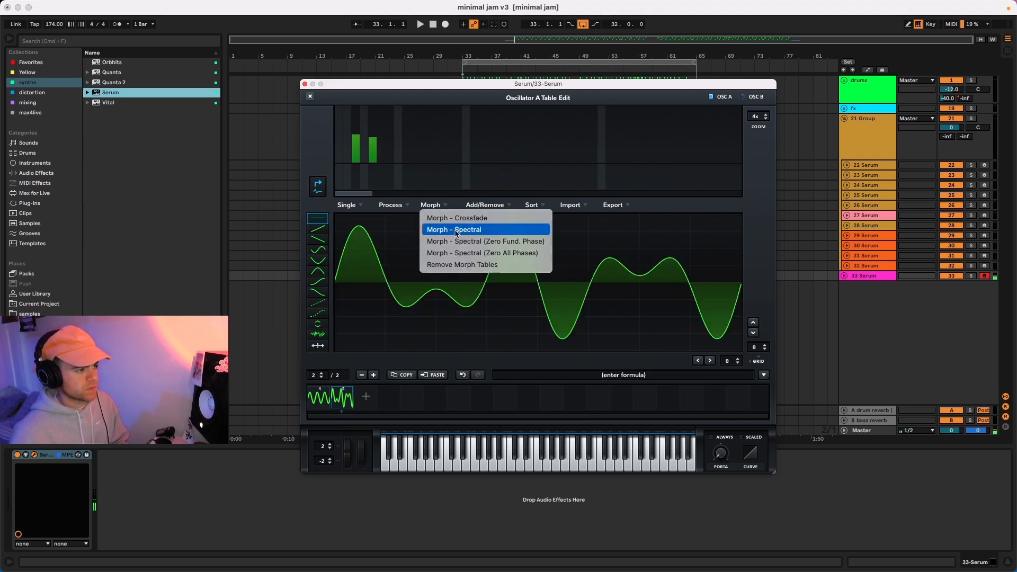
pyautogui.click(456, 228)
pyautogui.click(310, 96)
# Step: Set OSC A to 5 unison voices with reduced detune and modulate its wavetable position with LFO 1
pyautogui.scroll(4, 401, 242)
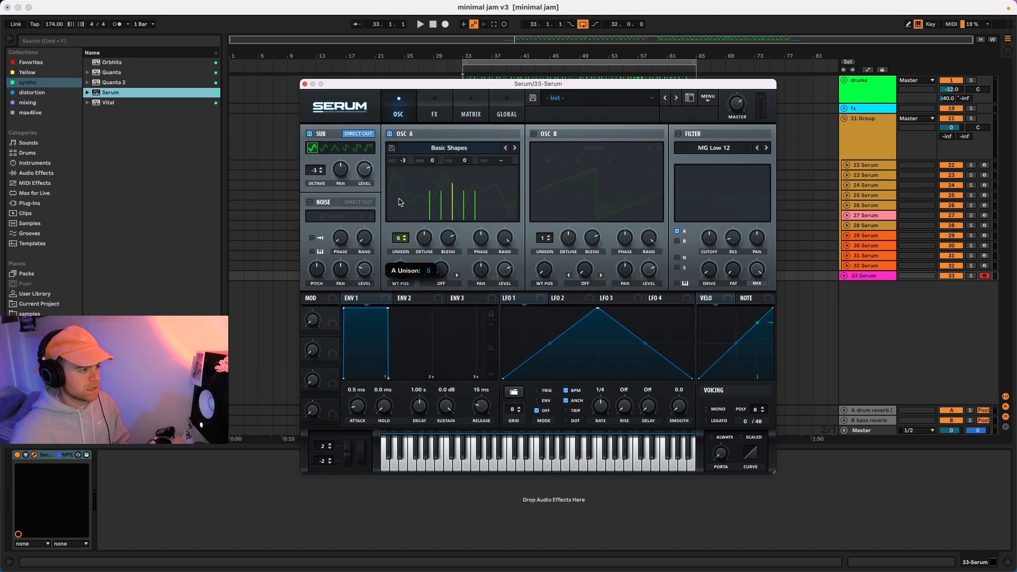
pyautogui.moveTo(421, 241); pyautogui.dragTo(408, 356)
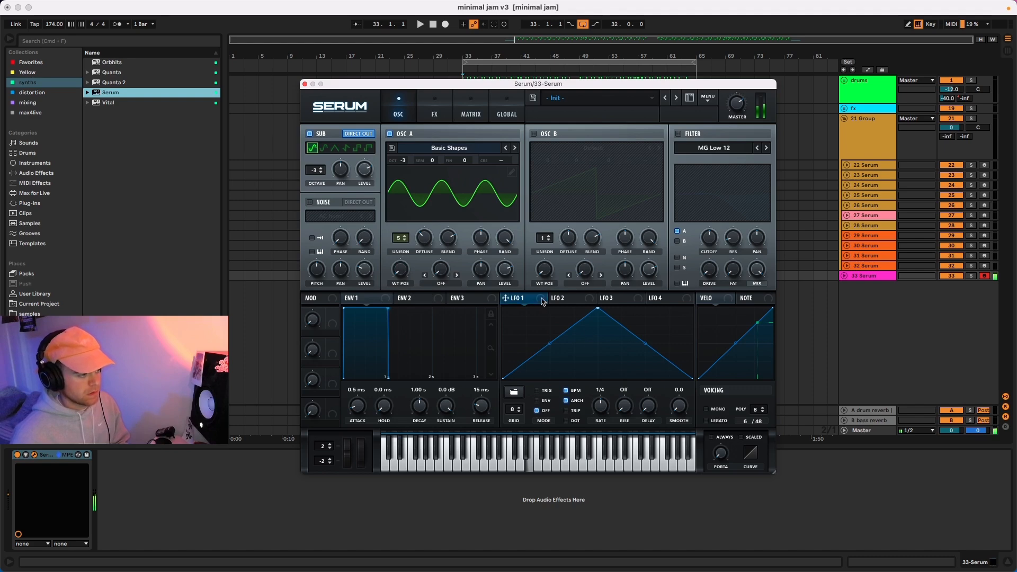
pyautogui.moveTo(542, 302); pyautogui.dragTo(401, 270)
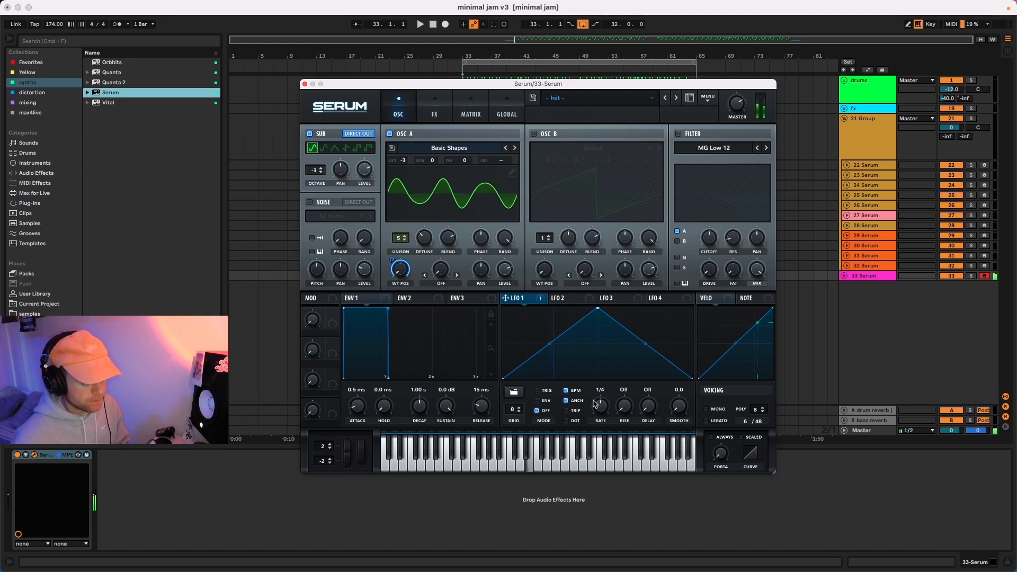
# Step: Set LFO 1 to trigger mode with triplet and dotted rates, and reshape it with an earlier, lower peak and a rounded fall
pyautogui.click(536, 391)
pyautogui.click(565, 410)
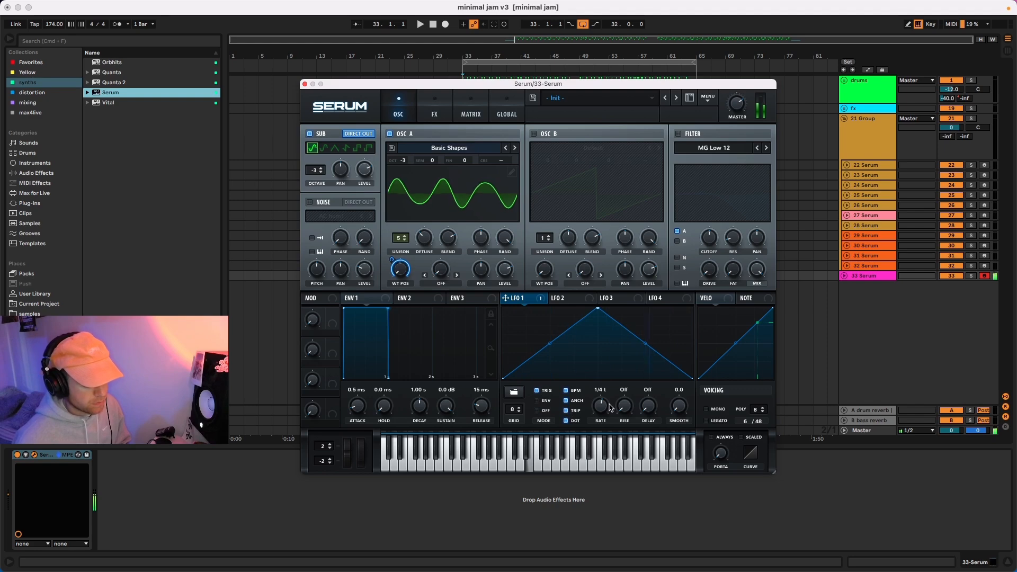
pyautogui.moveTo(600, 310); pyautogui.dragTo(552, 340)
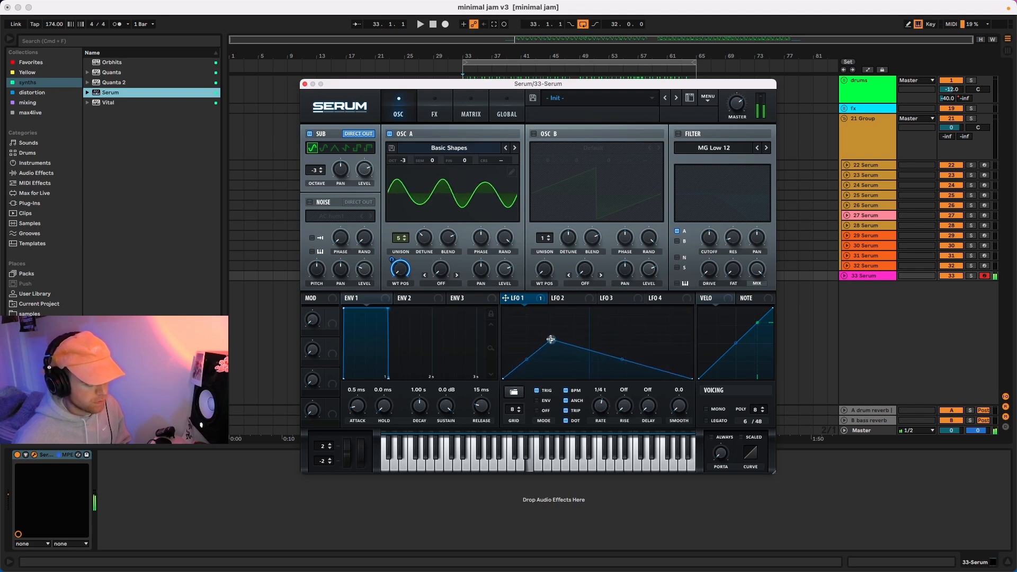
pyautogui.moveTo(622, 360); pyautogui.dragTo(621, 347)
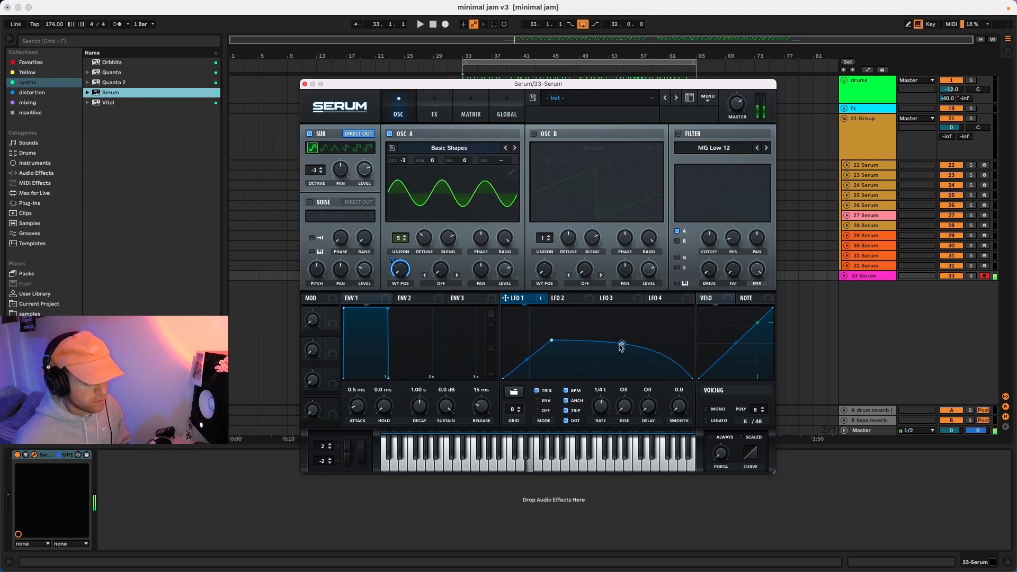
pyautogui.moveTo(528, 362); pyautogui.dragTo(529, 363)
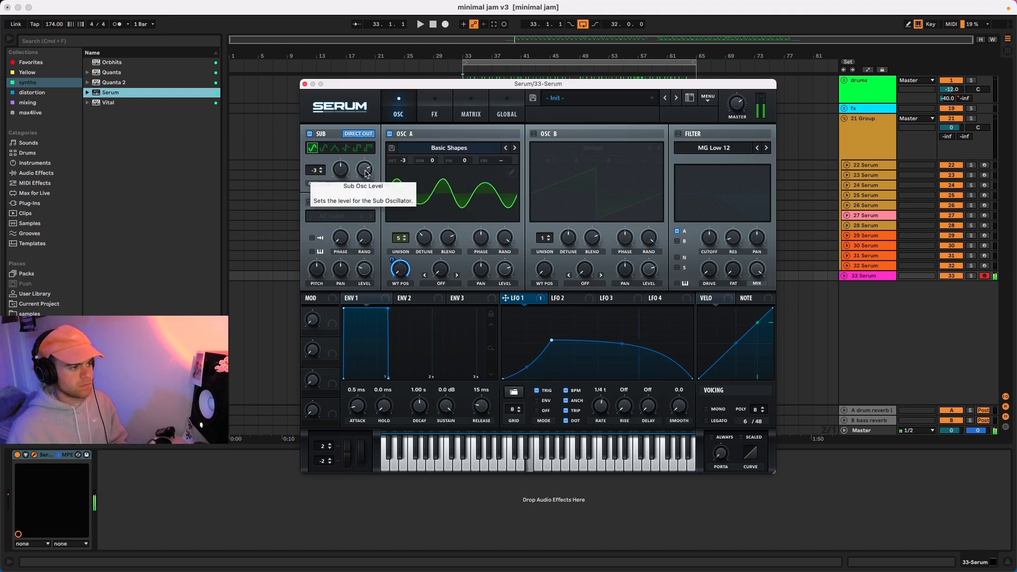
# Step: Lower the sub oscillator's level and modulate it with LFO 1
pyautogui.moveTo(366, 221); pyautogui.dragTo(367, 229)
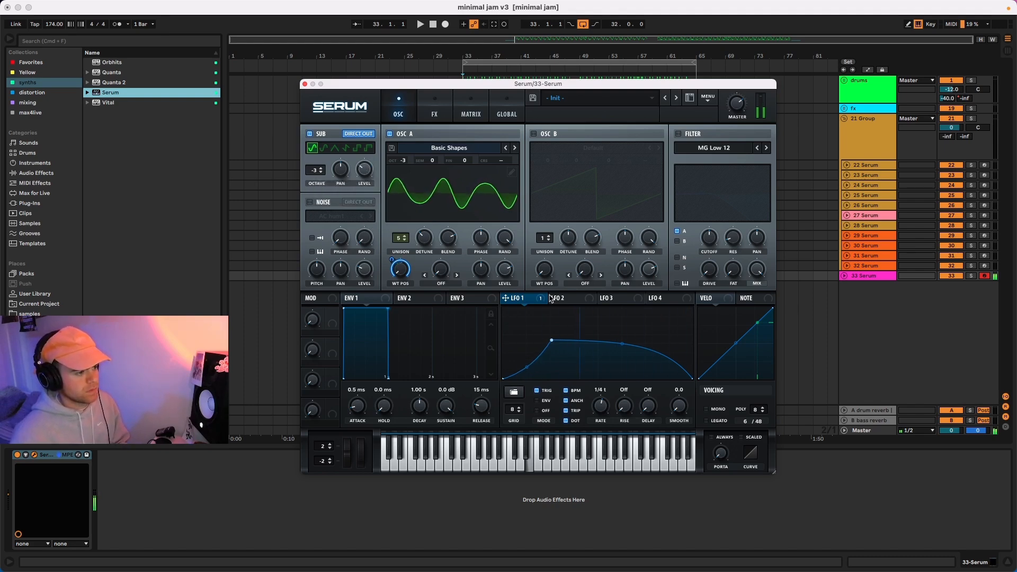
pyautogui.moveTo(505, 297); pyautogui.dragTo(356, 174)
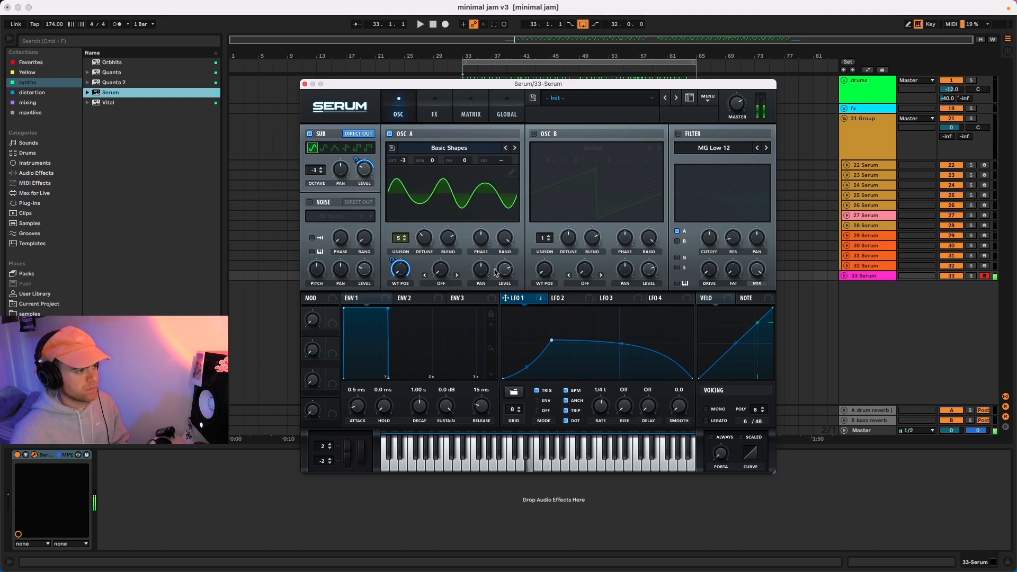
# Step: Enable OSC B with the analog Basic Shapes wavetable, octave -1, 5 unison voices and reduced detune
pyautogui.click(533, 133)
pyautogui.click(588, 151)
pyautogui.moveTo(609, 161)
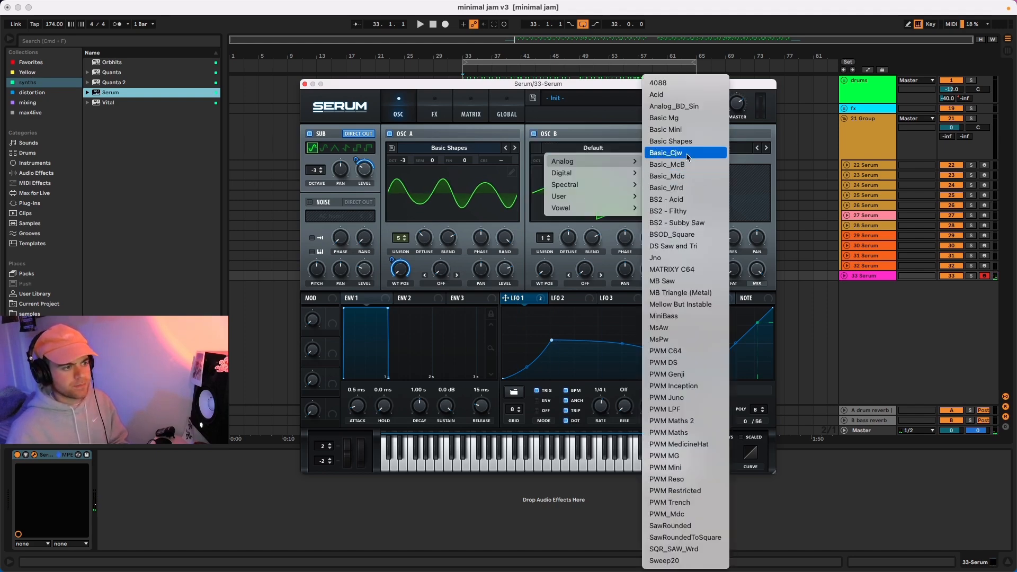
pyautogui.click(680, 141)
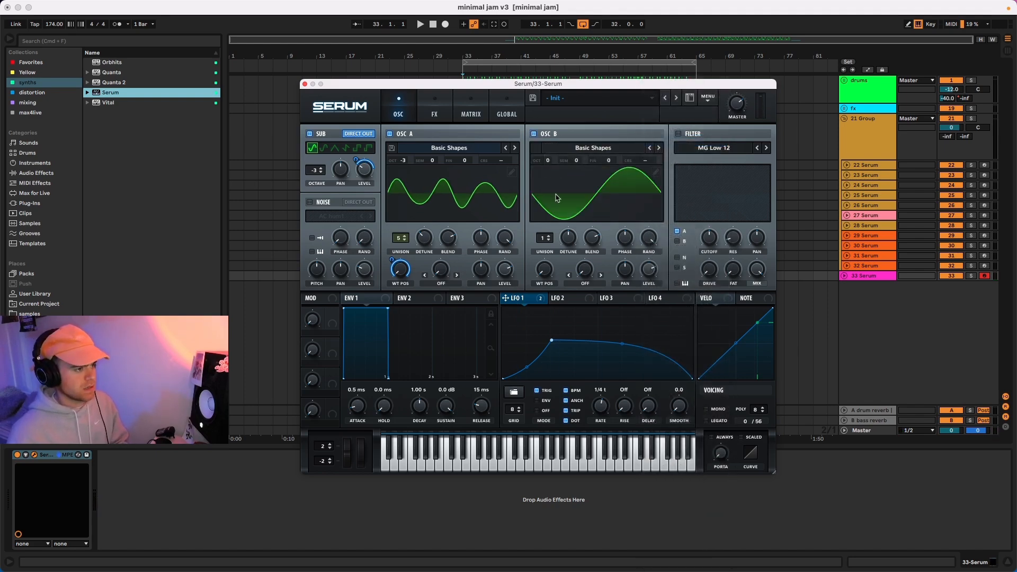
pyautogui.moveTo(546, 162); pyautogui.dragTo(548, 179)
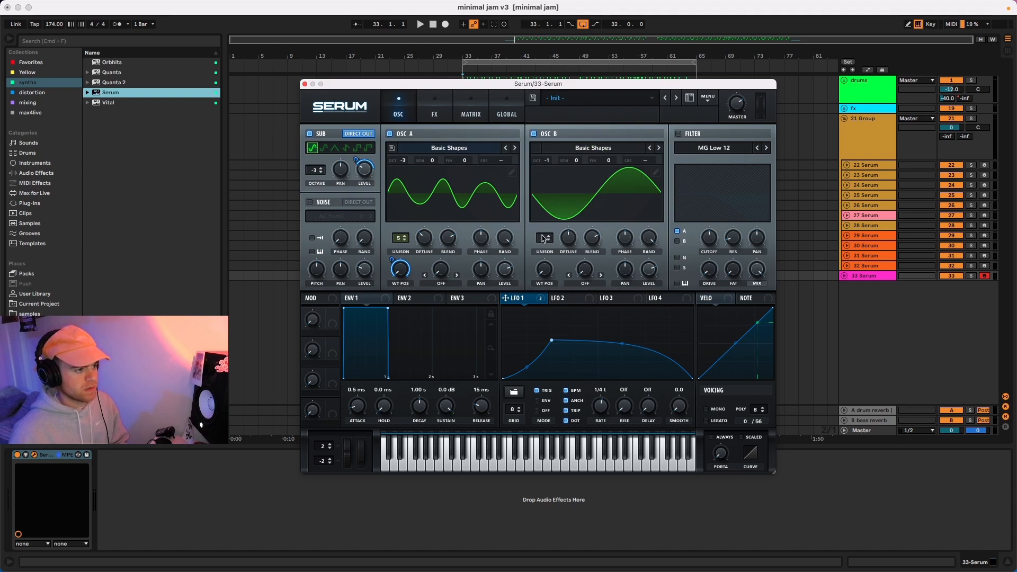
pyautogui.moveTo(544, 239); pyautogui.dragTo(571, 257)
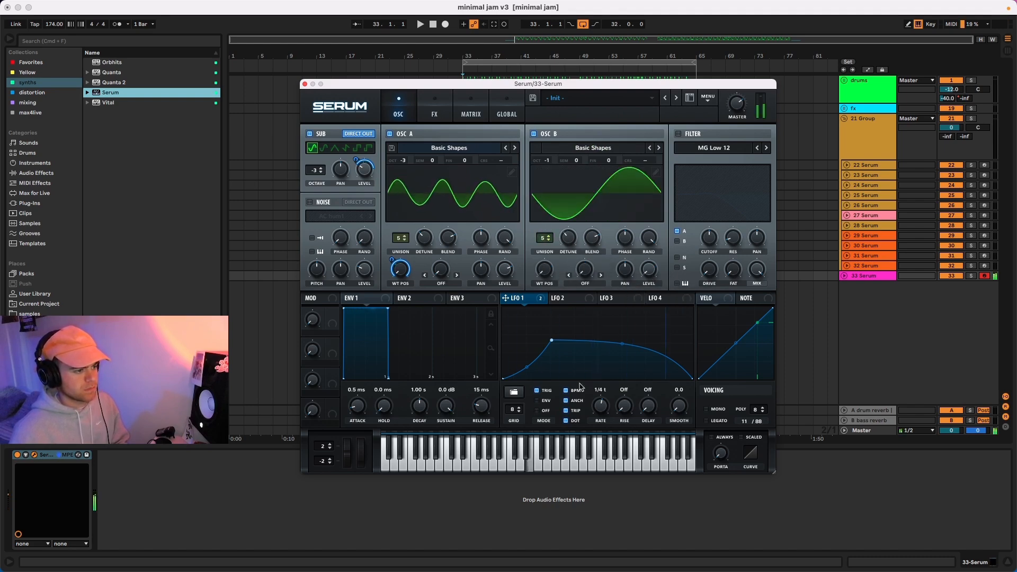
# Step: Set OSC A's warp mode to FM (from B) and modulate the warp amount with LFO 1 at an adjusted depth
pyautogui.click(440, 284)
pyautogui.click(466, 504)
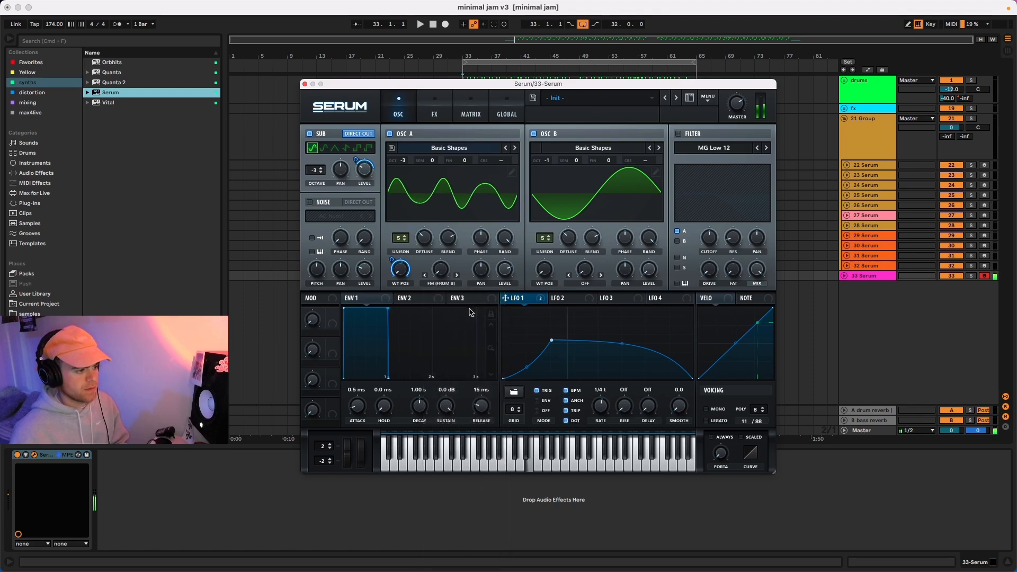
pyautogui.moveTo(505, 298); pyautogui.dragTo(441, 269)
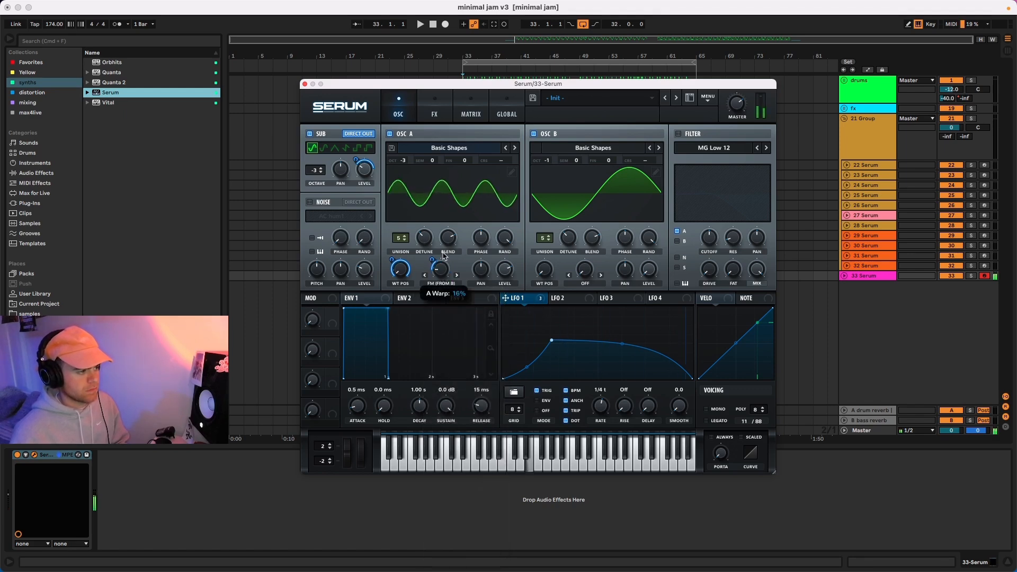
pyautogui.moveTo(431, 259); pyautogui.dragTo(432, 269)
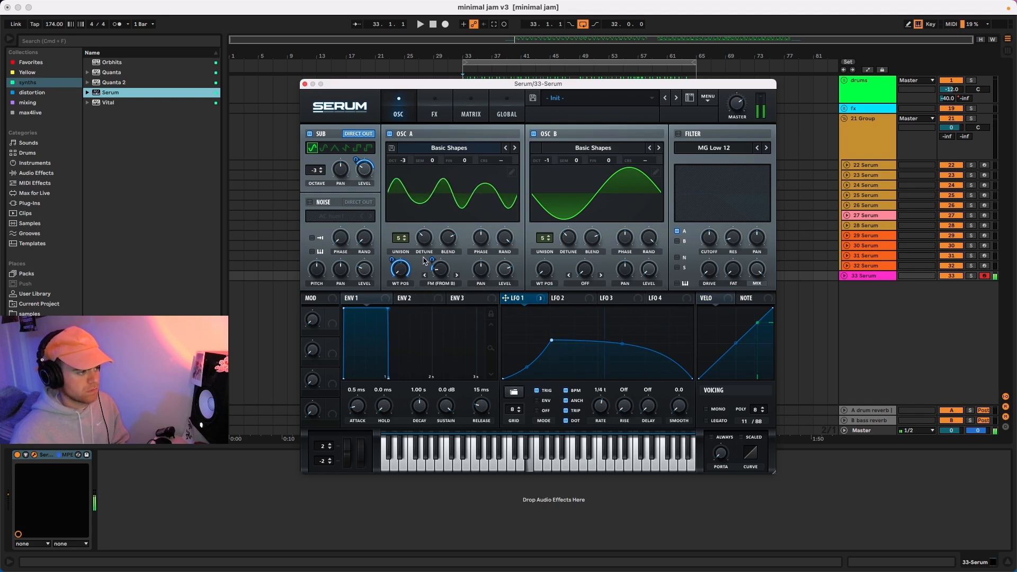
pyautogui.moveTo(432, 260)
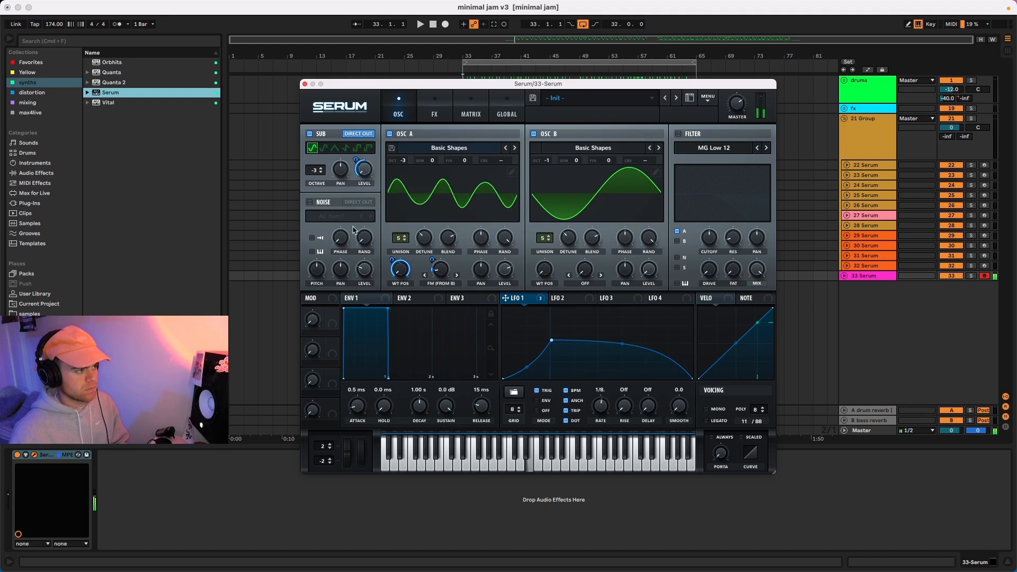
# Step: Modulate OSC A's level with LFO 1 and rebalance the sub oscillator's level and its LFO depth
pyautogui.moveTo(355, 168); pyautogui.dragTo(355, 154)
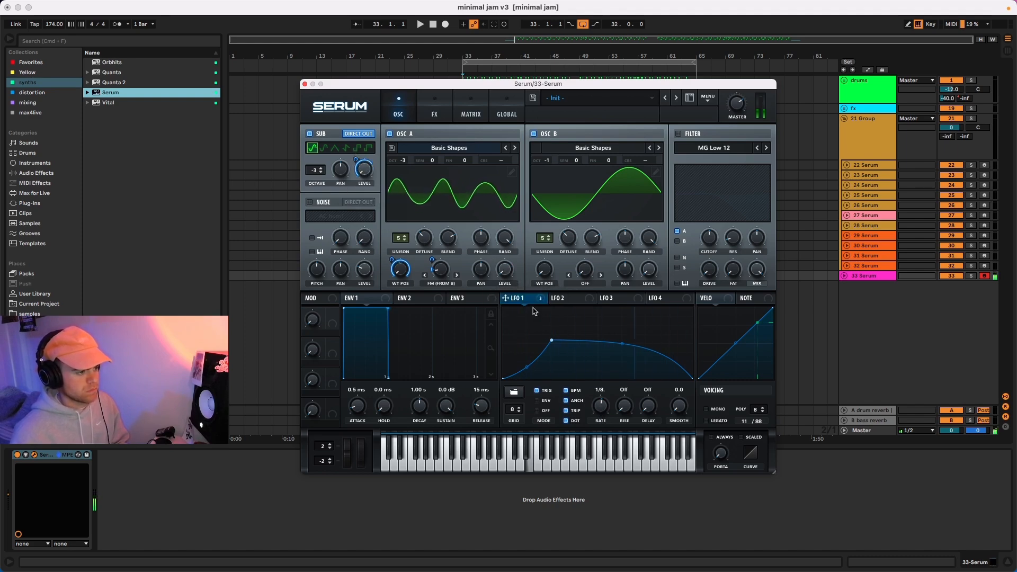
pyautogui.moveTo(535, 300); pyautogui.dragTo(500, 267)
pyautogui.moveTo(497, 266)
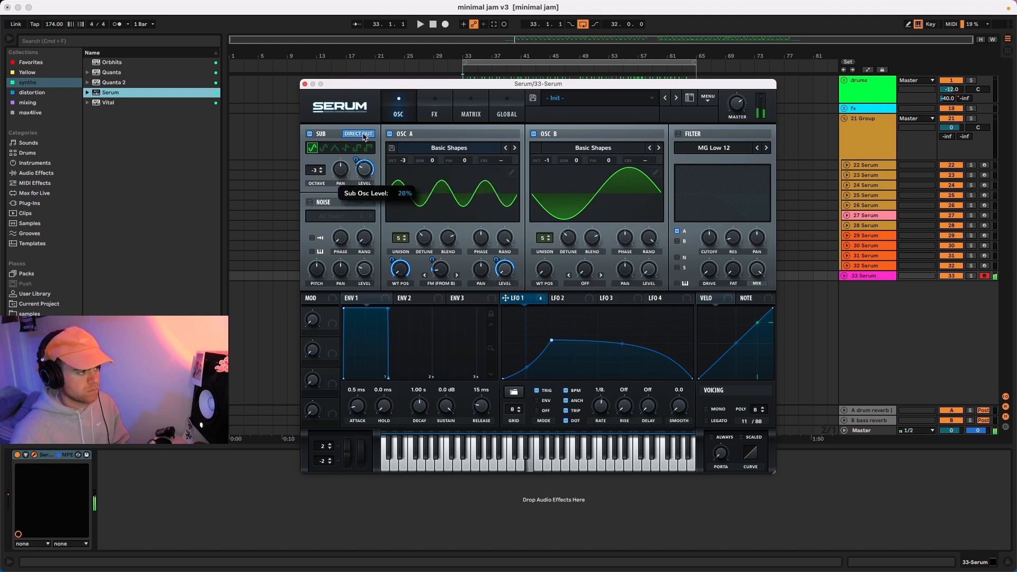
pyautogui.moveTo(364, 134); pyautogui.dragTo(356, 178)
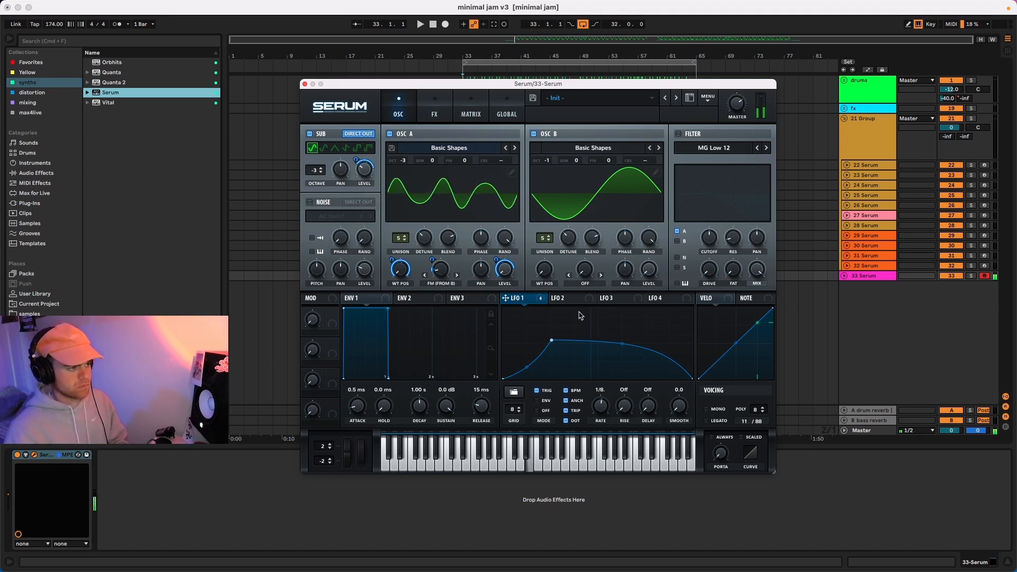
# Step: Switch to LFO 2 and flatten its curve by removing the peak point
pyautogui.click(563, 298)
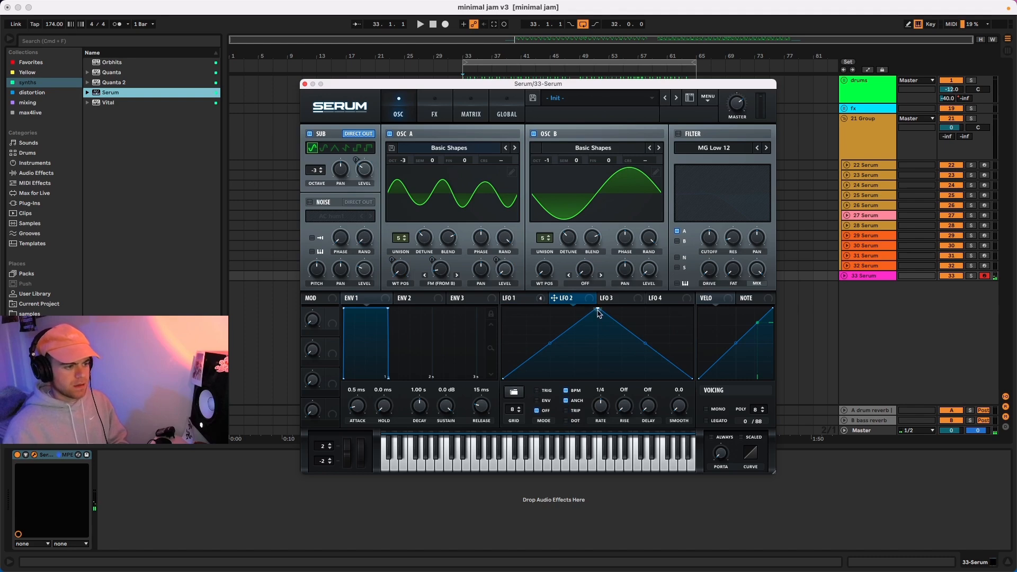
pyautogui.moveTo(598, 310); pyautogui.dragTo(674, 309)
pyautogui.moveTo(588, 344); pyautogui.dragTo(588, 386)
pyautogui.moveTo(683, 344); pyautogui.dragTo(692, 316)
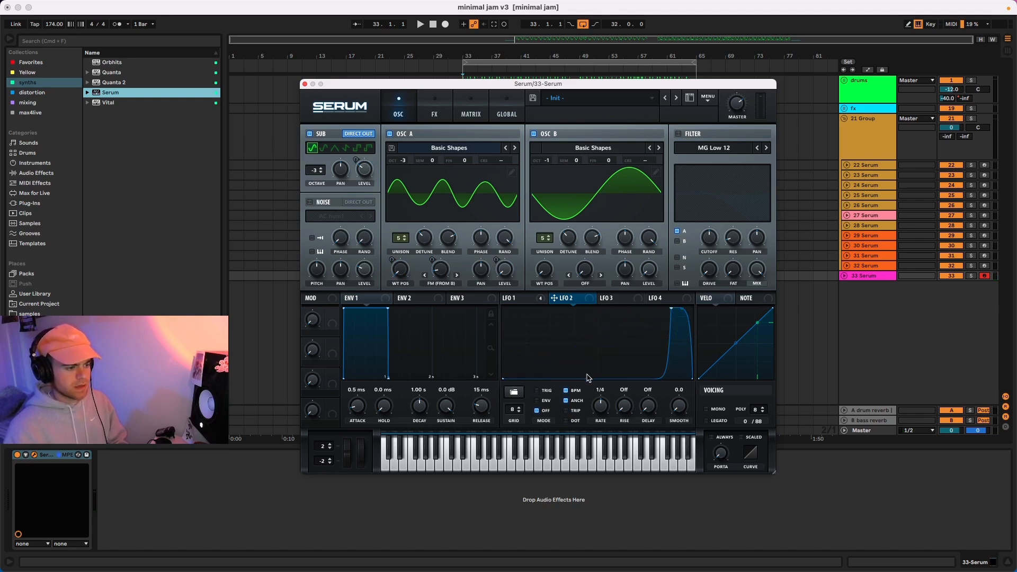
pyautogui.doubleClick(673, 310)
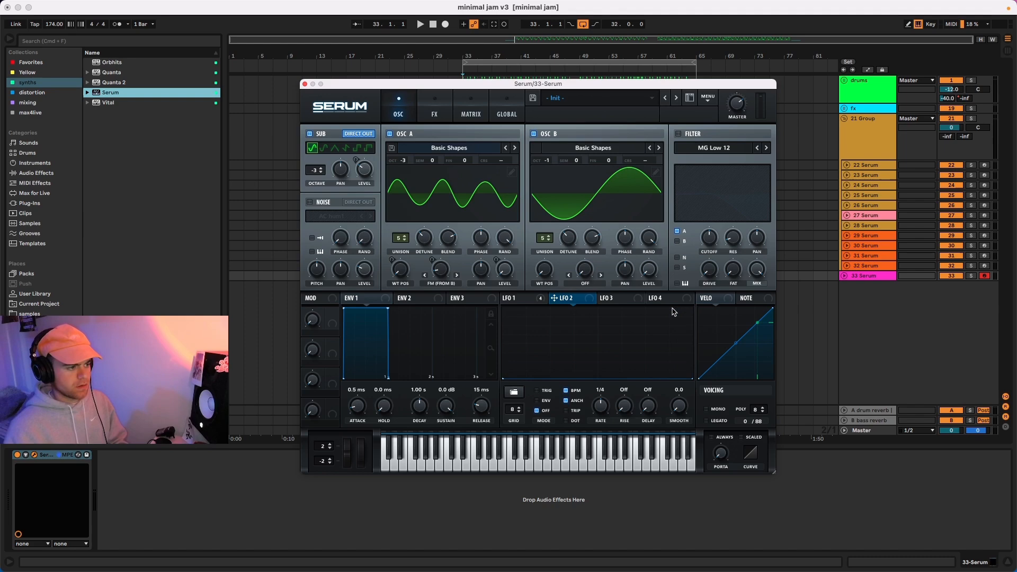
# Step: Draw an LFO 2 curve with a new peak near the cycle's end, a steep late rise and a rounded fall
pyautogui.doubleClick(643, 339)
pyautogui.doubleClick(643, 339)
pyautogui.doubleClick(652, 328)
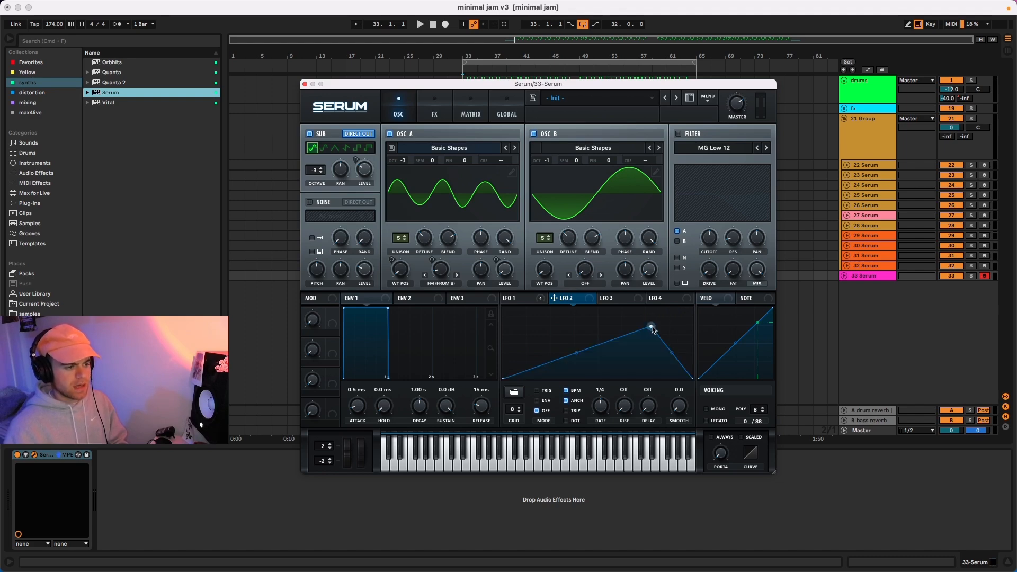
pyautogui.moveTo(651, 328); pyautogui.dragTo(659, 314)
pyautogui.moveTo(578, 347); pyautogui.dragTo(598, 372)
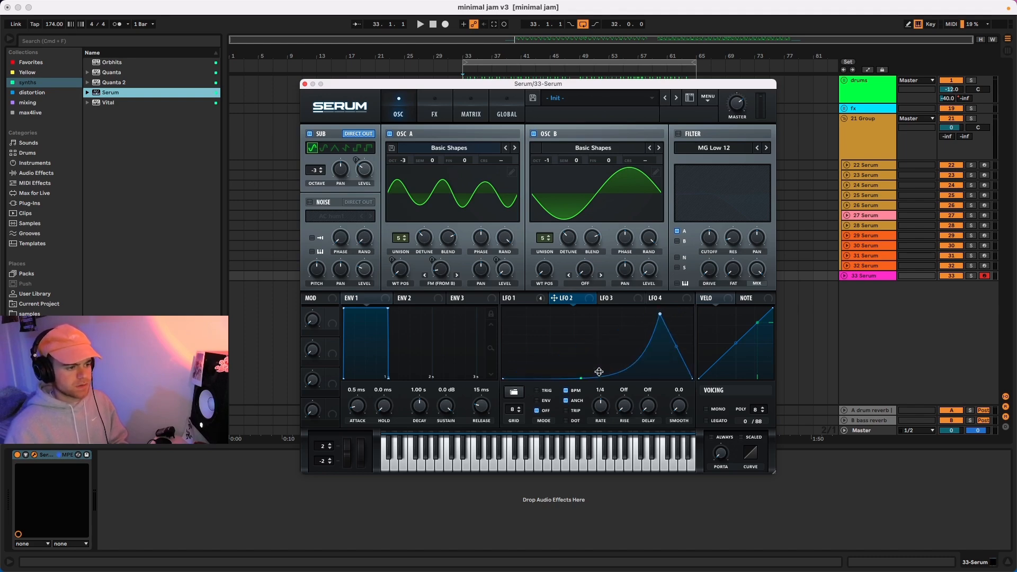
pyautogui.moveTo(676, 346); pyautogui.dragTo(676, 316)
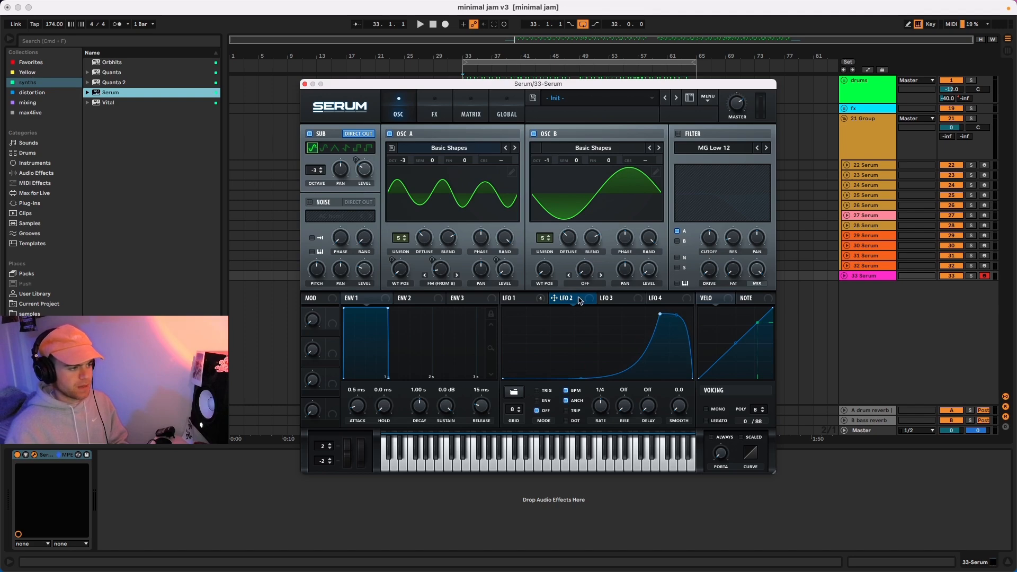
# Step: Modulate OSC A's wavetable position with LFO 2 in trigger mode at a 1/2 rate
pyautogui.moveTo(554, 298); pyautogui.dragTo(401, 269)
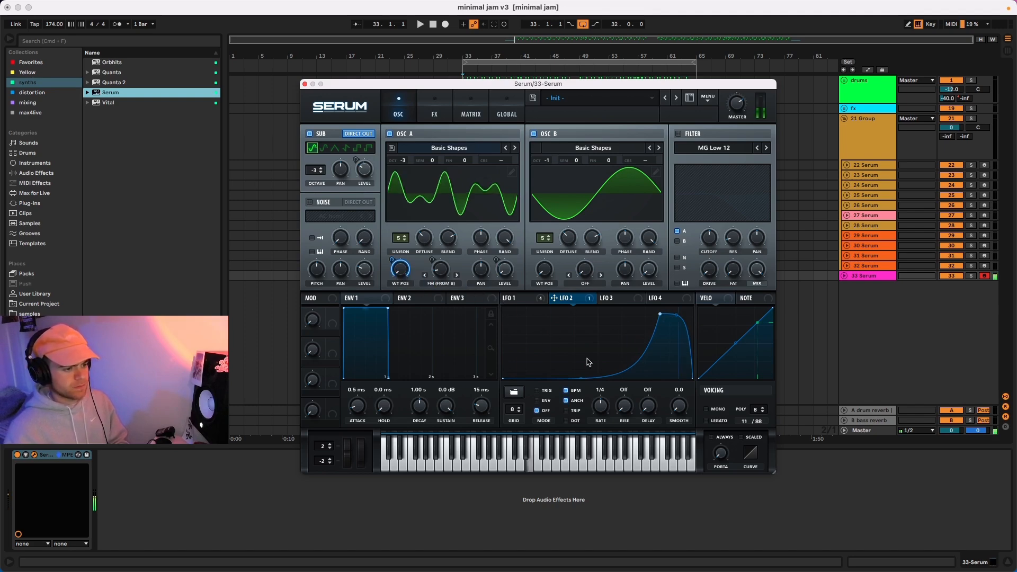
pyautogui.click(537, 391)
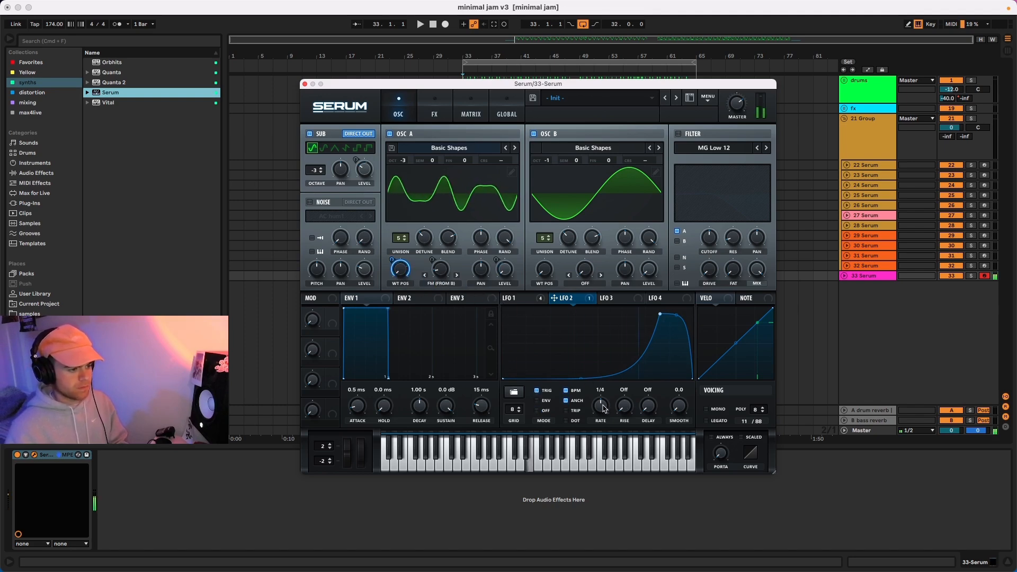
pyautogui.moveTo(607, 411); pyautogui.dragTo(606, 417)
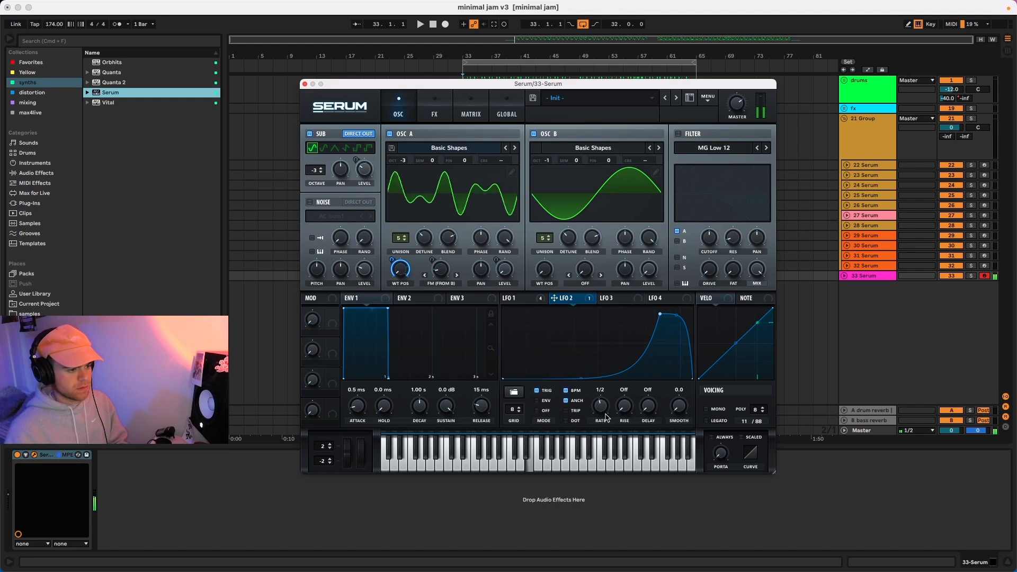
# Step: Raise LFO 2's peak point to the maximum level and shift it slightly later in the cycle
pyautogui.moveTo(660, 314); pyautogui.dragTo(660, 308)
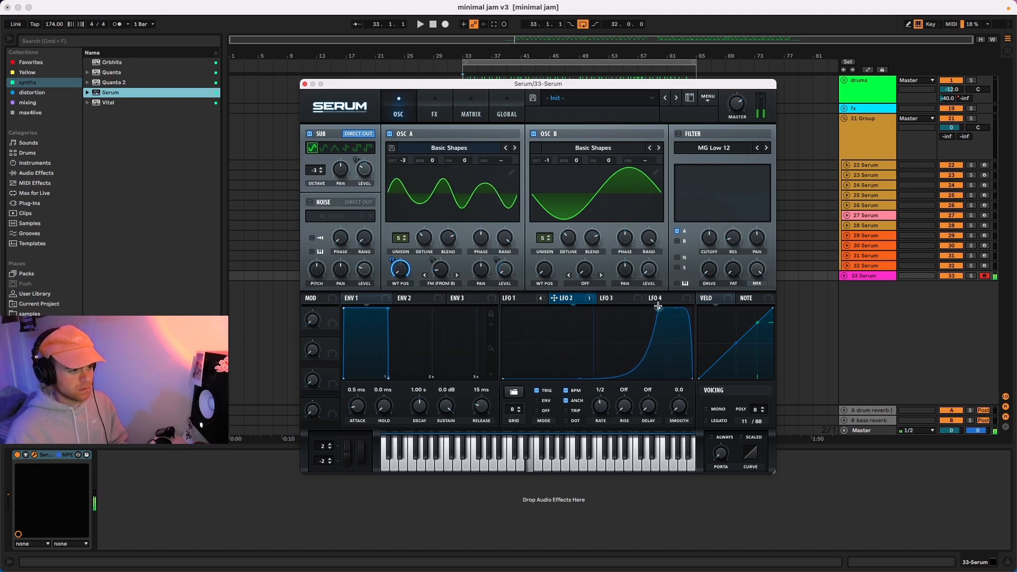
pyautogui.moveTo(662, 309); pyautogui.dragTo(668, 308)
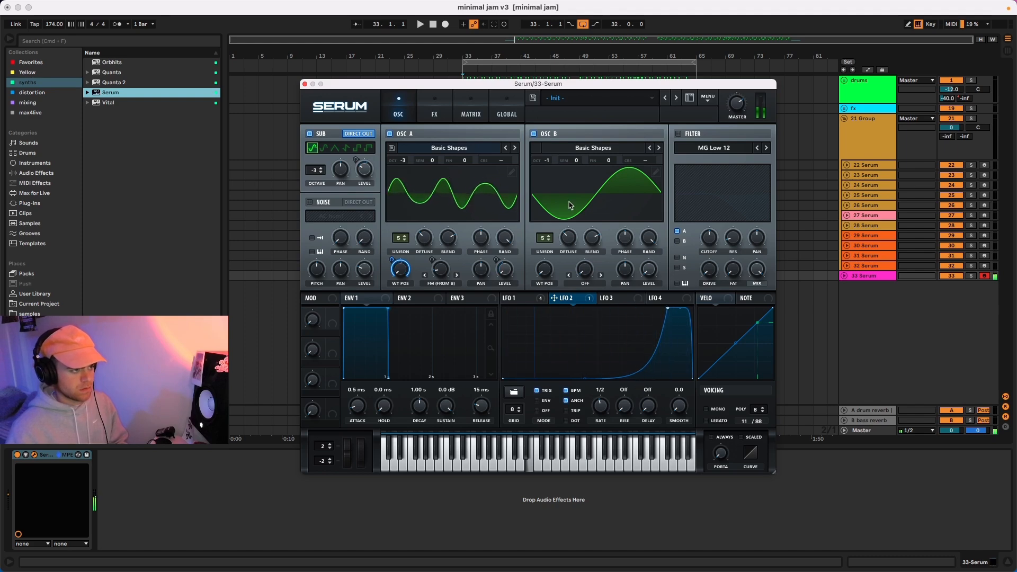
pyautogui.click(507, 110)
pyautogui.click(400, 110)
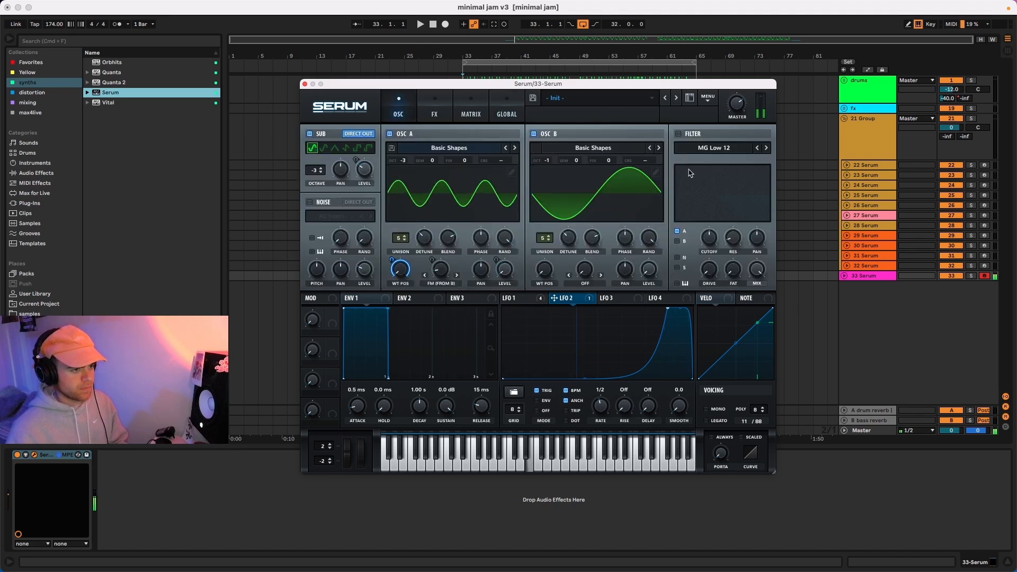
# Step: Enable the MG Low 12 filter on OSC A and modulate its cutoff with LFO 1
pyautogui.click(678, 134)
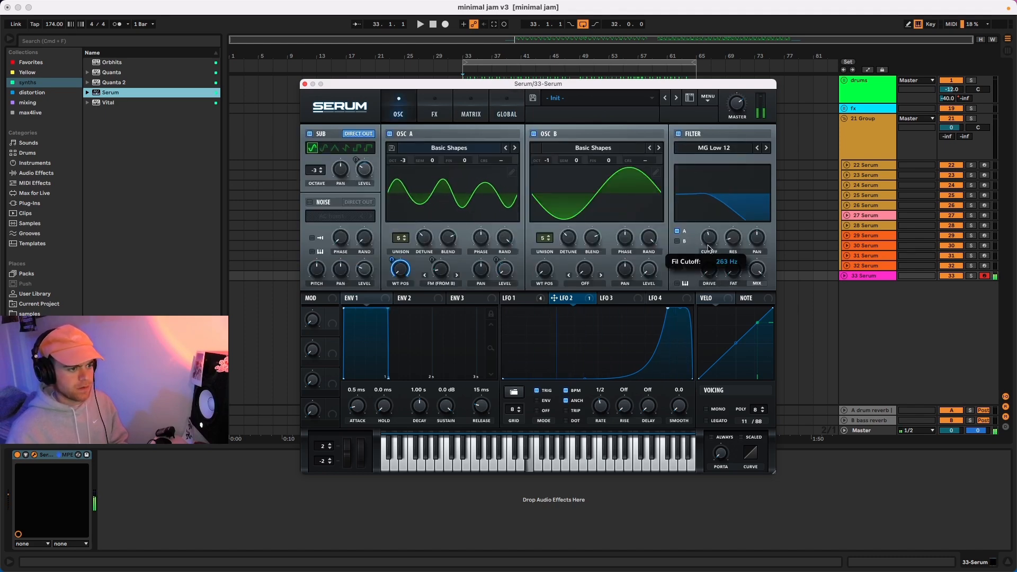
pyautogui.click(516, 300)
pyautogui.moveTo(518, 301); pyautogui.dragTo(704, 248)
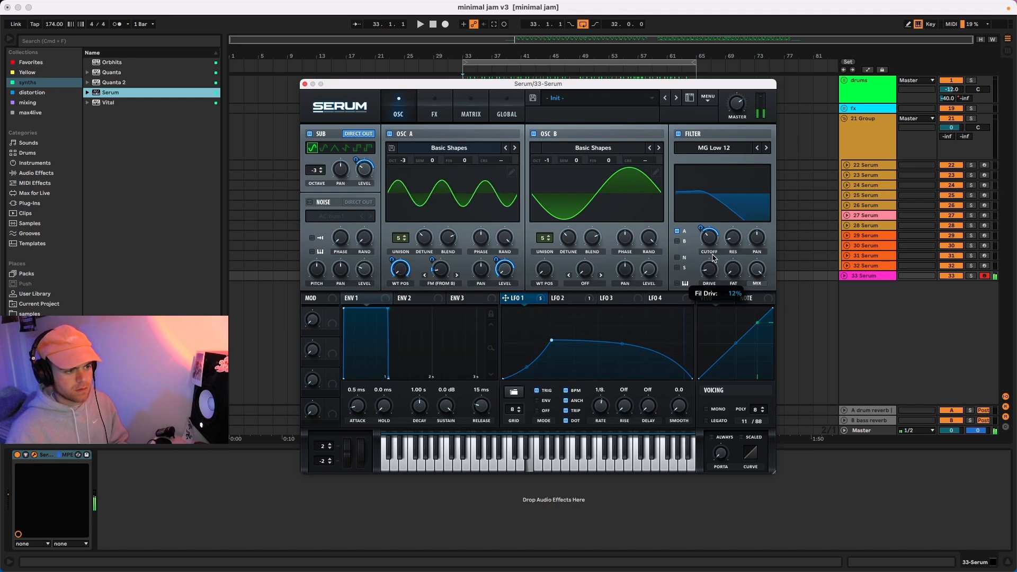
# Step: Move LFO 2's peak point slightly earlier in the cycle
pyautogui.click(585, 299)
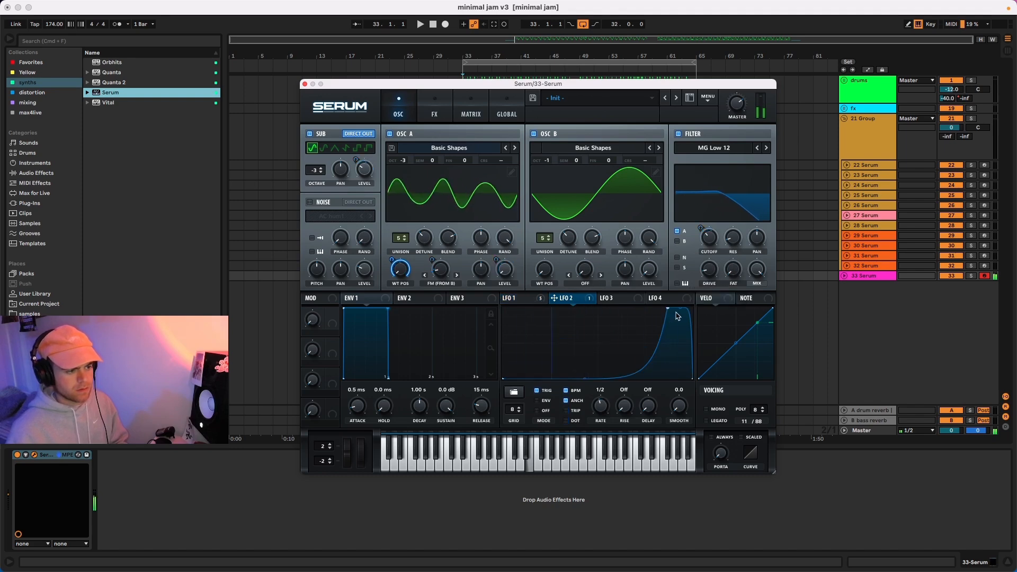
pyautogui.moveTo(669, 314); pyautogui.dragTo(658, 311)
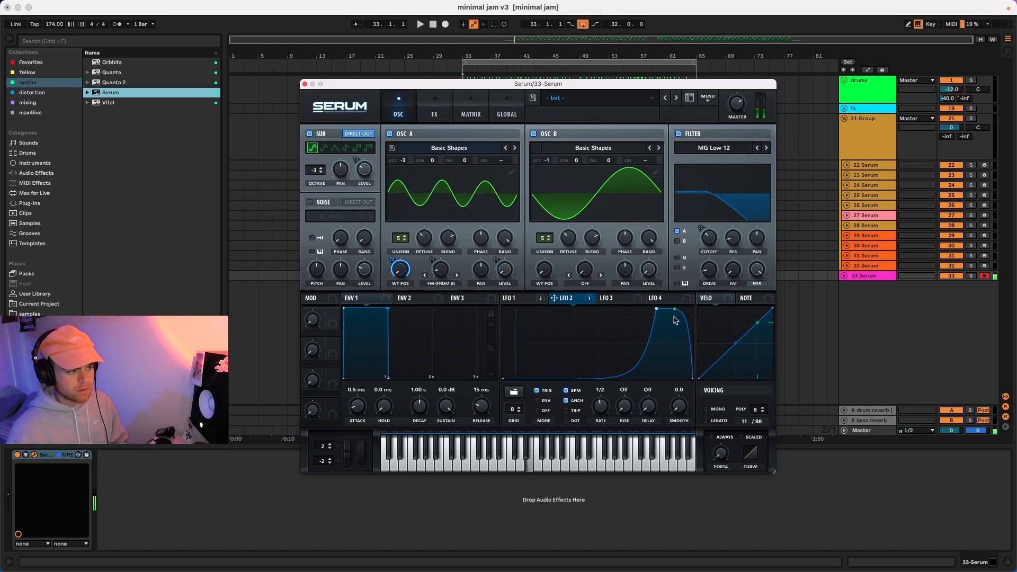
# Step: Try slowing LFO 1's rate to 1/2 triplet and restore it to 1/8 dotted
pyautogui.click(516, 298)
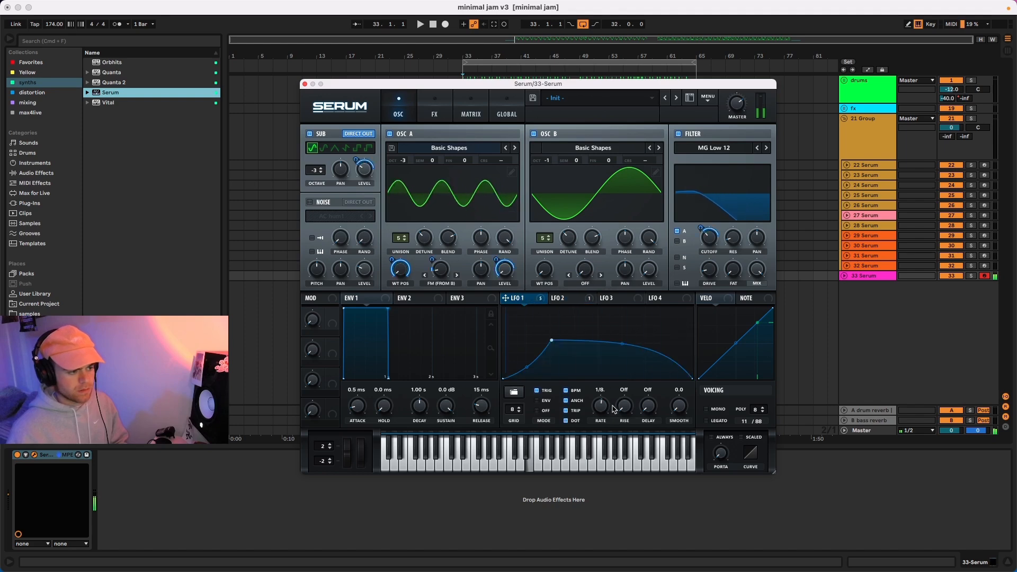
pyautogui.moveTo(604, 407); pyautogui.dragTo(604, 411)
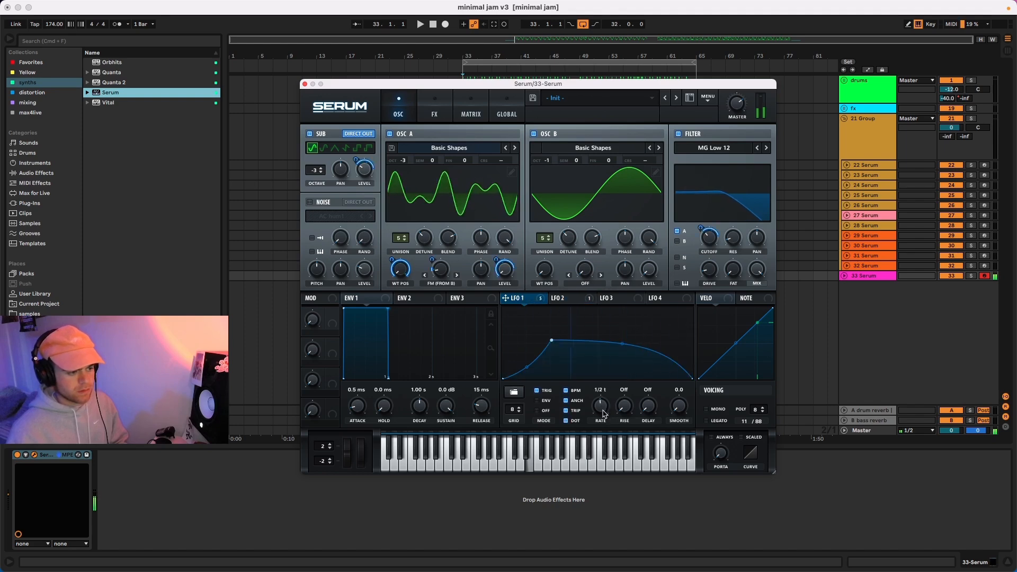
pyautogui.moveTo(606, 406); pyautogui.dragTo(603, 415)
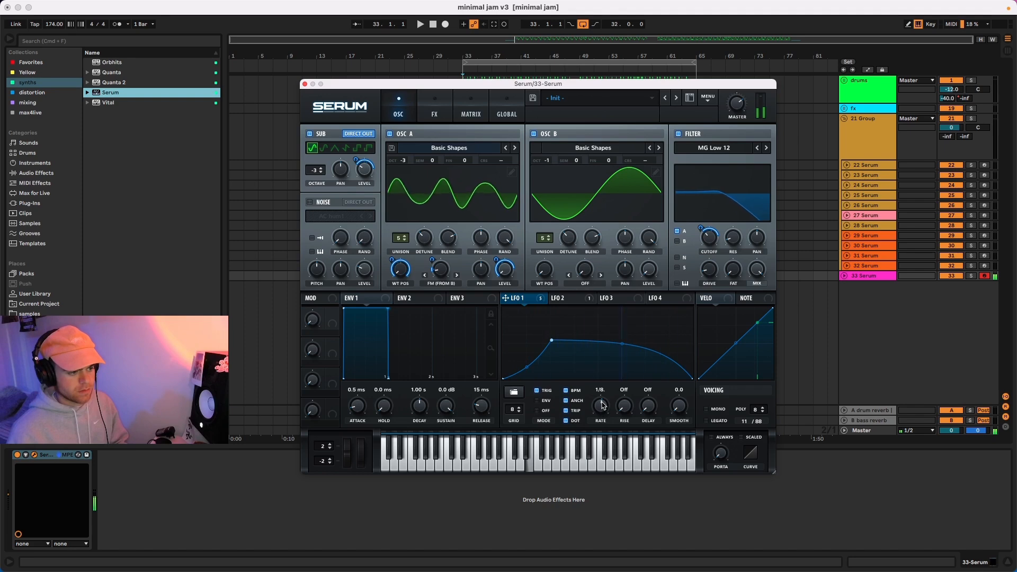
# Step: Level out LFO 1's plateau between its peak and fall, and lower LFO 2's peak slightly
pyautogui.moveTo(551, 340); pyautogui.dragTo(552, 347)
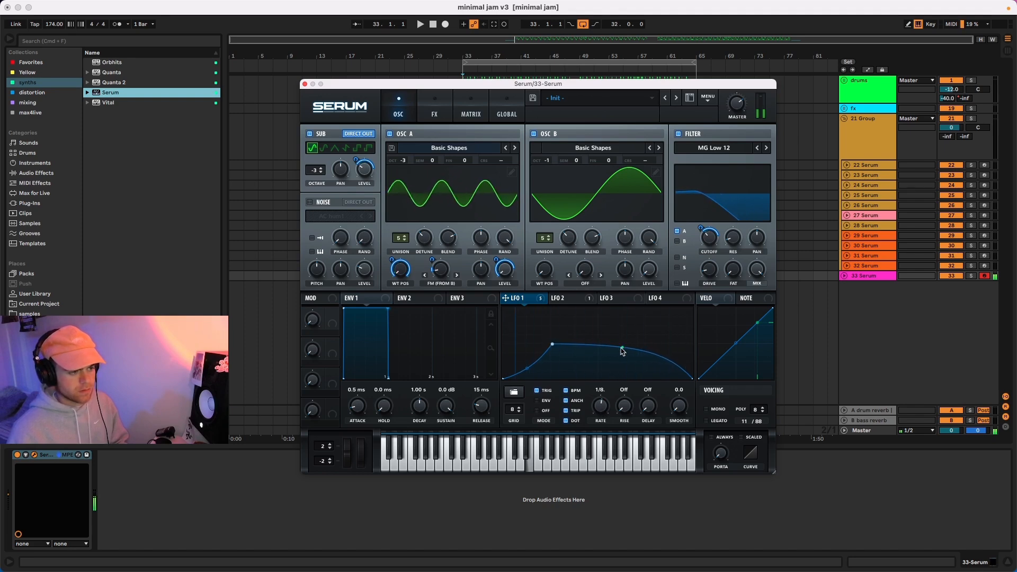
pyautogui.moveTo(621, 348); pyautogui.dragTo(621, 342)
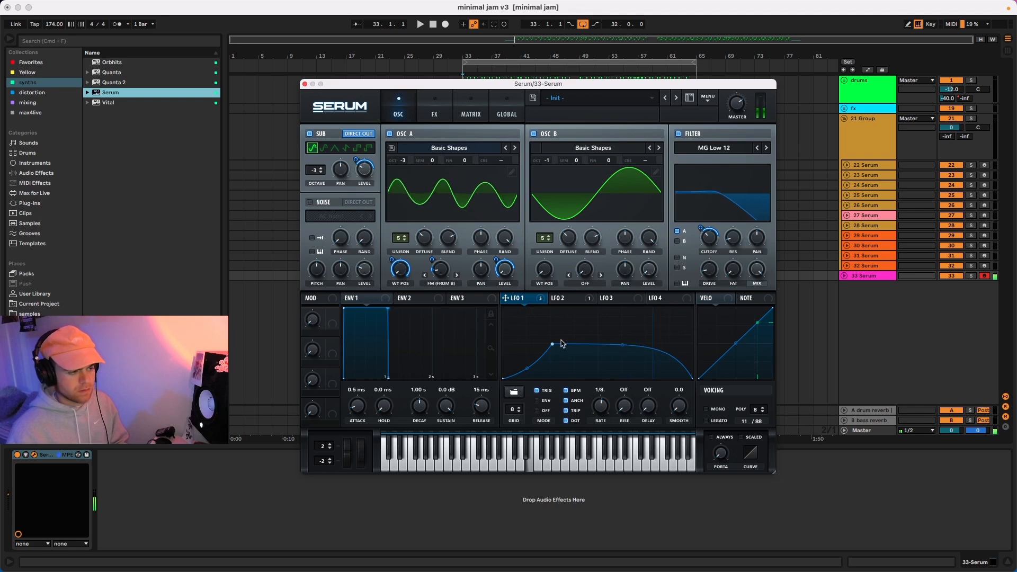
pyautogui.moveTo(552, 344); pyautogui.dragTo(553, 341)
pyautogui.click(564, 298)
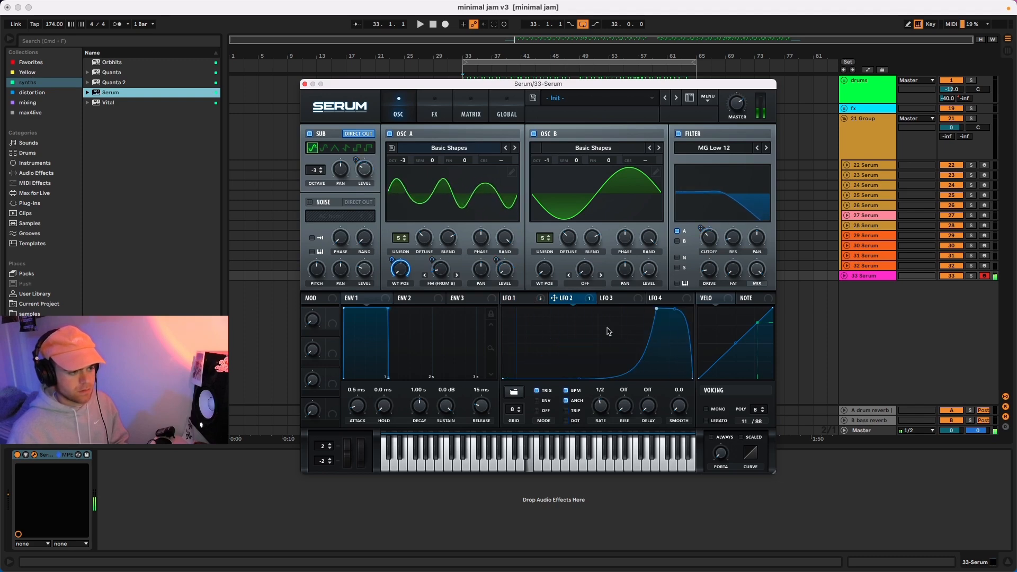
pyautogui.moveTo(657, 309); pyautogui.dragTo(656, 311)
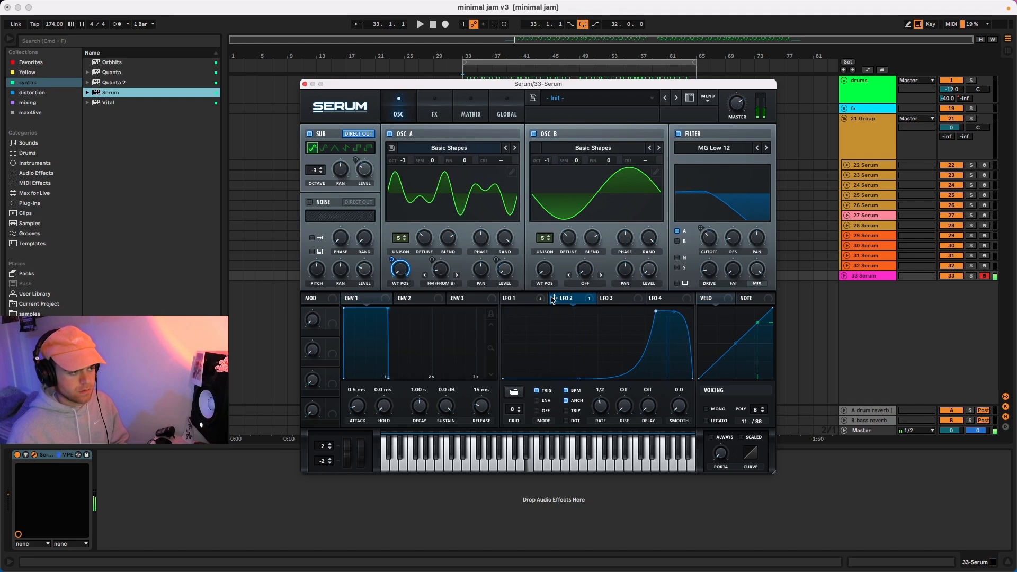
# Step: Enable the Tube distortion effect and set its drive to about 35%
pyautogui.click(436, 104)
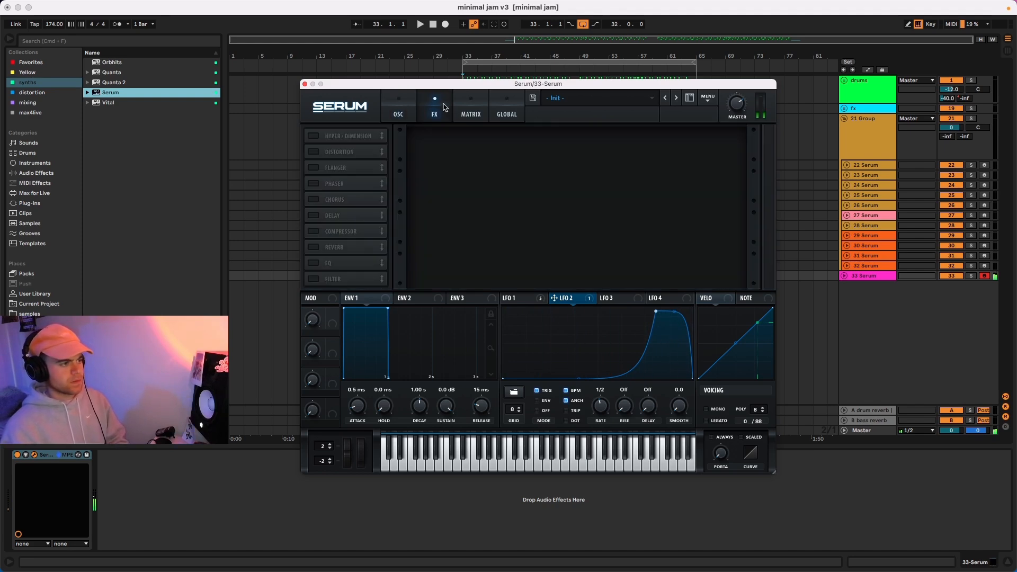
pyautogui.click(312, 153)
pyautogui.moveTo(649, 142); pyautogui.dragTo(646, 115)
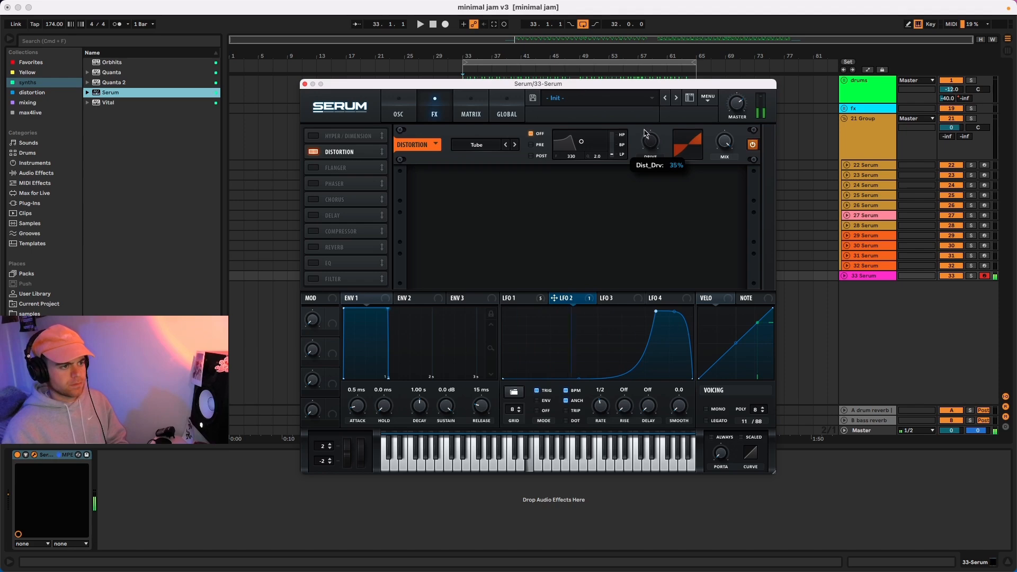
# Step: Enable the chorus, place it directly after the distortion, set its low-pass filter to about 105 Hz and adjust its mix
pyautogui.click(316, 199)
pyautogui.moveTo(320, 199); pyautogui.dragTo(343, 167)
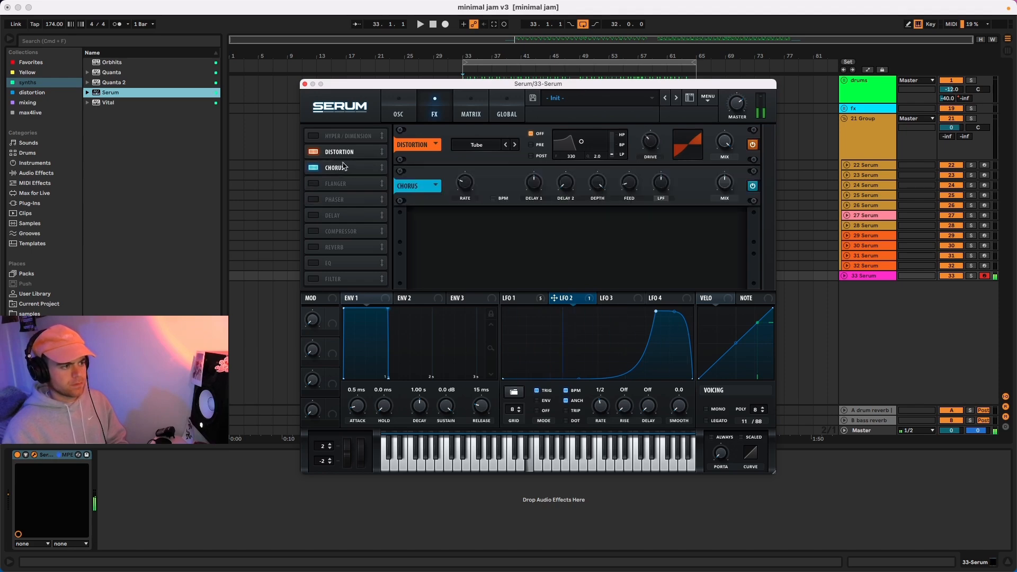
pyautogui.moveTo(667, 189); pyautogui.dragTo(665, 226)
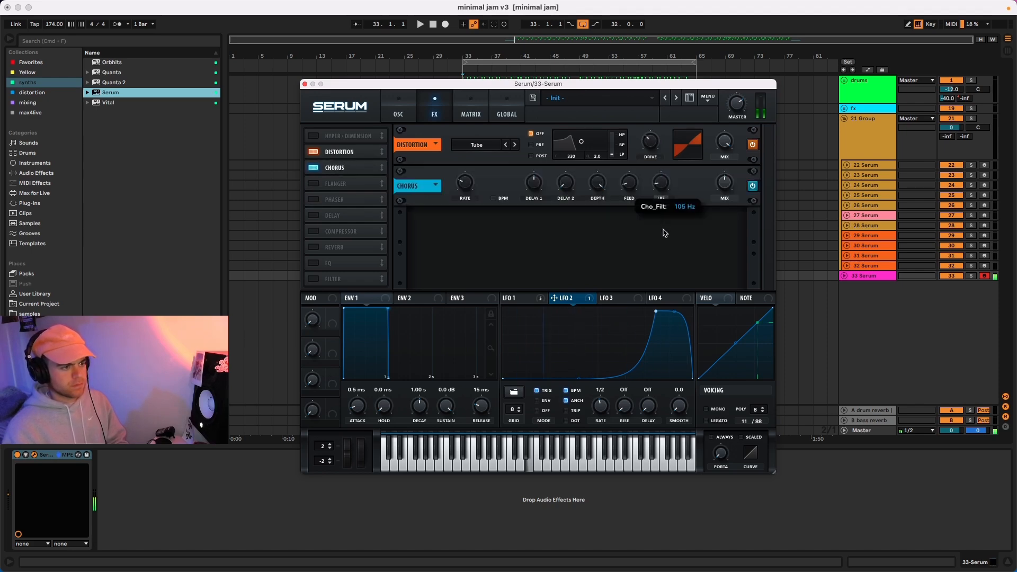
pyautogui.moveTo(734, 176); pyautogui.dragTo(726, 173)
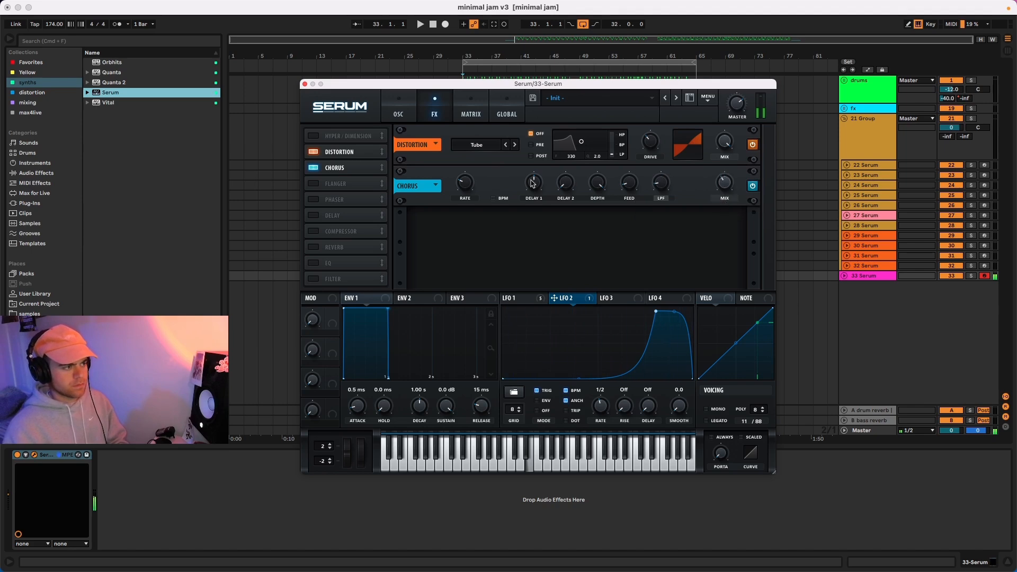
# Step: Enable the compressor, place it directly after the chorus, and return to the oscillator view
pyautogui.click(313, 232)
pyautogui.moveTo(358, 231); pyautogui.dragTo(360, 180)
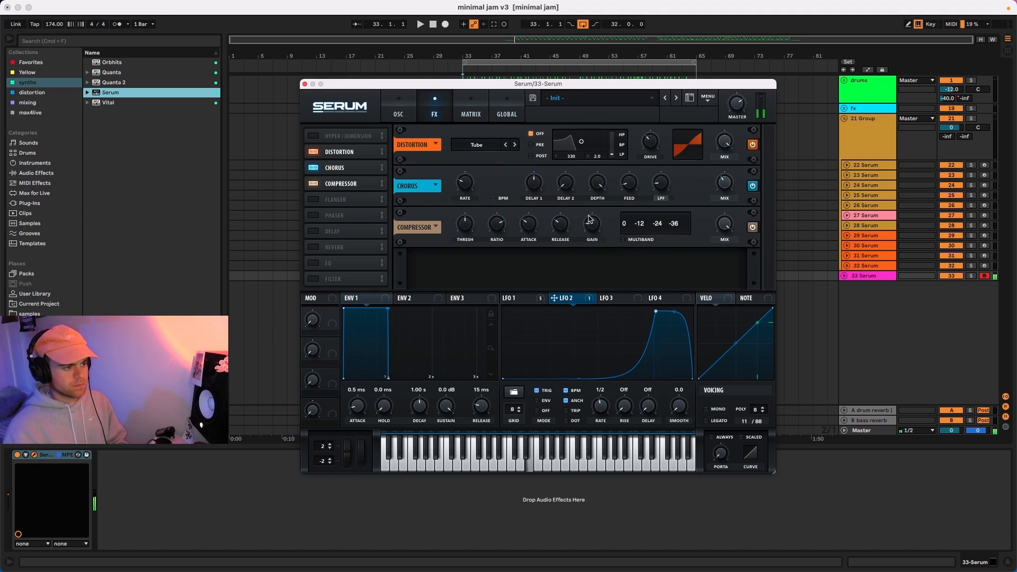
pyautogui.click(393, 114)
pyautogui.click(434, 117)
pyautogui.click(393, 105)
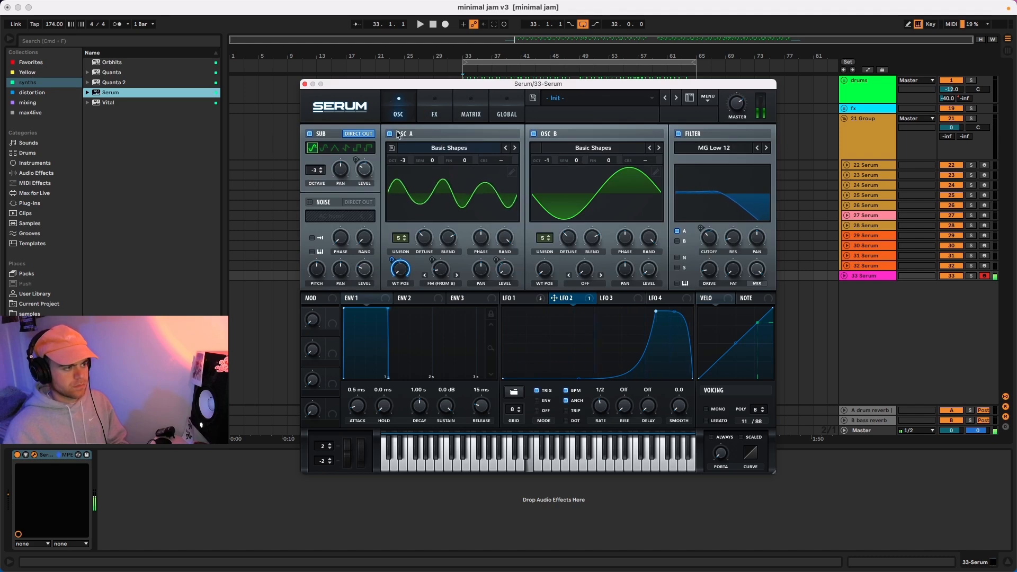
# Step: Duplicate the 33 Serum track and open the duplicate's Serum window higher on the screen
pyautogui.click(863, 276)
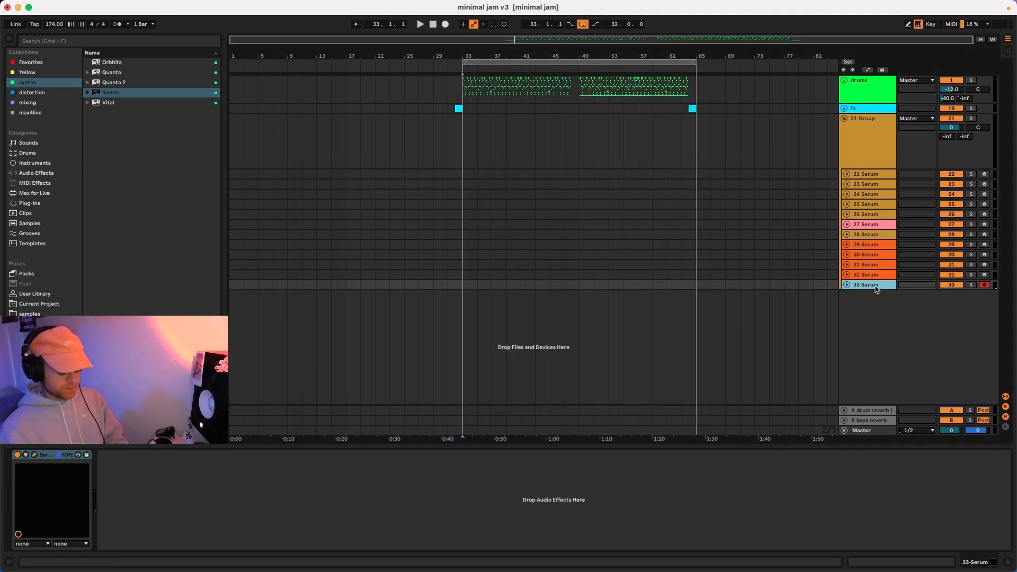
pyautogui.press('super+d')
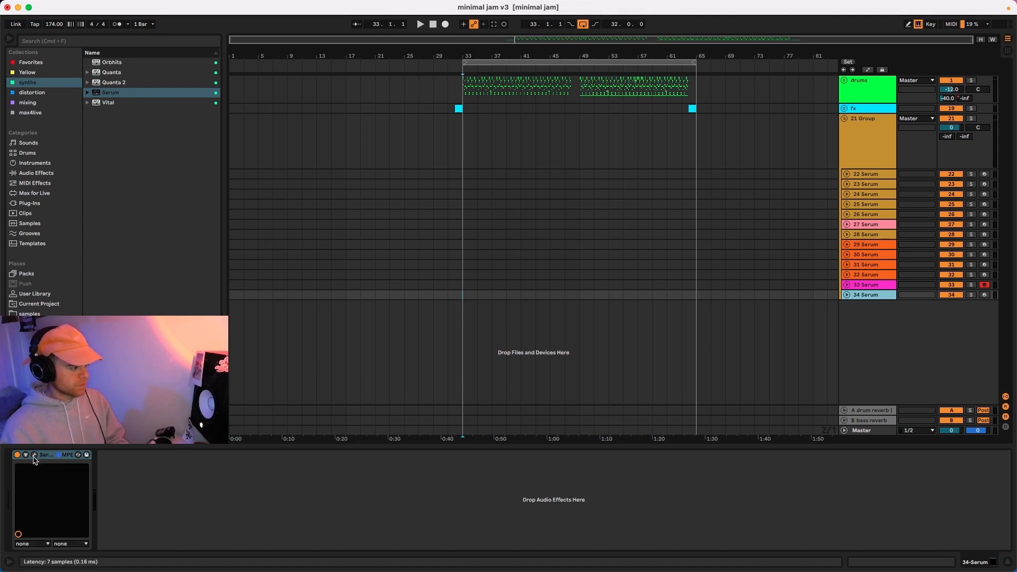
pyautogui.click(34, 454)
pyautogui.moveTo(493, 197); pyautogui.dragTo(486, 104)
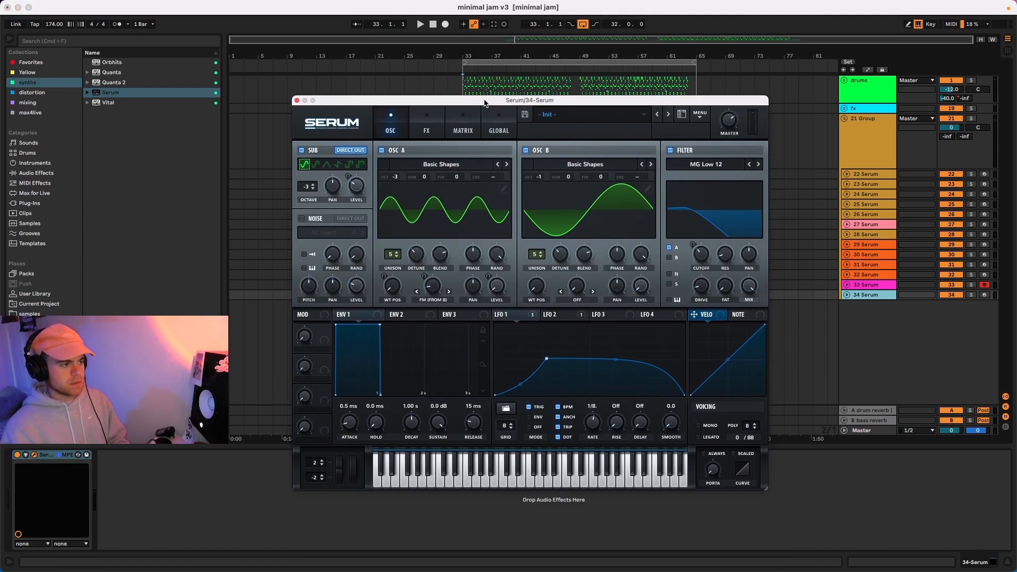
# Step: Reset the duplicated Serum instance to the initial preset
pyautogui.click(465, 165)
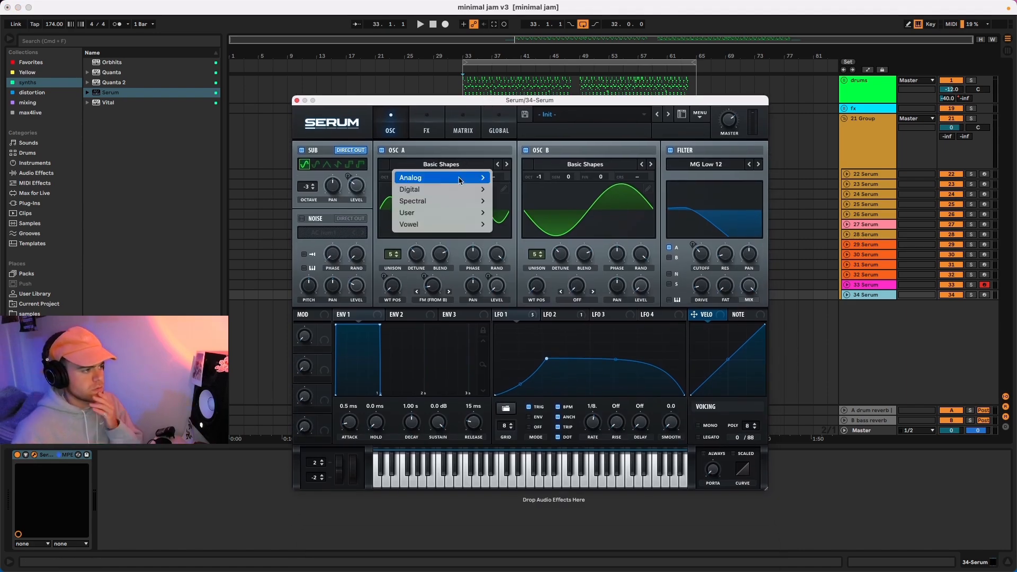
pyautogui.click(613, 112)
pyautogui.click(700, 115)
pyautogui.click(711, 179)
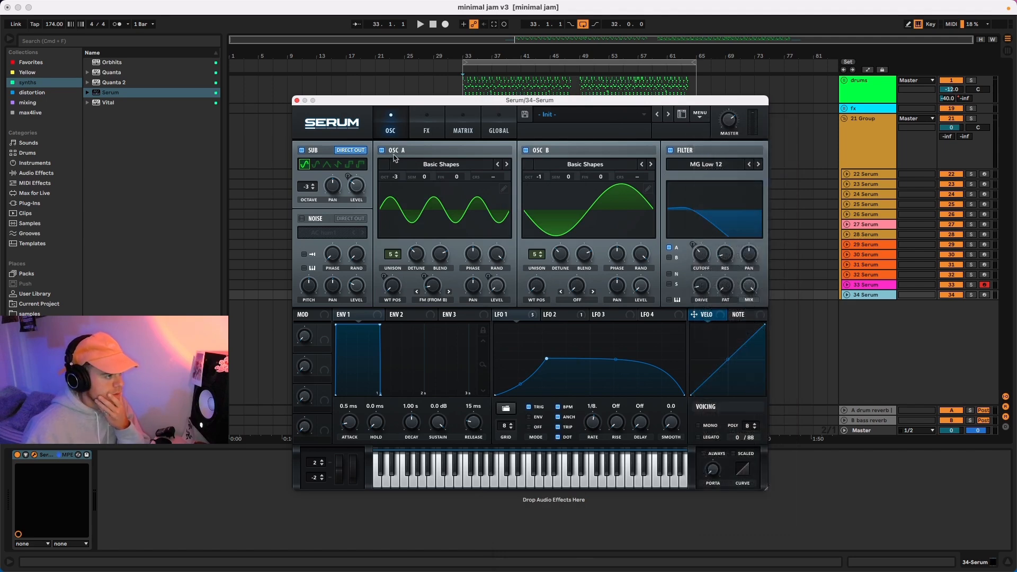
# Step: Load the digital wavetable FFT_Add_2nds into OSC A
pyautogui.click(435, 164)
pyautogui.moveTo(443, 190)
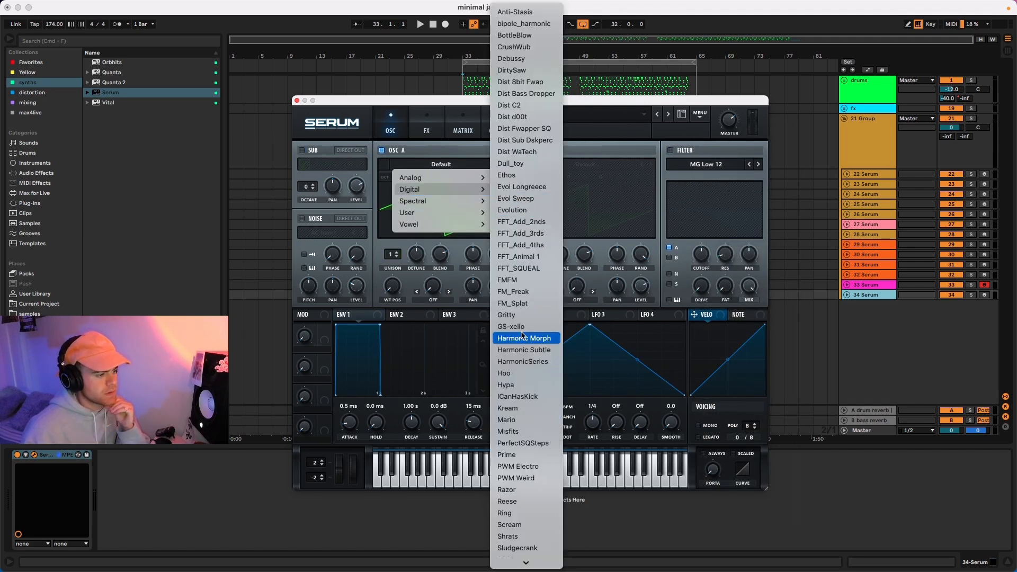
pyautogui.scroll(-4, 522, 334)
pyautogui.scroll(4, 522, 335)
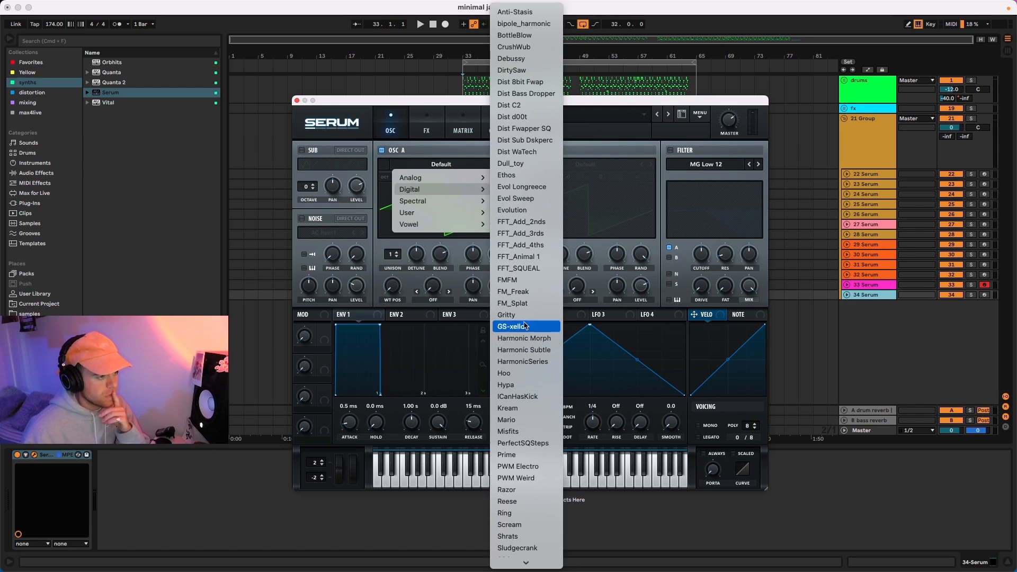
pyautogui.click(531, 227)
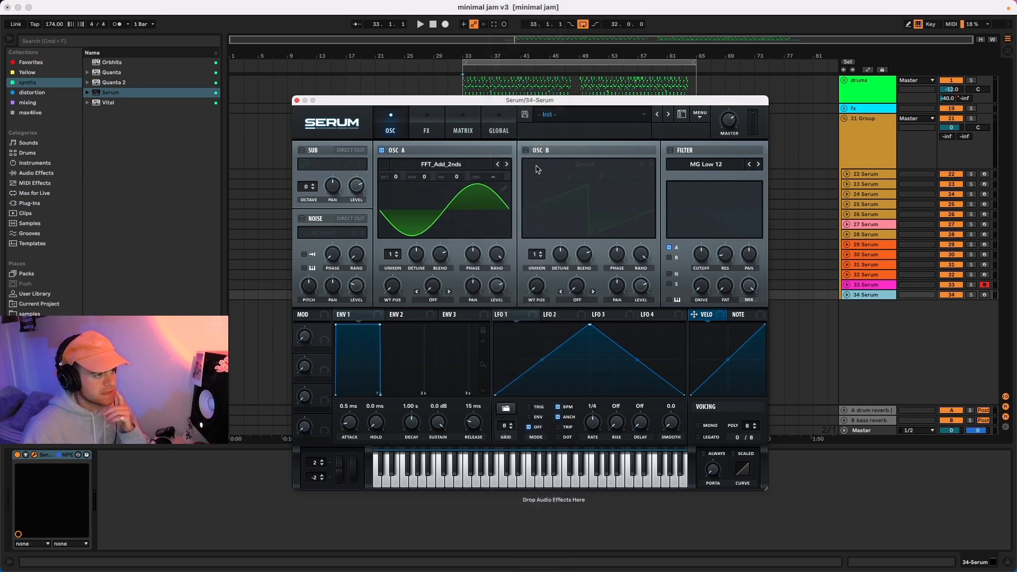
# Step: Enable OSC B and load the digital wavetable FFT_Add_2nds into it
pyautogui.click(527, 150)
pyautogui.click(581, 165)
pyautogui.moveTo(603, 178)
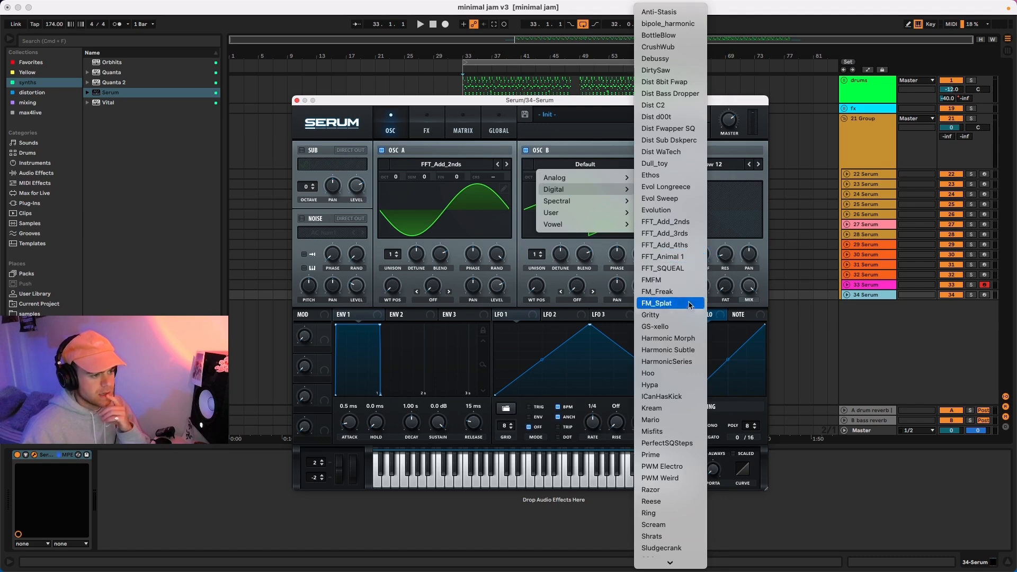
pyautogui.click(683, 223)
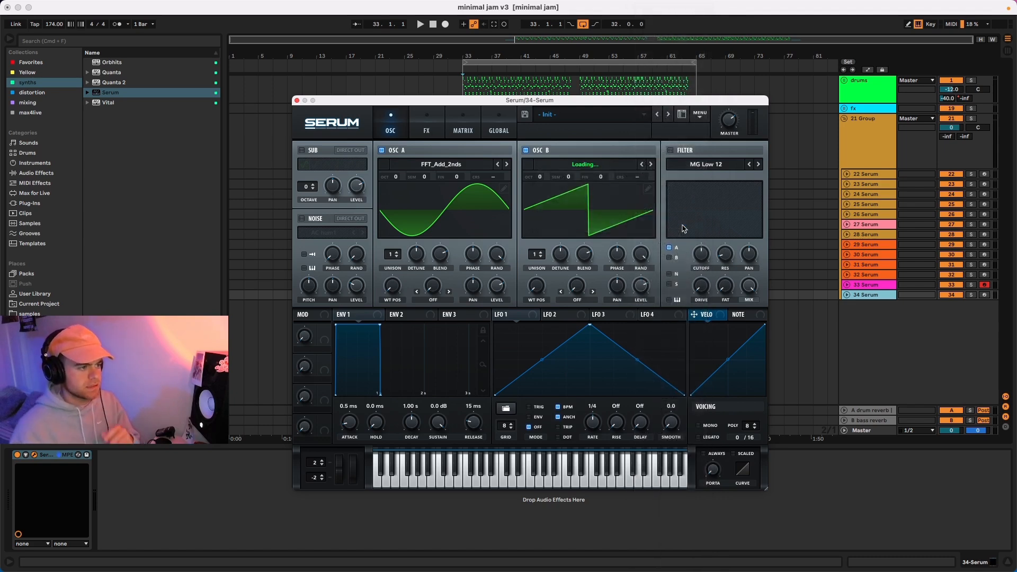
# Step: Set unison to 5 voices on OSC A and 9 on OSC B, and raise OSC A's wavetable position
pyautogui.moveTo(391, 258); pyautogui.dragTo(393, 225)
pyautogui.moveTo(536, 254); pyautogui.dragTo(537, 197)
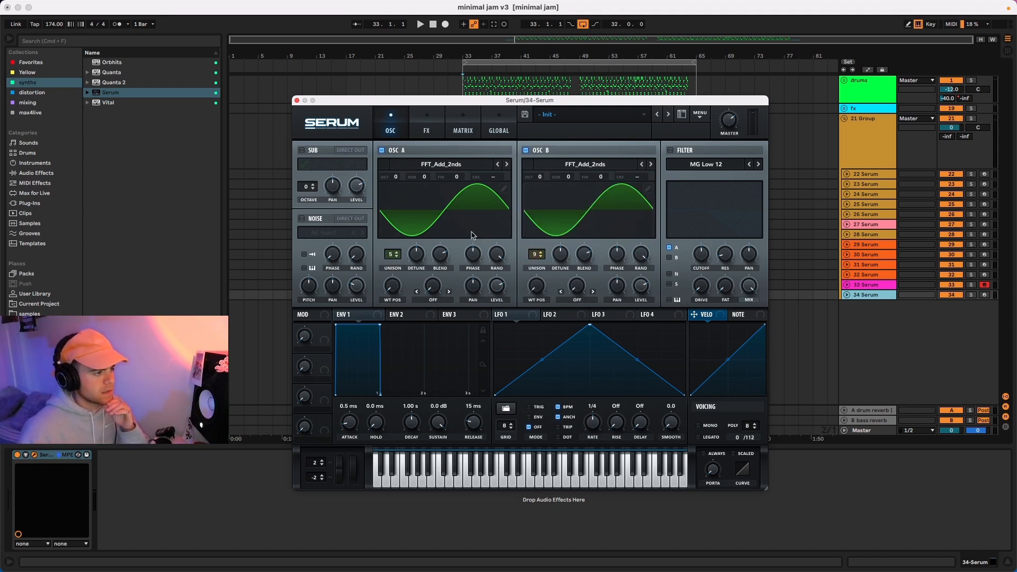
pyautogui.moveTo(398, 285); pyautogui.dragTo(398, 269)
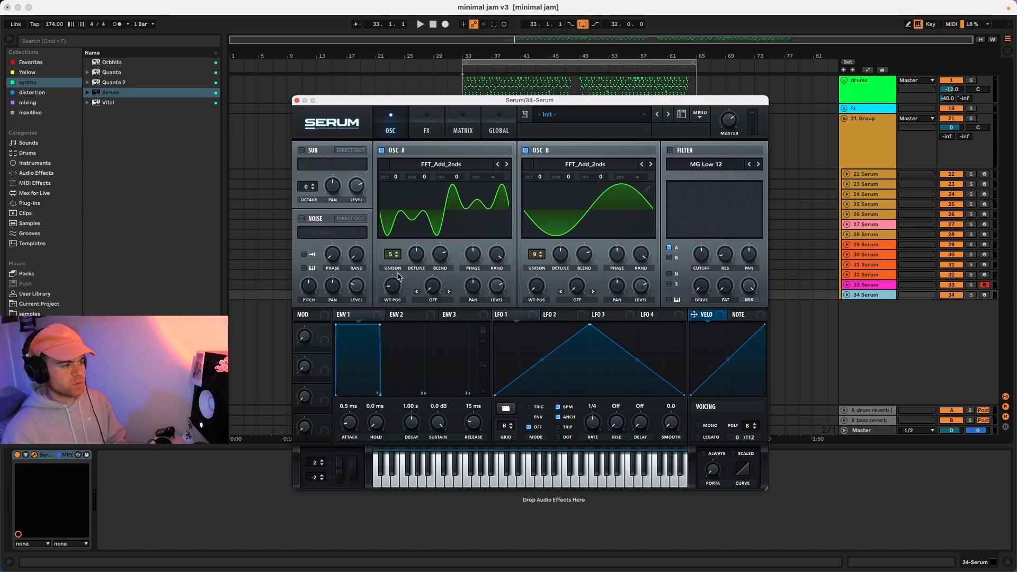
# Step: Open OSC A's wavetable editor and select frame 18 among the early frames
pyautogui.click(503, 189)
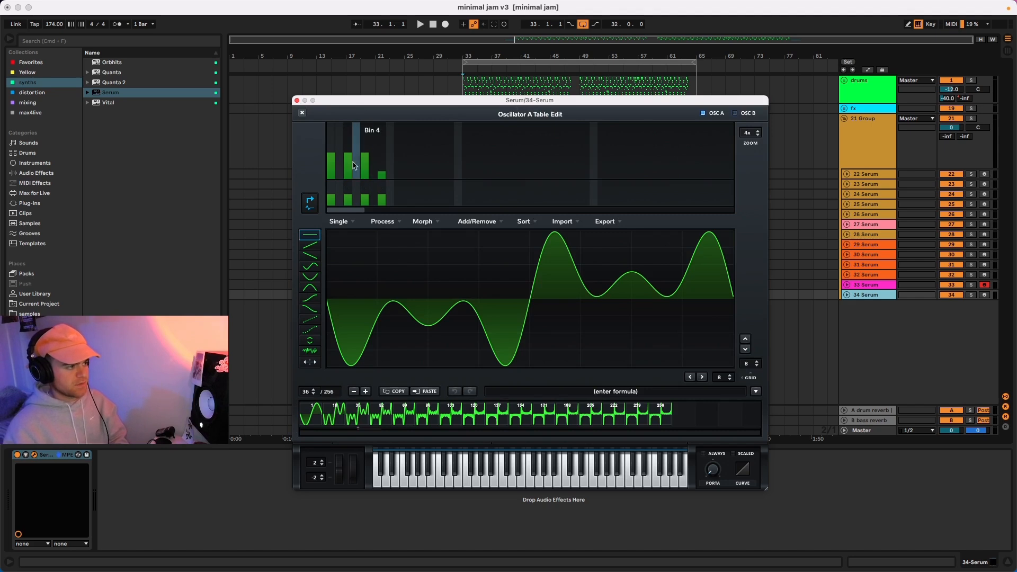
pyautogui.click(317, 413)
pyautogui.click(332, 416)
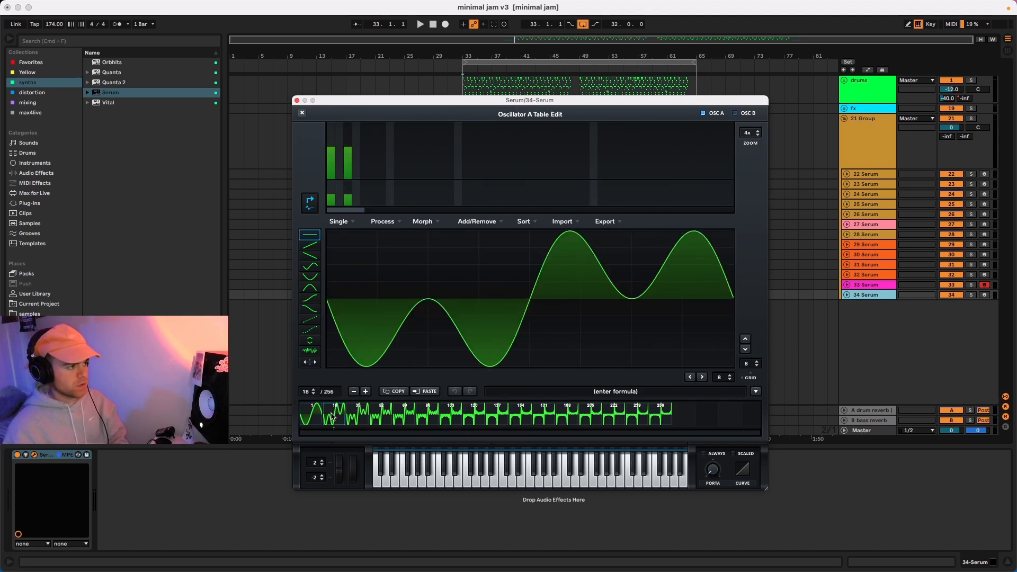
# Step: Browse higher frames in OSC A's wavetable editor, close it, and lower OSC A's wavetable position to about frame 37
pyautogui.click(361, 419)
pyautogui.click(385, 421)
pyautogui.click(406, 420)
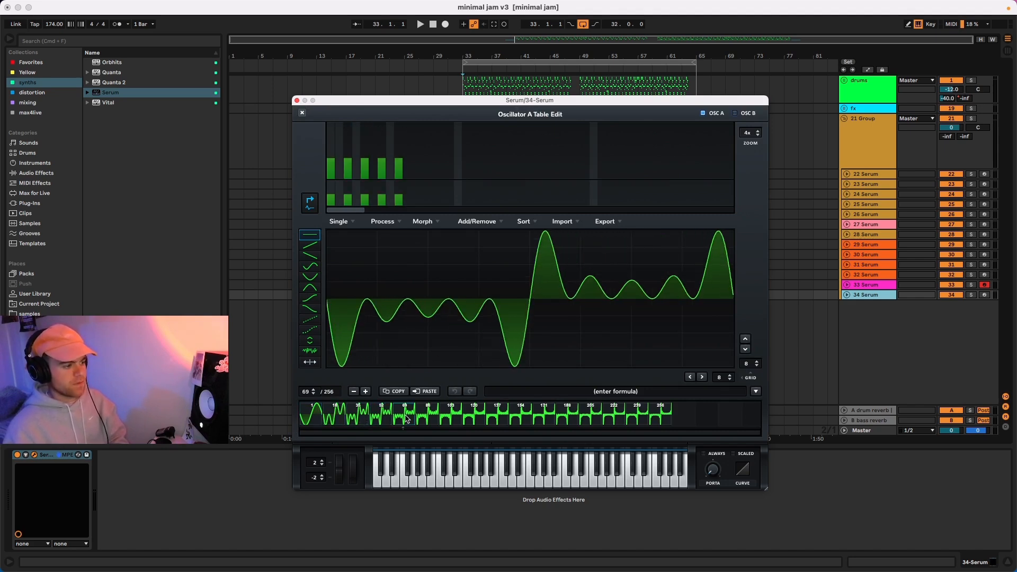
pyautogui.click(428, 417)
pyautogui.click(302, 112)
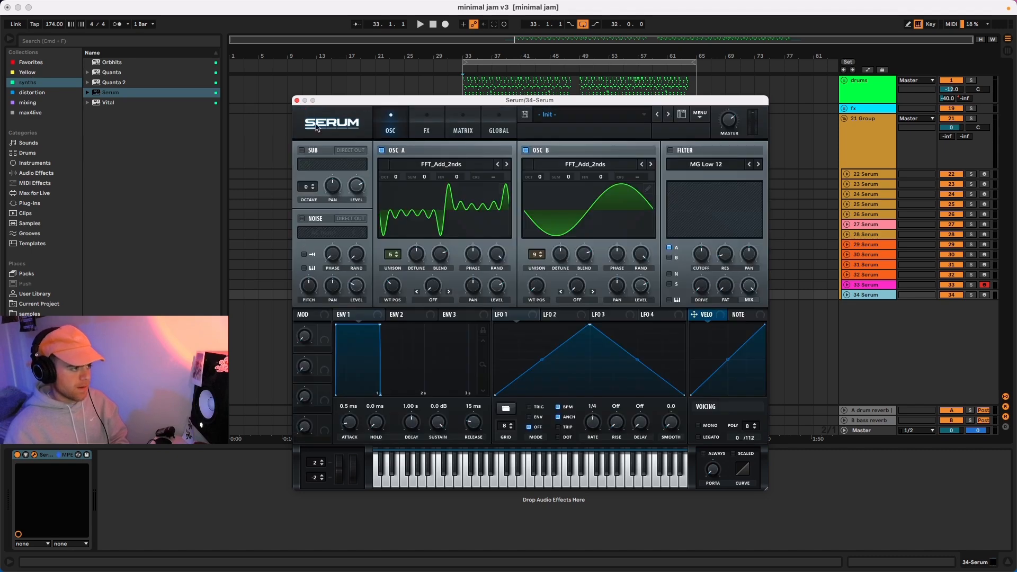
pyautogui.moveTo(392, 286); pyautogui.dragTo(394, 311)
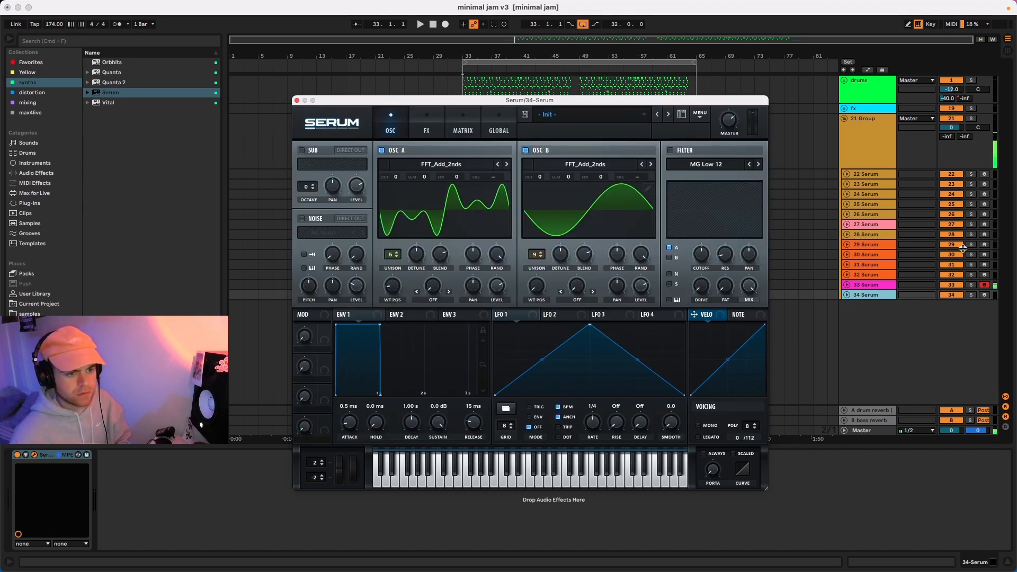
# Step: Arm the 34 Serum track and set the octave of both OSC A and OSC B to -3
pyautogui.click(984, 294)
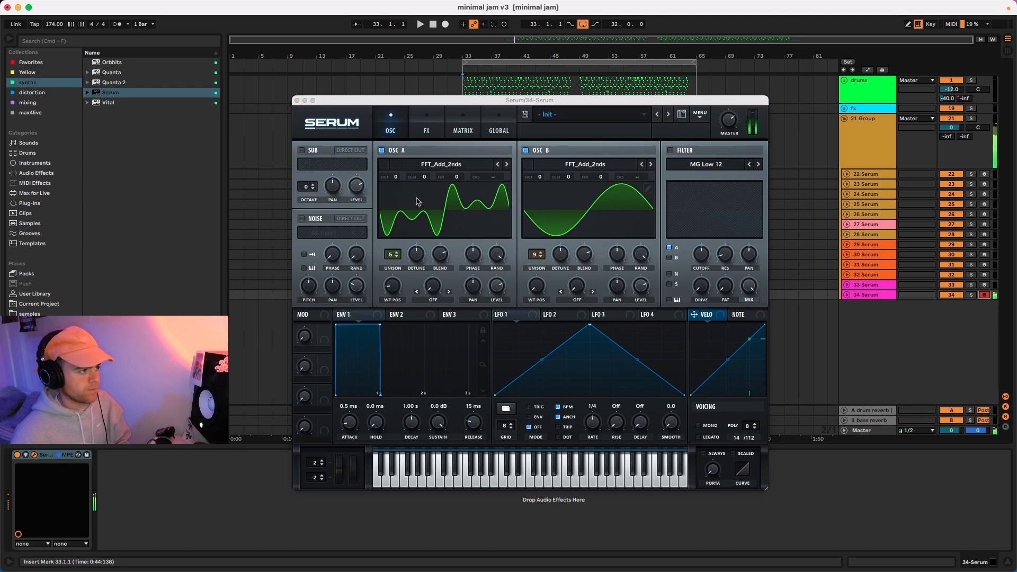
pyautogui.moveTo(396, 177); pyautogui.dragTo(397, 184)
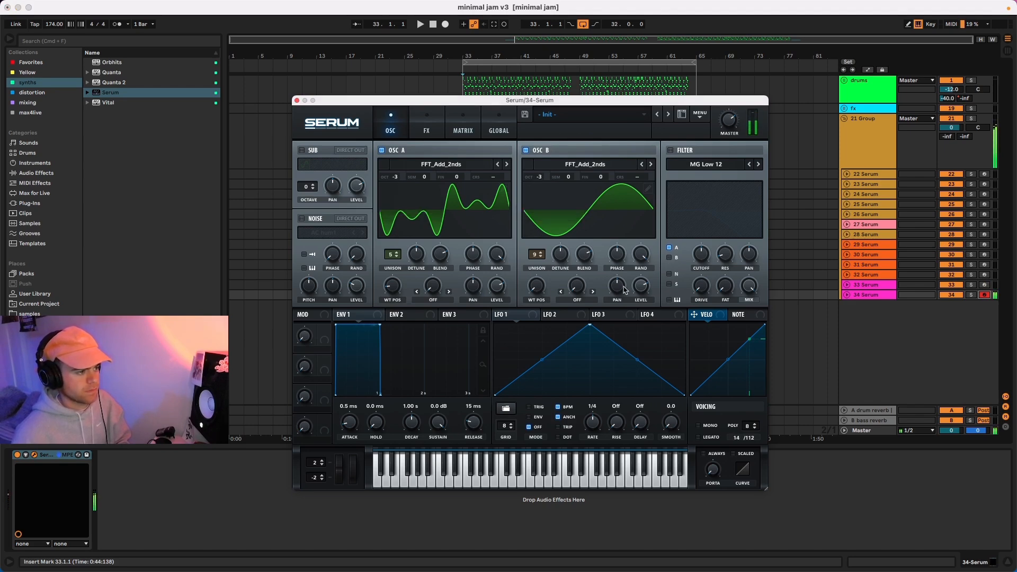
# Step: Try the sub oscillator at -3 octaves, then switch it back off
pyautogui.click(301, 150)
pyautogui.moveTo(306, 187); pyautogui.dragTo(305, 211)
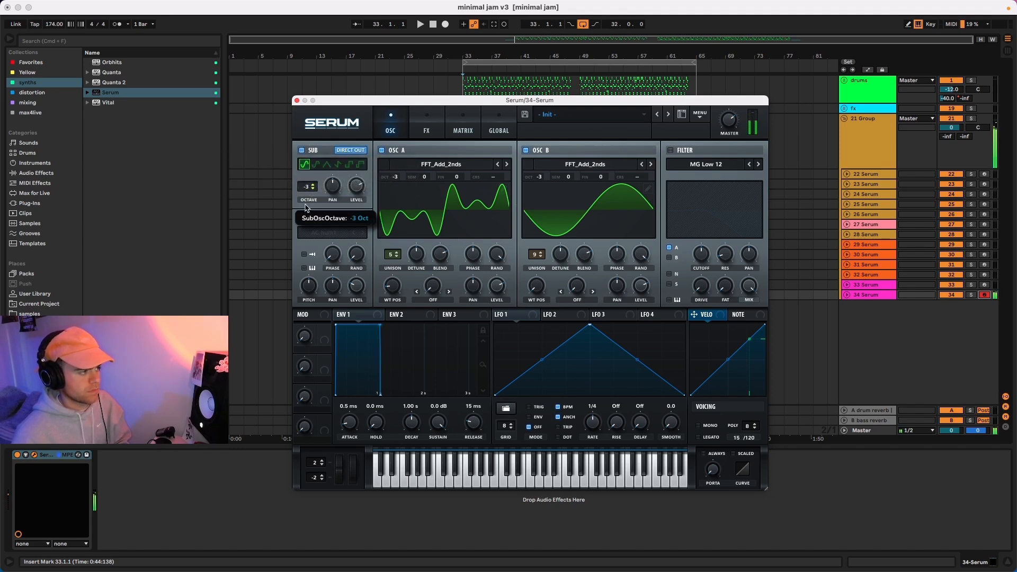
pyautogui.click(301, 151)
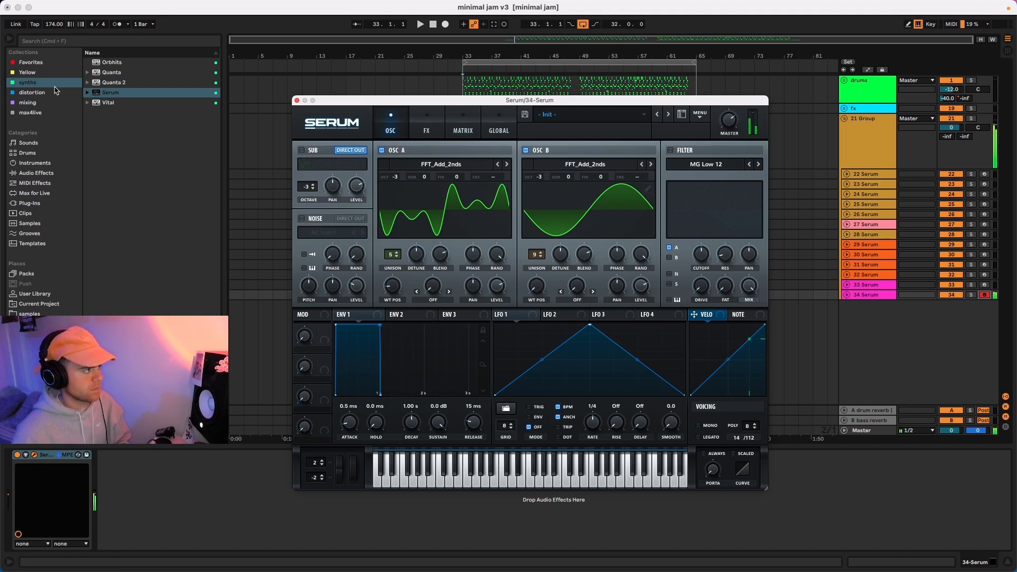
# Step: Add EQ Eight after Serum to compare the bass spectrum with OSC A's wavetable harmonics, then remove it
pyautogui.click(28, 102)
pyautogui.click(117, 74)
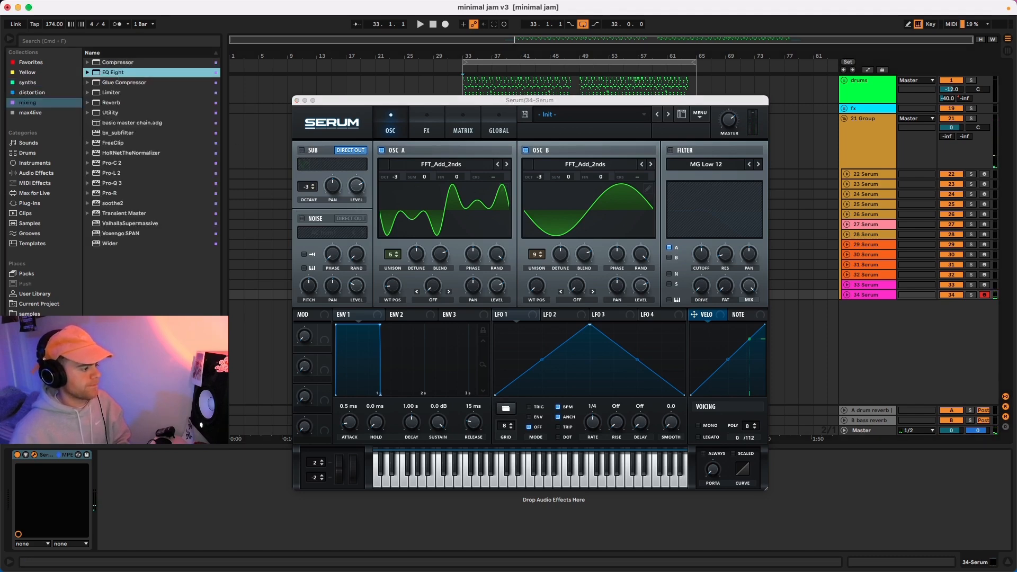
pyautogui.press('Return')
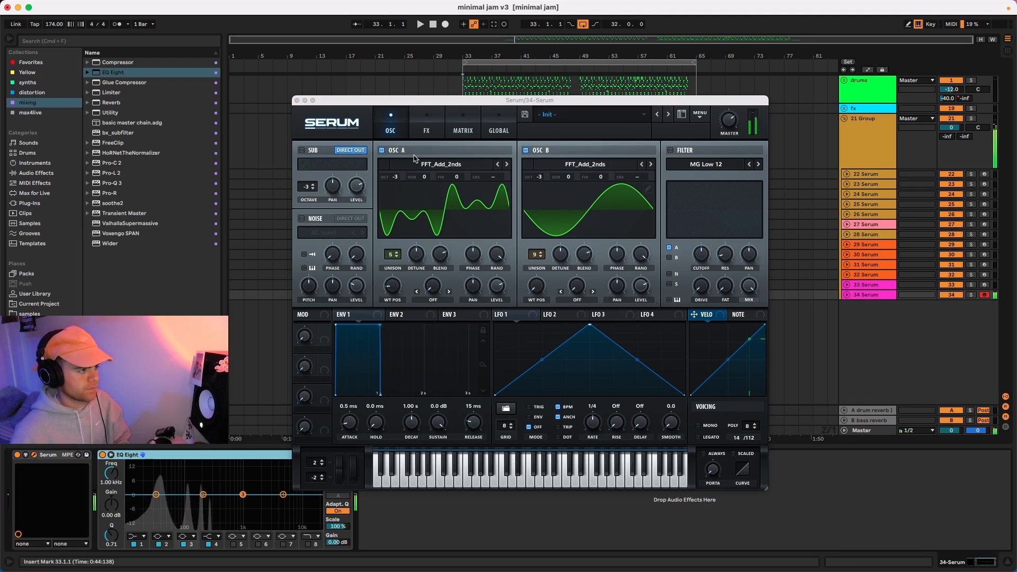
pyautogui.click(504, 189)
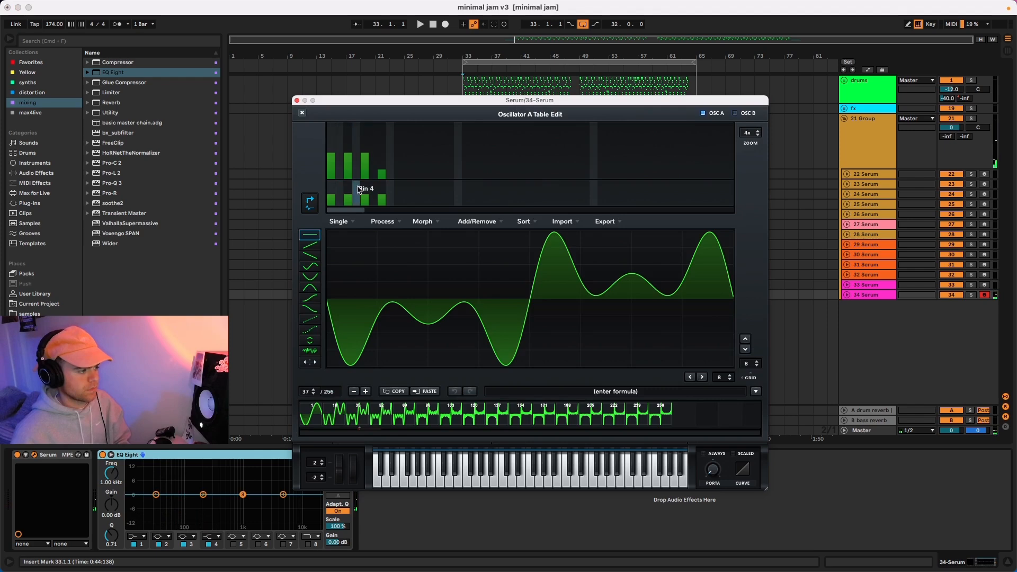
pyautogui.click(302, 112)
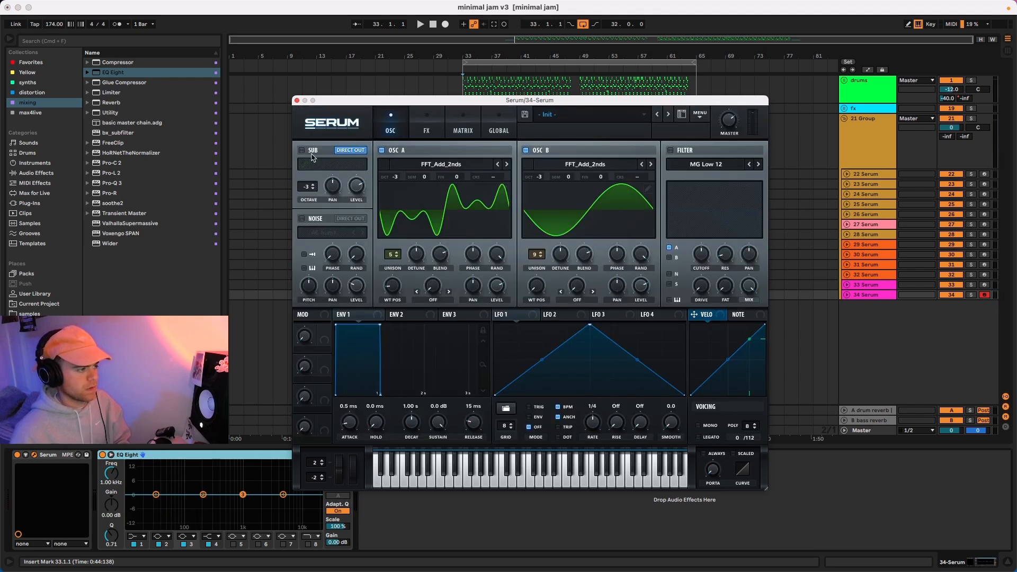
pyautogui.click(297, 100)
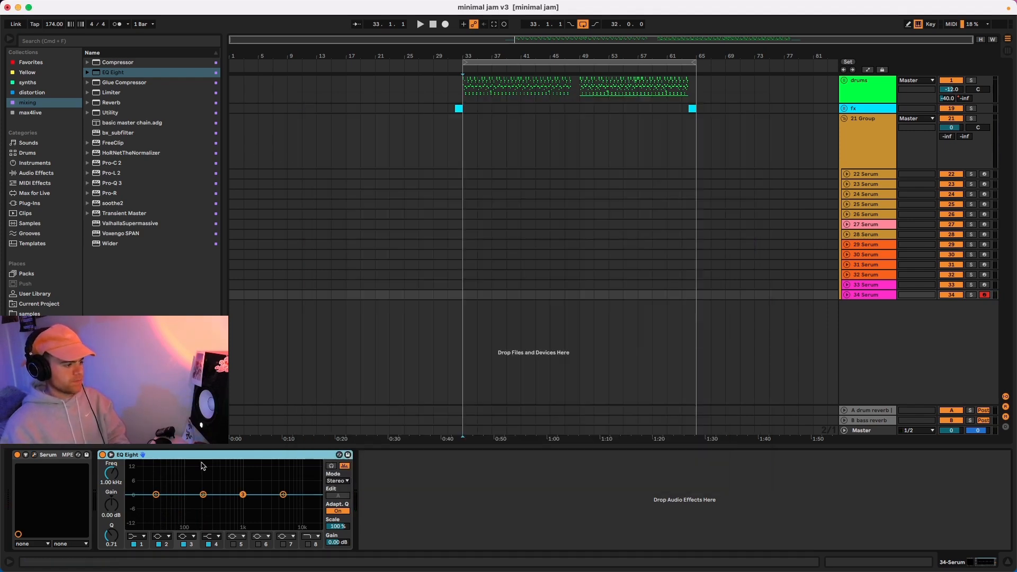
pyautogui.press('Delete')
# Step: Load the bass mids and lows NEW.adg rack after Serum on track 34 and inspect its low and mid chains
pyautogui.click(41, 62)
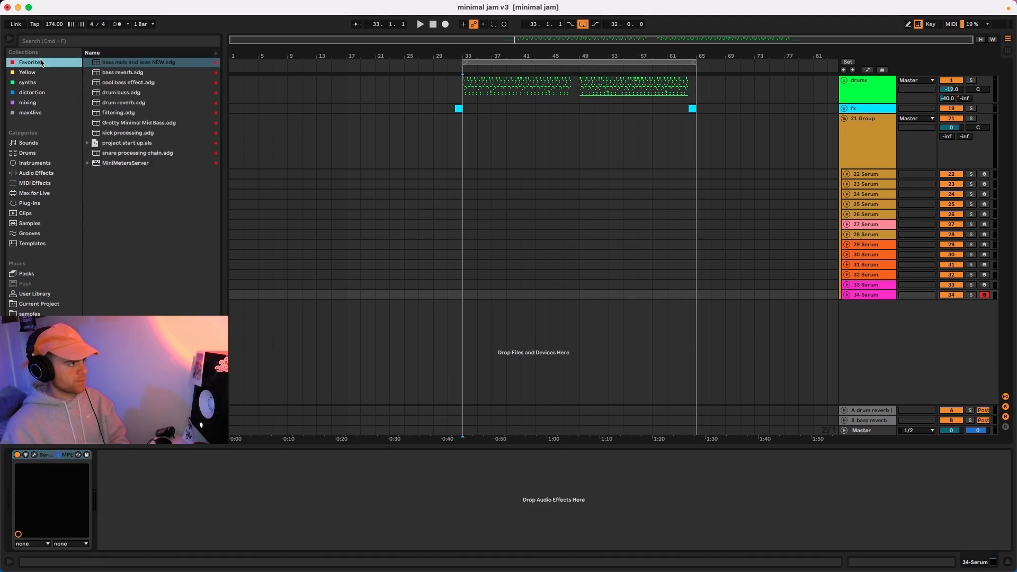
pyautogui.moveTo(122, 64)
pyautogui.mouseDown()
pyautogui.moveTo(304, 265)
pyautogui.moveTo(240, 485)
pyautogui.mouseUp()
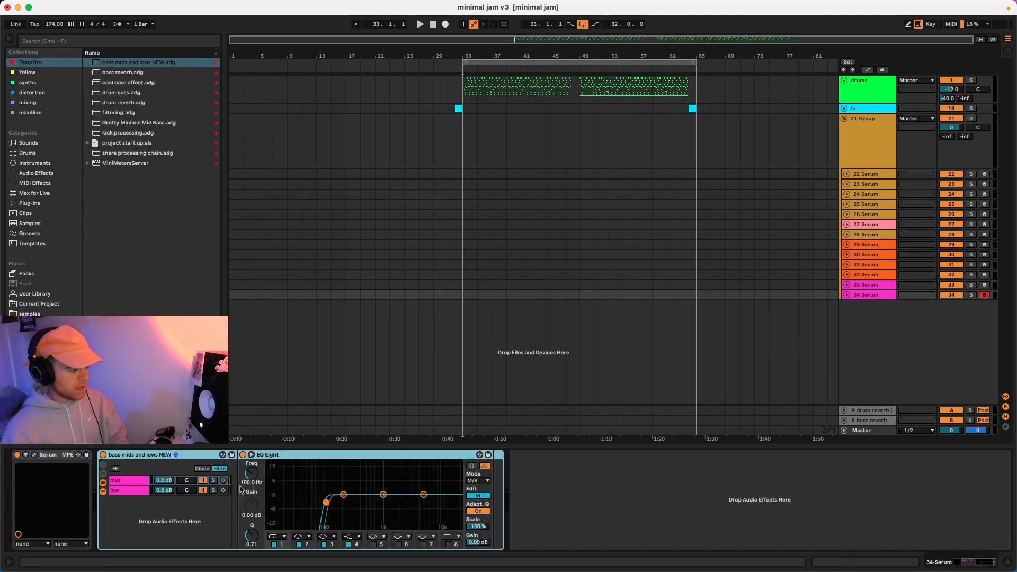
pyautogui.click(131, 489)
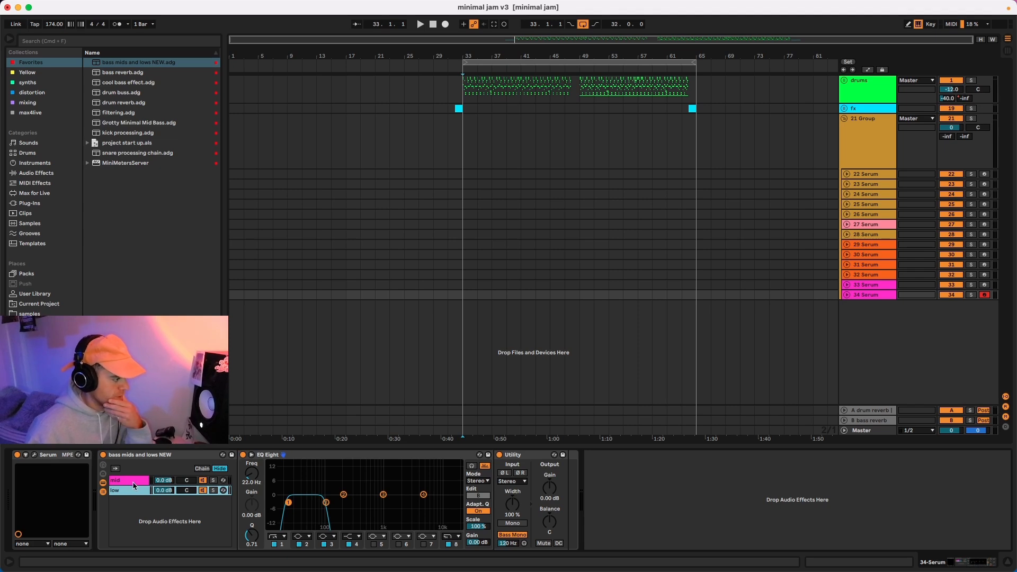
pyautogui.click(133, 481)
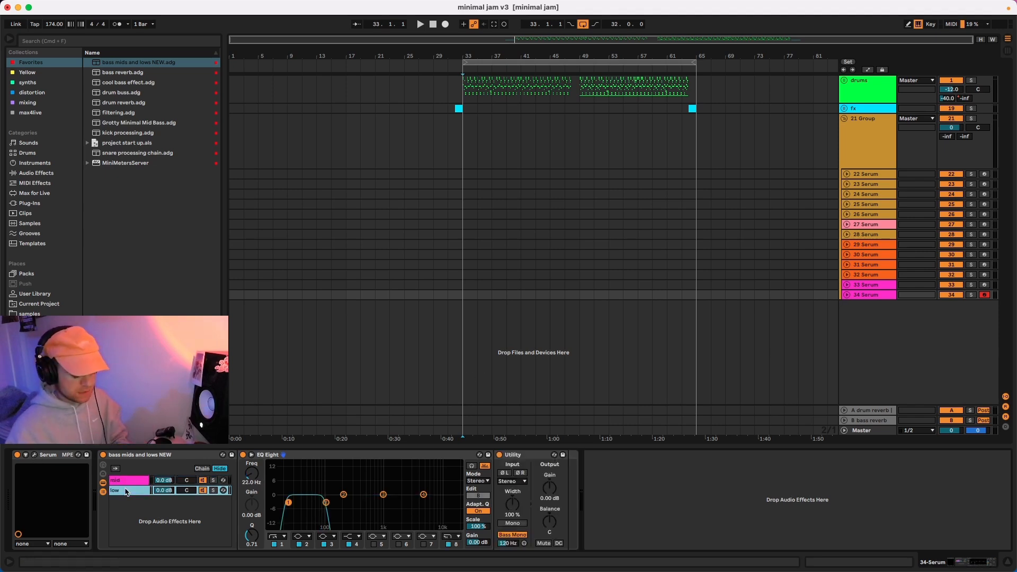
pyautogui.click(130, 490)
pyautogui.press('Delete')
pyautogui.click(881, 295)
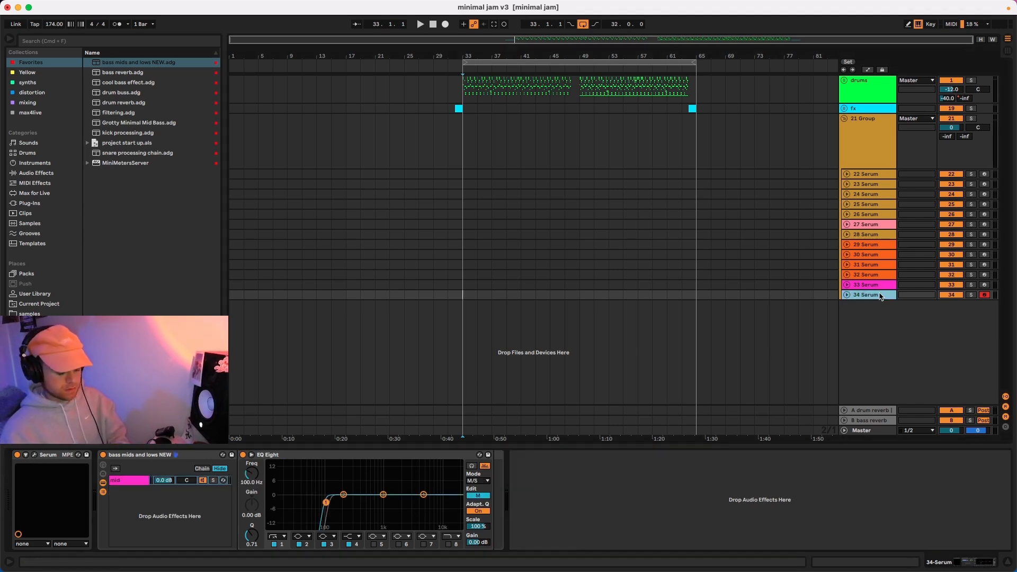
pyautogui.press('super+d')
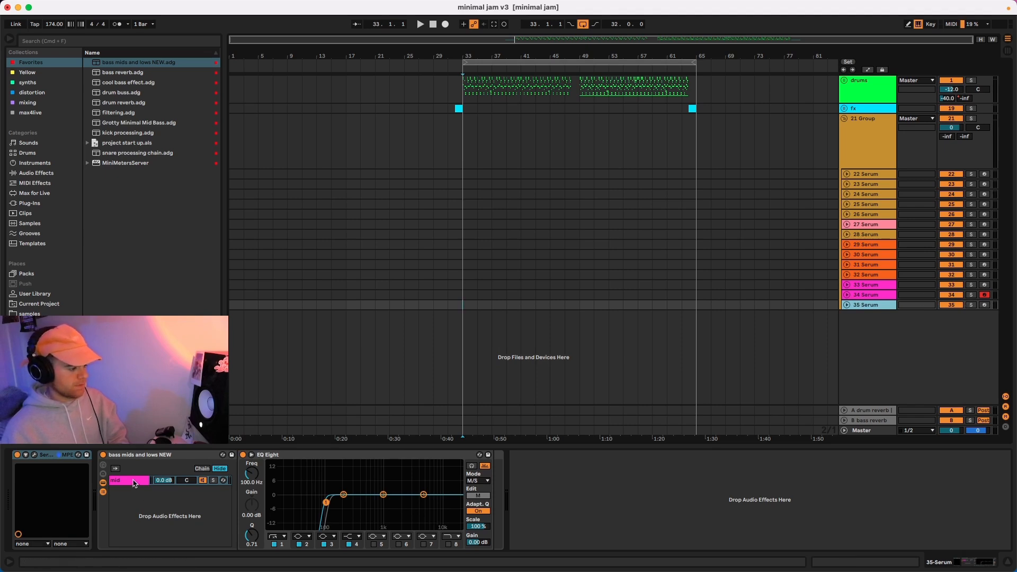
pyautogui.press('Delete')
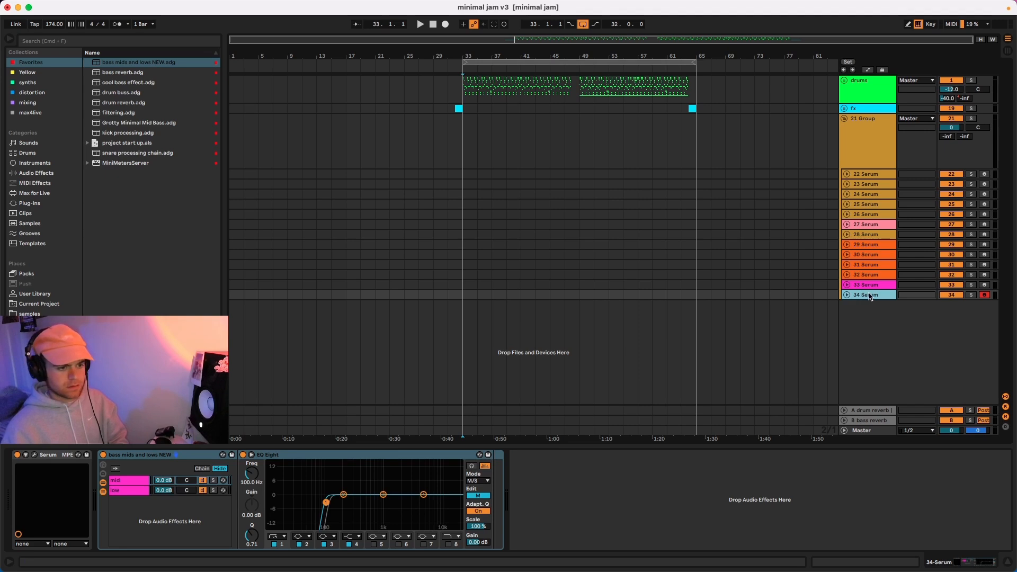
# Step: Duplicate the 34 Serum track and delete the mid chain from the copy's rack
pyautogui.press('super+d')
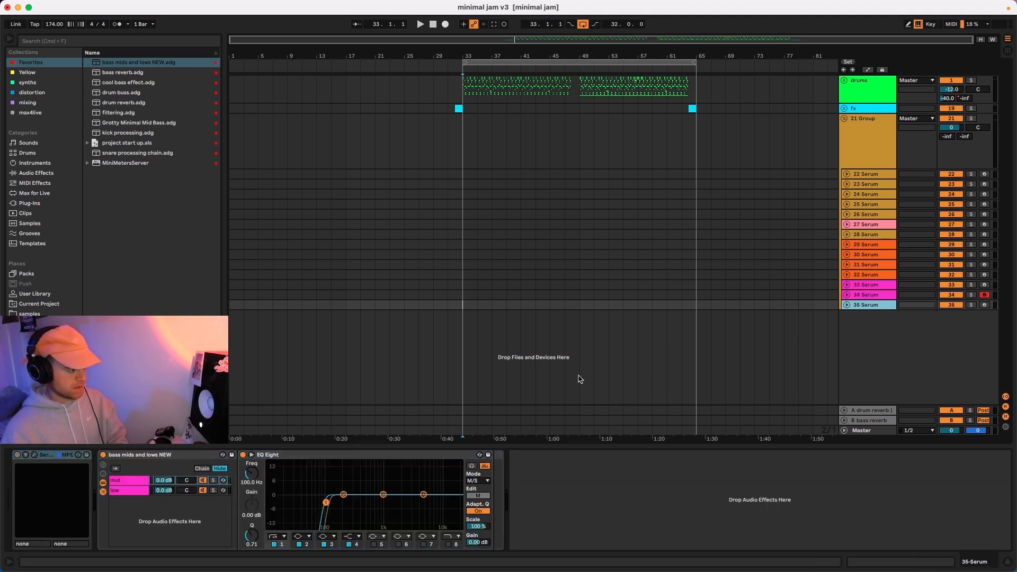
pyautogui.click(130, 483)
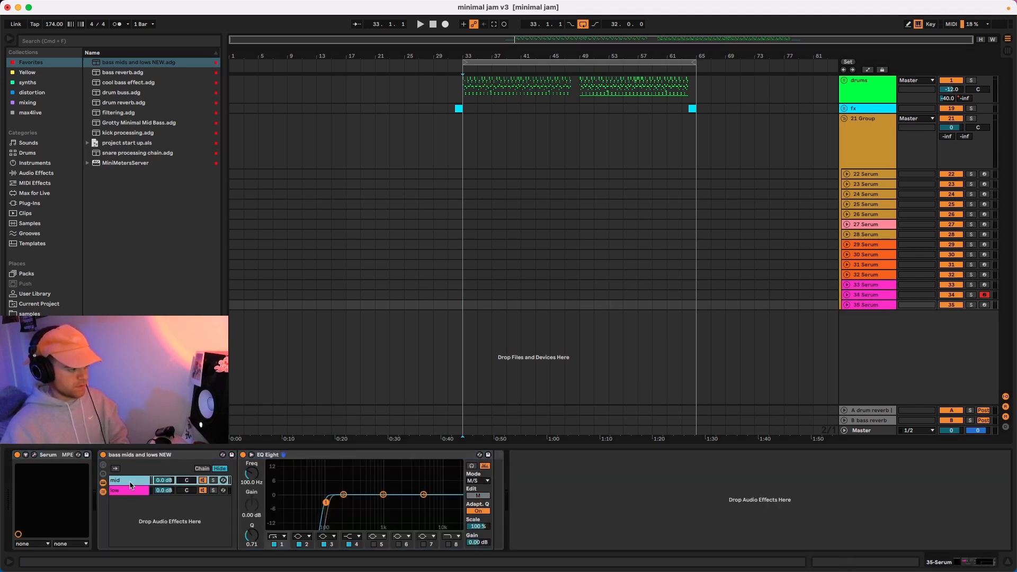
pyautogui.press('Delete')
# Step: Delete the low chain from 34 Serum's rack, arm 35 Serum alongside it, and check the remaining chain on each track
pyautogui.click(890, 296)
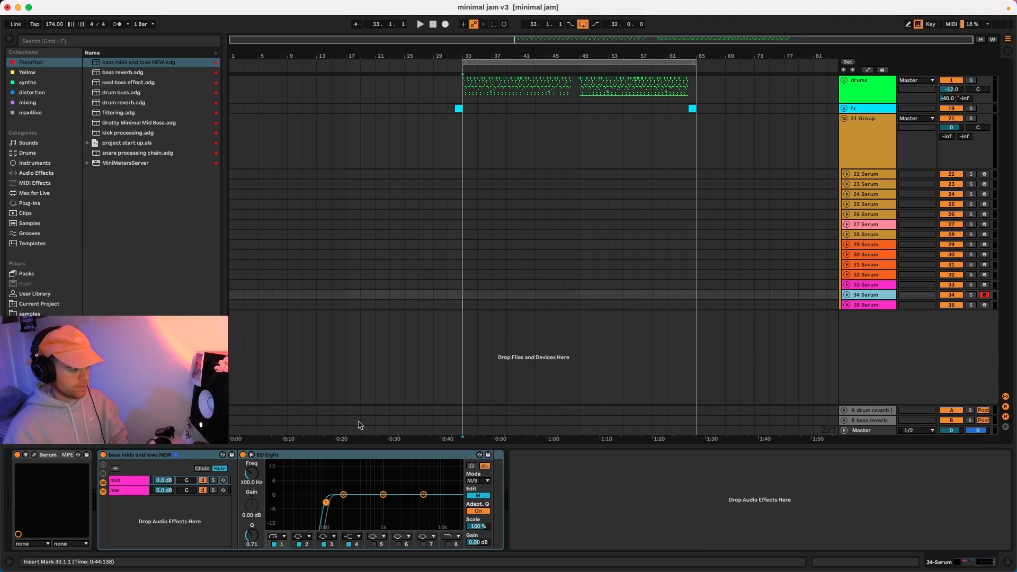
pyautogui.click(134, 492)
pyautogui.press('Delete')
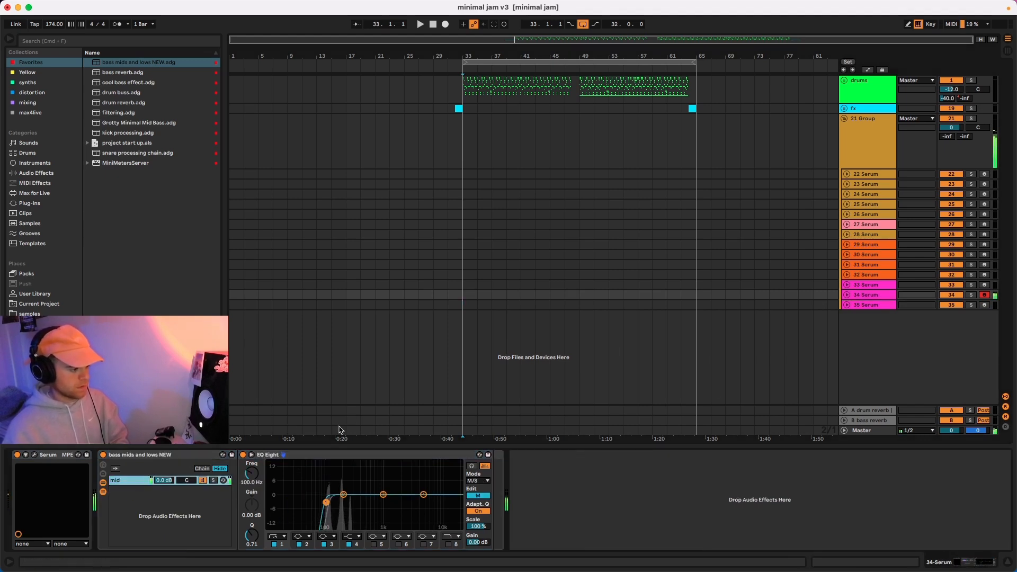
pyautogui.click(983, 306)
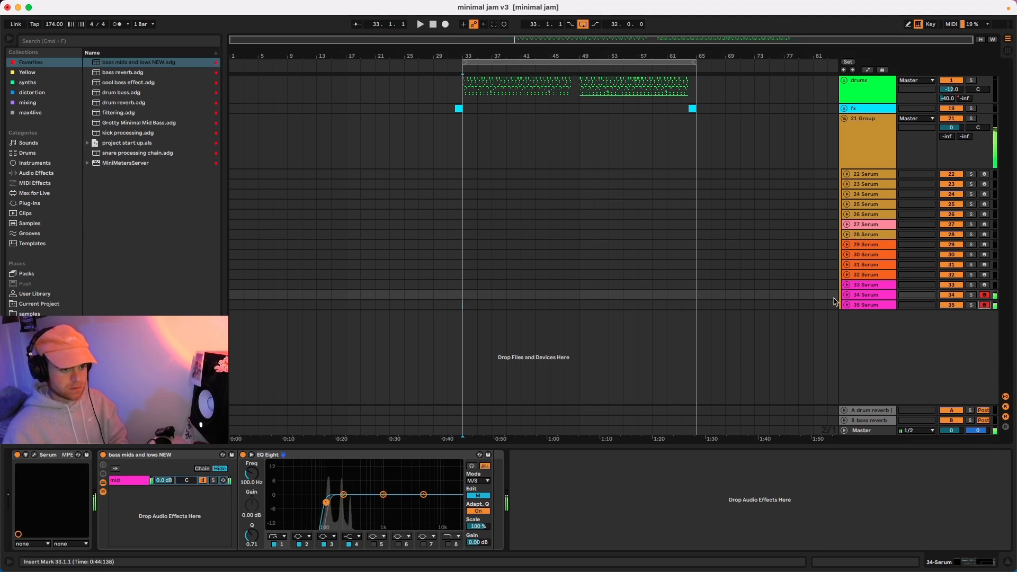
pyautogui.click(863, 305)
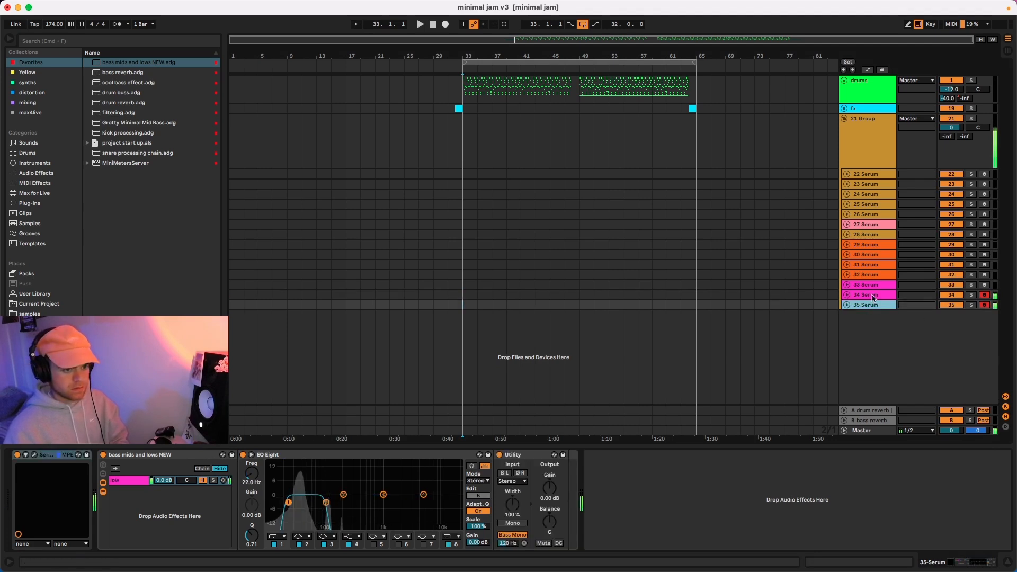
pyautogui.click(872, 295)
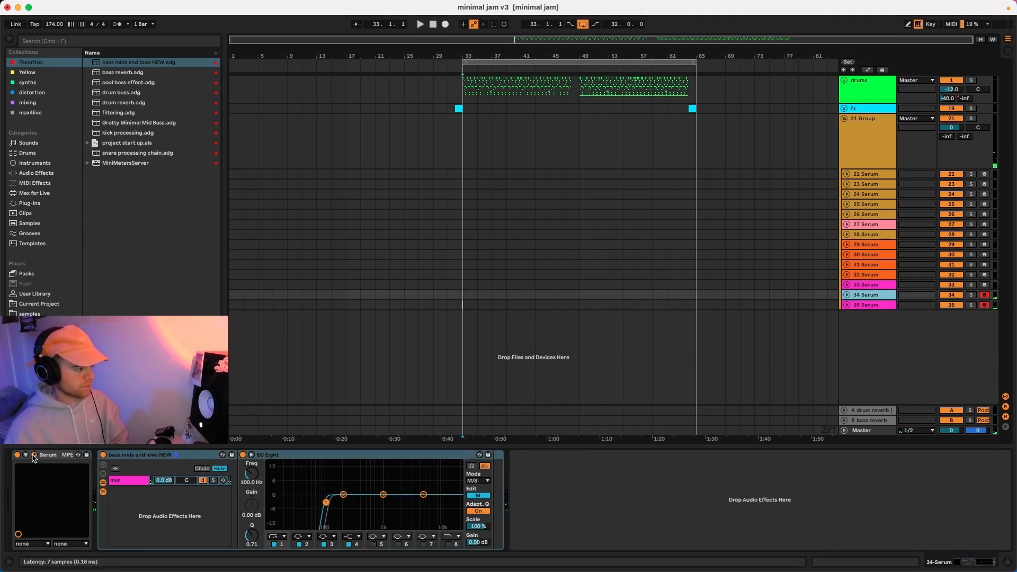
pyautogui.click(861, 306)
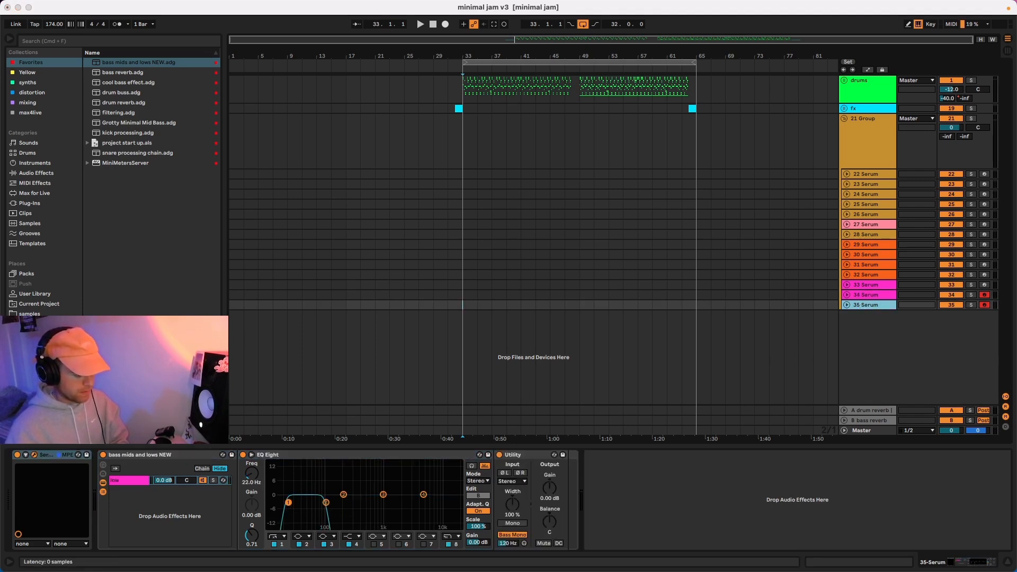
# Step: Open the Serum instance on track 34 and shape LFO 1 into two peaks with a shallow dip between them
pyautogui.click(876, 295)
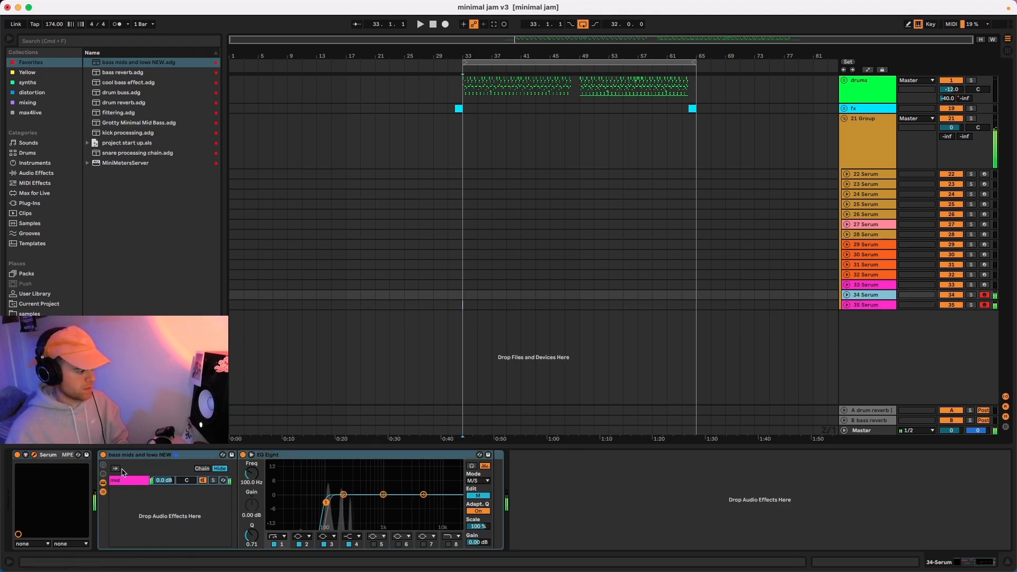
pyautogui.click(34, 454)
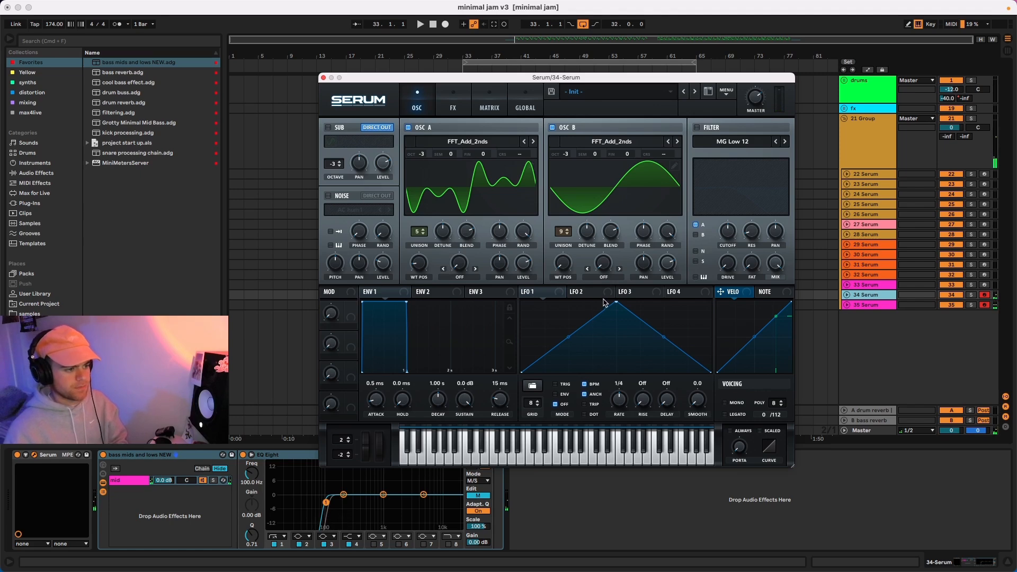
pyautogui.moveTo(615, 302); pyautogui.dragTo(564, 302)
pyautogui.doubleClick(616, 320)
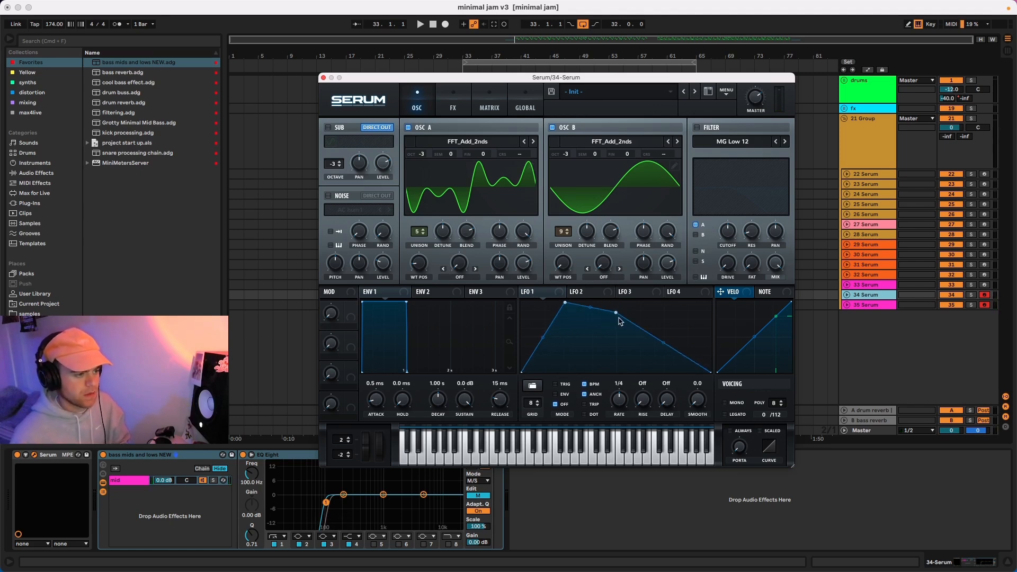
pyautogui.doubleClick(669, 314)
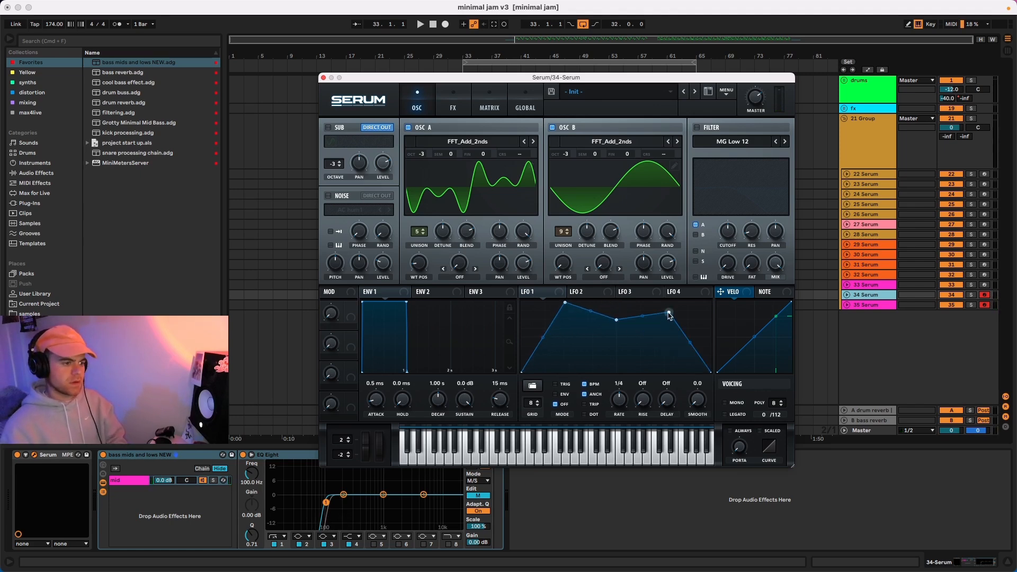
pyautogui.moveTo(669, 314); pyautogui.dragTo(617, 330)
# Step: Assign LFO 1 to OSC A's level in trigger mode and raise OSC B's octave to -2
pyautogui.moveTo(526, 291); pyautogui.dragTo(523, 263)
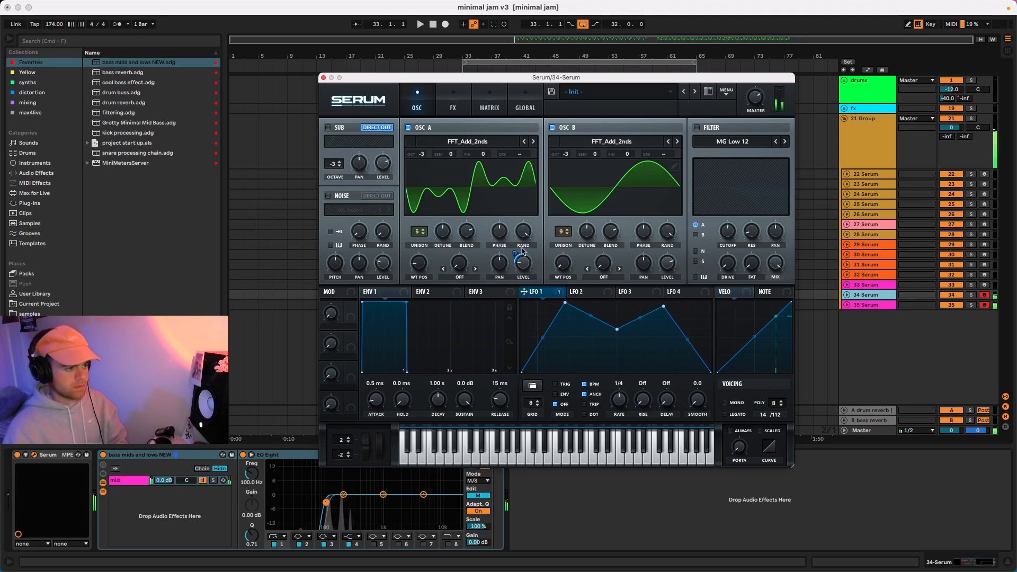
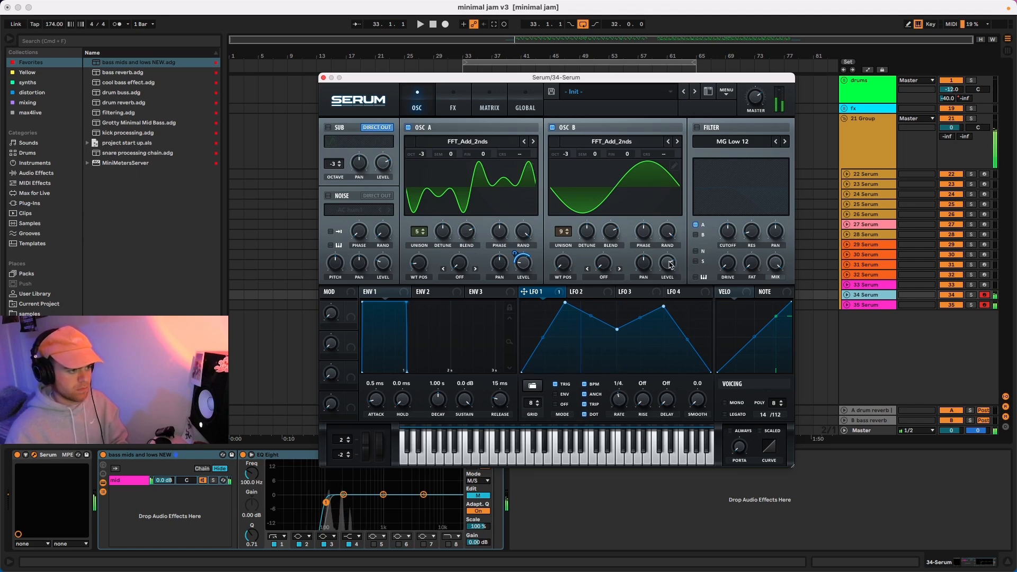
pyautogui.moveTo(526, 270)
pyautogui.moveTo(570, 154); pyautogui.dragTo(571, 123)
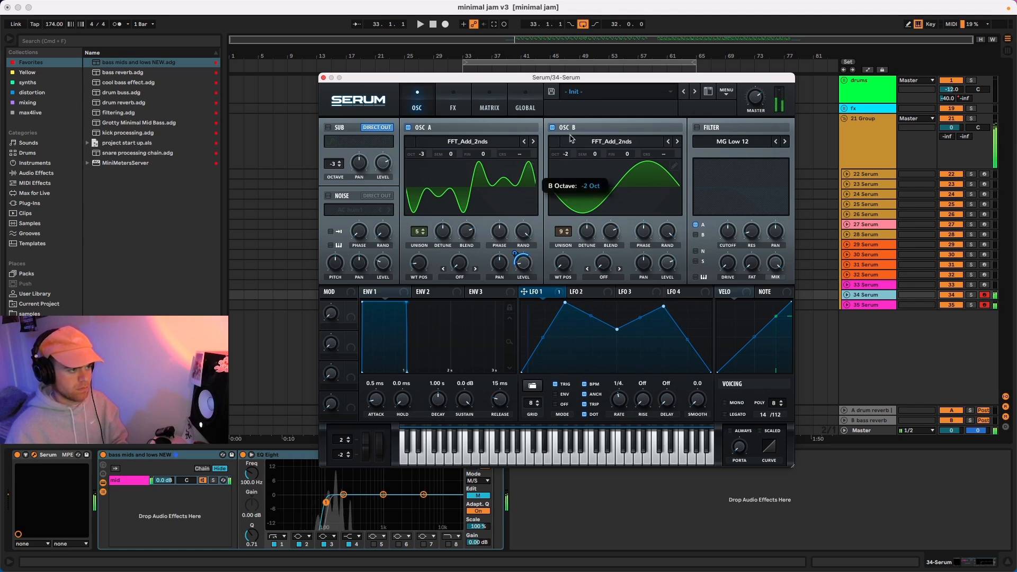
# Step: Enable the noise oscillator with the BrightWhite sample, lower its level, and assign LFO 1 to that level
pyautogui.click(329, 196)
pyautogui.click(350, 209)
pyautogui.moveTo(373, 225)
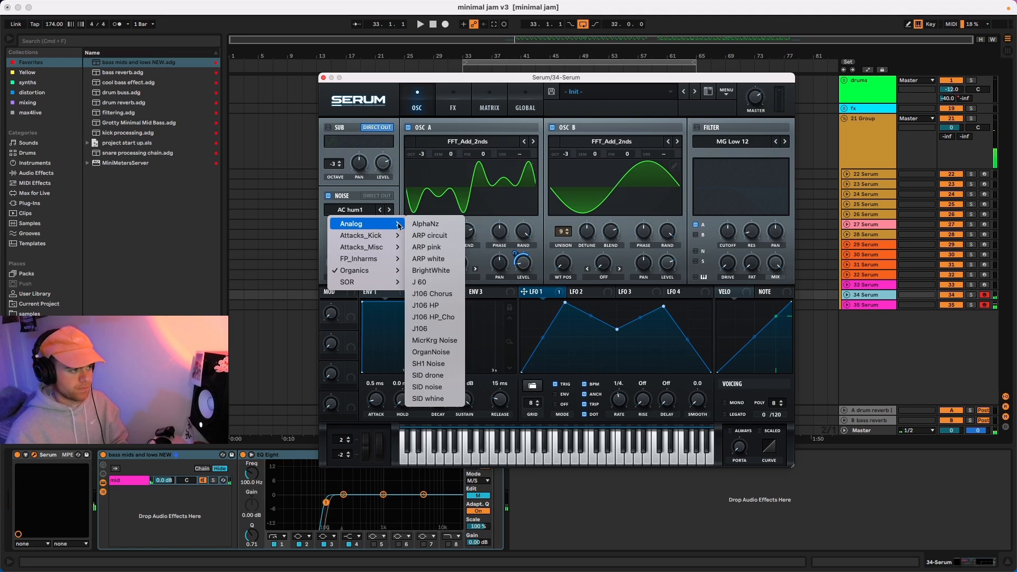
pyautogui.click(430, 270)
pyautogui.moveTo(382, 262); pyautogui.dragTo(384, 294)
pyautogui.moveTo(524, 292); pyautogui.dragTo(371, 313)
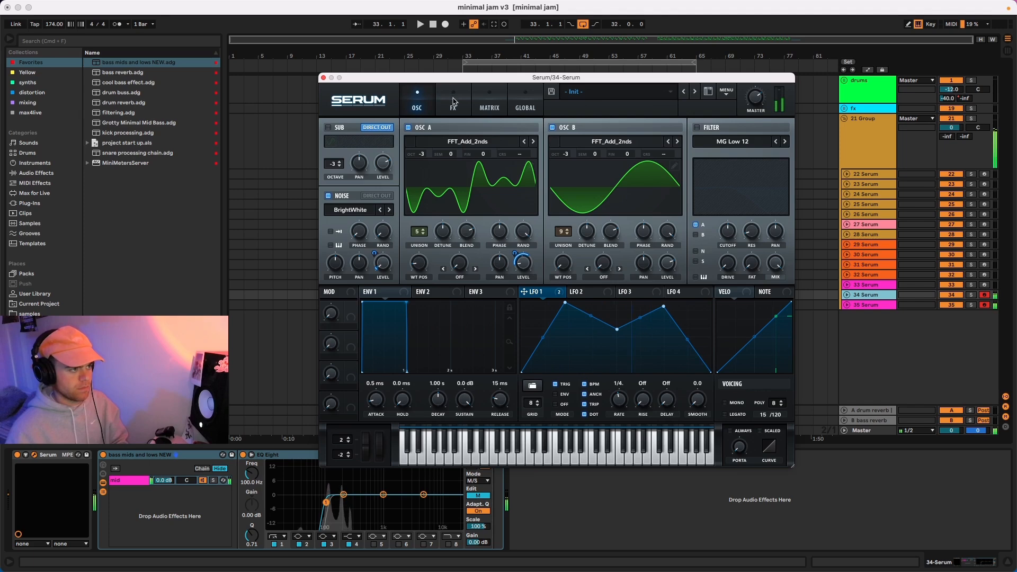
# Step: Enable a Tube distortion in 34 Serum's effects with the drive at 56%
pyautogui.click(452, 101)
pyautogui.click(332, 145)
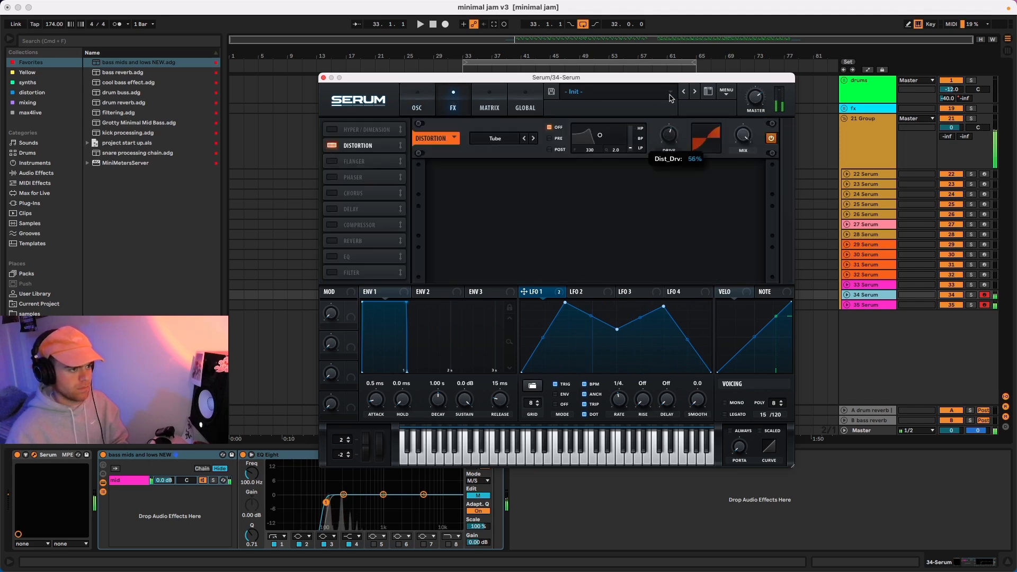
pyautogui.click(533, 139)
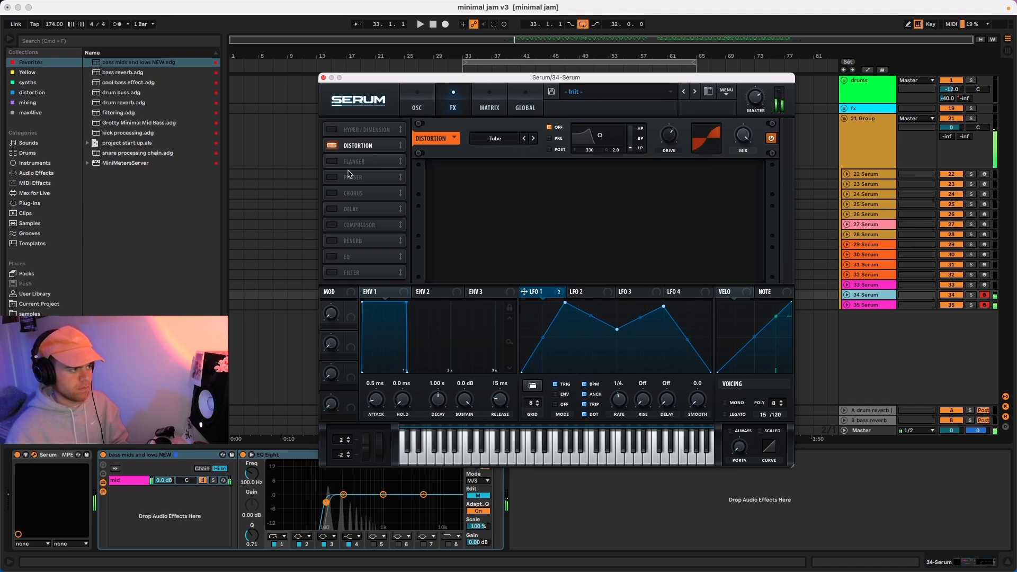
# Step: Add a chorus with an adjusted low-pass cutoff and a compressor after the distortion
pyautogui.click(332, 193)
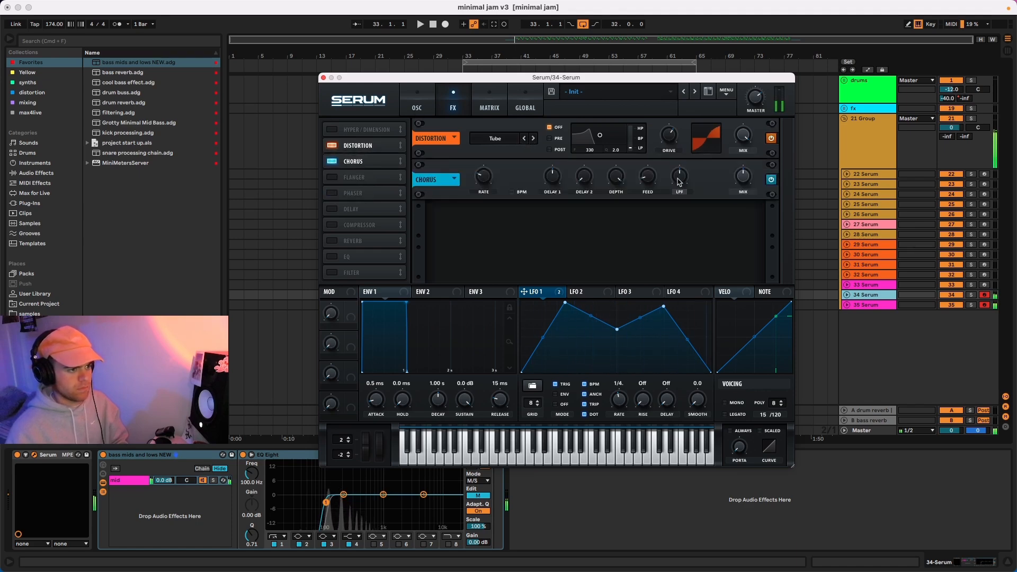
pyautogui.moveTo(679, 183)
pyautogui.moveTo(677, 195); pyautogui.dragTo(680, 175)
pyautogui.moveTo(749, 205)
pyautogui.moveTo(683, 157)
pyautogui.click(332, 225)
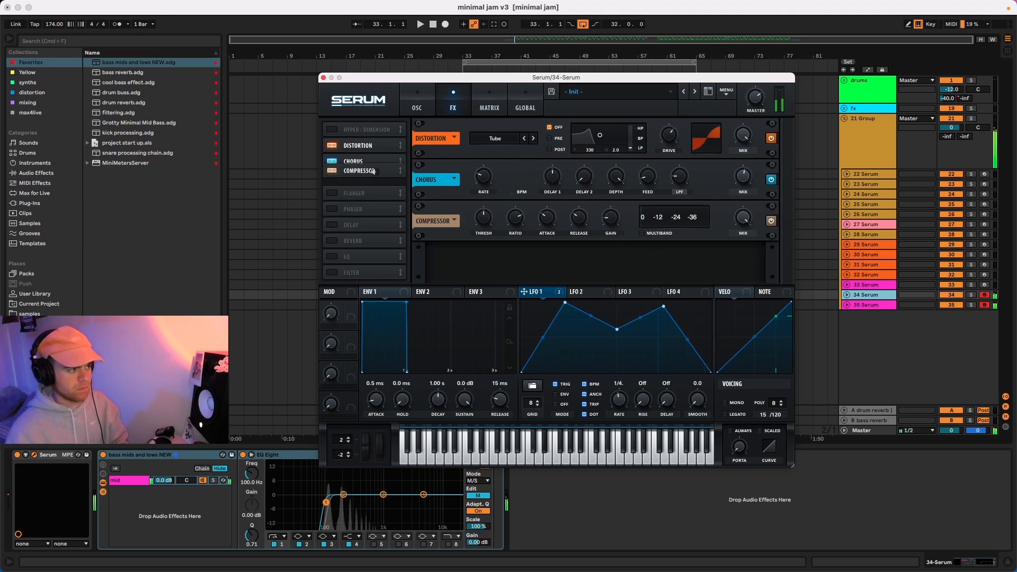
pyautogui.click(416, 103)
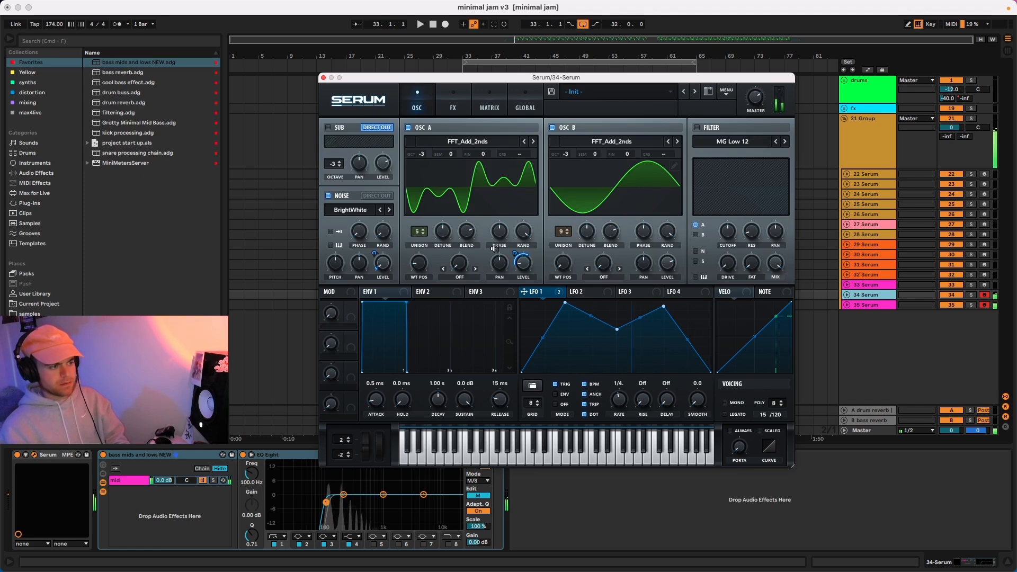
# Step: Close the Serum window and add Thermal after the EQ Eight on track 34
pyautogui.click(323, 77)
pyautogui.click(32, 103)
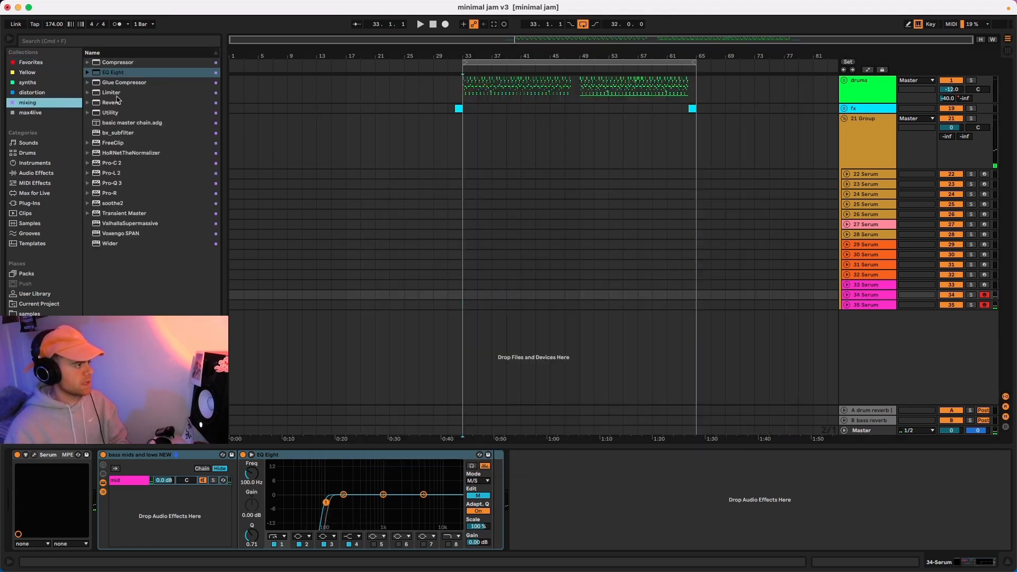
pyautogui.click(59, 93)
pyautogui.moveTo(118, 138)
pyautogui.mouseDown()
pyautogui.moveTo(556, 527)
pyautogui.moveTo(485, 506)
pyautogui.mouseUp()
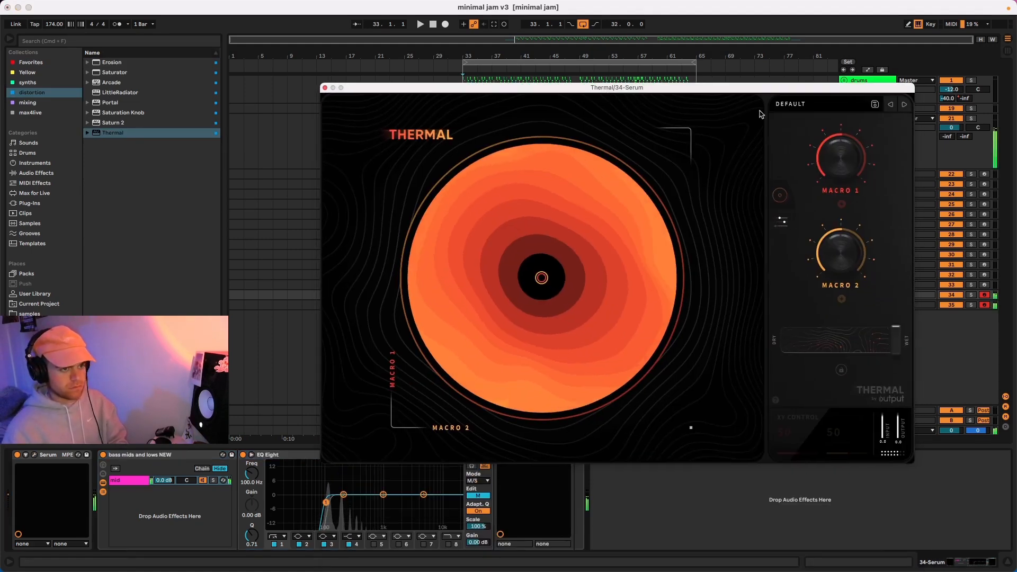
# Step: Load Thermal's Rejuvenator bass preset, set its XY control to 14 and 63, and close its window
pyautogui.click(795, 105)
pyautogui.click(449, 206)
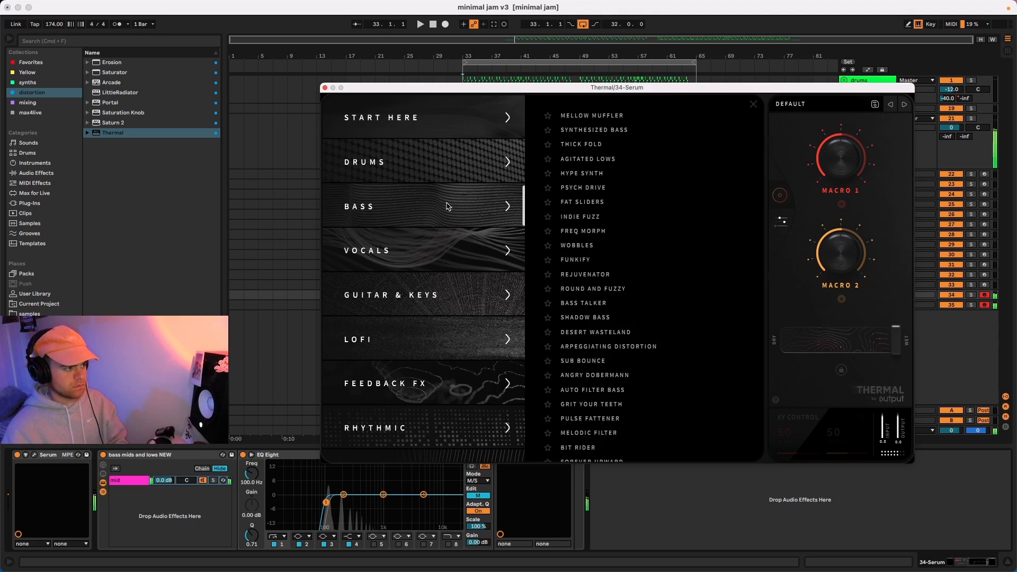
pyautogui.click(622, 301)
pyautogui.click(609, 275)
pyautogui.click(779, 195)
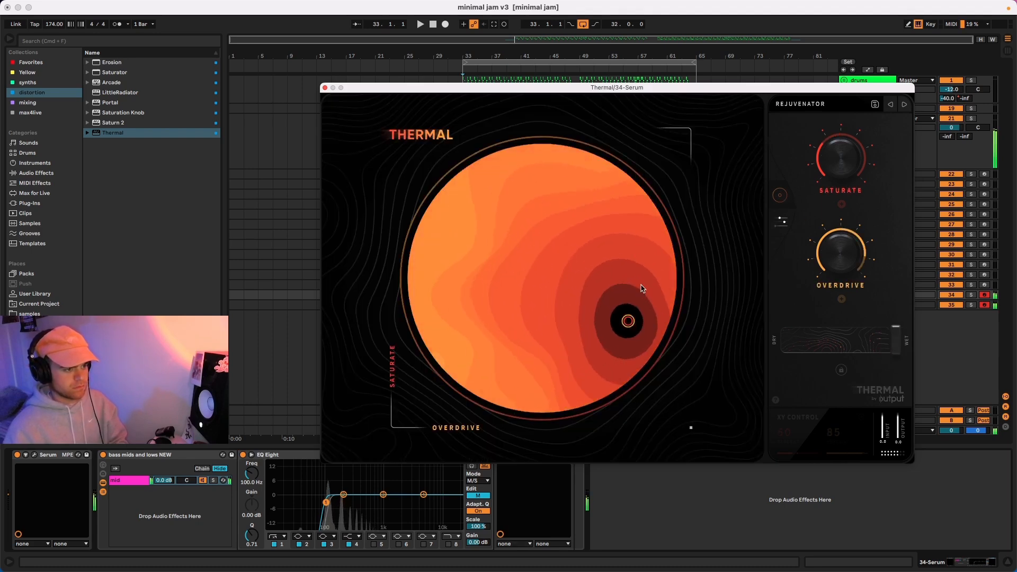
pyautogui.moveTo(624, 307); pyautogui.dragTo(489, 356)
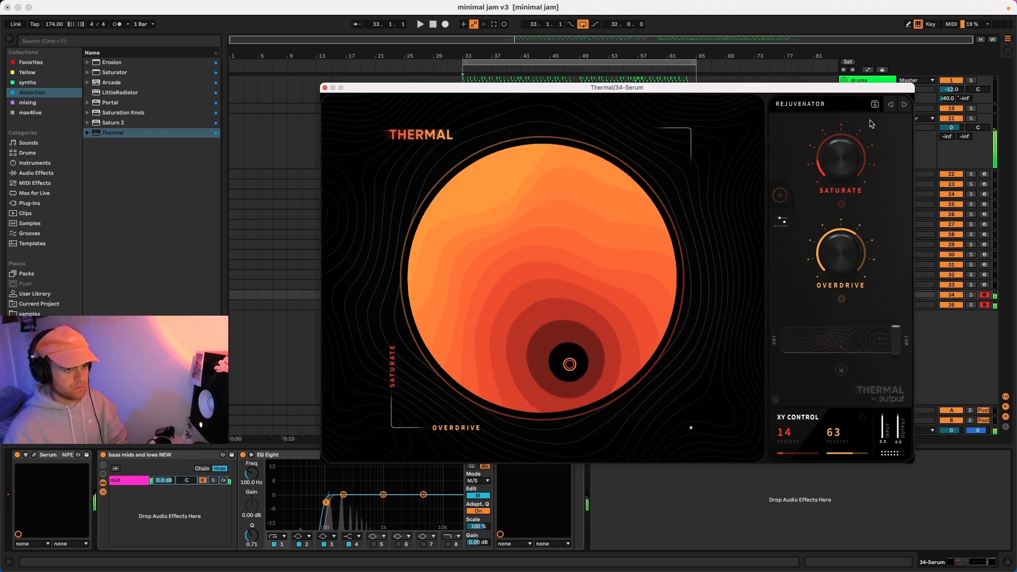
pyautogui.click(325, 88)
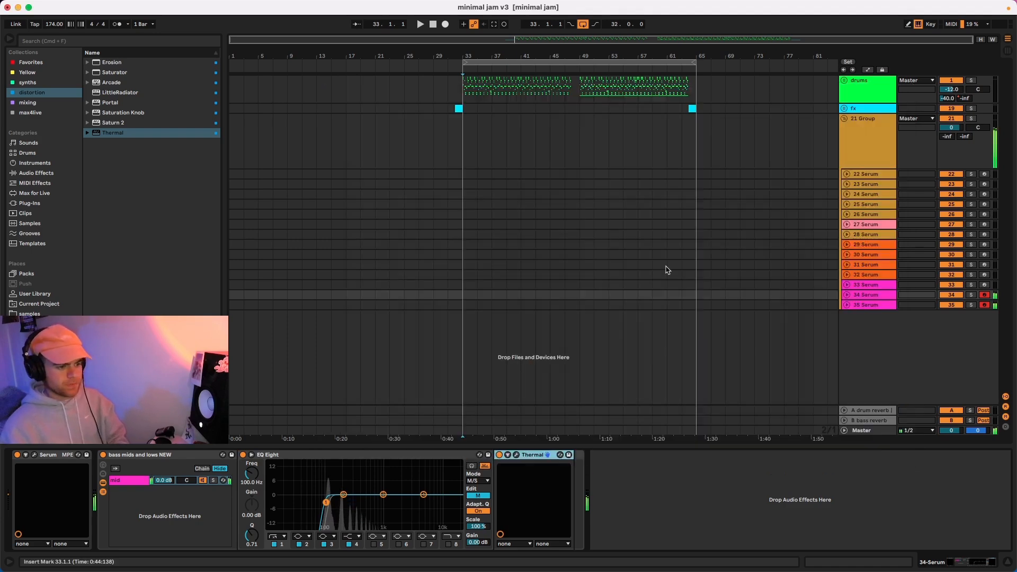
# Step: Duplicate the 34 Serum track, arm only the copy, and open its Serum instance to audition it
pyautogui.click(869, 298)
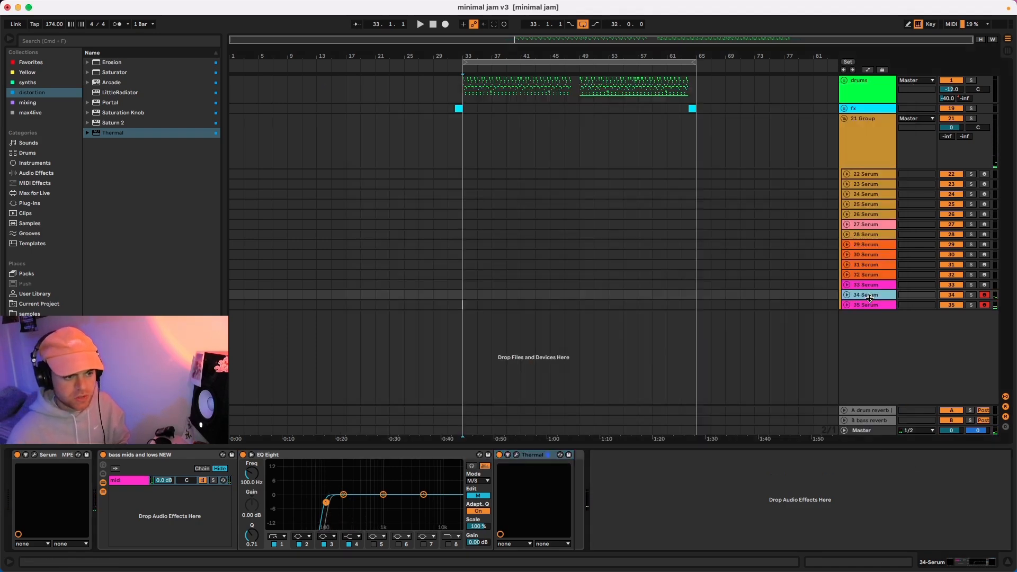
pyautogui.press('super+d')
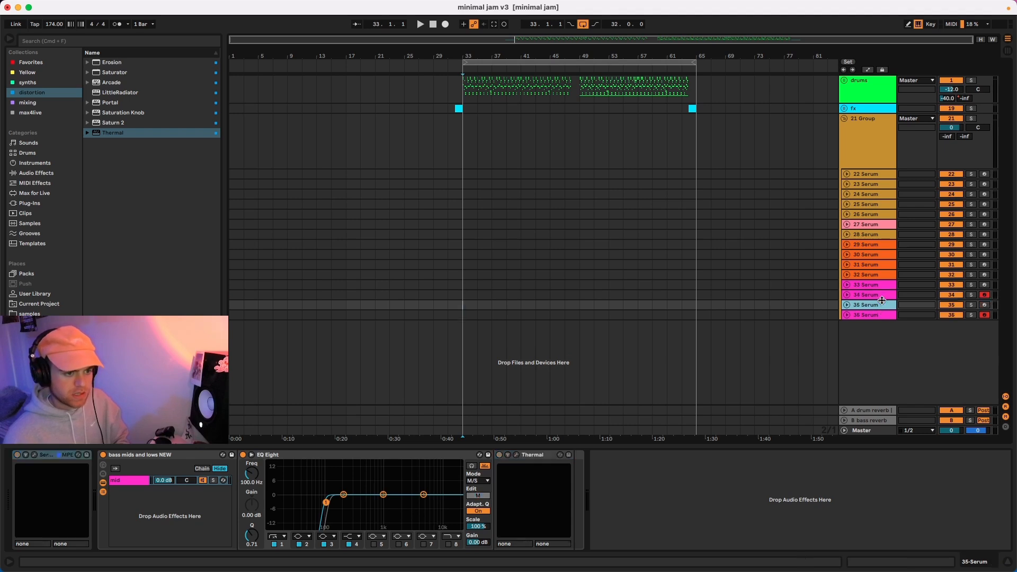
pyautogui.click(984, 304)
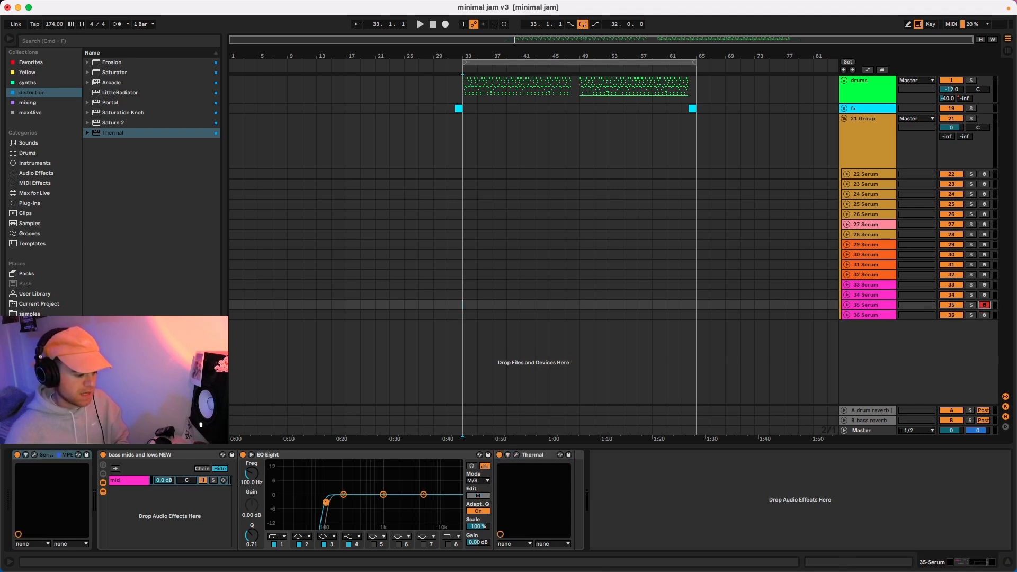
pyautogui.doubleClick(871, 306)
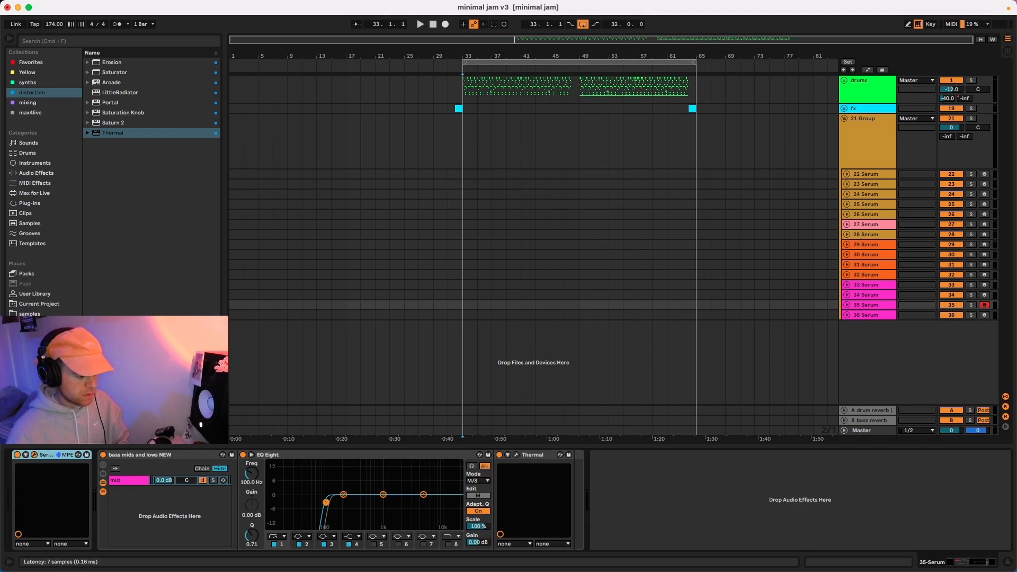
pyautogui.click(34, 454)
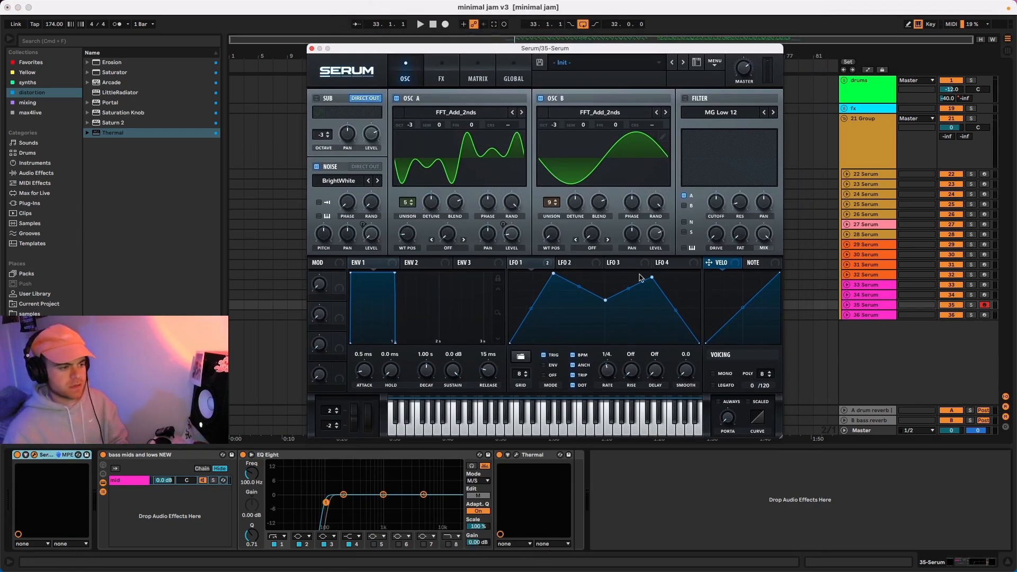
pyautogui.press('s')
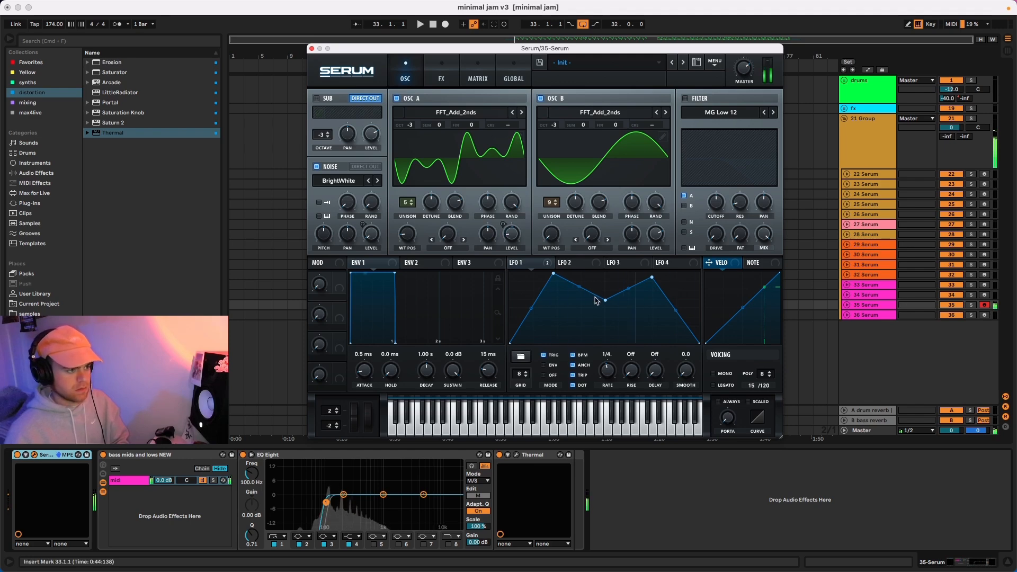
# Step: Reshape LFO 1 into a single plateau with a fast rise and a rounded steep drop to zero near mid-cycle
pyautogui.doubleClick(650, 279)
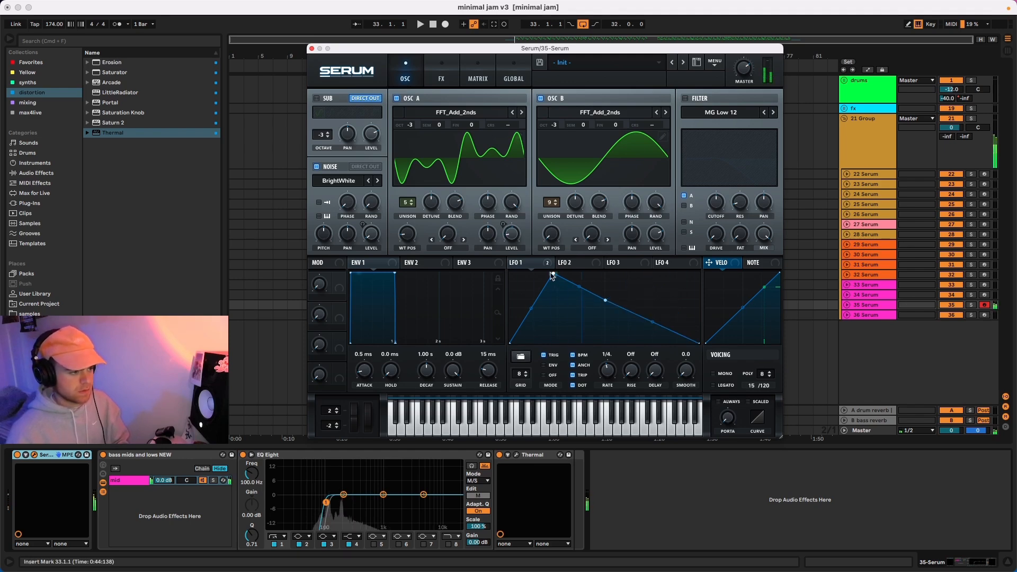
pyautogui.moveTo(551, 274); pyautogui.dragTo(500, 267)
pyautogui.moveTo(606, 301); pyautogui.dragTo(631, 348)
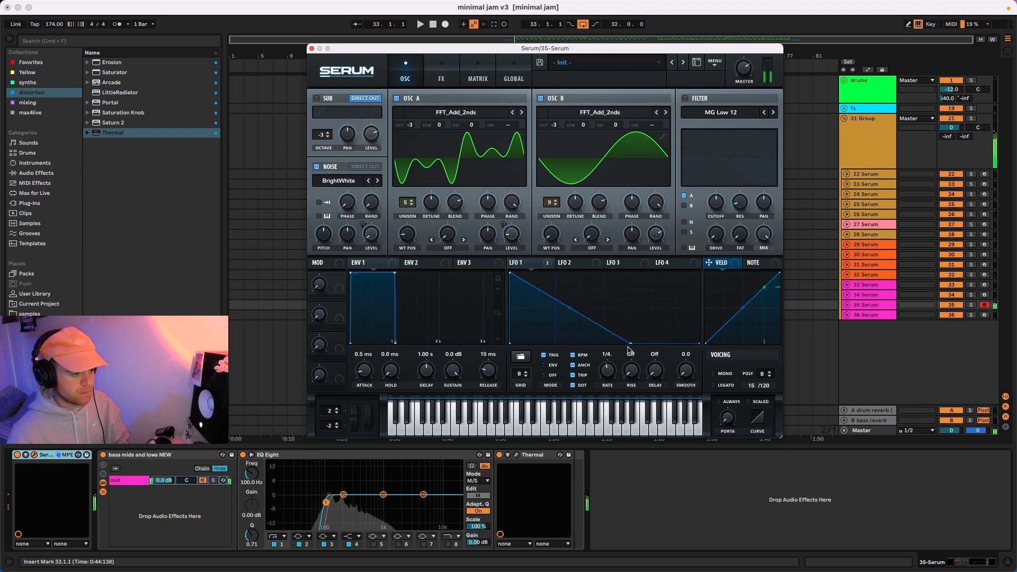
pyautogui.moveTo(569, 308); pyautogui.dragTo(571, 284)
pyautogui.moveTo(510, 273); pyautogui.dragTo(519, 265)
pyautogui.moveTo(515, 309); pyautogui.dragTo(519, 326)
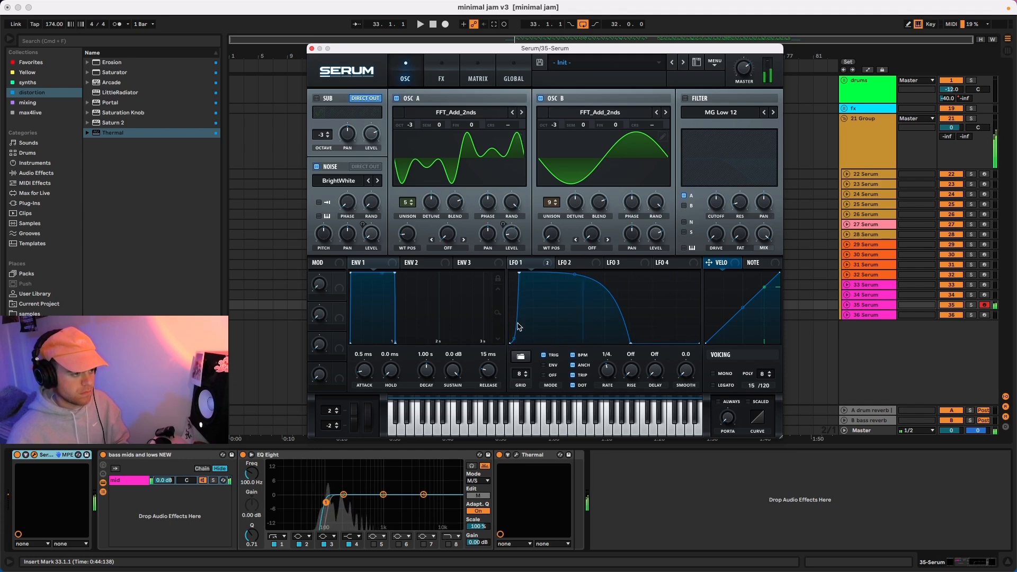
pyautogui.moveTo(634, 342); pyautogui.dragTo(609, 345)
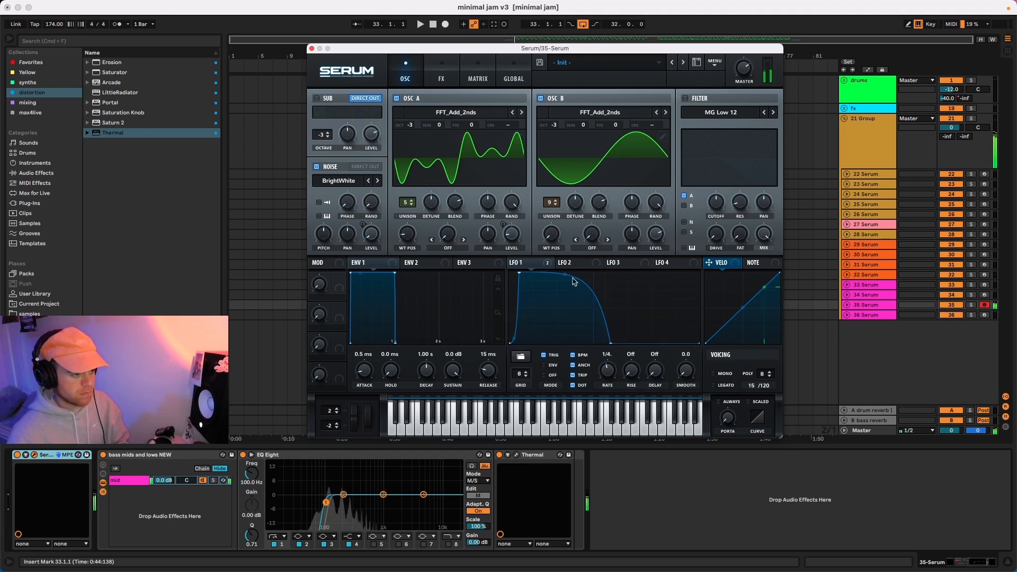
pyautogui.moveTo(574, 281); pyautogui.dragTo(566, 264)
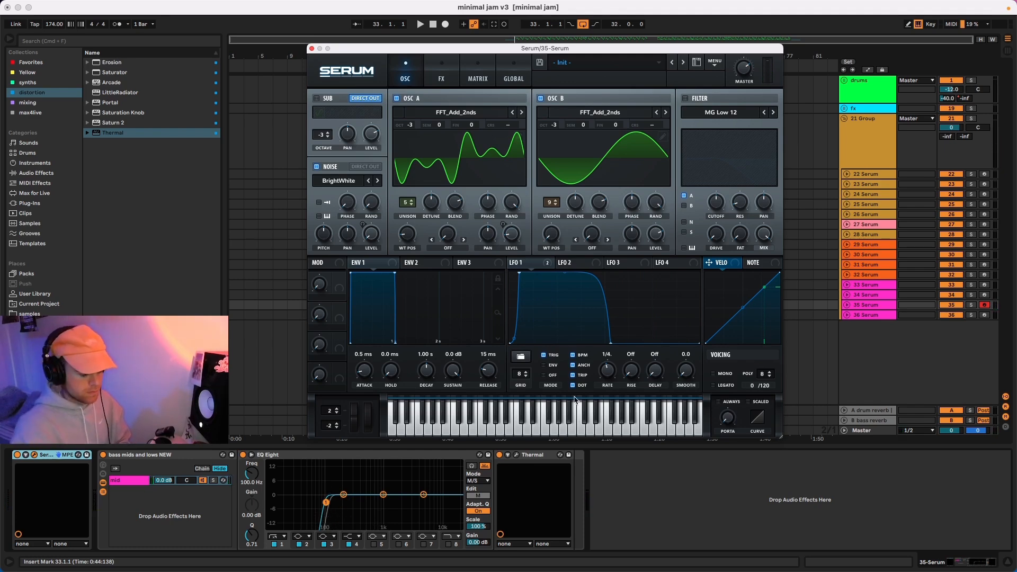
pyautogui.press('d')
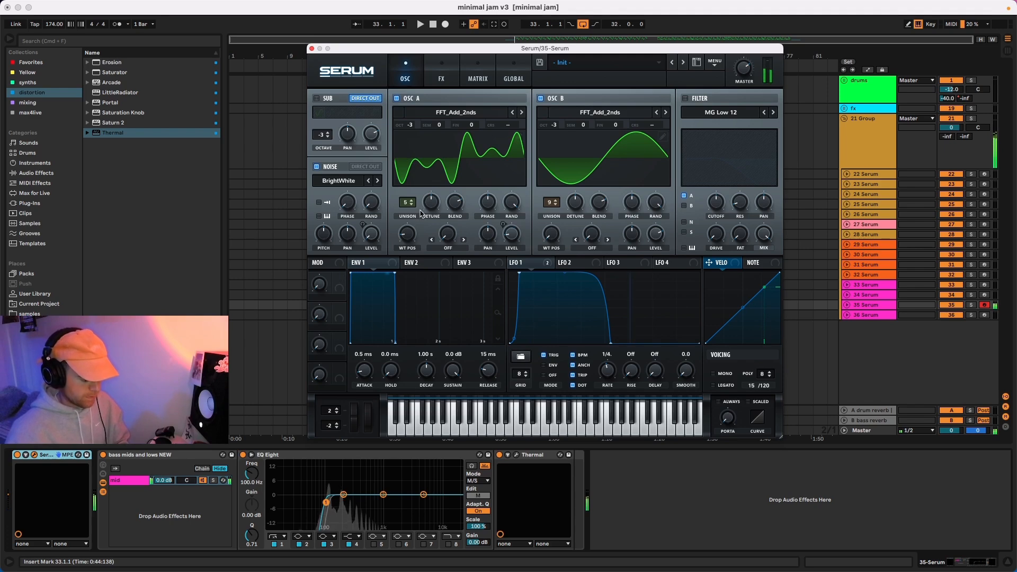
# Step: Switch LFO 1 to envelope mode, shorten its shape slightly, and assign it to OSC B's level
pyautogui.moveTo(415, 238); pyautogui.dragTo(414, 222)
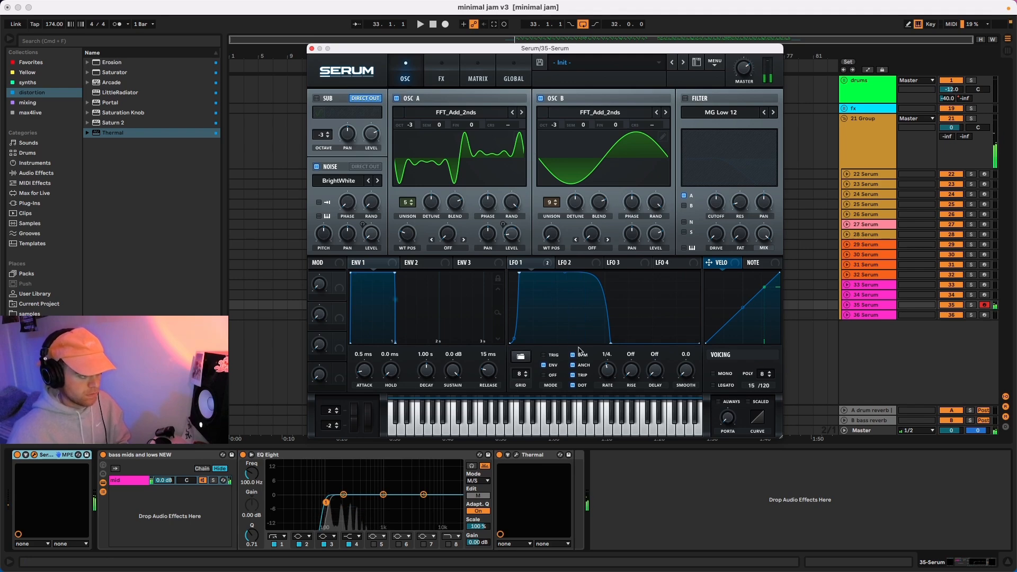
pyautogui.moveTo(612, 344); pyautogui.dragTo(607, 343)
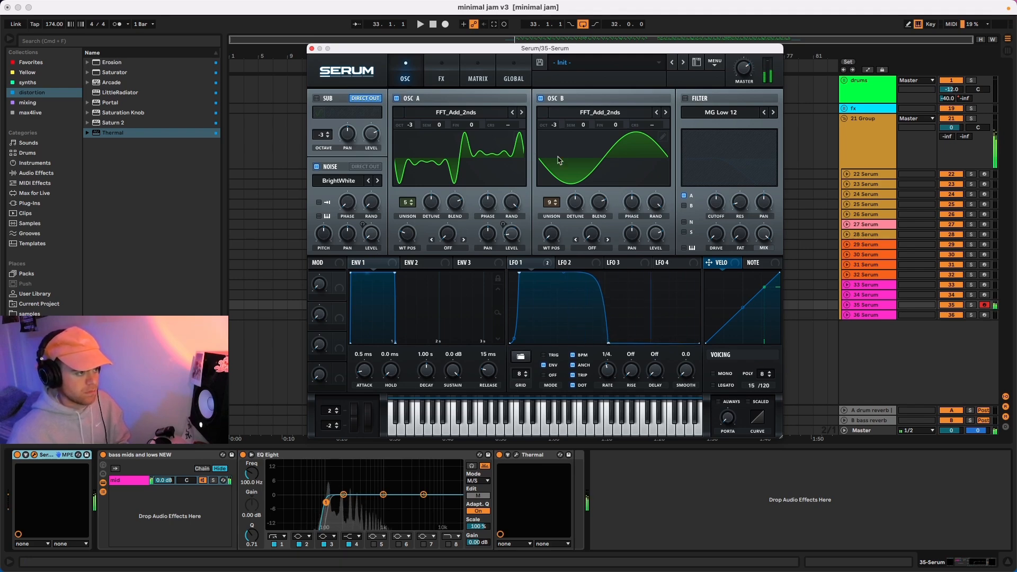
pyautogui.moveTo(550, 232)
pyautogui.mouseDown()
pyautogui.moveTo(549, 198)
pyautogui.moveTo(550, 229)
pyautogui.mouseUp()
pyautogui.moveTo(512, 263); pyautogui.dragTo(656, 237)
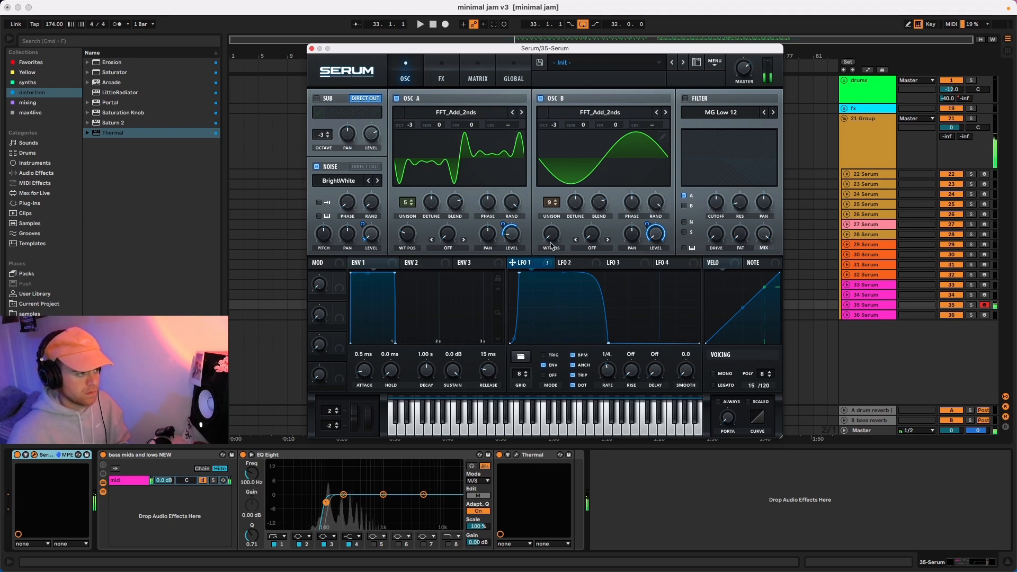
# Step: Set OSC A's wavetable position to 31 and increase LFO 1's modulation of the OSC A and noise levels
pyautogui.moveTo(408, 236)
pyautogui.mouseDown()
pyautogui.moveTo(408, 226)
pyautogui.moveTo(407, 250)
pyautogui.moveTo(418, 250)
pyautogui.mouseUp()
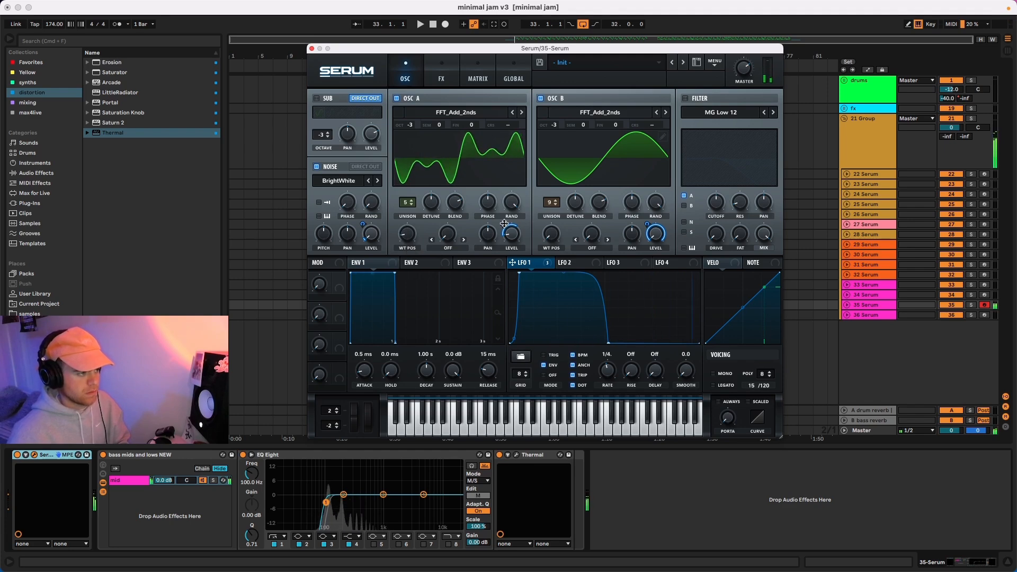
pyautogui.moveTo(504, 223); pyautogui.dragTo(505, 215)
pyautogui.moveTo(512, 262); pyautogui.dragTo(364, 221)
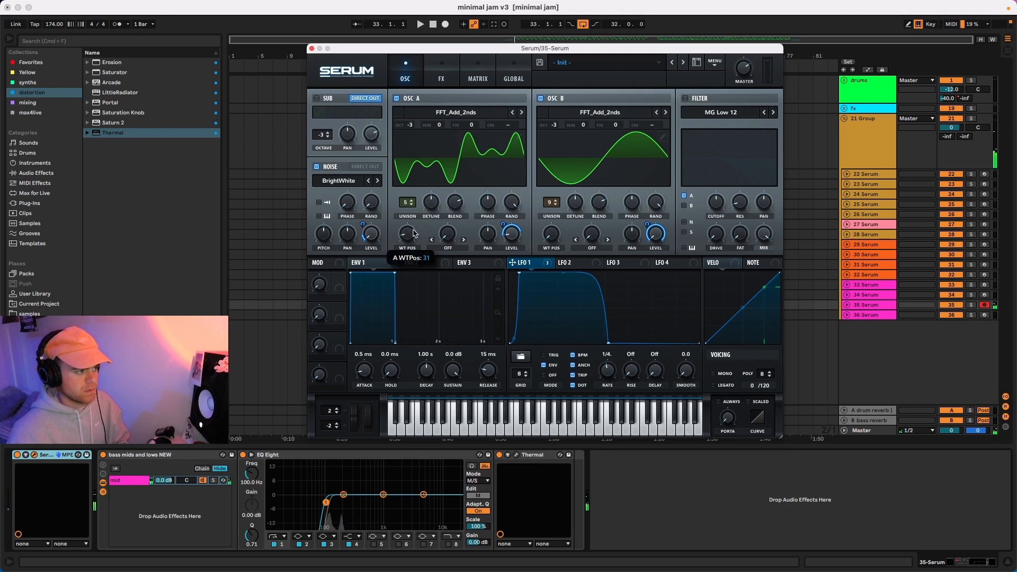
# Step: Switch 35 Serum's compressor to multiband and increase the Tube distortion's drive
pyautogui.click(440, 72)
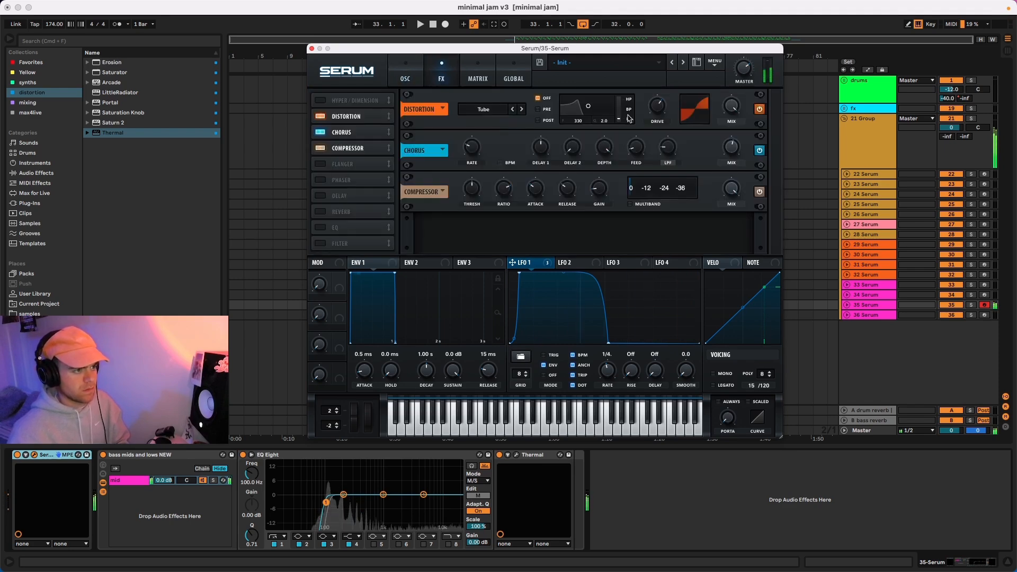
pyautogui.moveTo(665, 84); pyautogui.dragTo(658, 127)
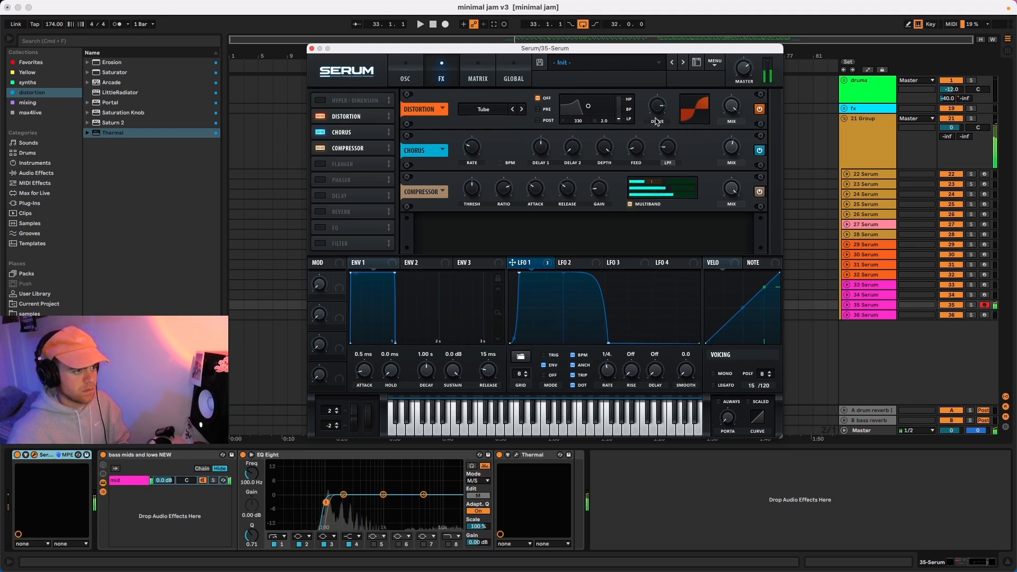
pyautogui.moveTo(658, 108); pyautogui.dragTo(657, 100)
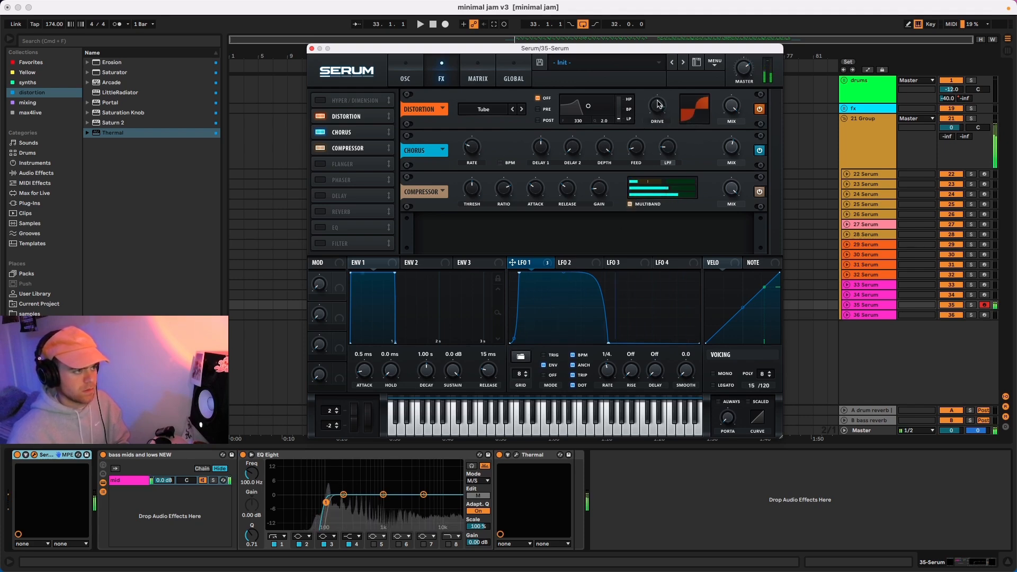
# Step: Enable the MG Low 12 filter for oscillators A and B, lower its cutoff, and assign LFO 1 to the cutoff
pyautogui.click(405, 79)
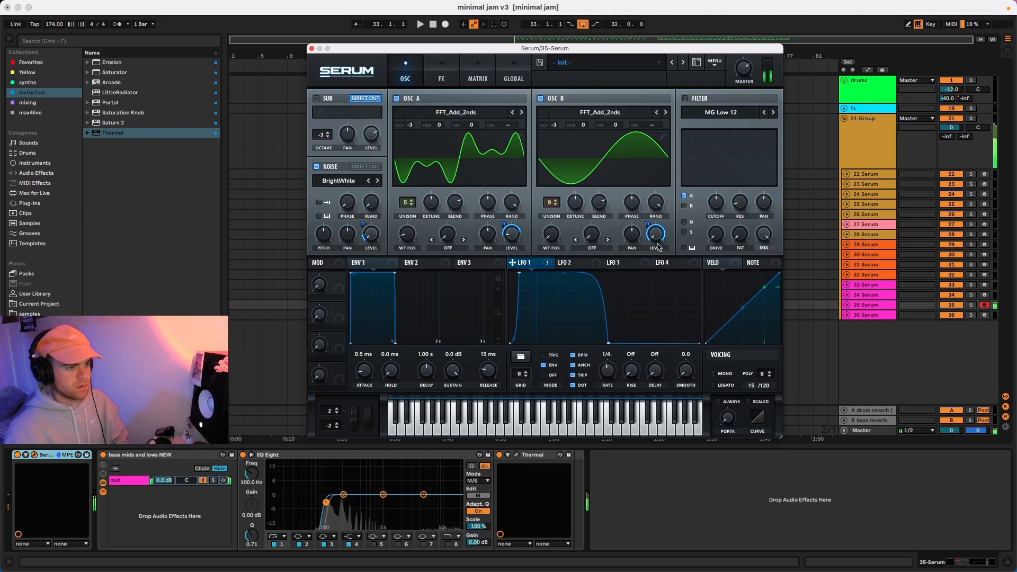
pyautogui.click(686, 98)
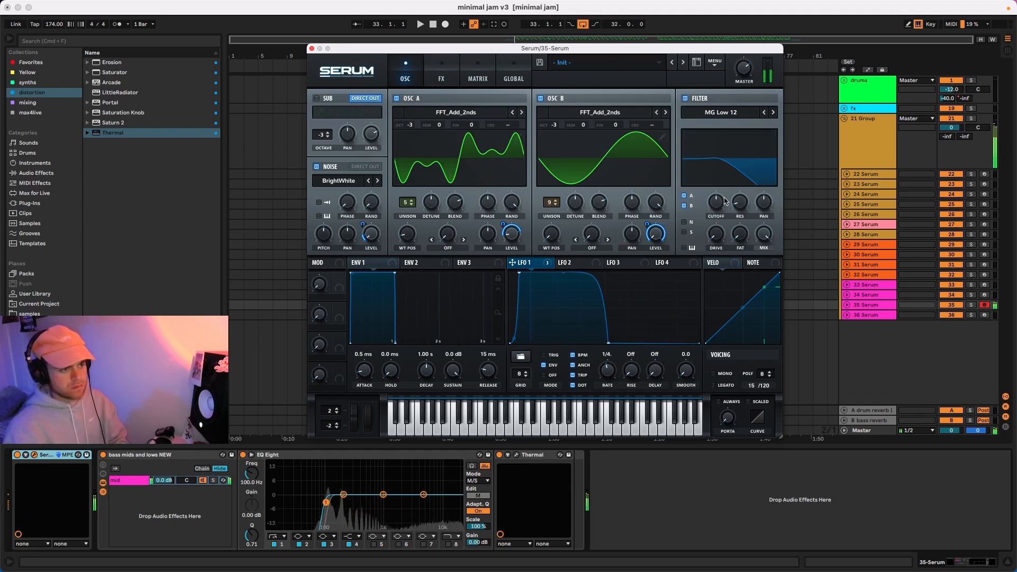
pyautogui.moveTo(726, 202); pyautogui.dragTo(719, 217)
pyautogui.moveTo(542, 261); pyautogui.dragTo(716, 202)
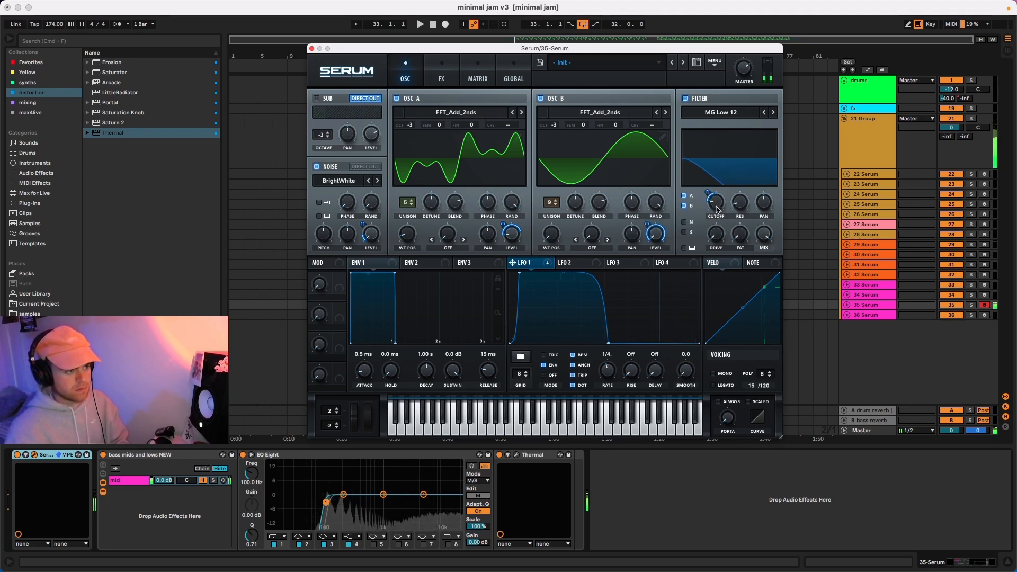
# Step: Arm 36 Serum together with 35 Serum and play the mid and low layers together in different octaves
pyautogui.click(846, 304)
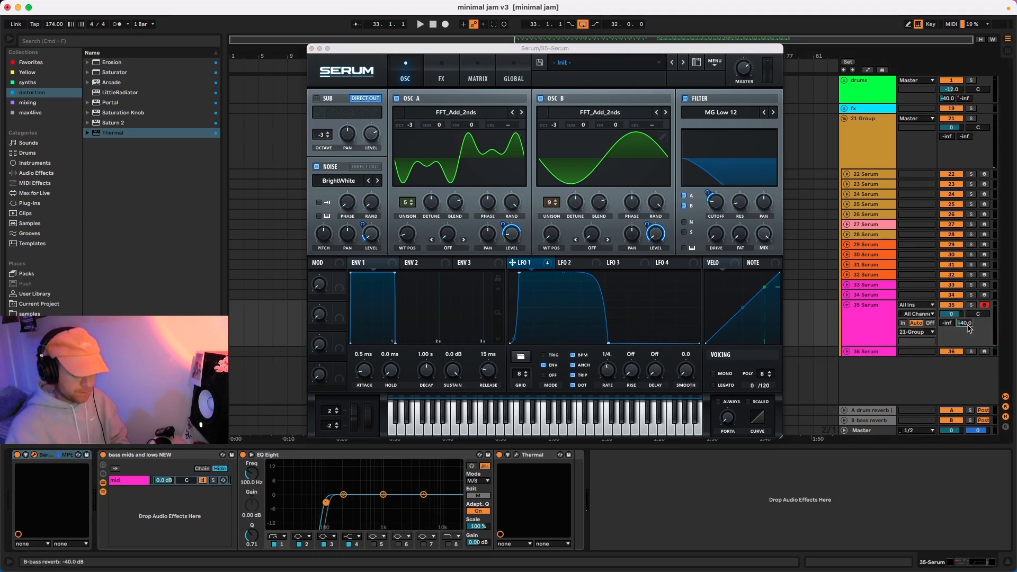
pyautogui.press('a')
pyautogui.press('x')
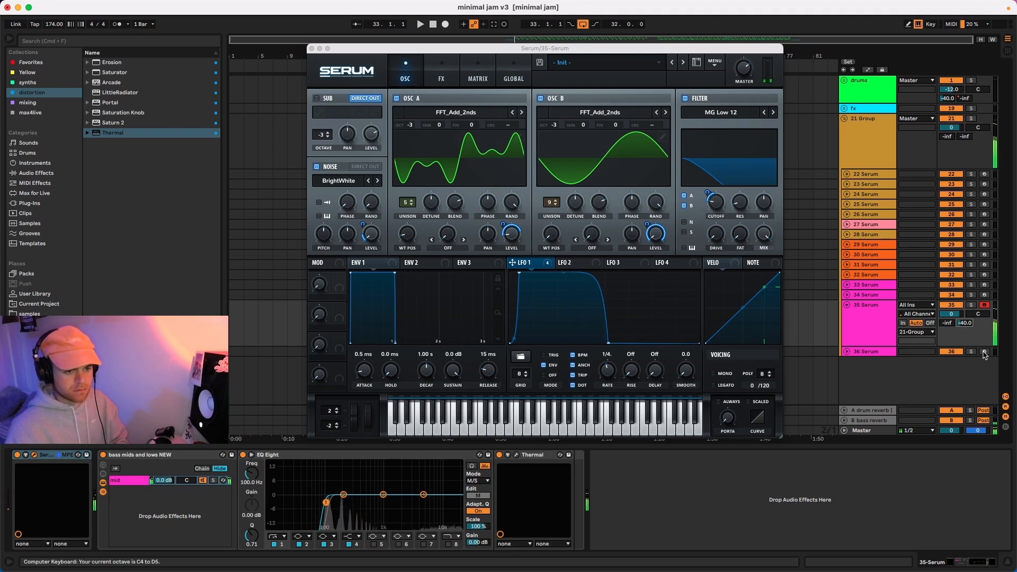
pyautogui.click(984, 352)
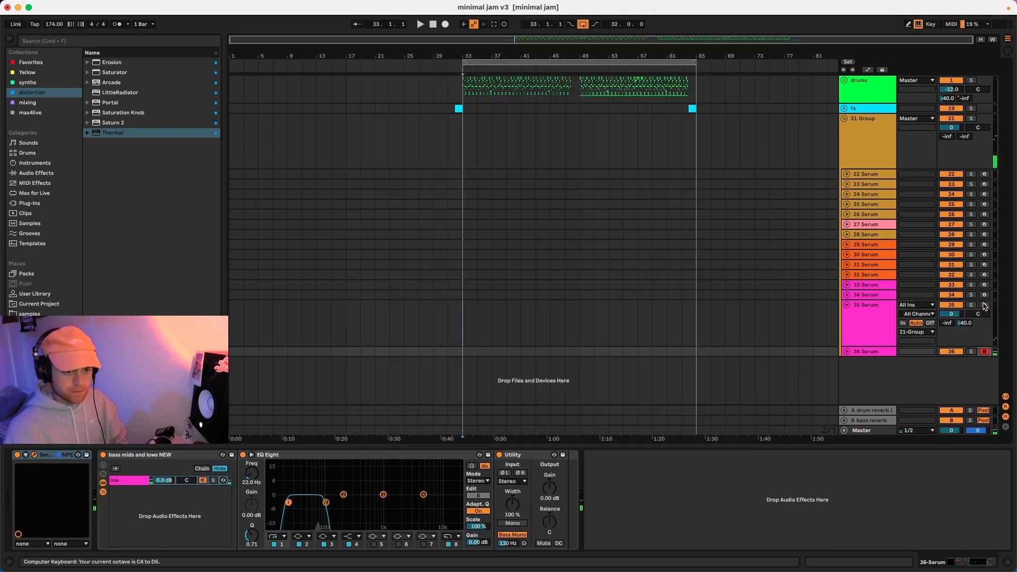
pyautogui.press('a')
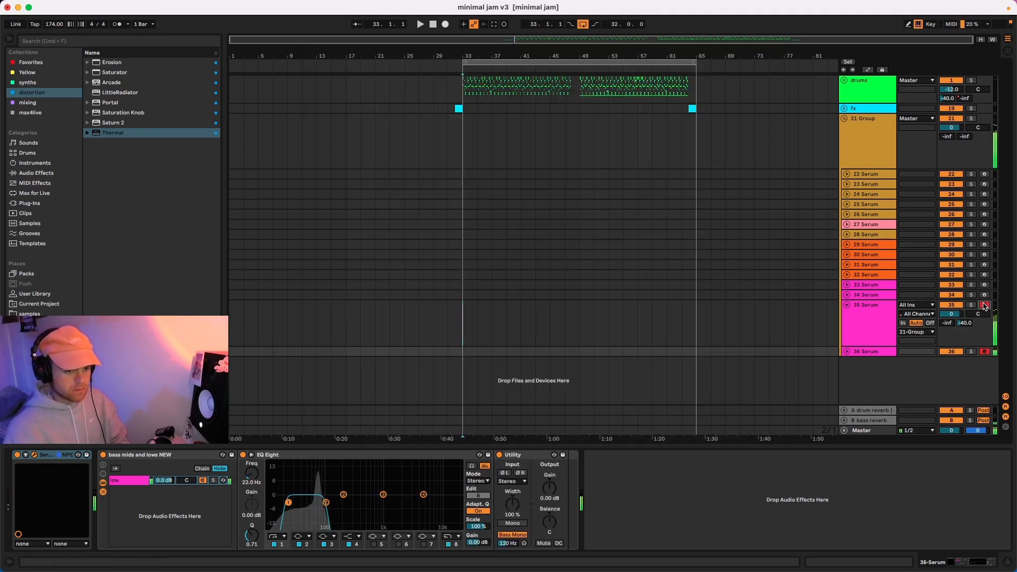
pyautogui.press('z')
pyautogui.press('z')
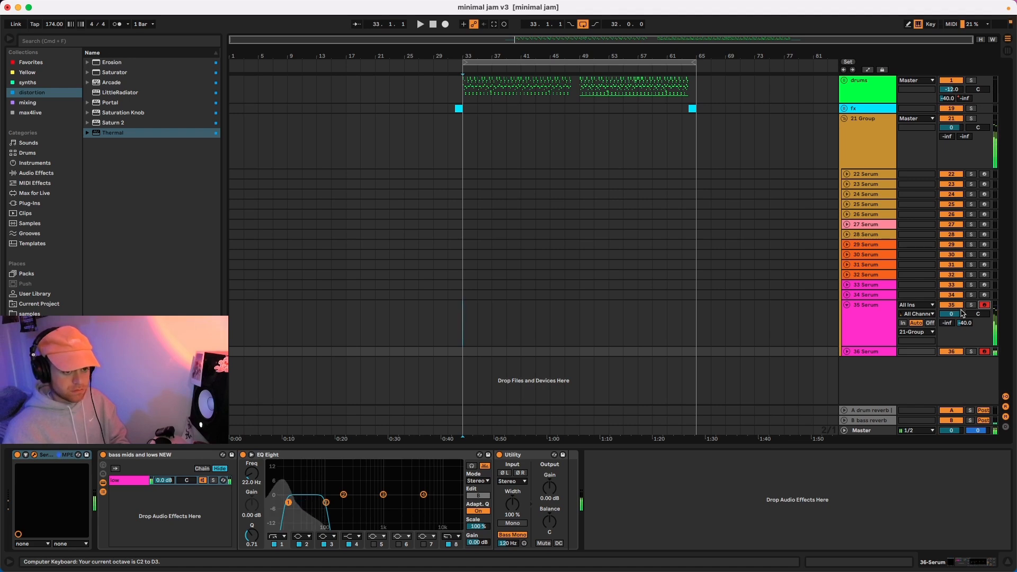
pyautogui.press('x')
pyautogui.press('a')
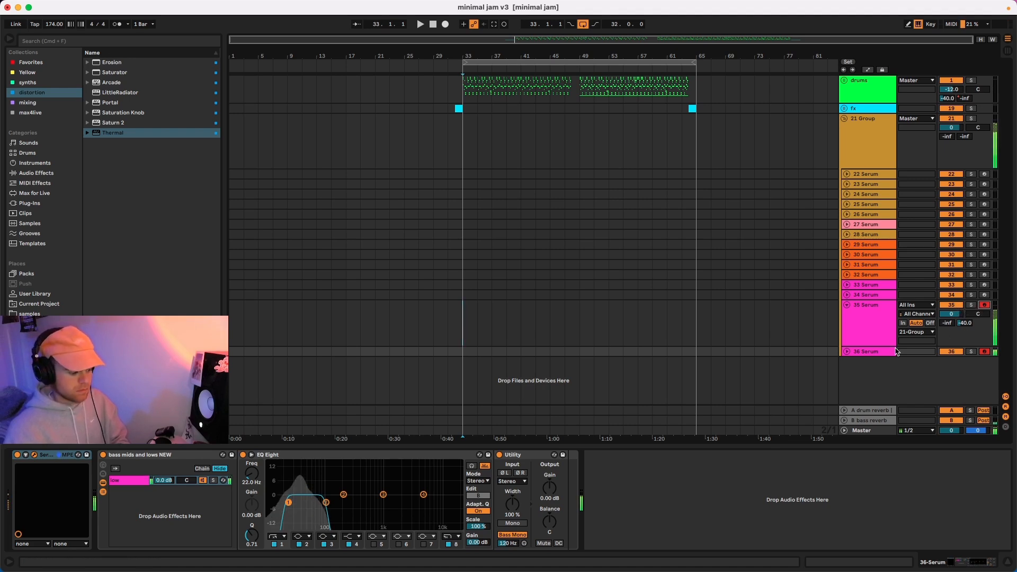
# Step: Review 35 Serum's effects chain and oscillator settings, then close its synth window and fold the track
pyautogui.click(853, 323)
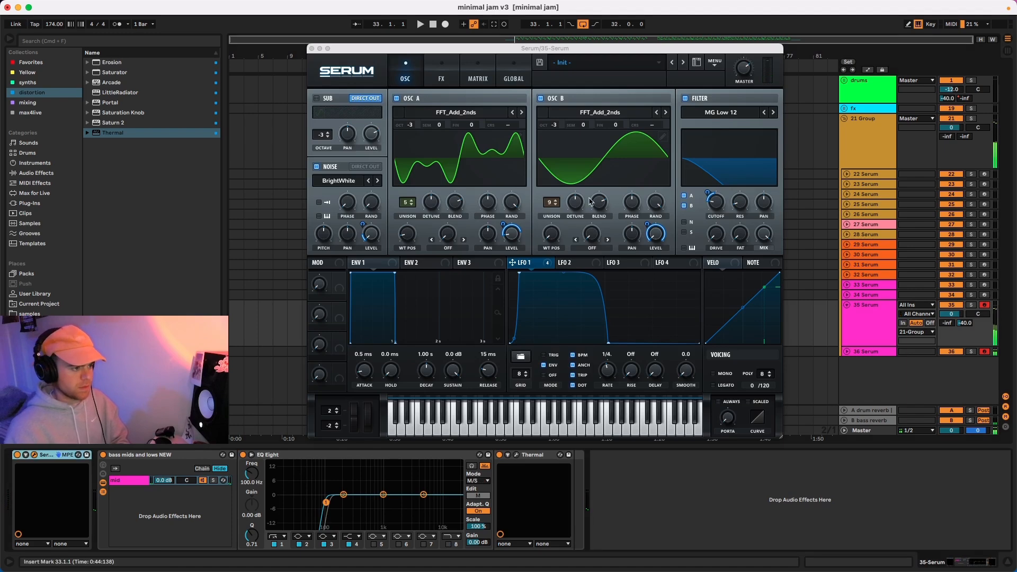
pyautogui.click(441, 79)
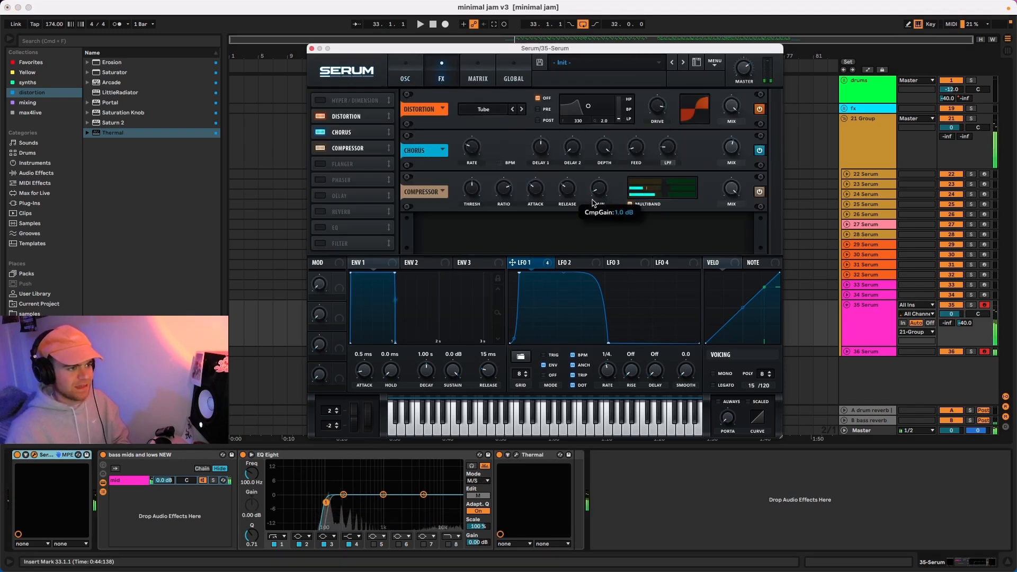
pyautogui.moveTo(656, 129)
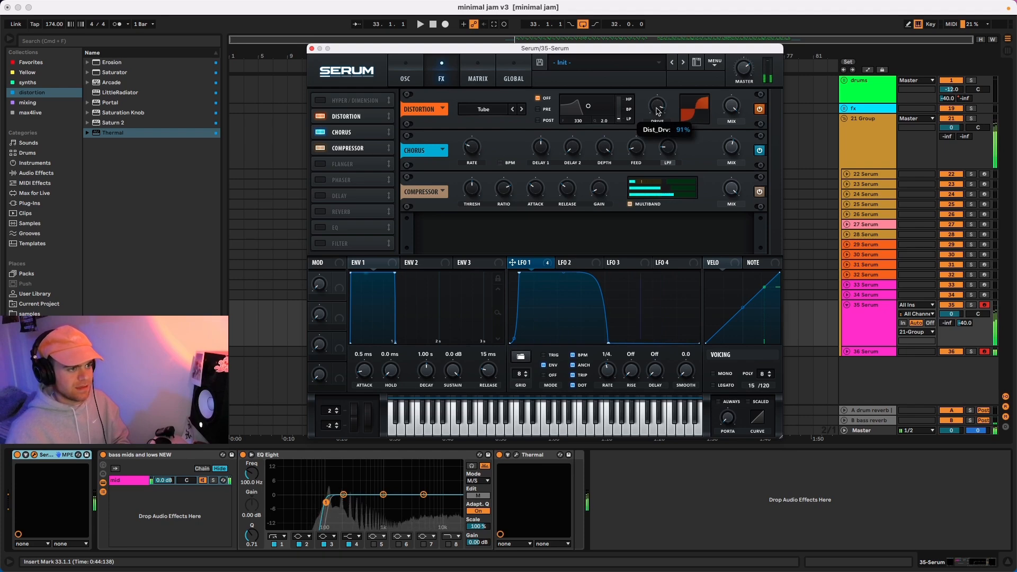
pyautogui.click(406, 78)
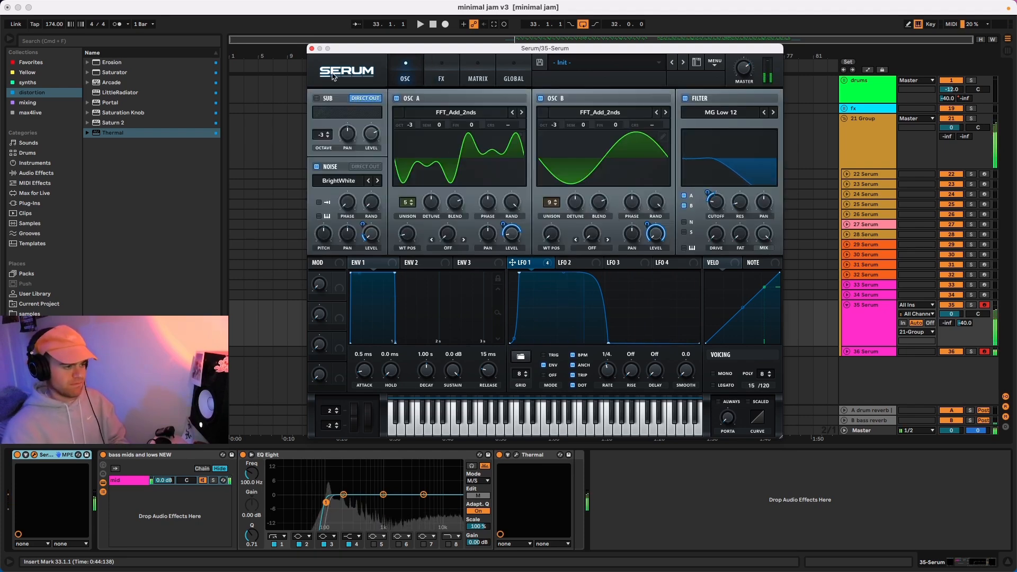
pyautogui.click(312, 49)
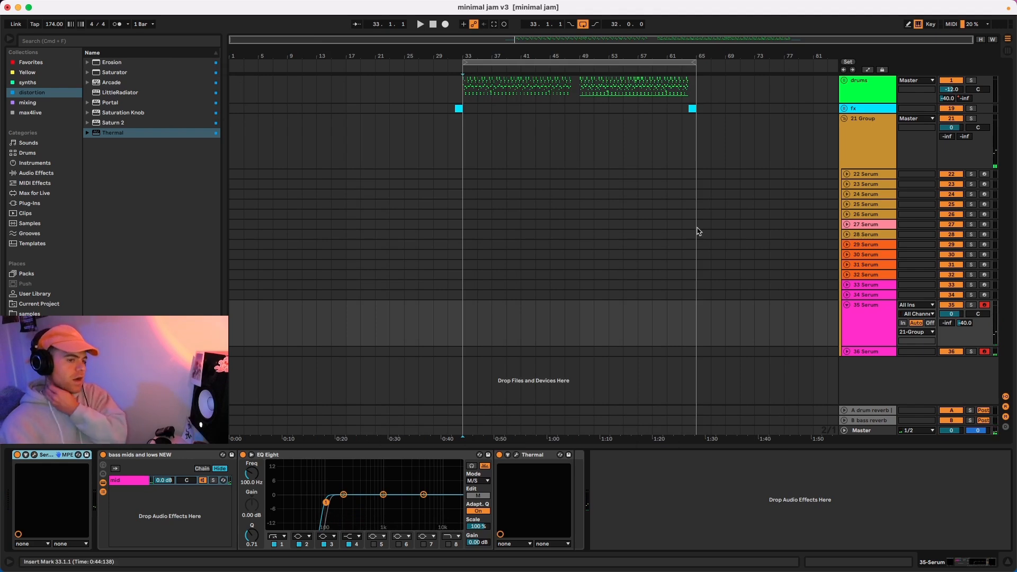
pyautogui.click(845, 307)
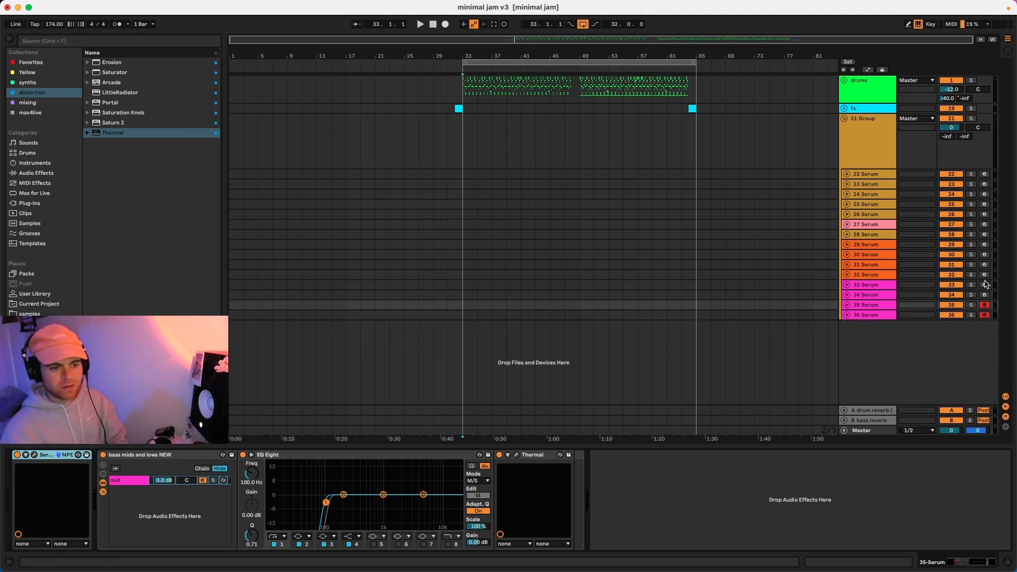
# Step: Audition every bass in order by arming and playing each track from 22 Serum through 36 Serum
pyautogui.click(983, 305)
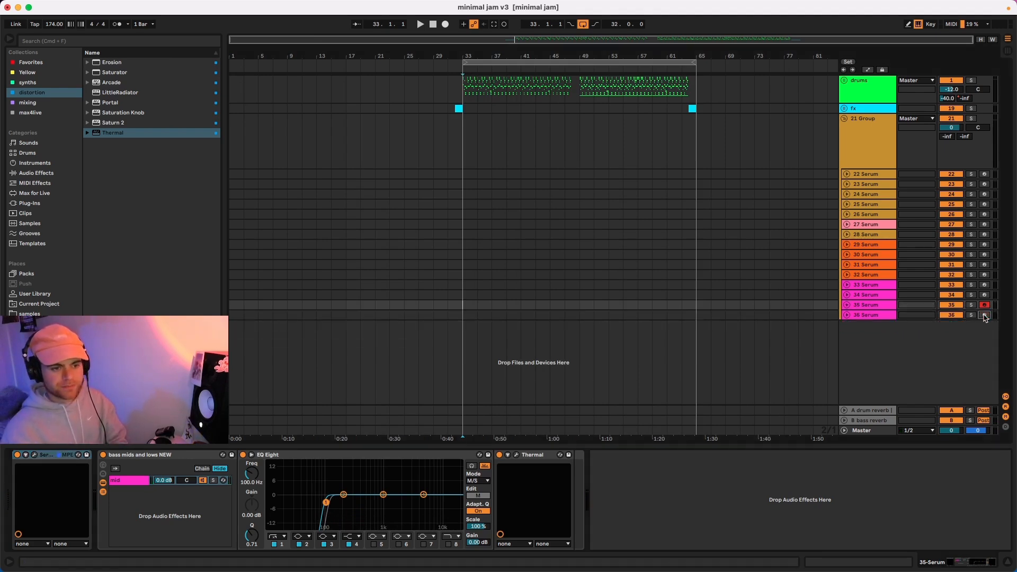
pyautogui.click(984, 174)
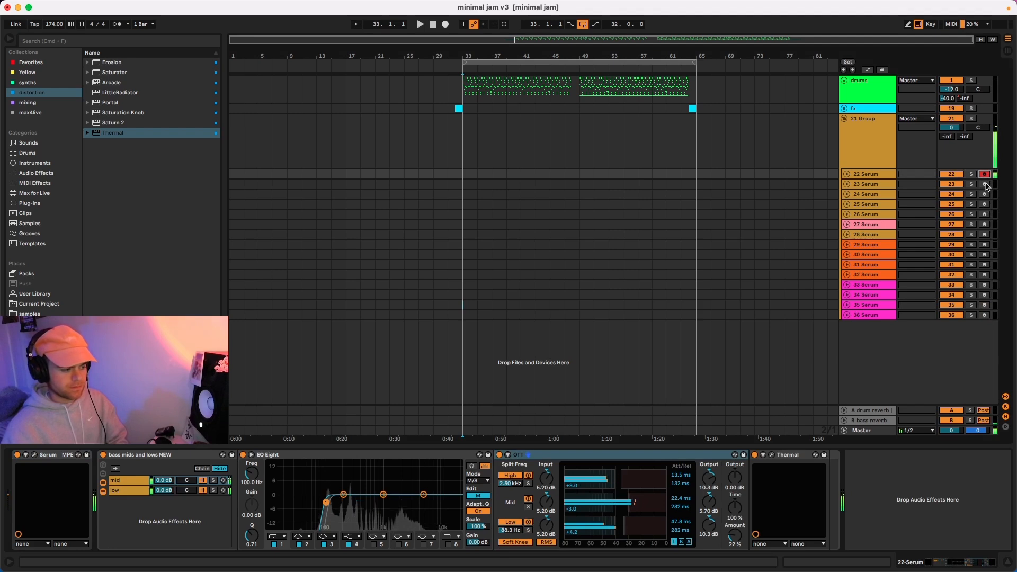
pyautogui.click(984, 184)
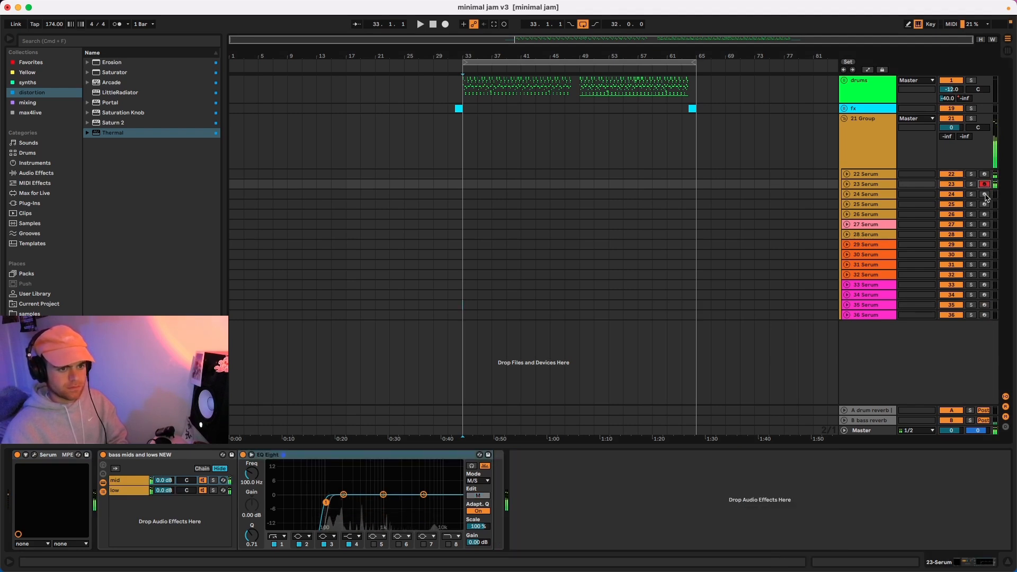
pyautogui.click(984, 195)
pyautogui.click(984, 204)
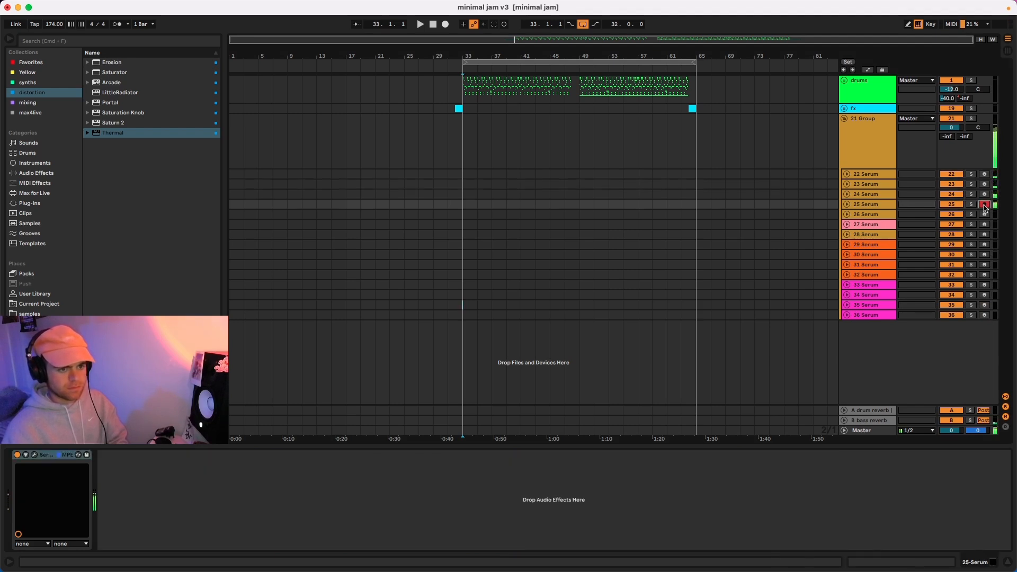
pyautogui.click(984, 215)
pyautogui.click(984, 224)
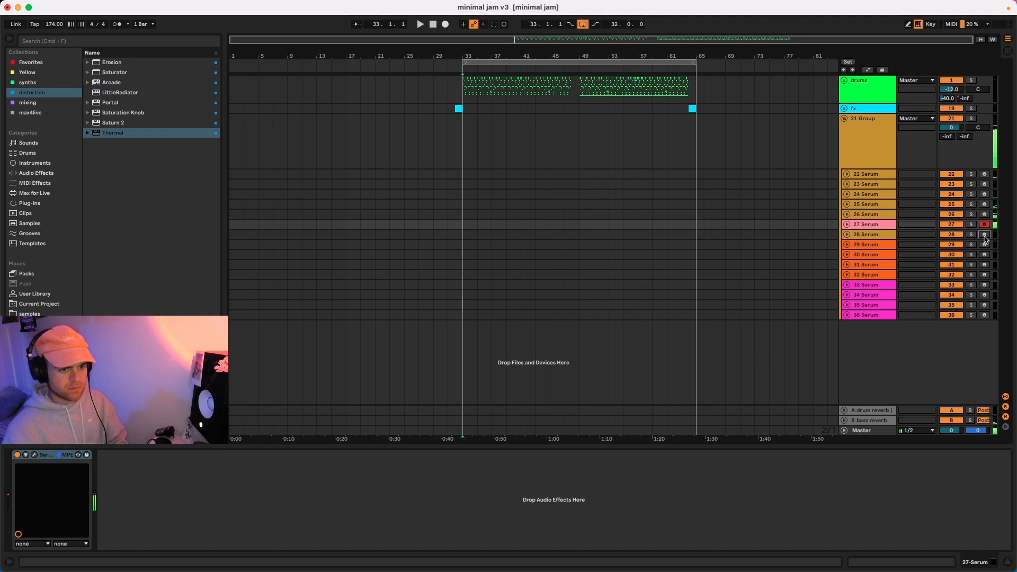
pyautogui.click(985, 235)
pyautogui.click(984, 244)
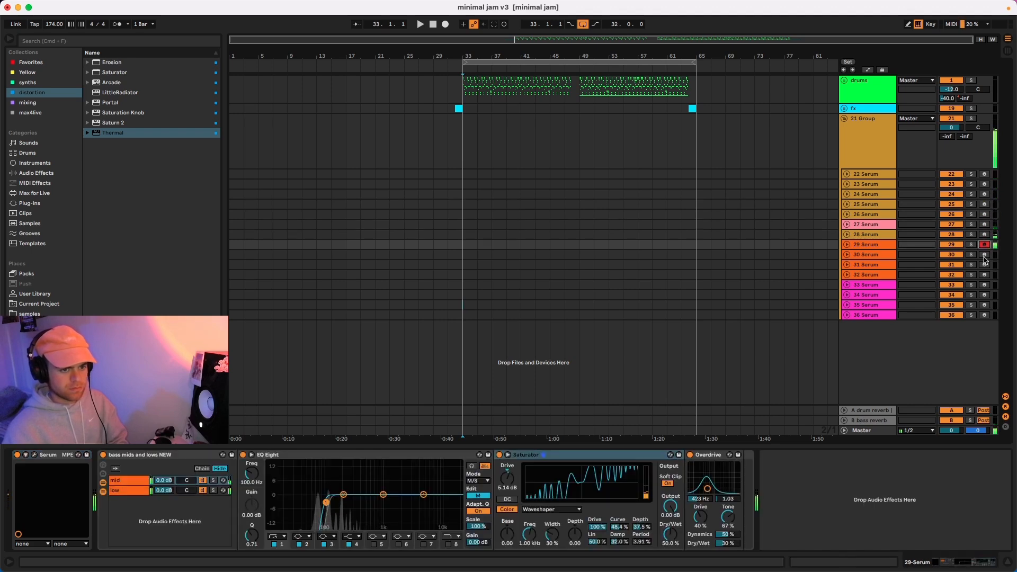
pyautogui.click(984, 255)
pyautogui.click(984, 266)
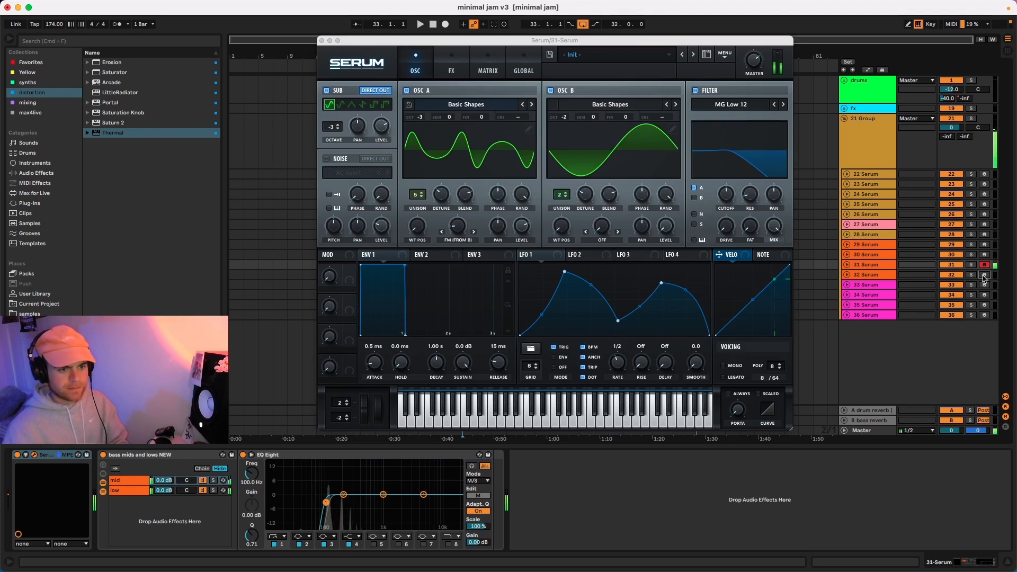
pyautogui.click(984, 275)
pyautogui.click(983, 285)
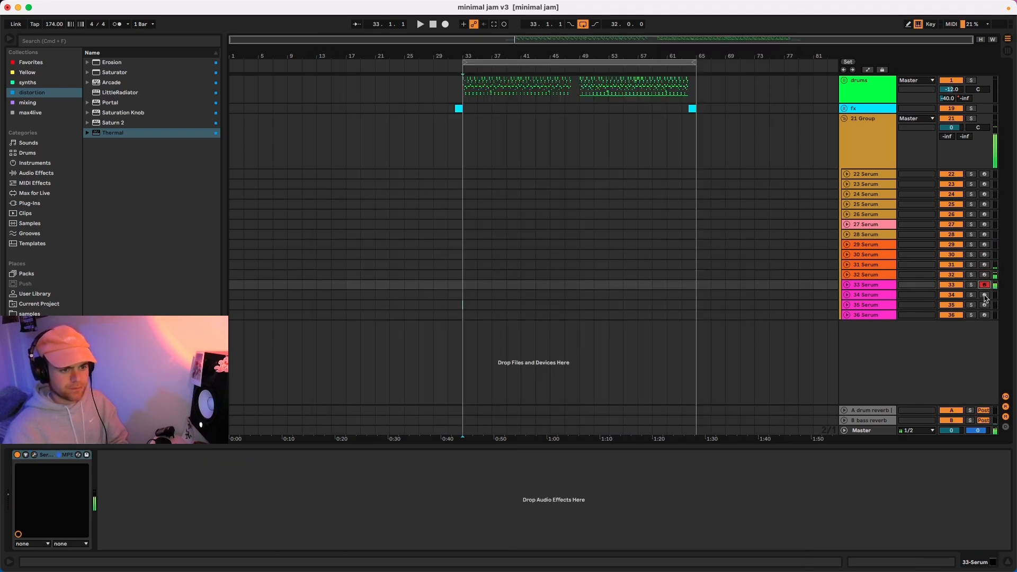
pyautogui.click(985, 295)
pyautogui.click(984, 306)
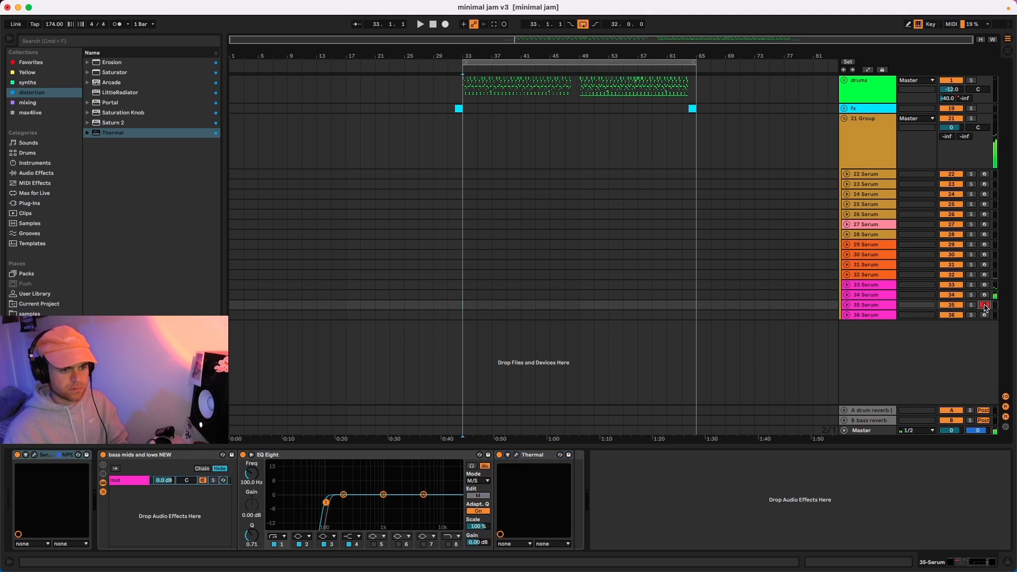
pyautogui.click(984, 316)
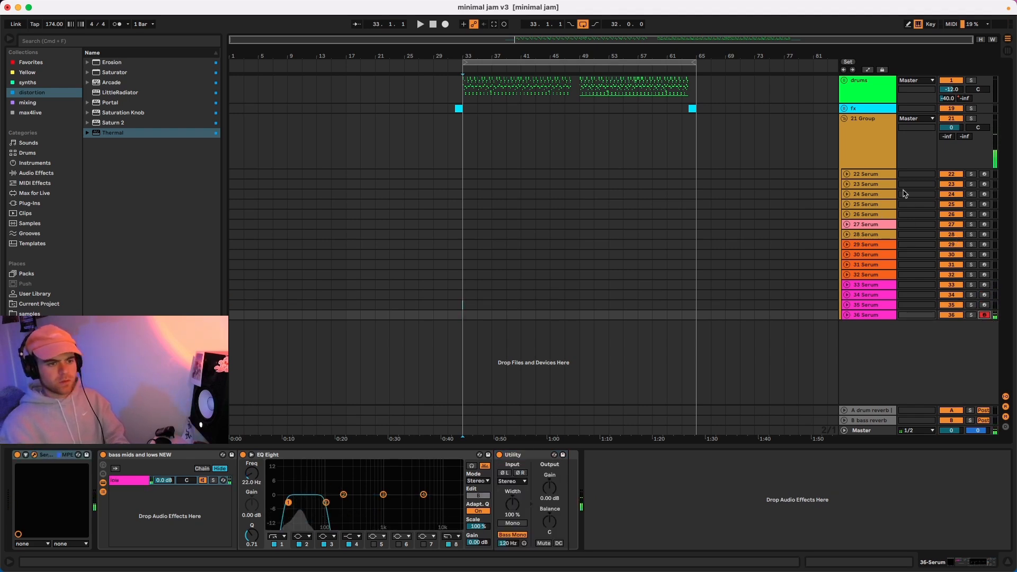
# Step: Audition the orange basses again in reverse order, arming 32, 31, 30 and finally 29 Serum
pyautogui.click(985, 275)
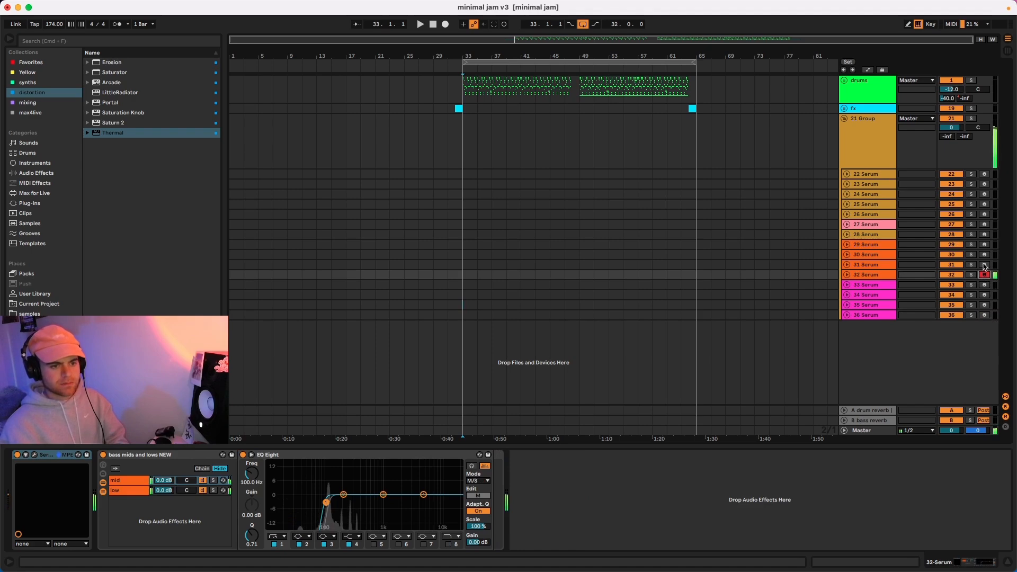
pyautogui.click(984, 265)
pyautogui.click(985, 255)
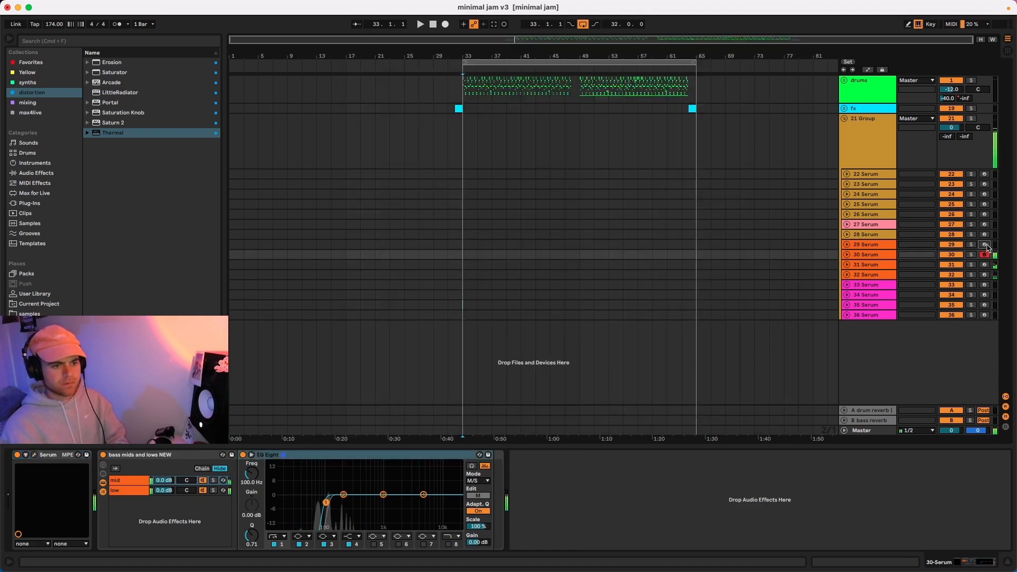
pyautogui.click(984, 245)
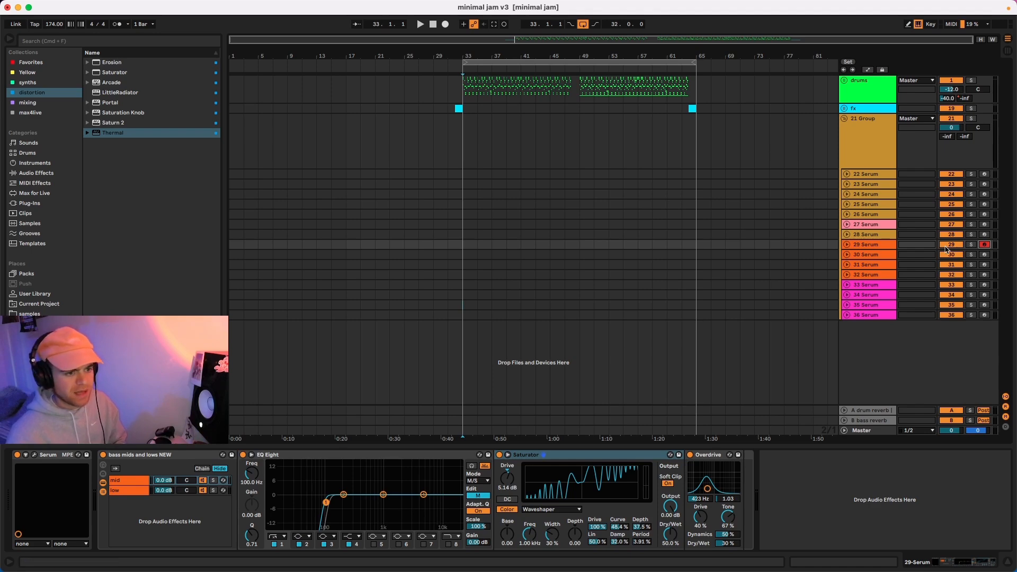
# Step: Open 24 Serum's synth to examine its oscillator and LFO 1 settings, then close it
pyautogui.click(884, 194)
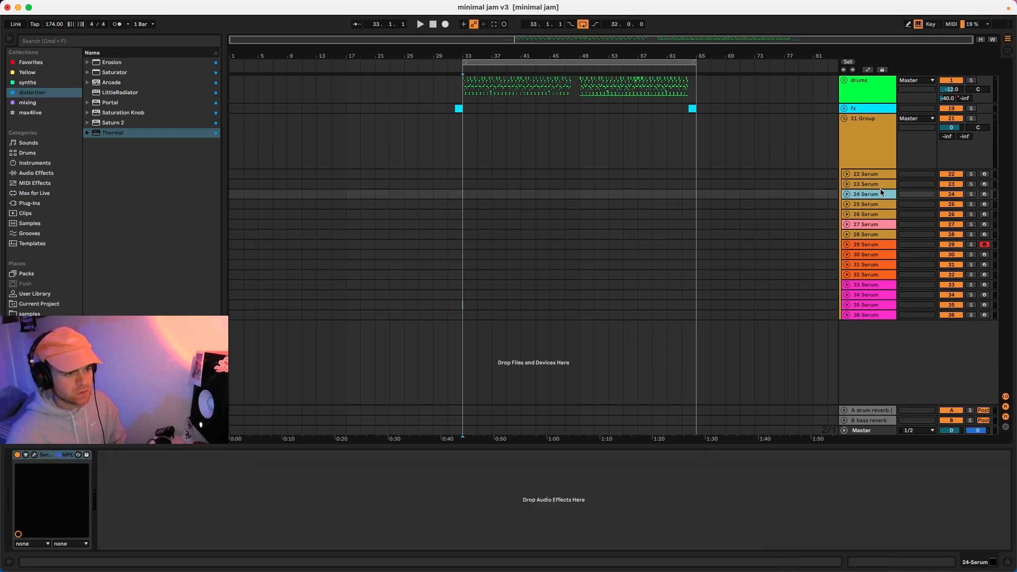
pyautogui.click(34, 455)
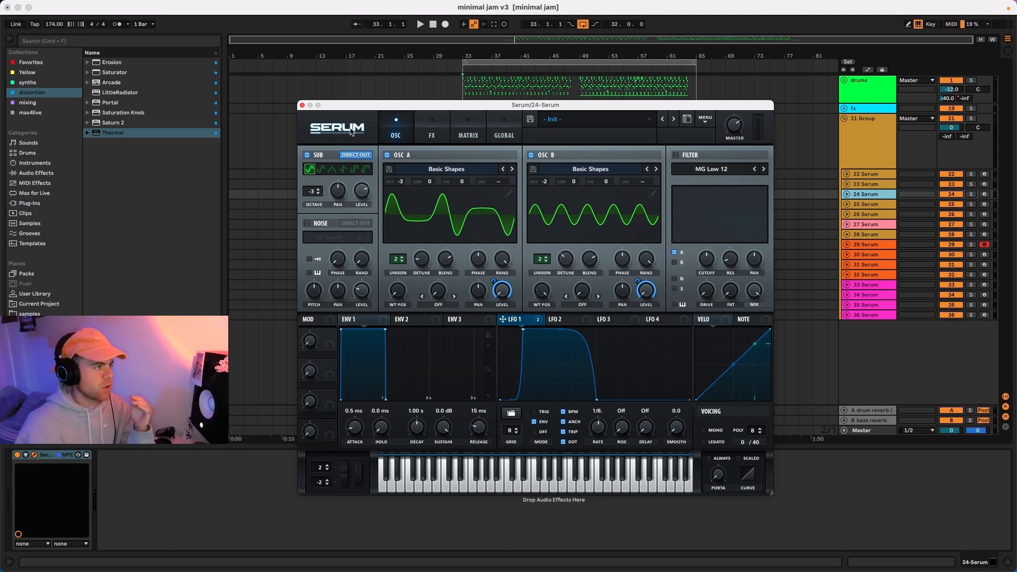
pyautogui.click(302, 106)
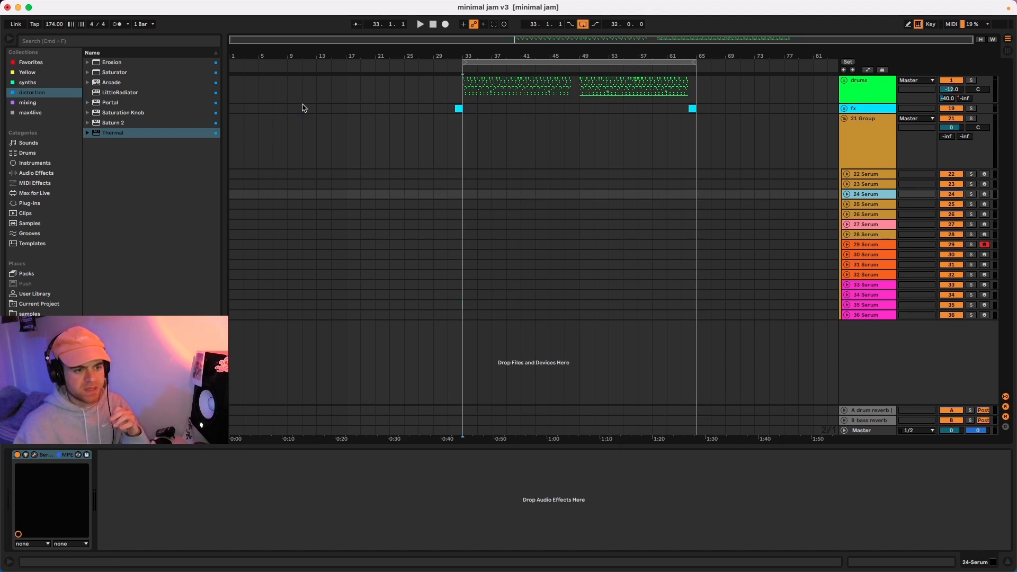